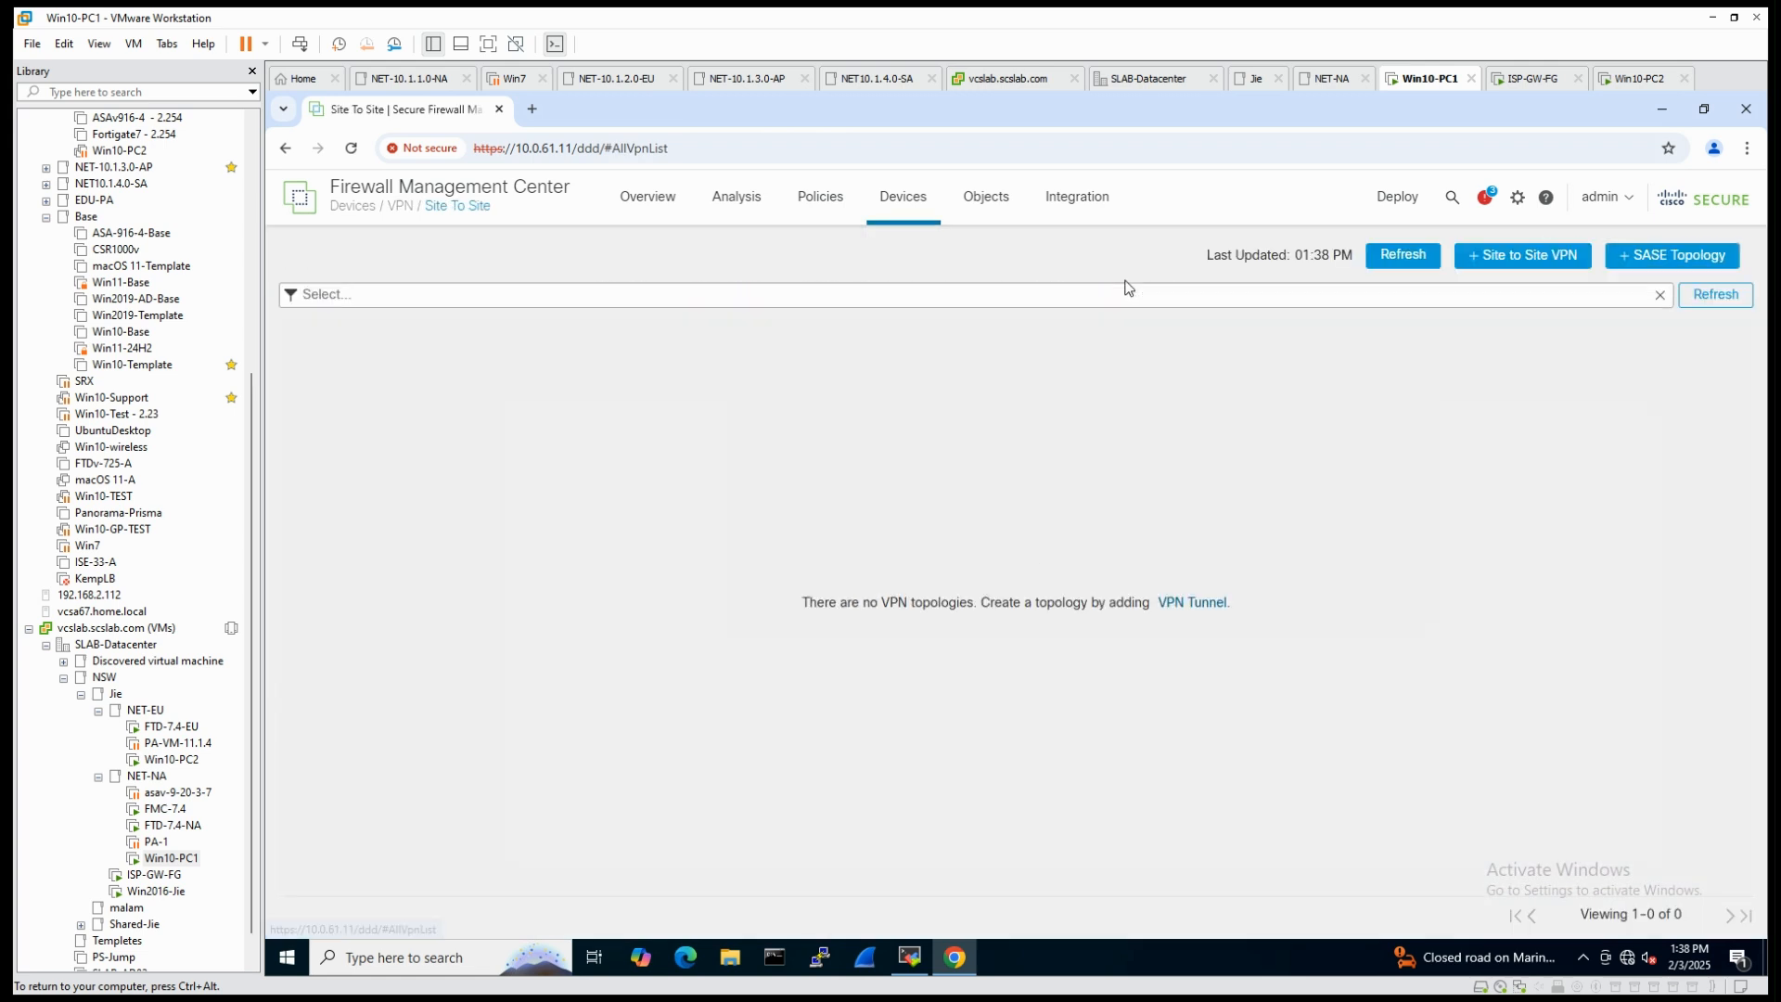
- Create a new site-to-site VPN topology named NA-EU-VPN and make it Route Based (VTI)
click(1524, 262)
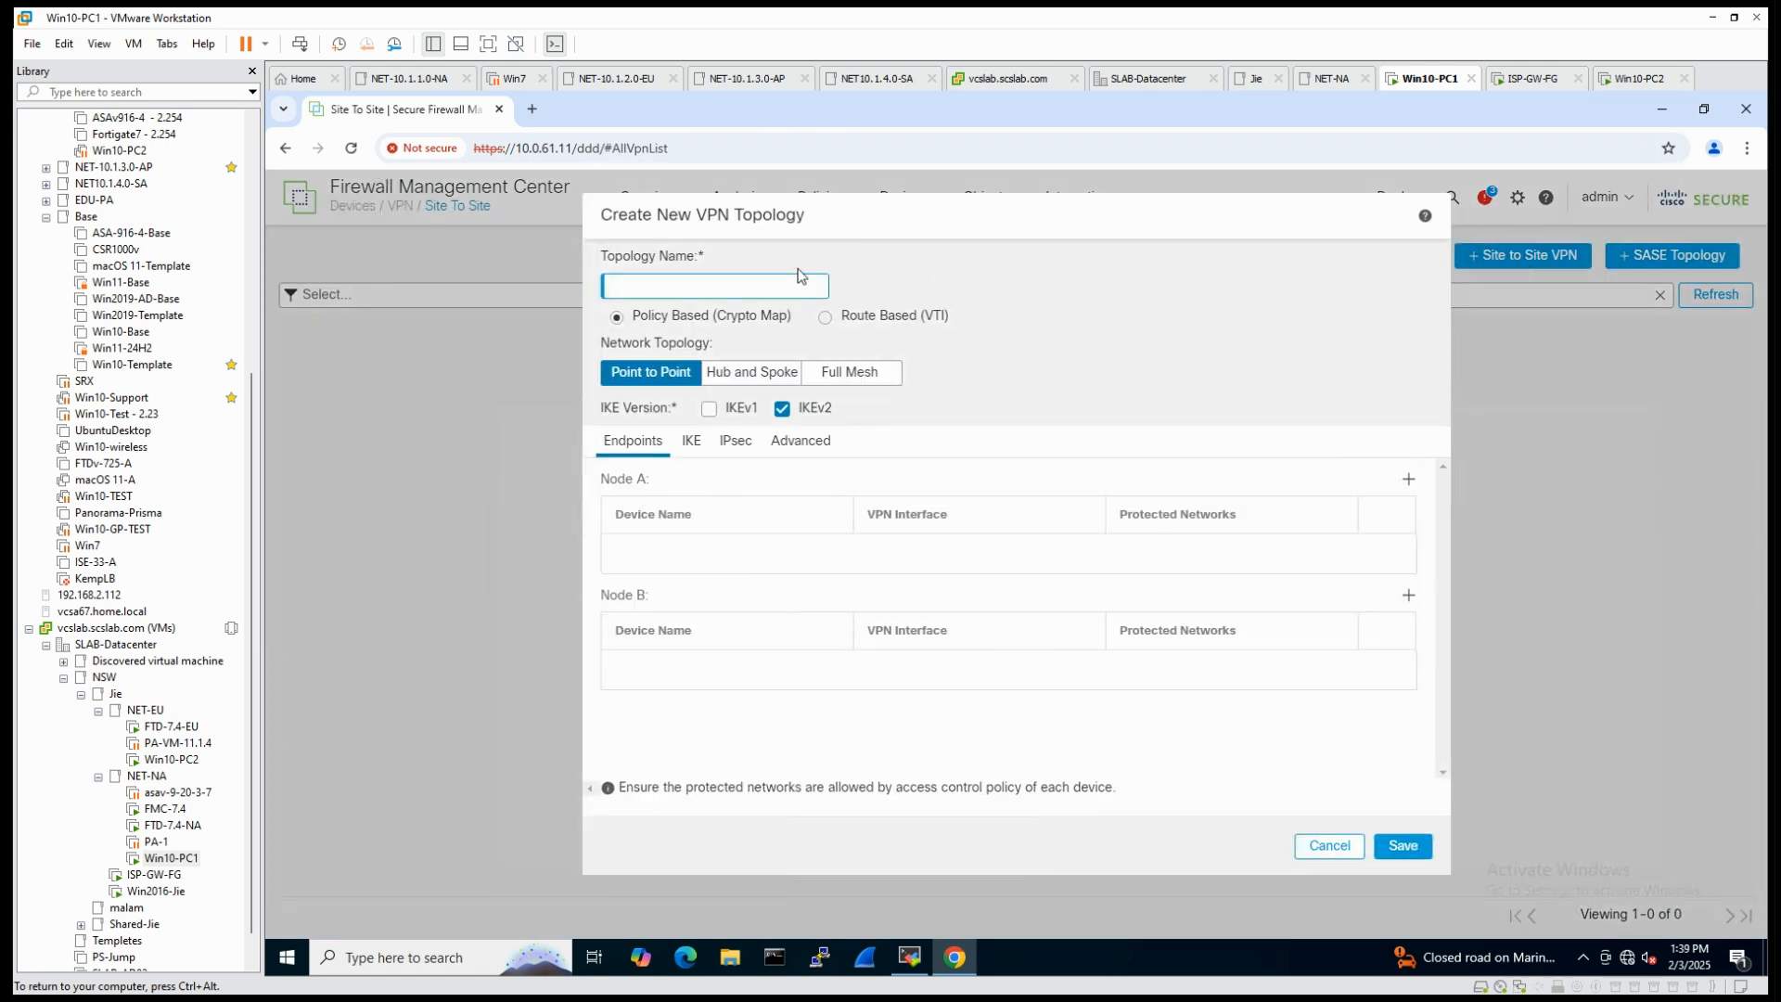
click(628, 284)
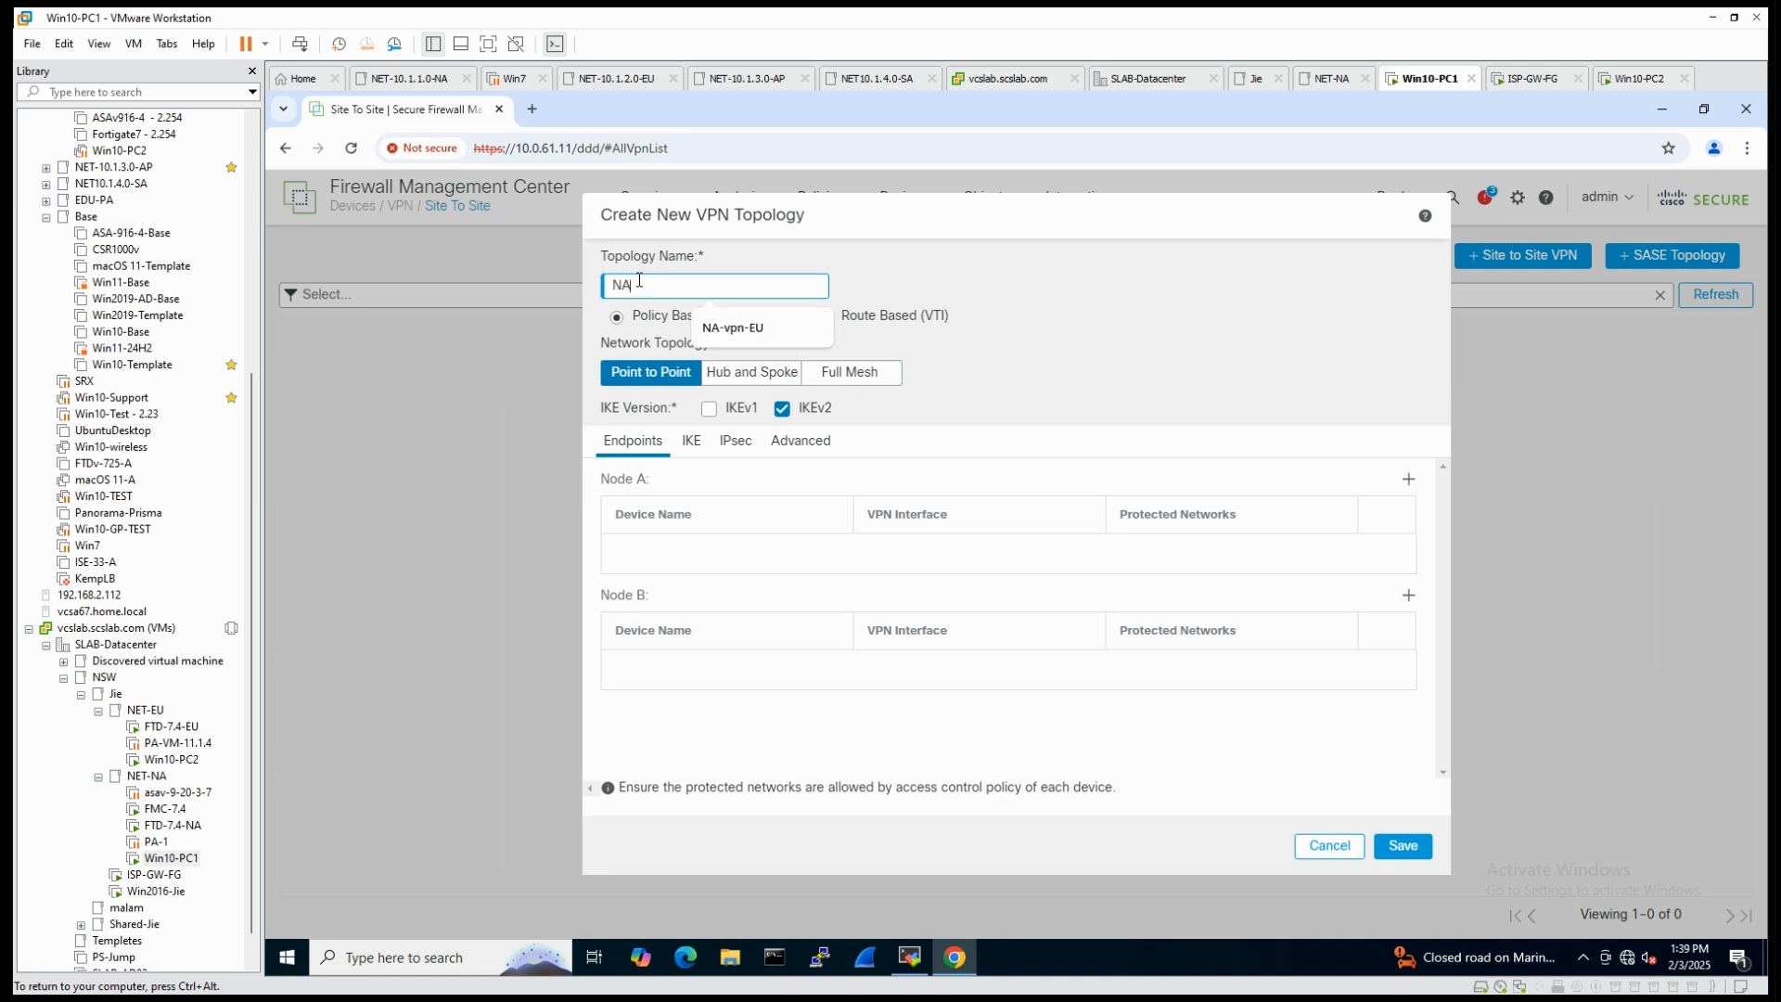
text(NA-EU-VPN)
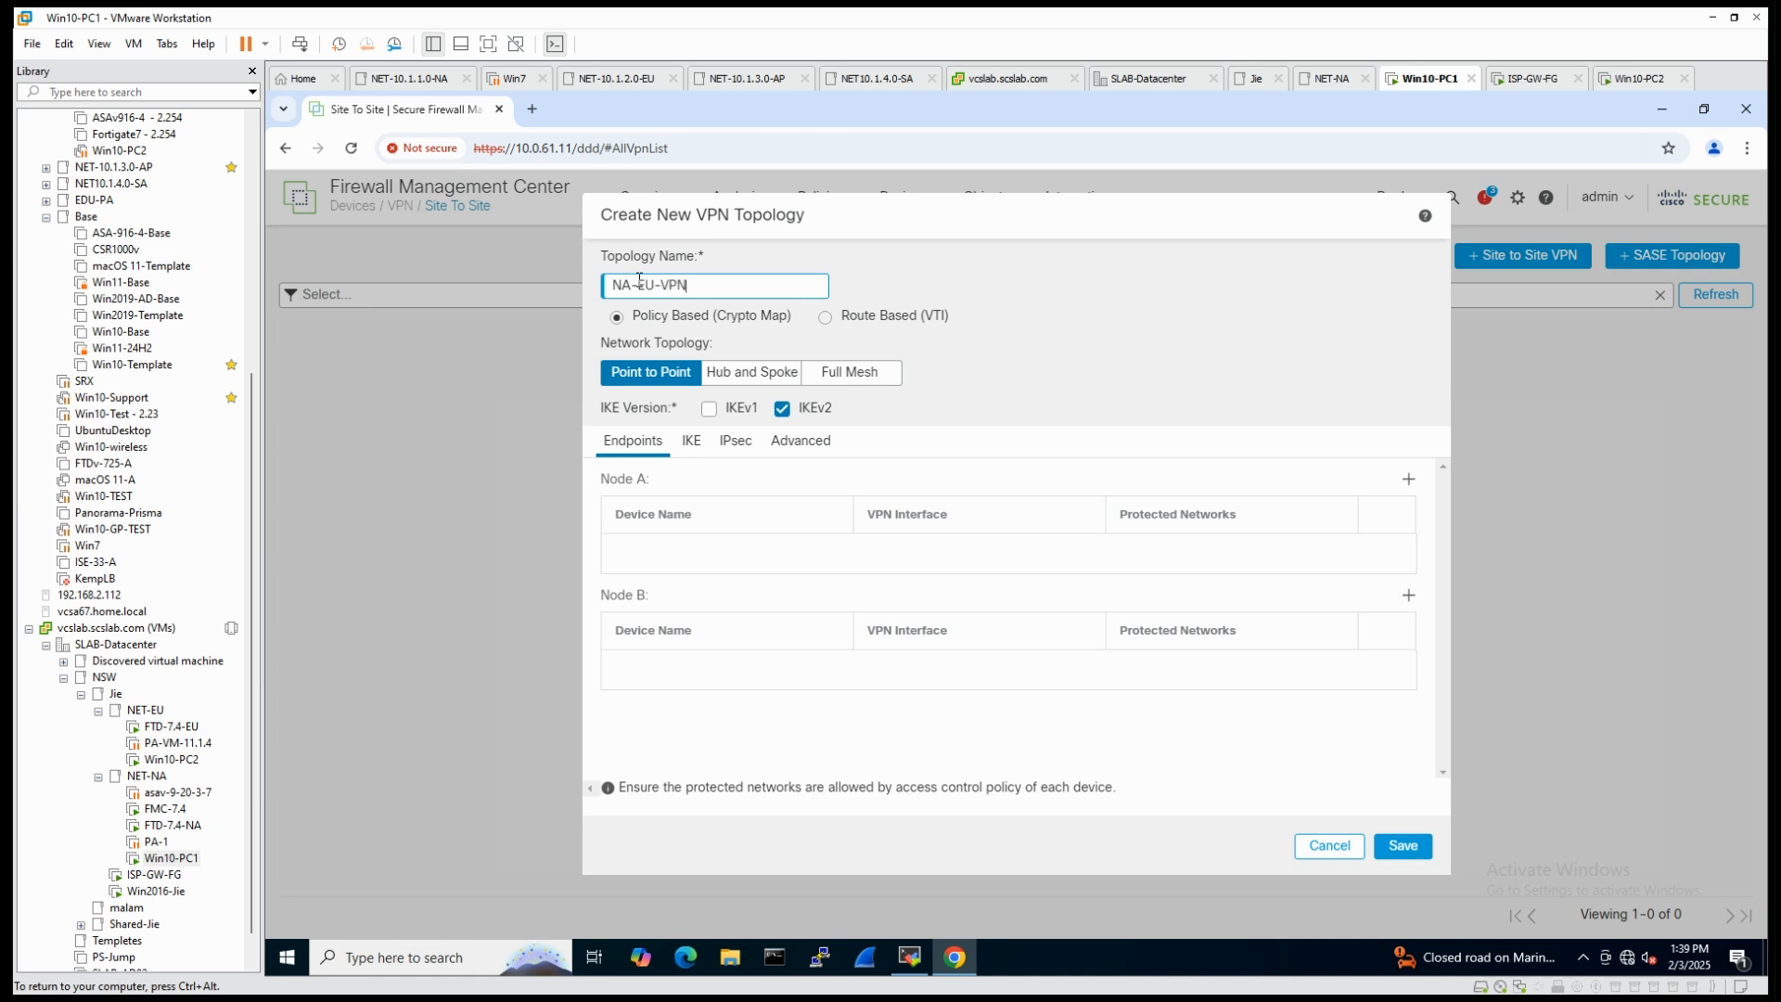
click(827, 320)
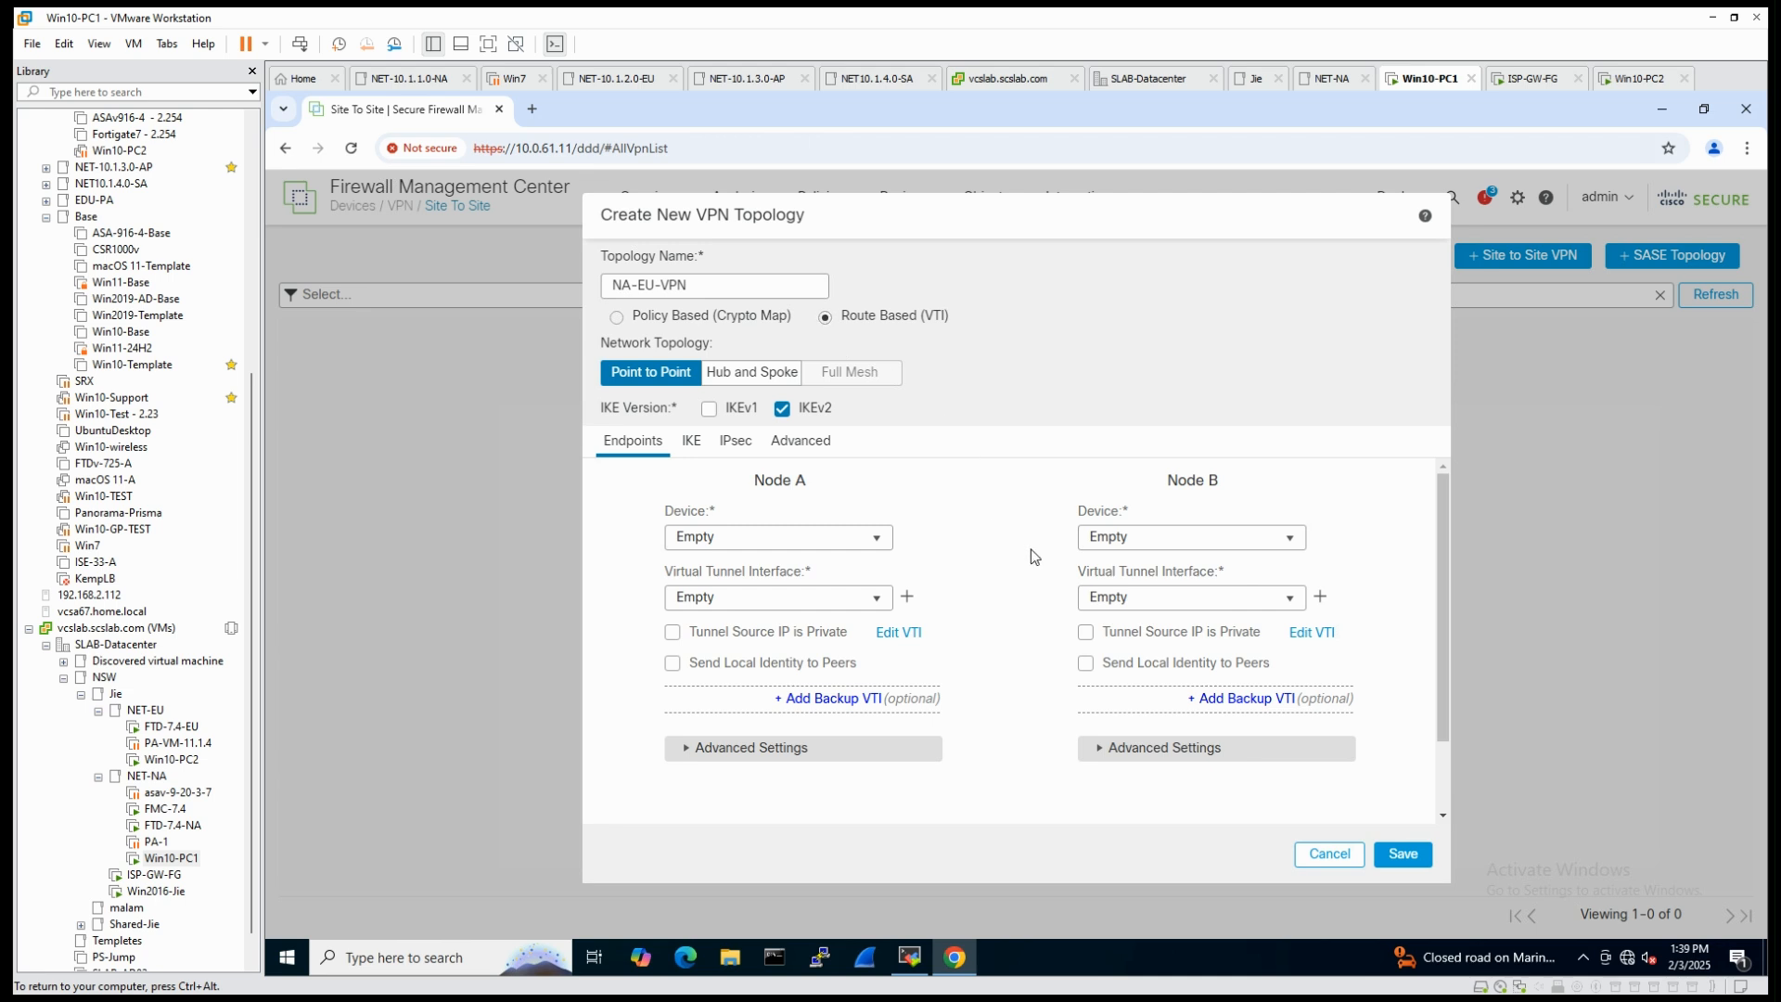
- Choose FTD-NA as the Node A device and add a virtual tunnel interface named outside1_EU_vti_1
click(875, 541)
click(712, 585)
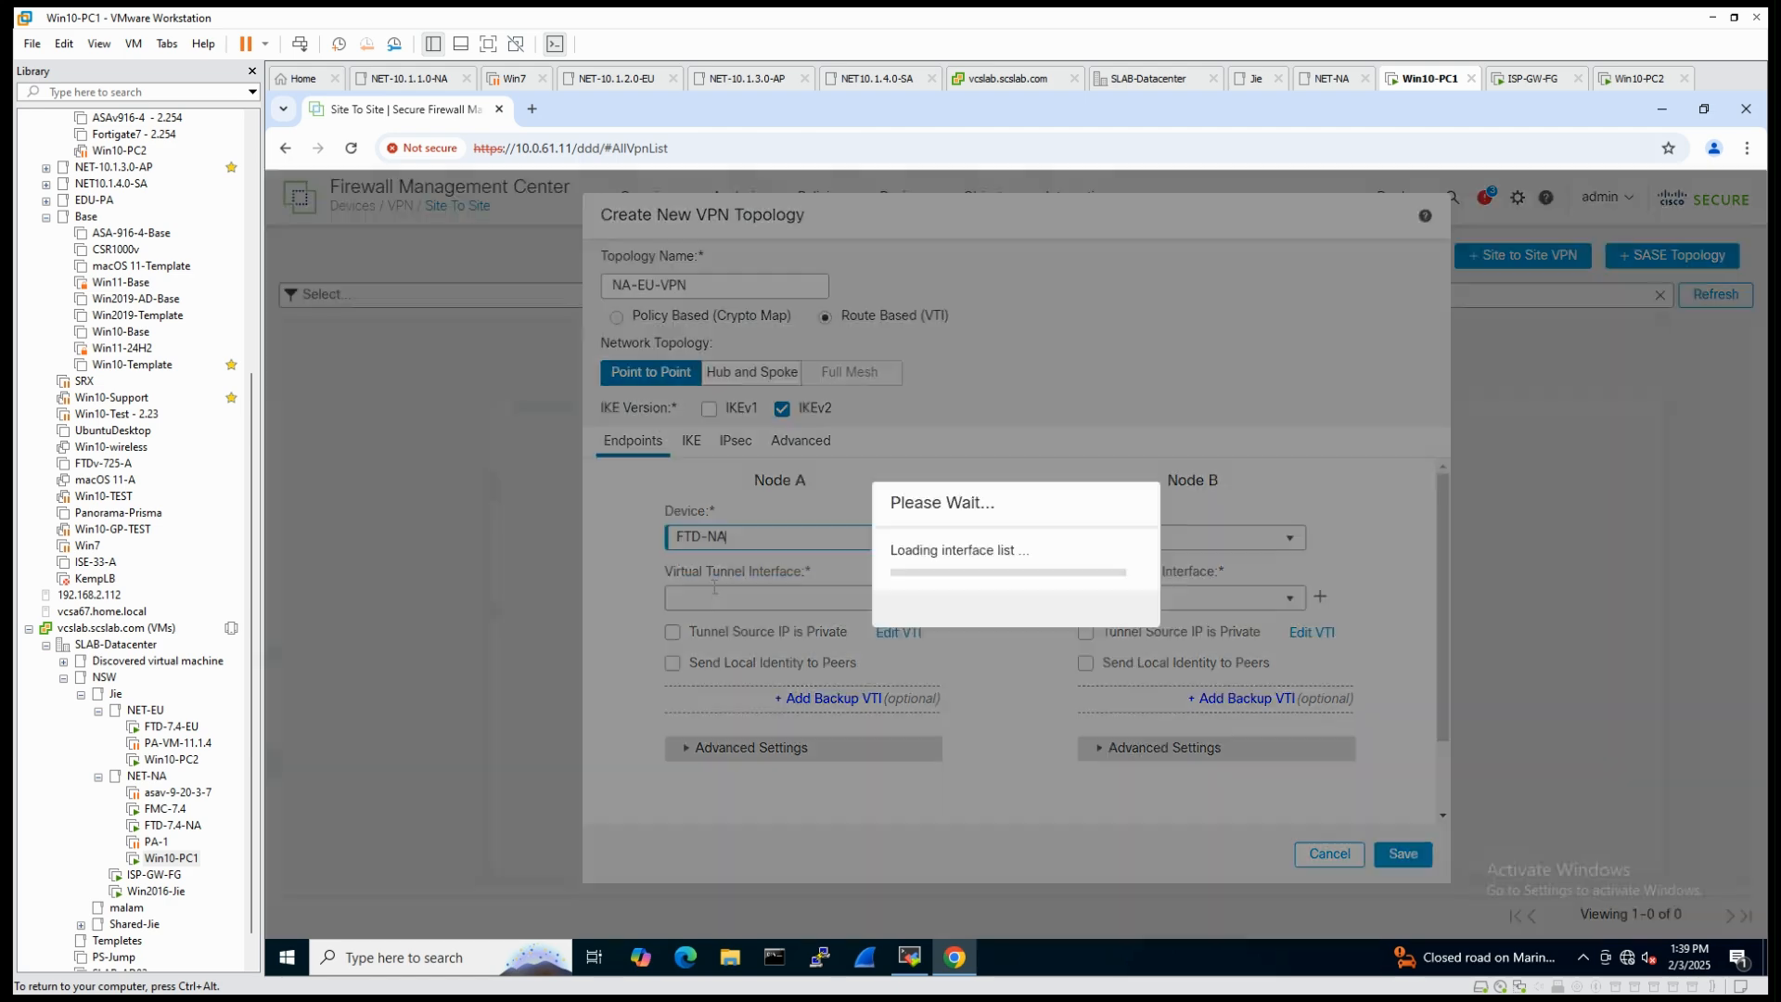
click(907, 598)
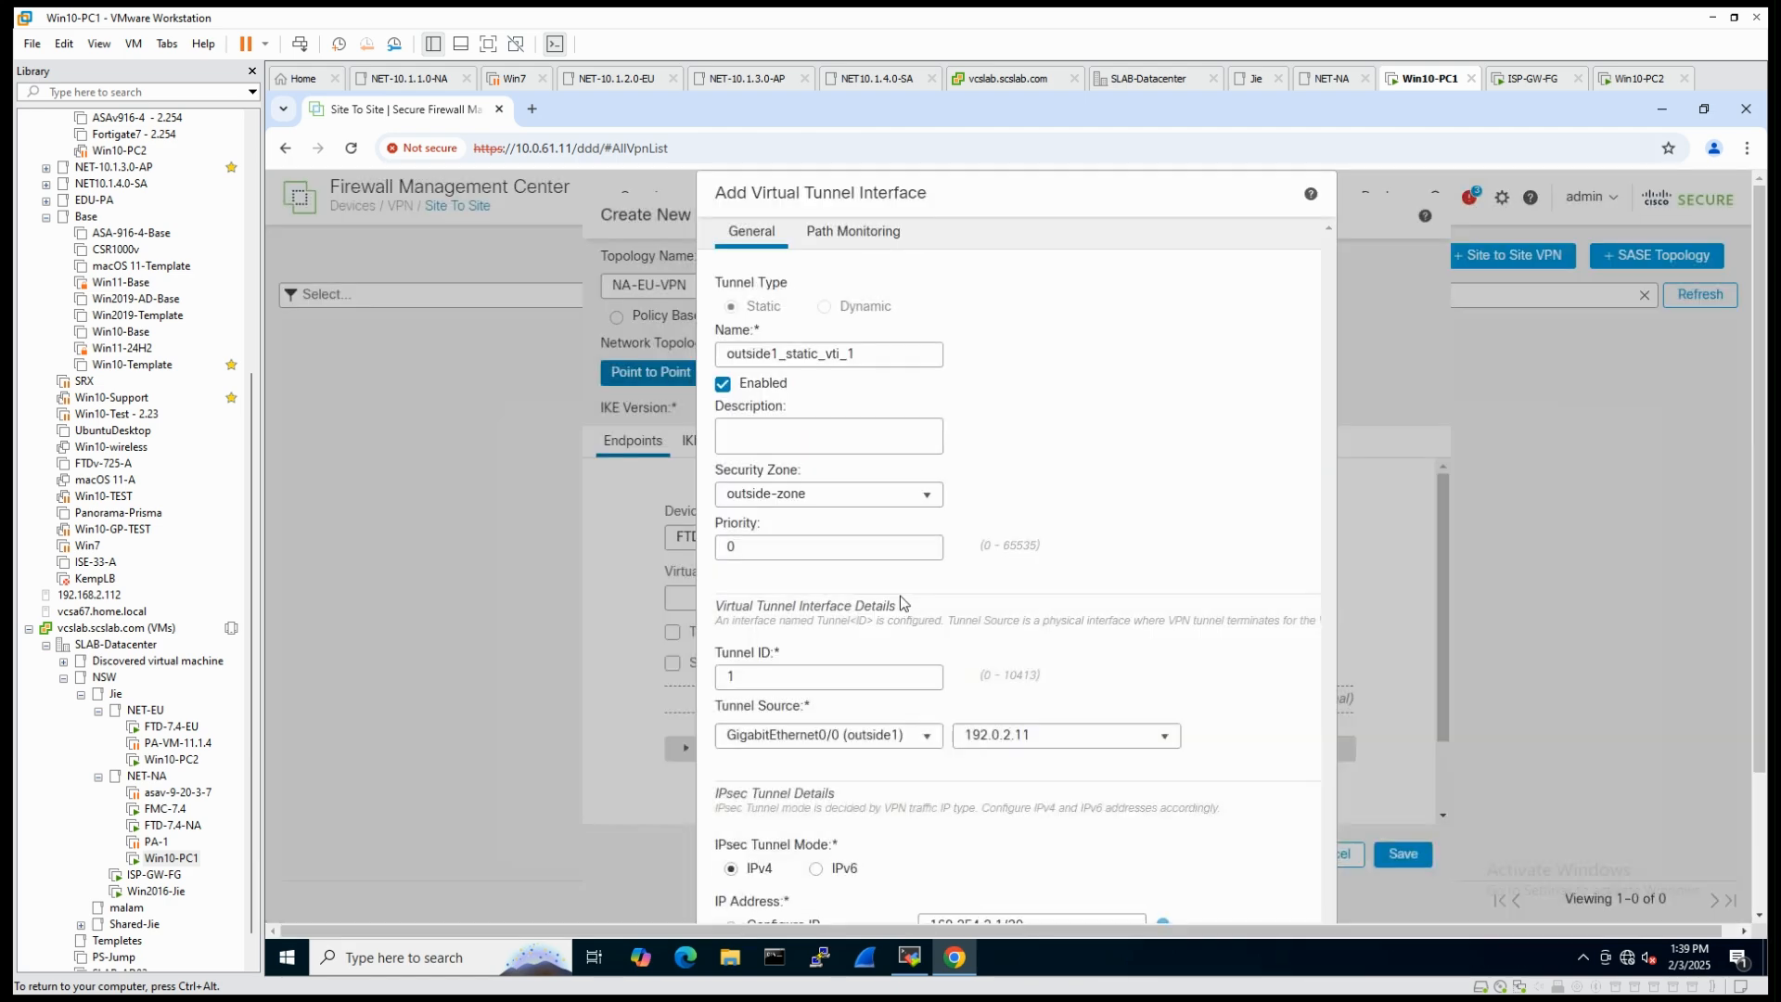
drag(819, 355, 787, 354)
text(EU)
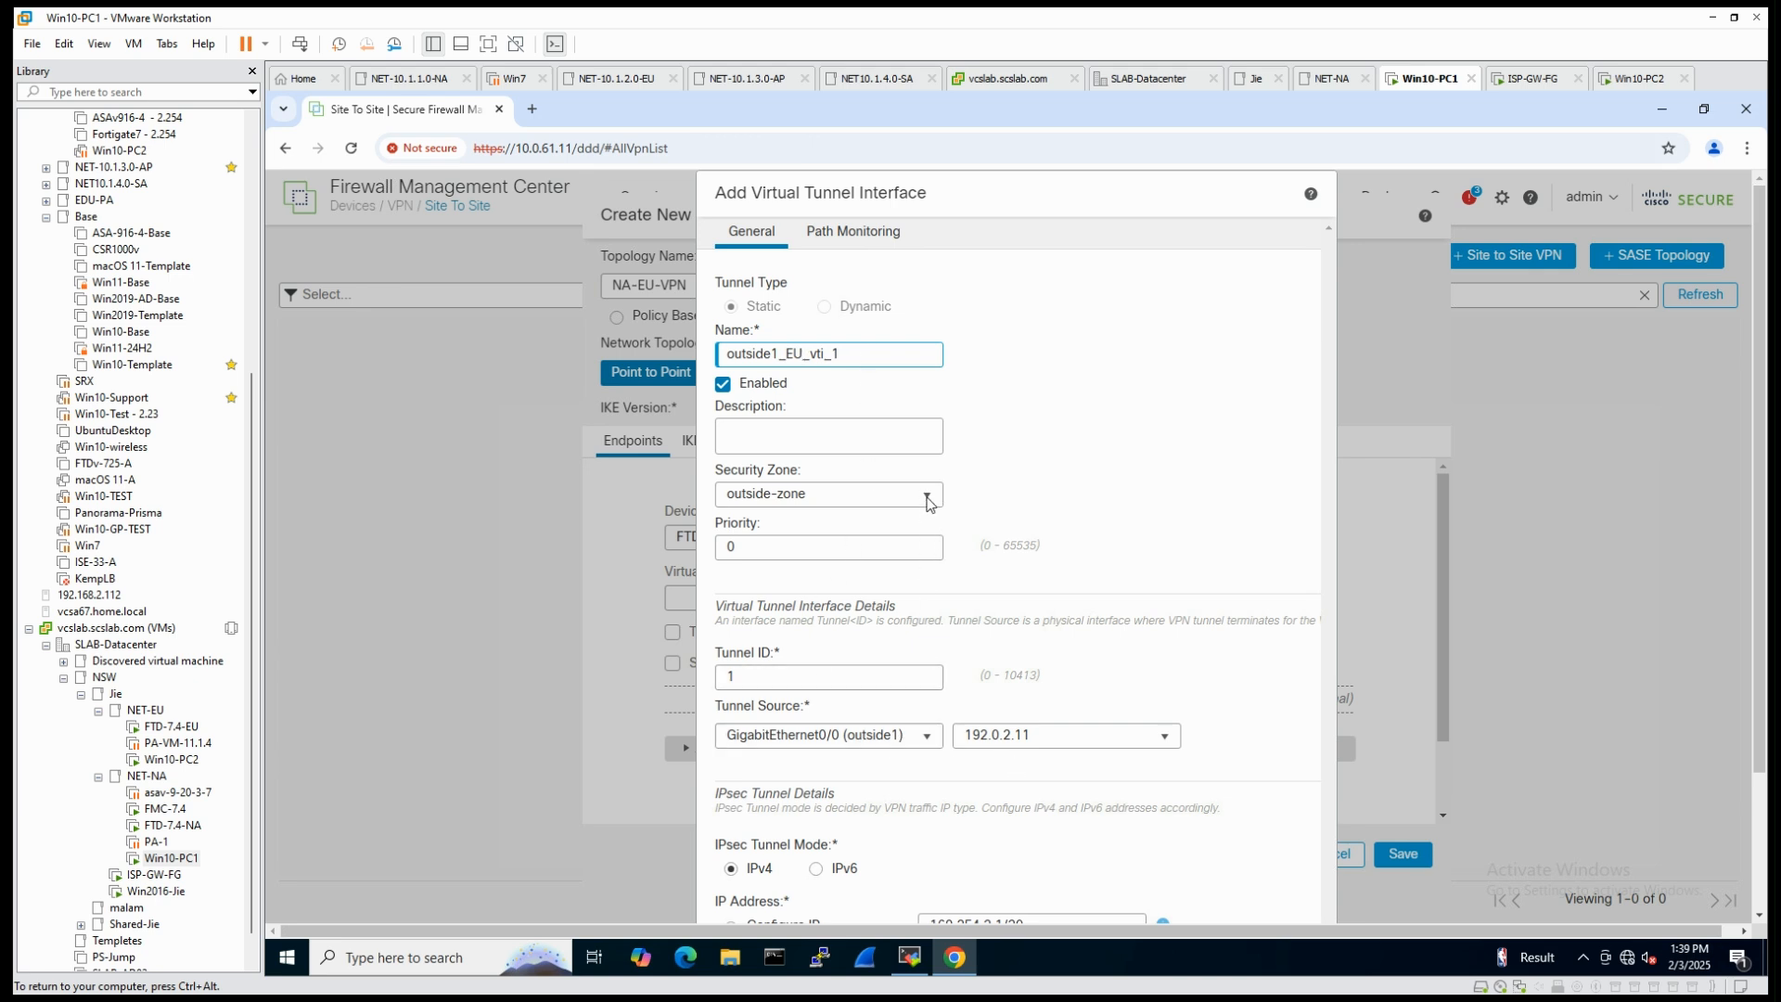
- Assign a new security zone named S2S-VPN-Zone to the Node A tunnel interface and save the interface
click(928, 495)
click(863, 594)
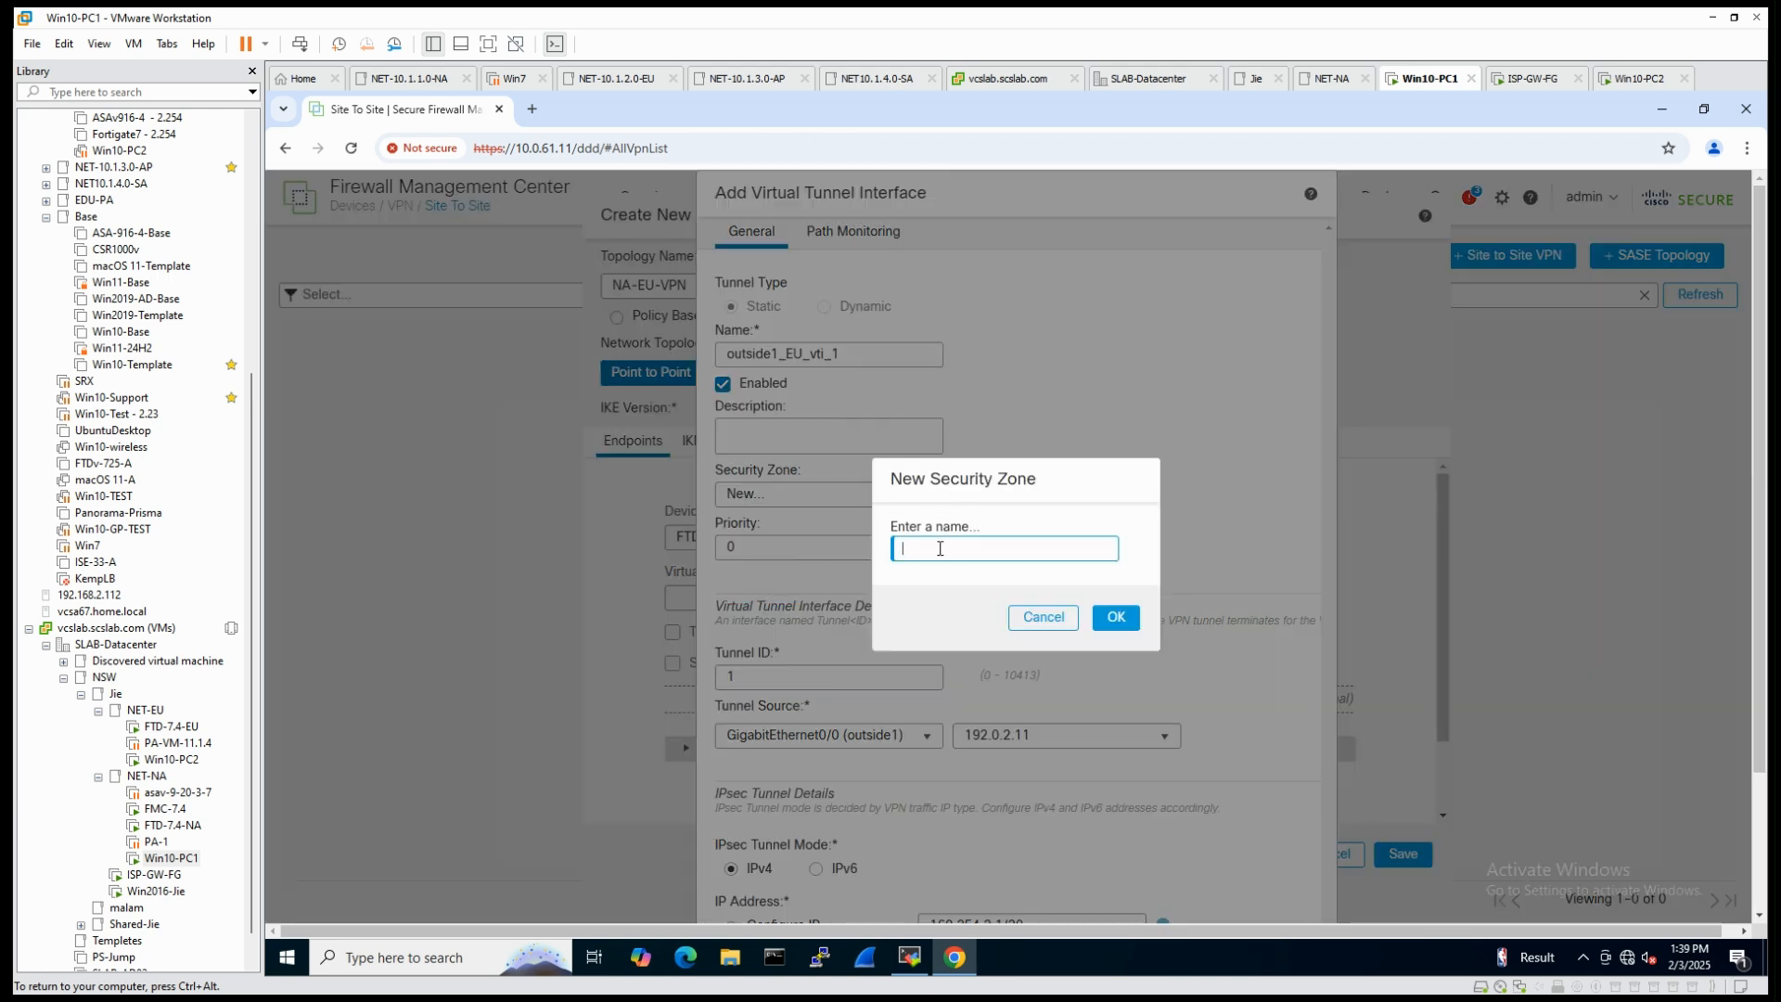
text(S2SVPN)
click(925, 547)
text(-VPN-Zone)
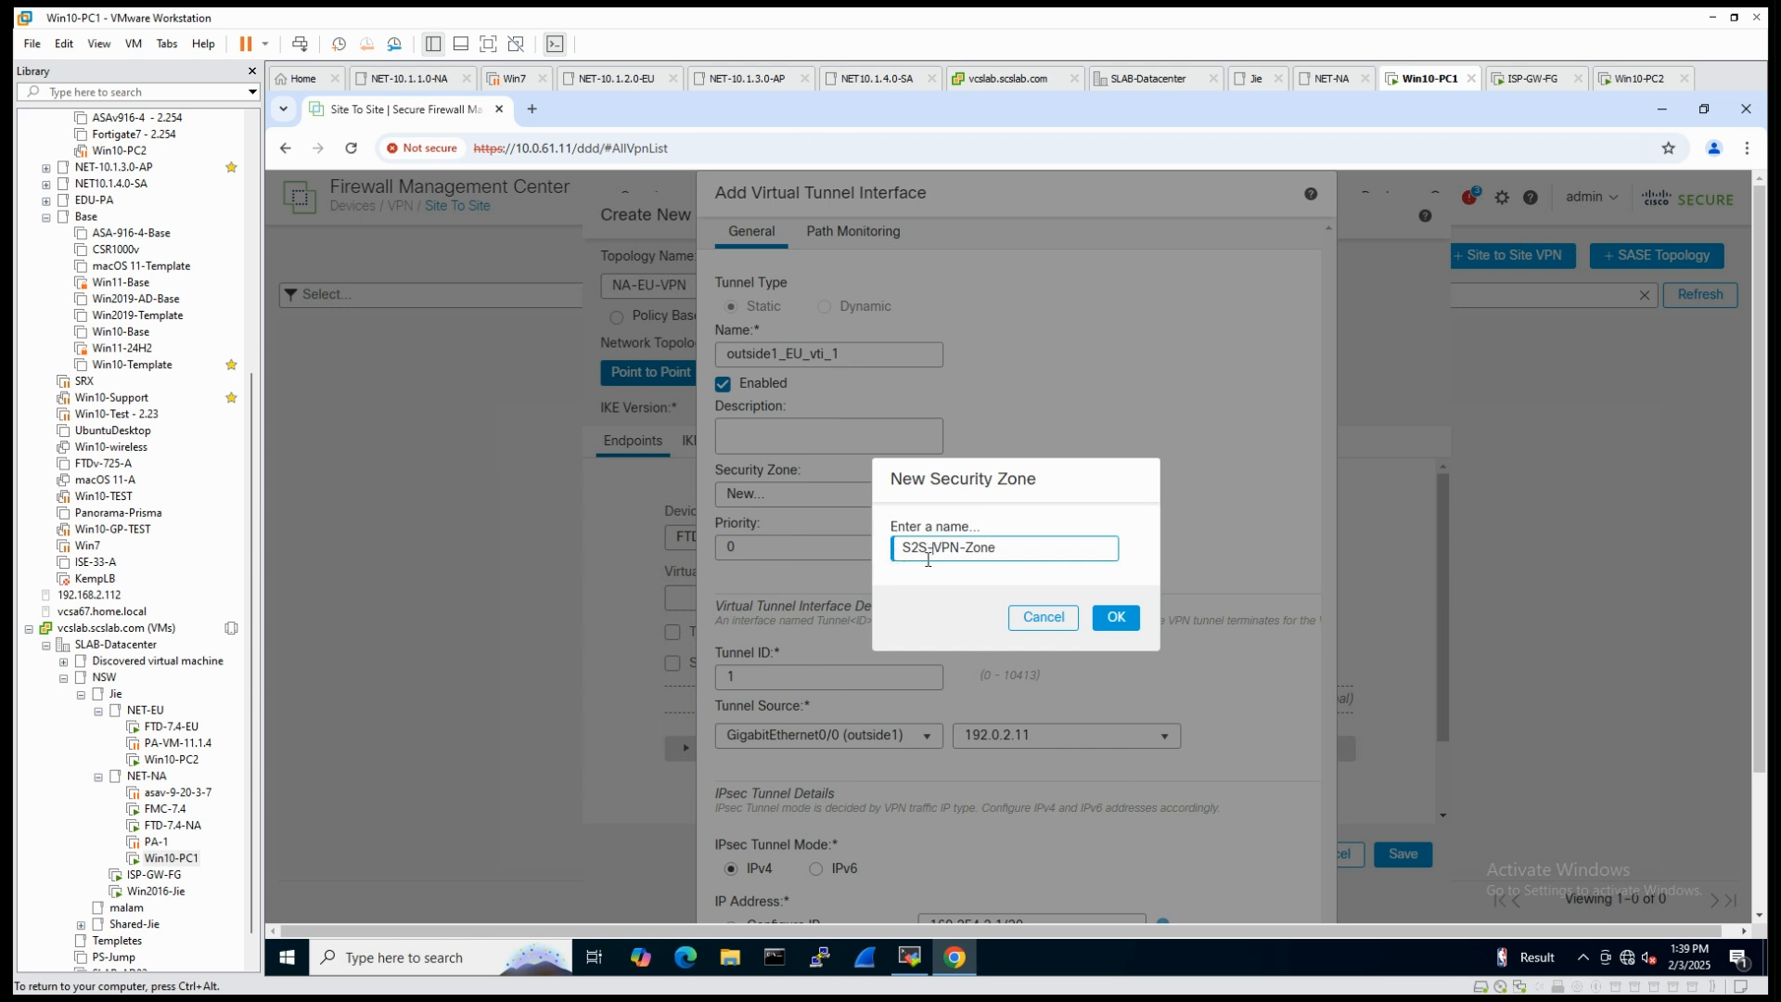
click(1118, 618)
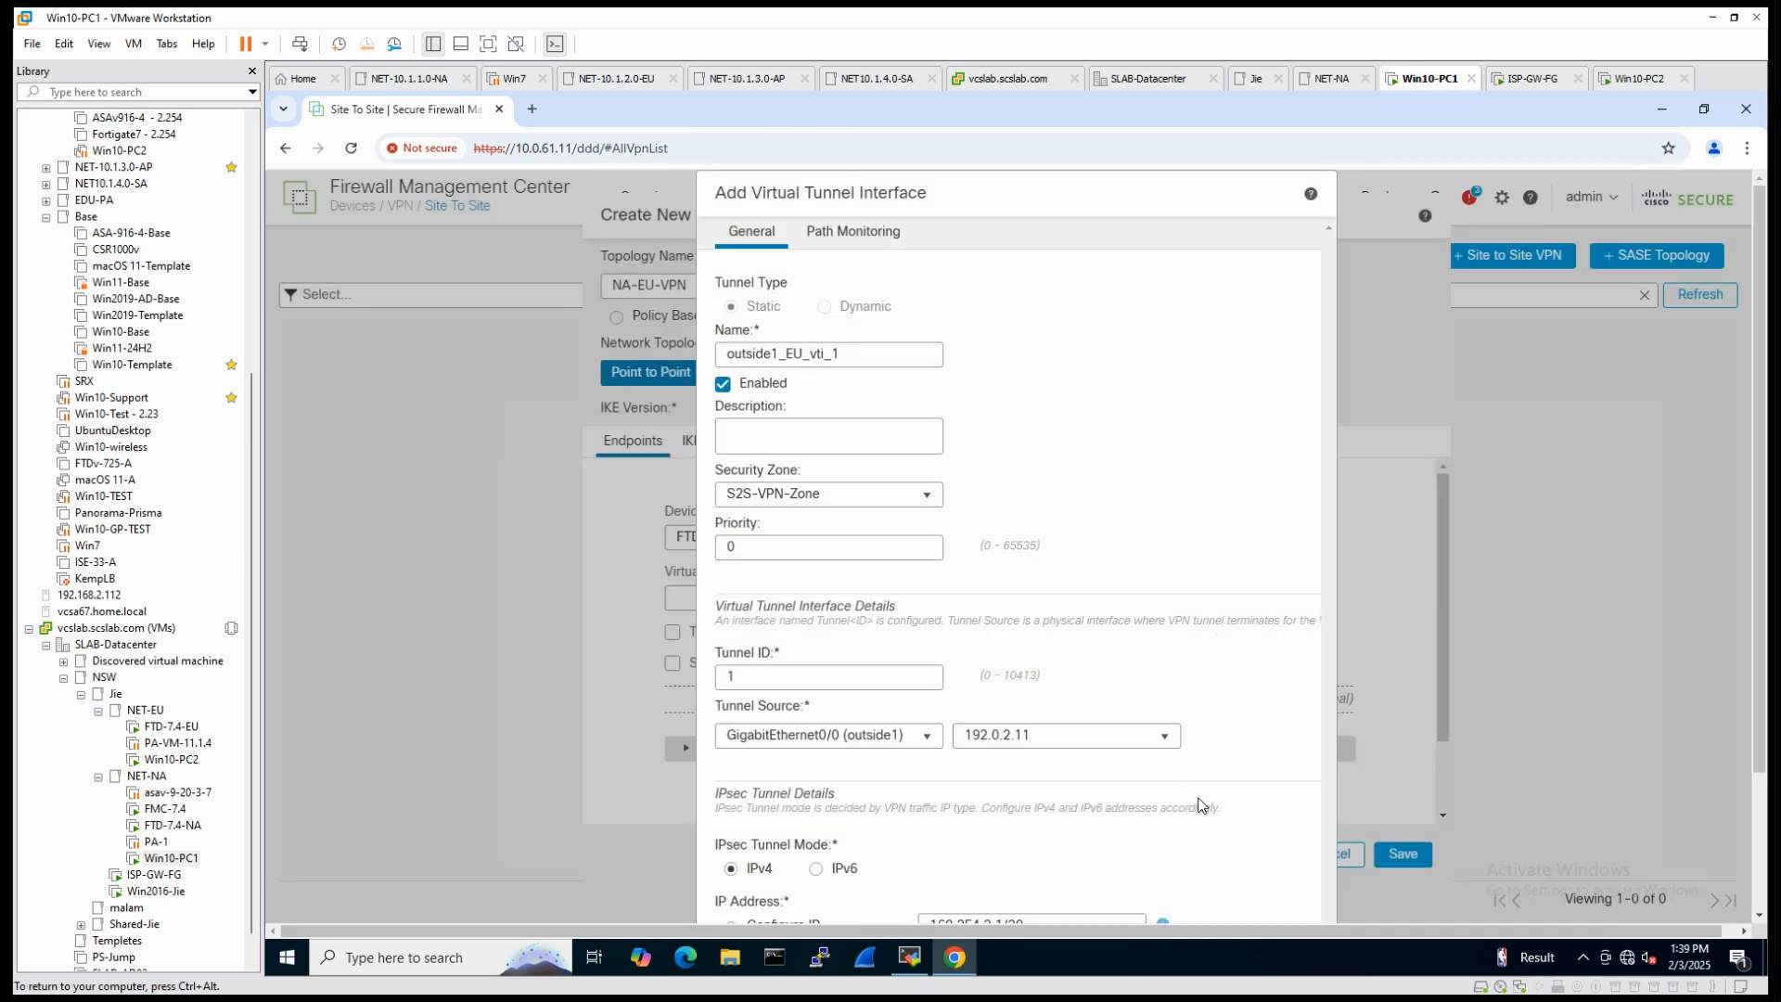
scroll(1202, 805, down, 1)
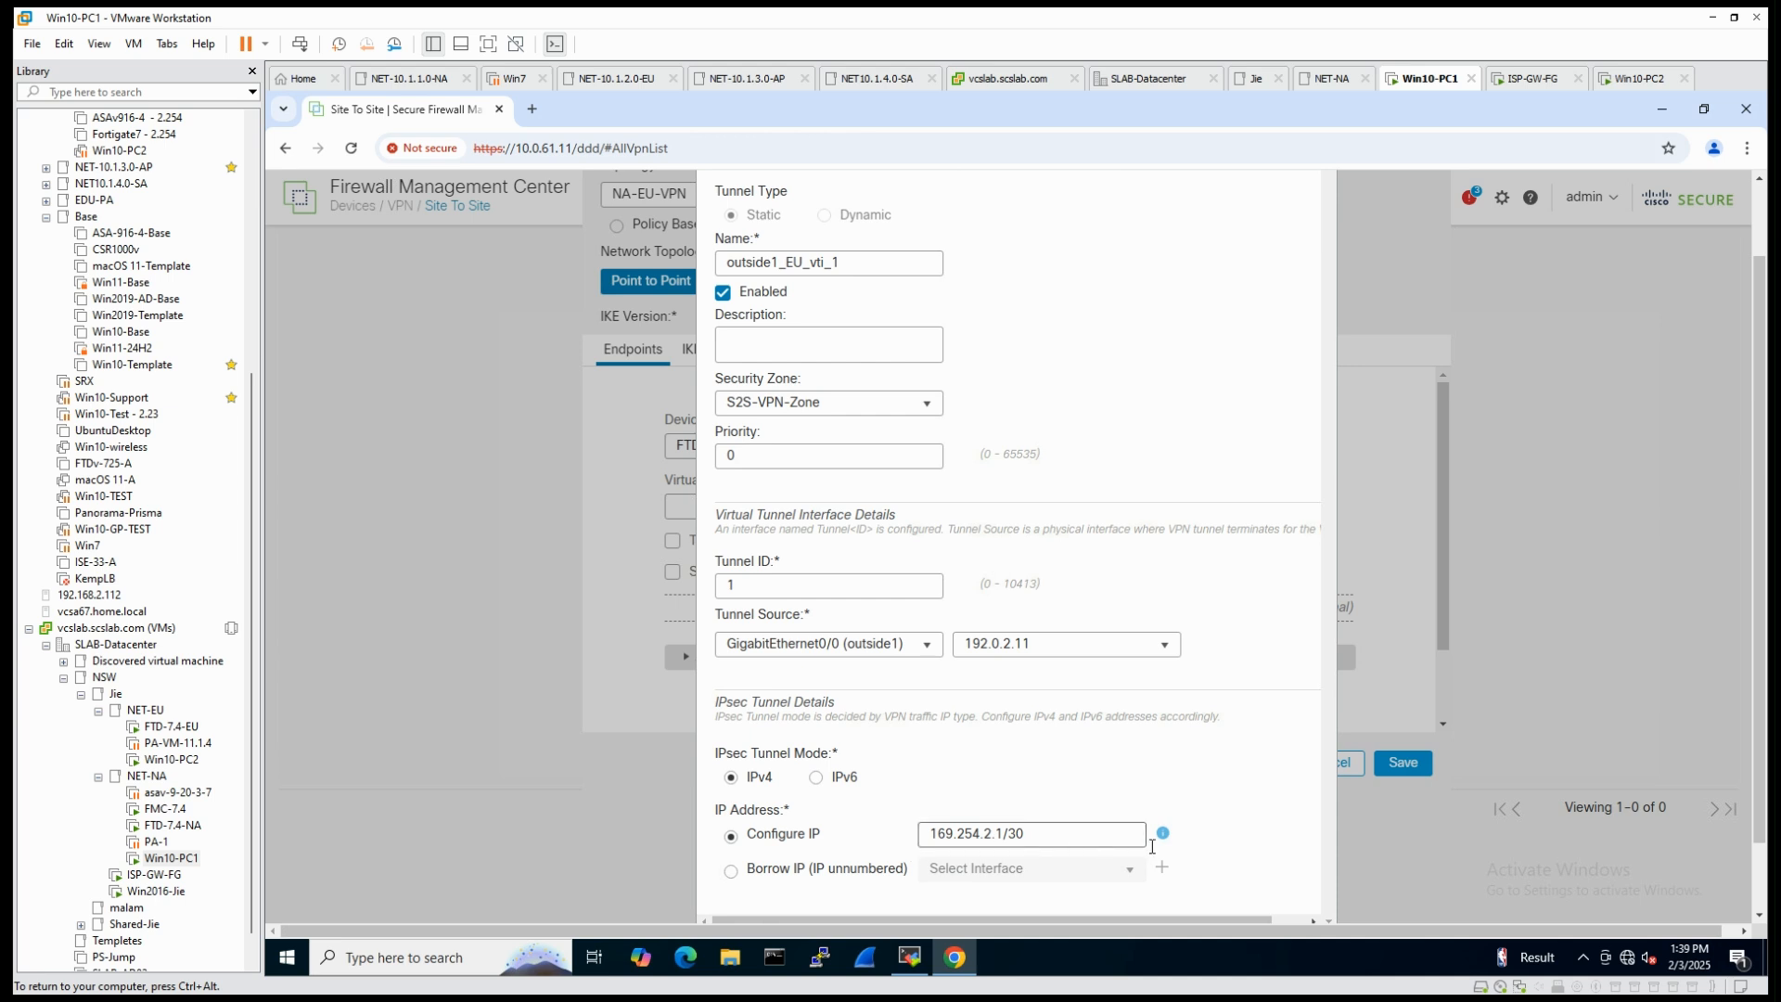
scroll(1093, 810, down, 1)
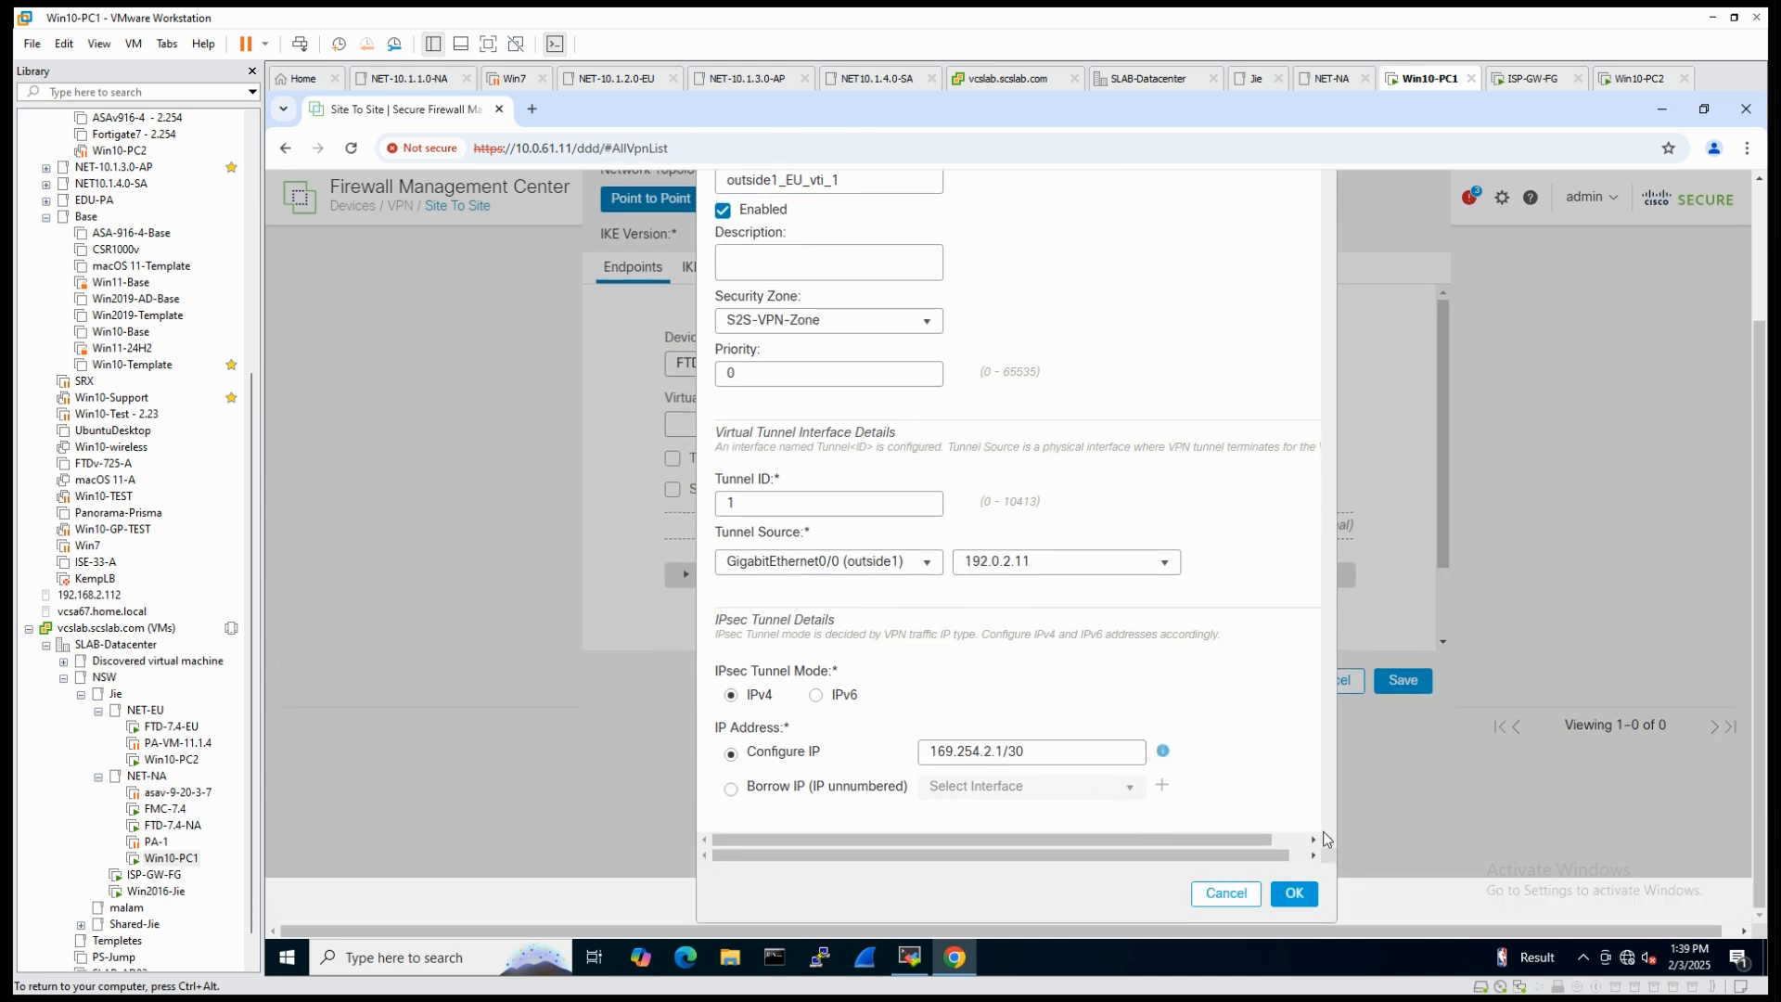
click(1295, 894)
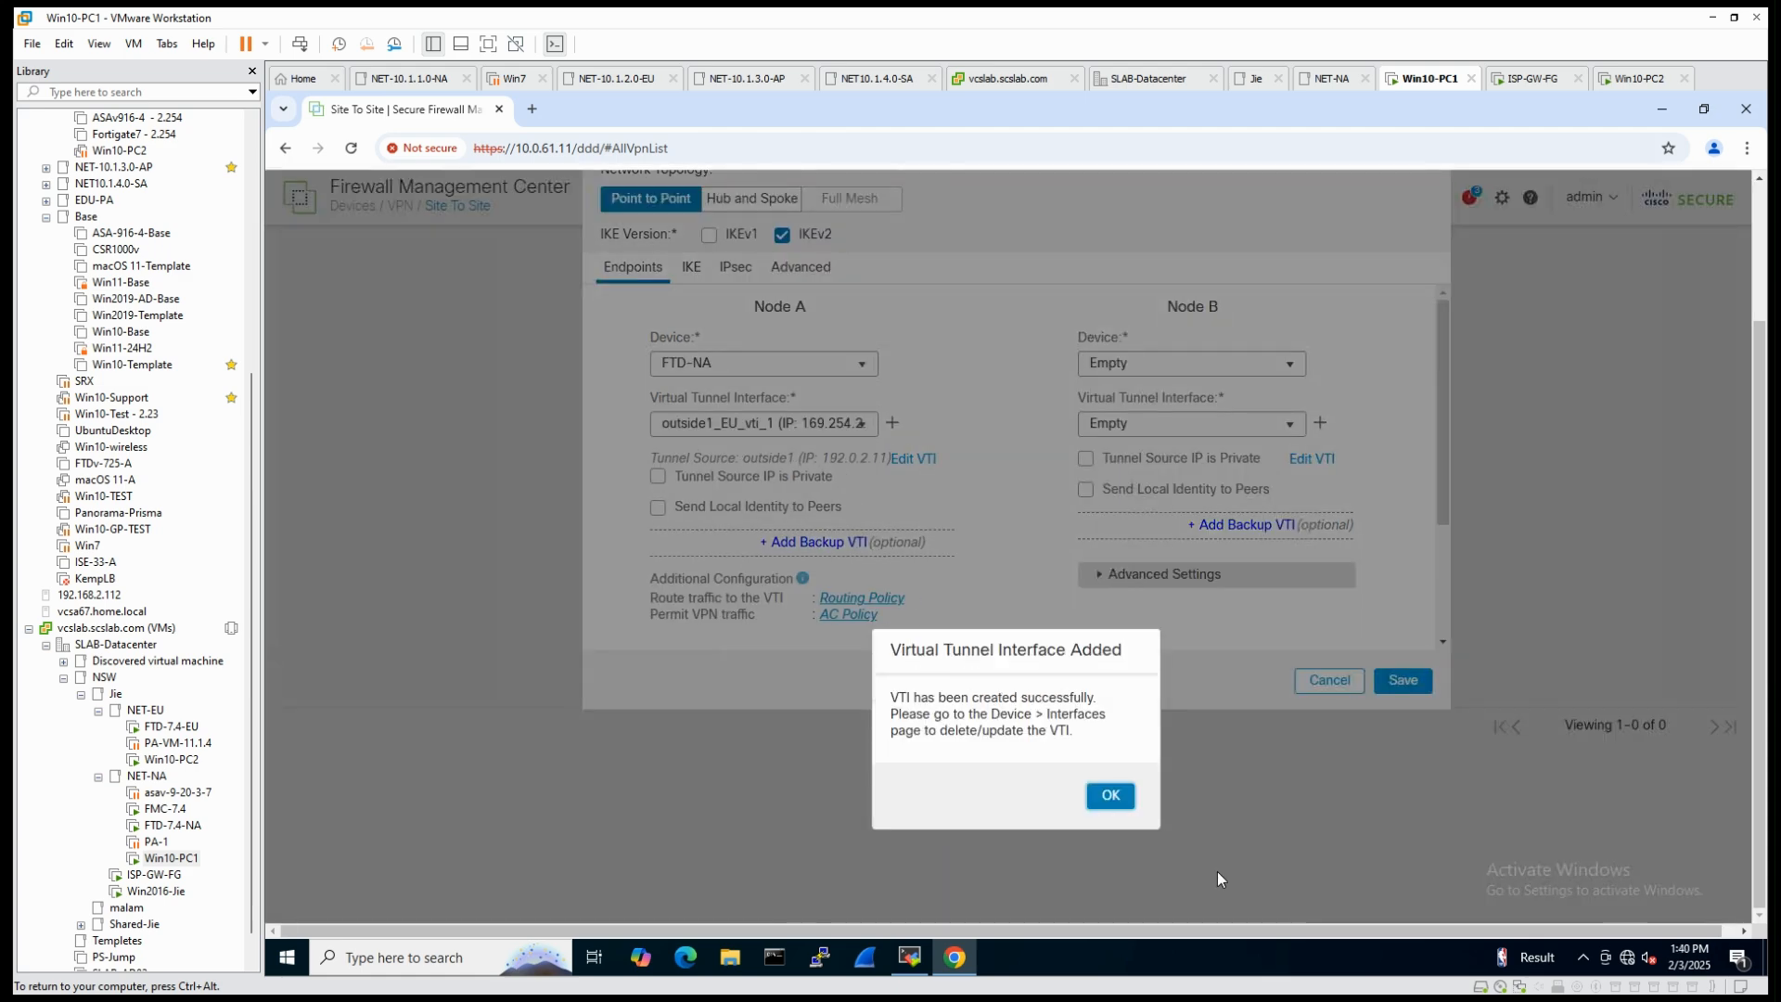
click(1113, 798)
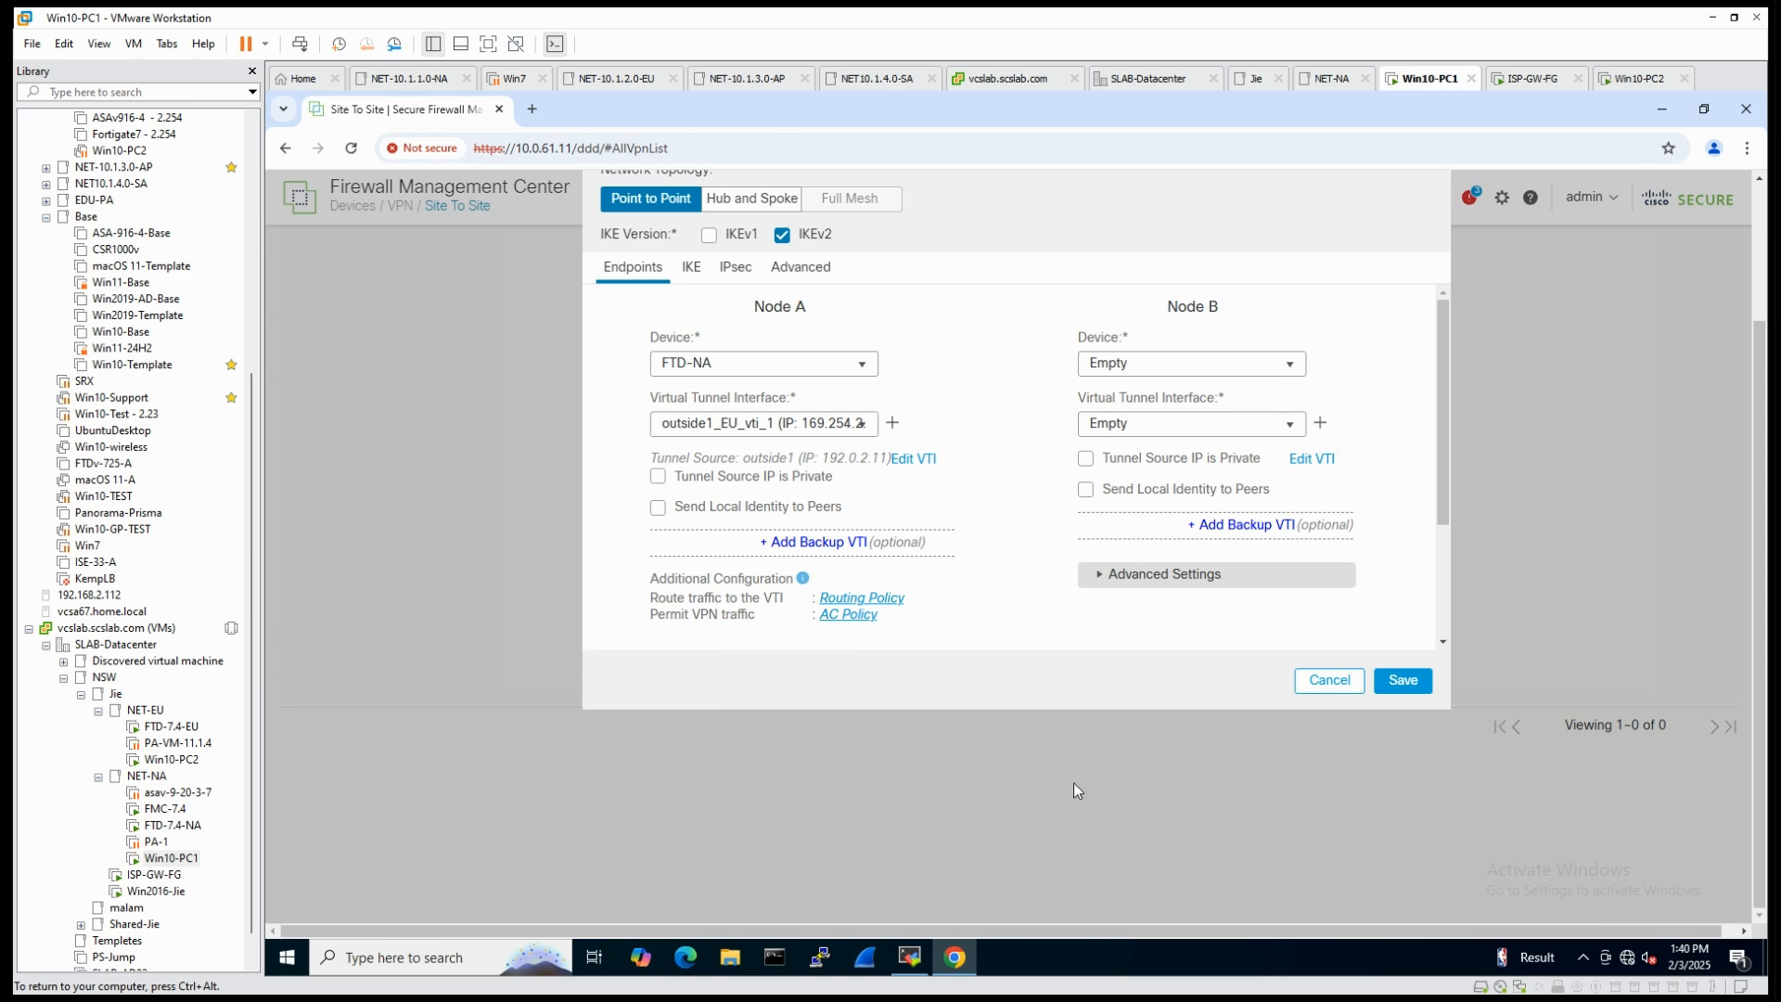
- Add a Node A backup VTI named outside2_EU_vti_2 with tunnel source GigabitEthernet0/1 (outside2) and address 198.51.100.11
click(822, 548)
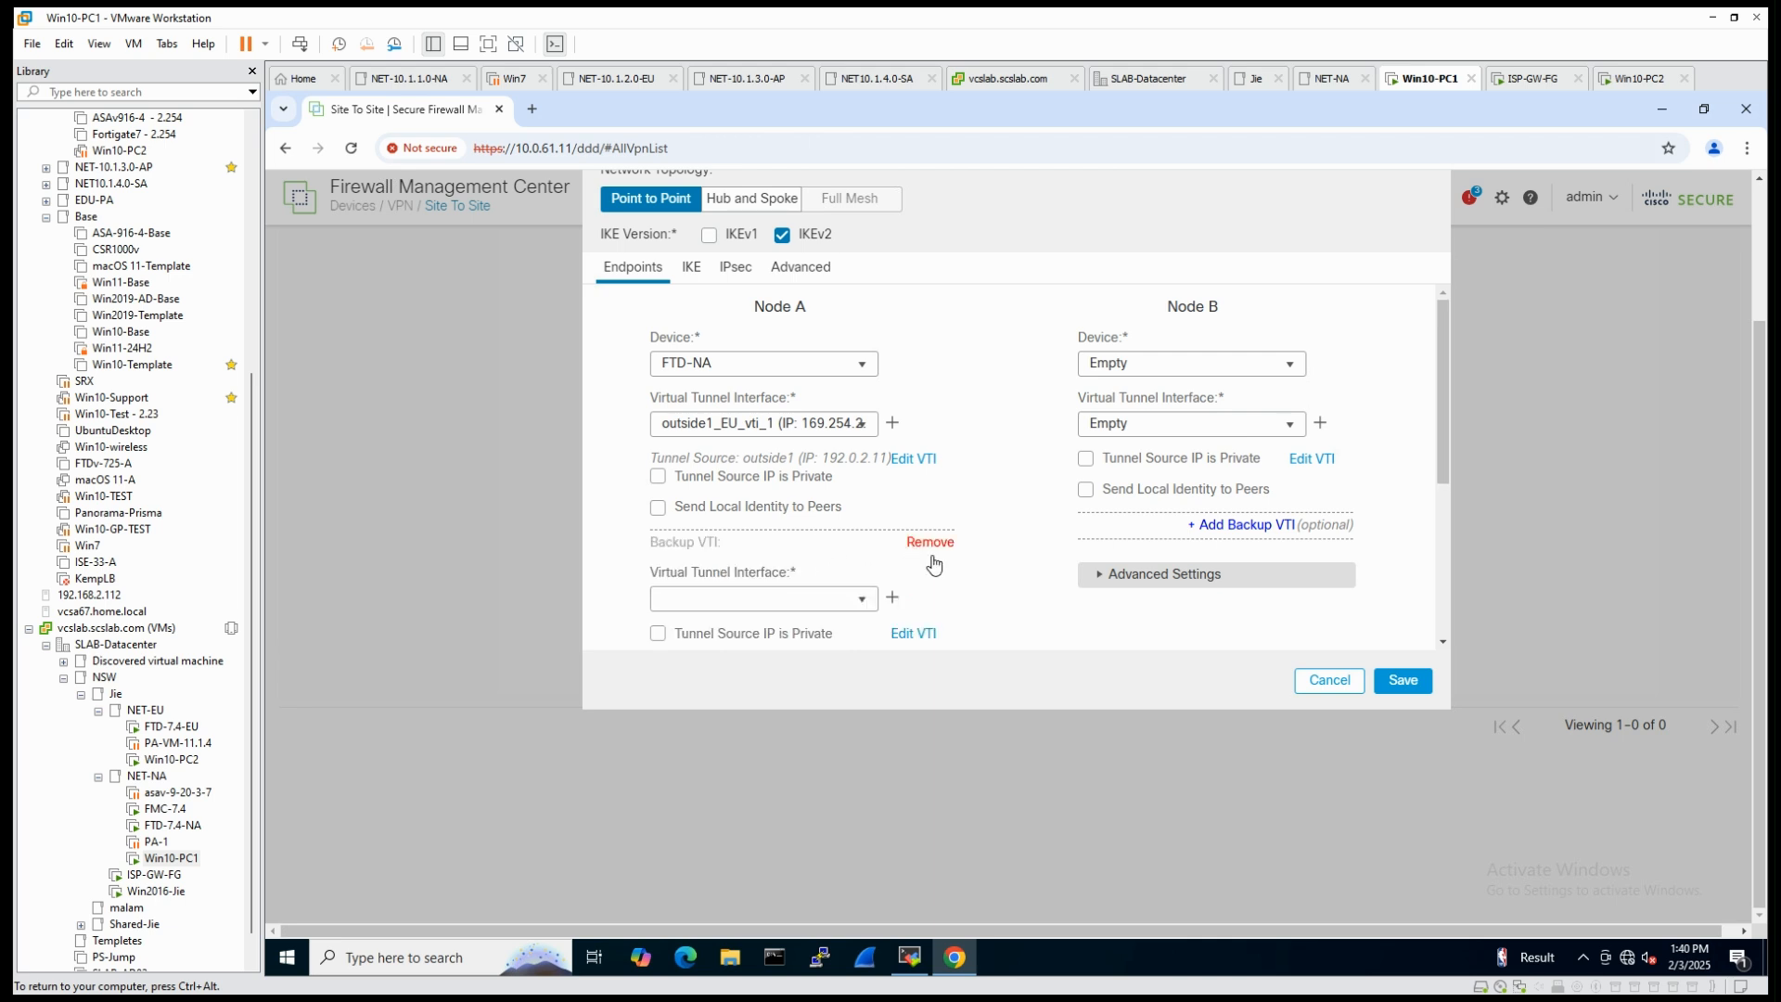
click(892, 600)
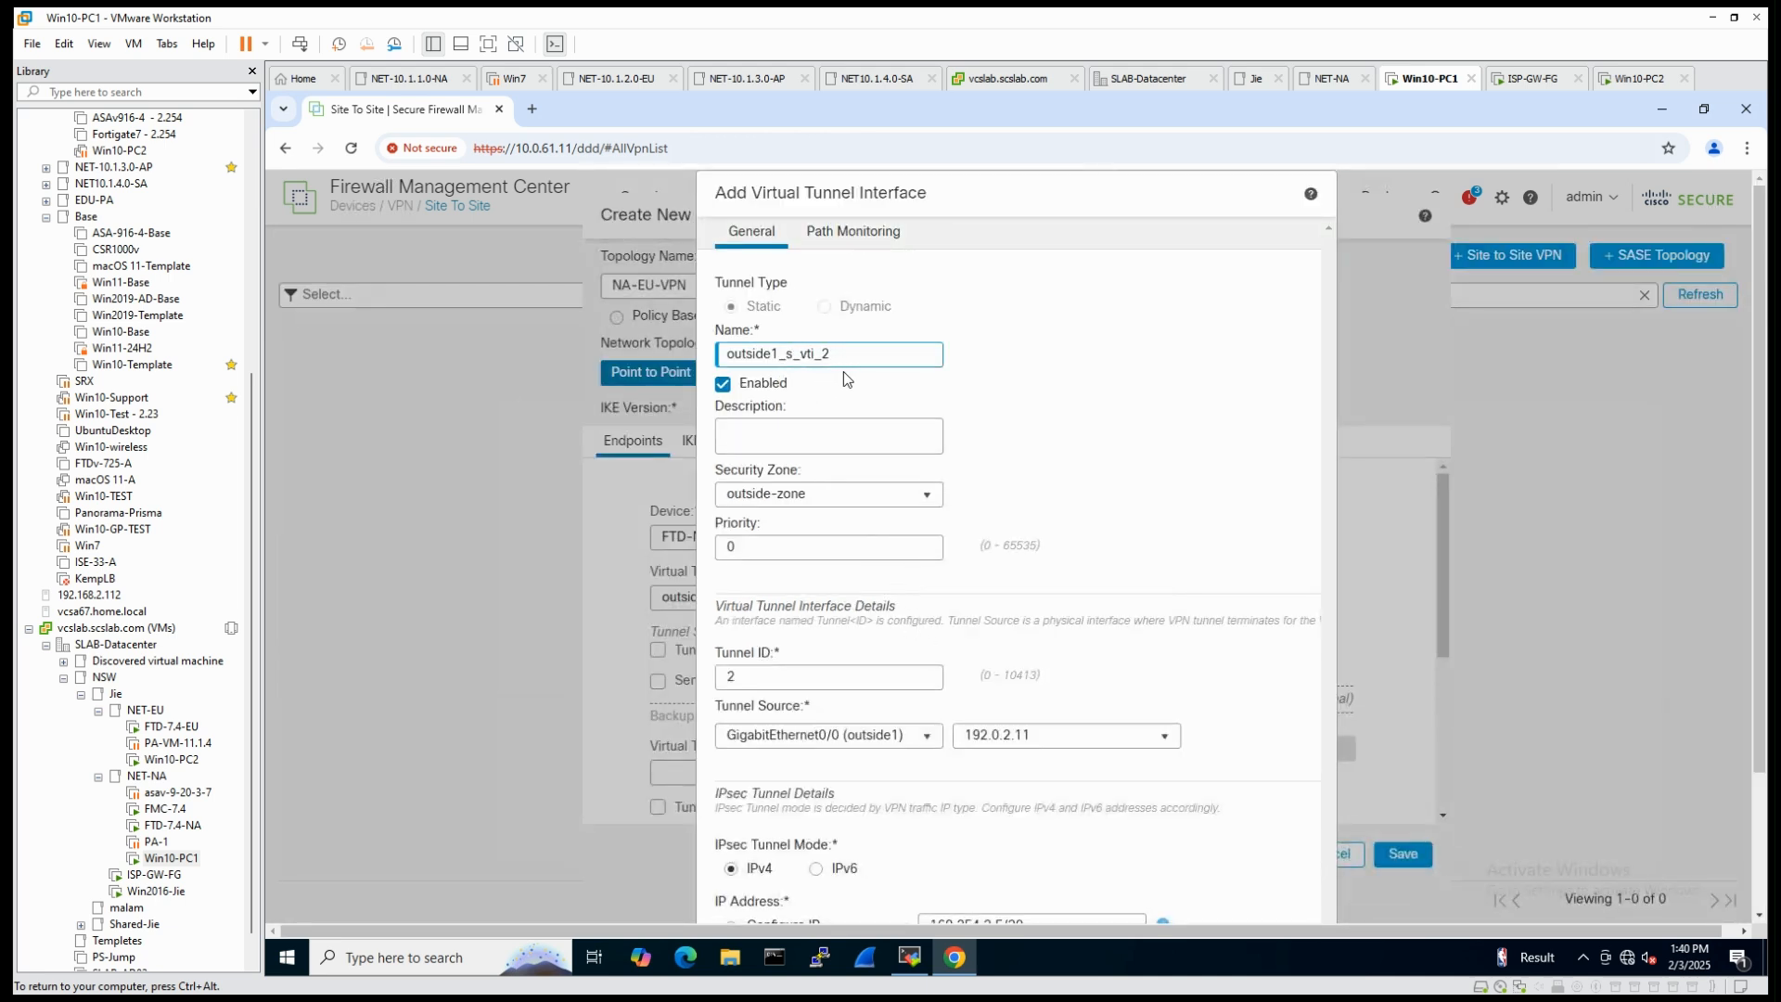
text(EU)
click(927, 735)
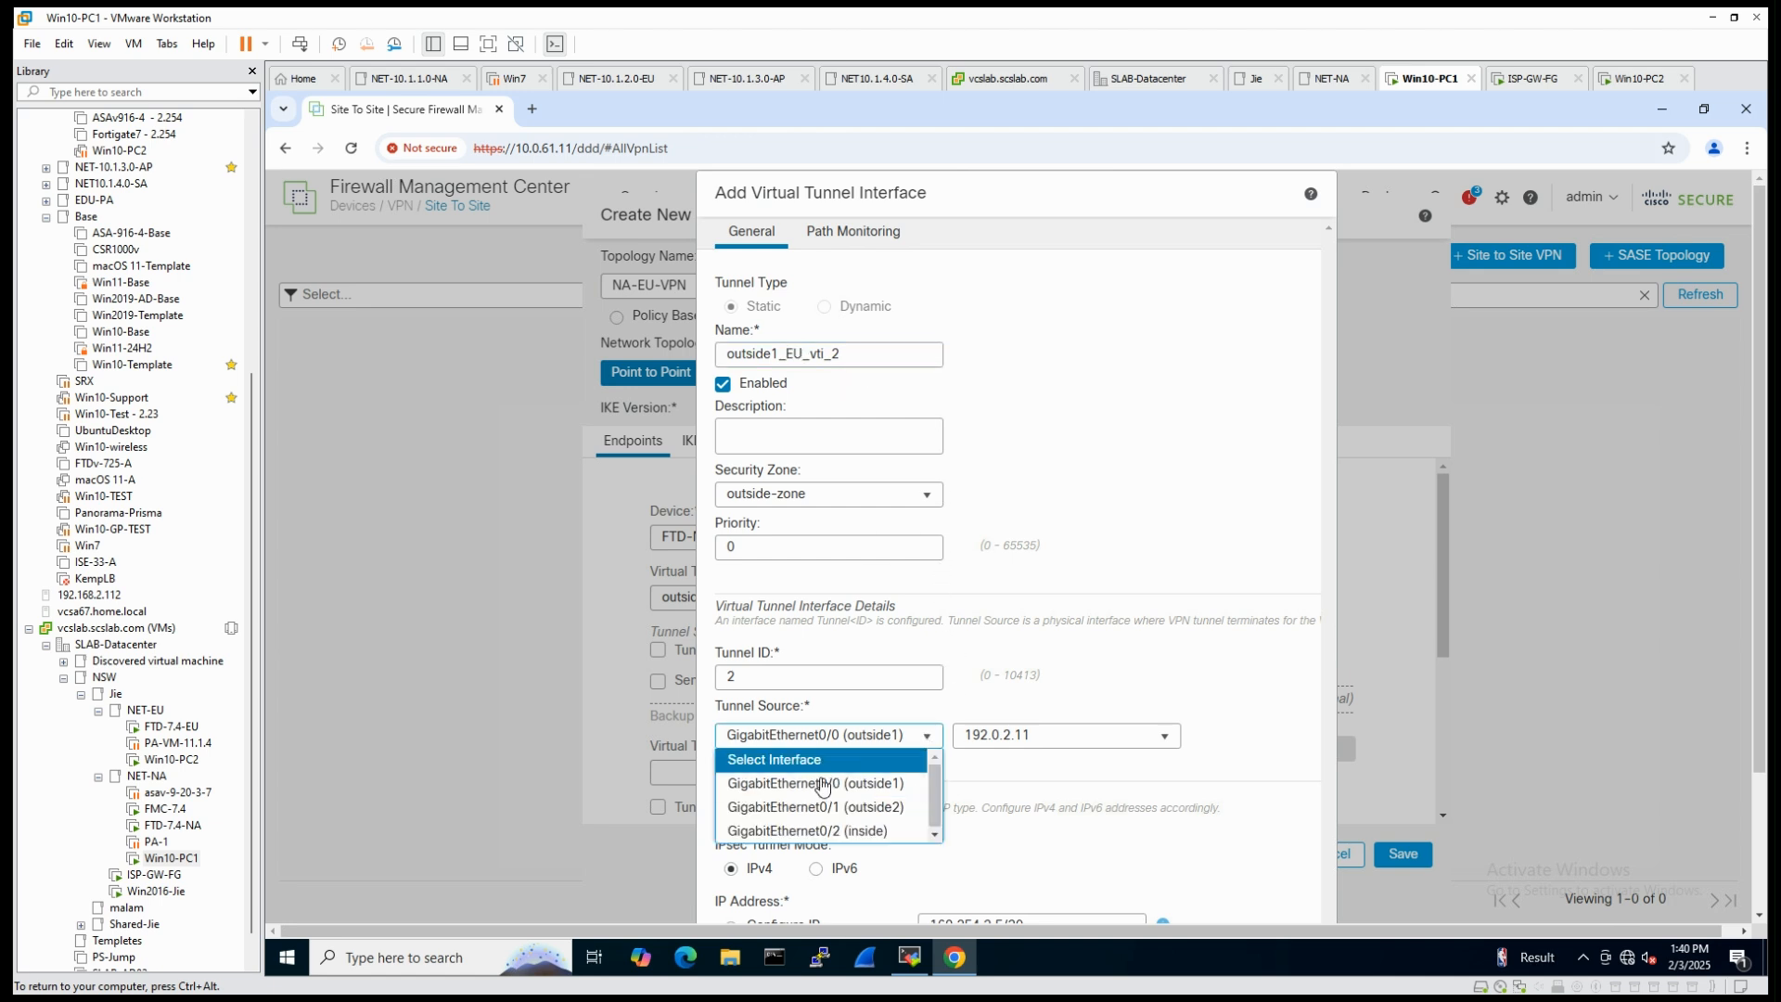
click(850, 809)
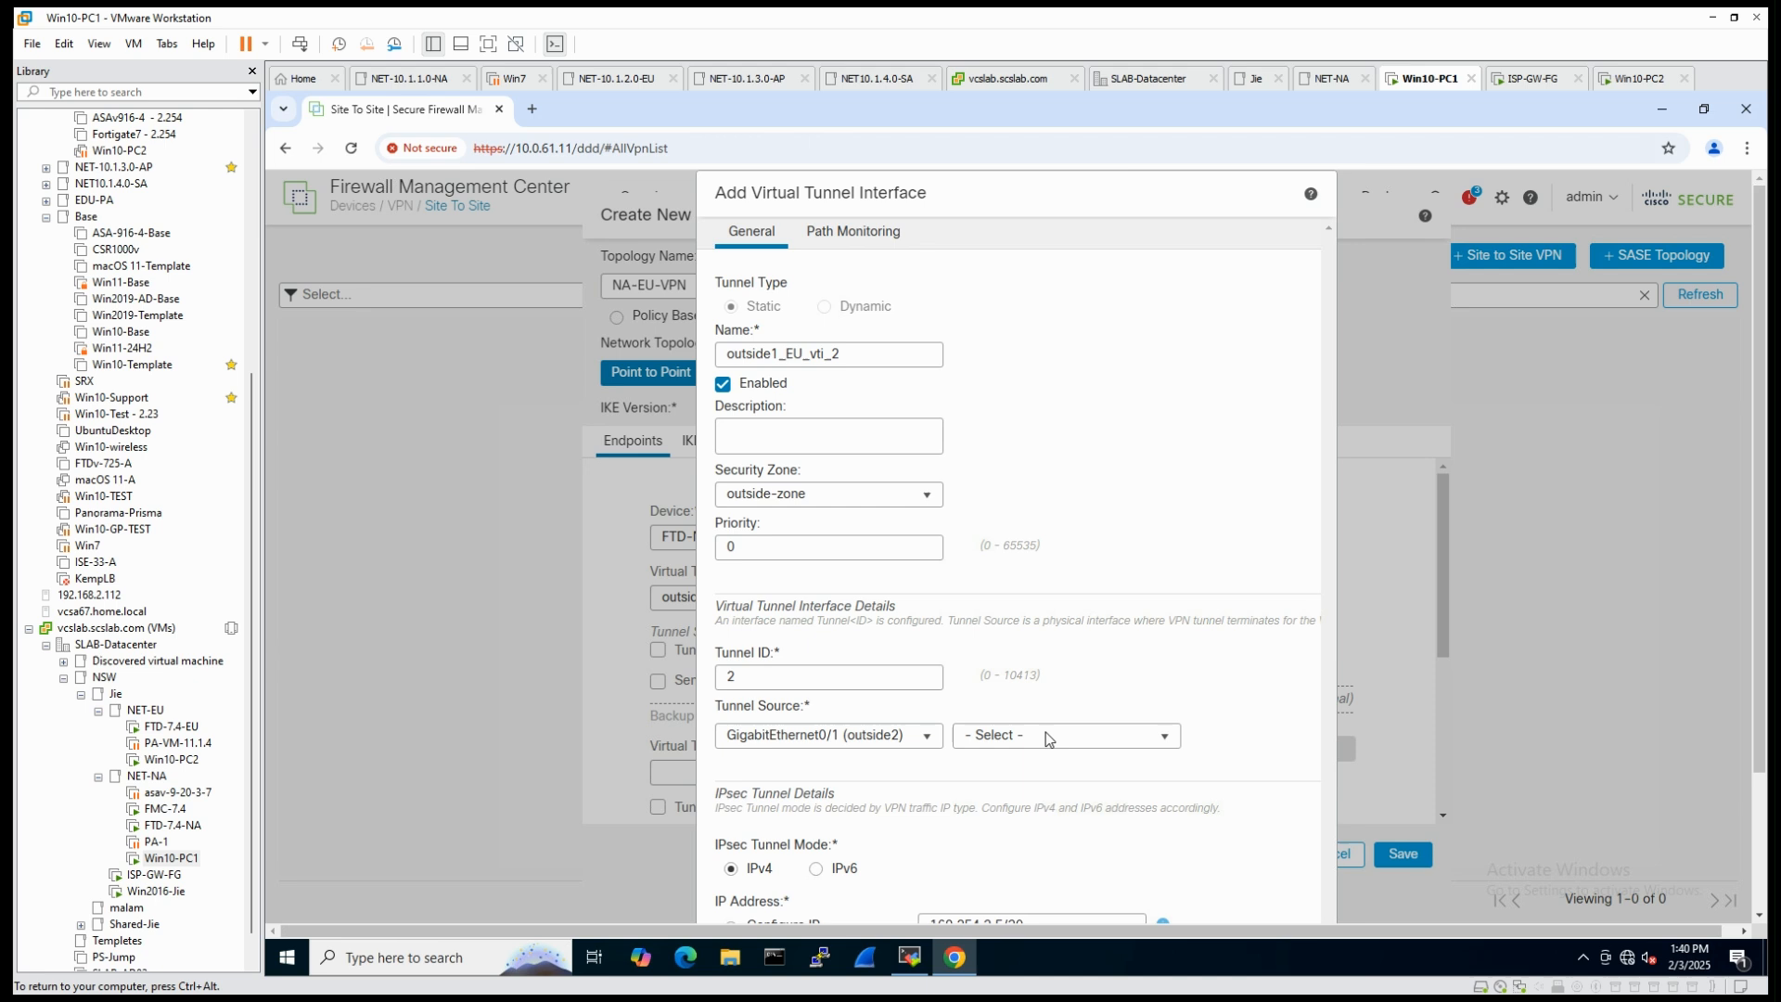
click(1165, 736)
click(1012, 763)
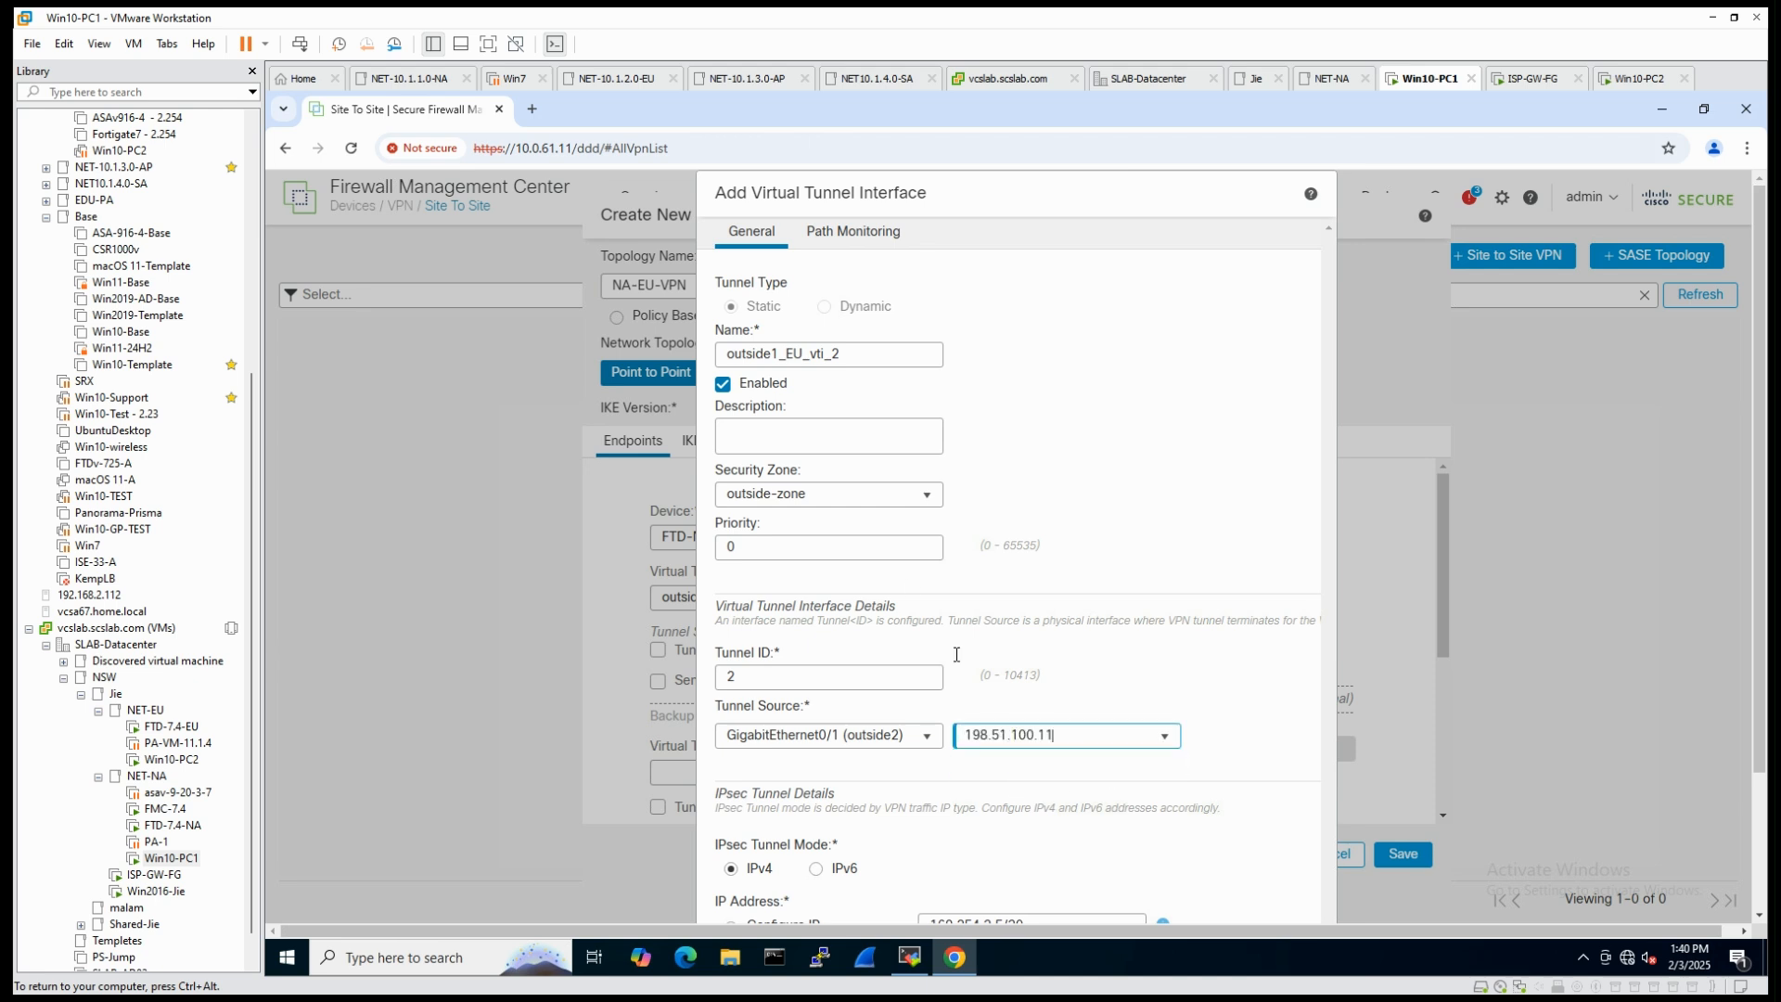
click(833, 353)
key(BackSpace)
text(2)
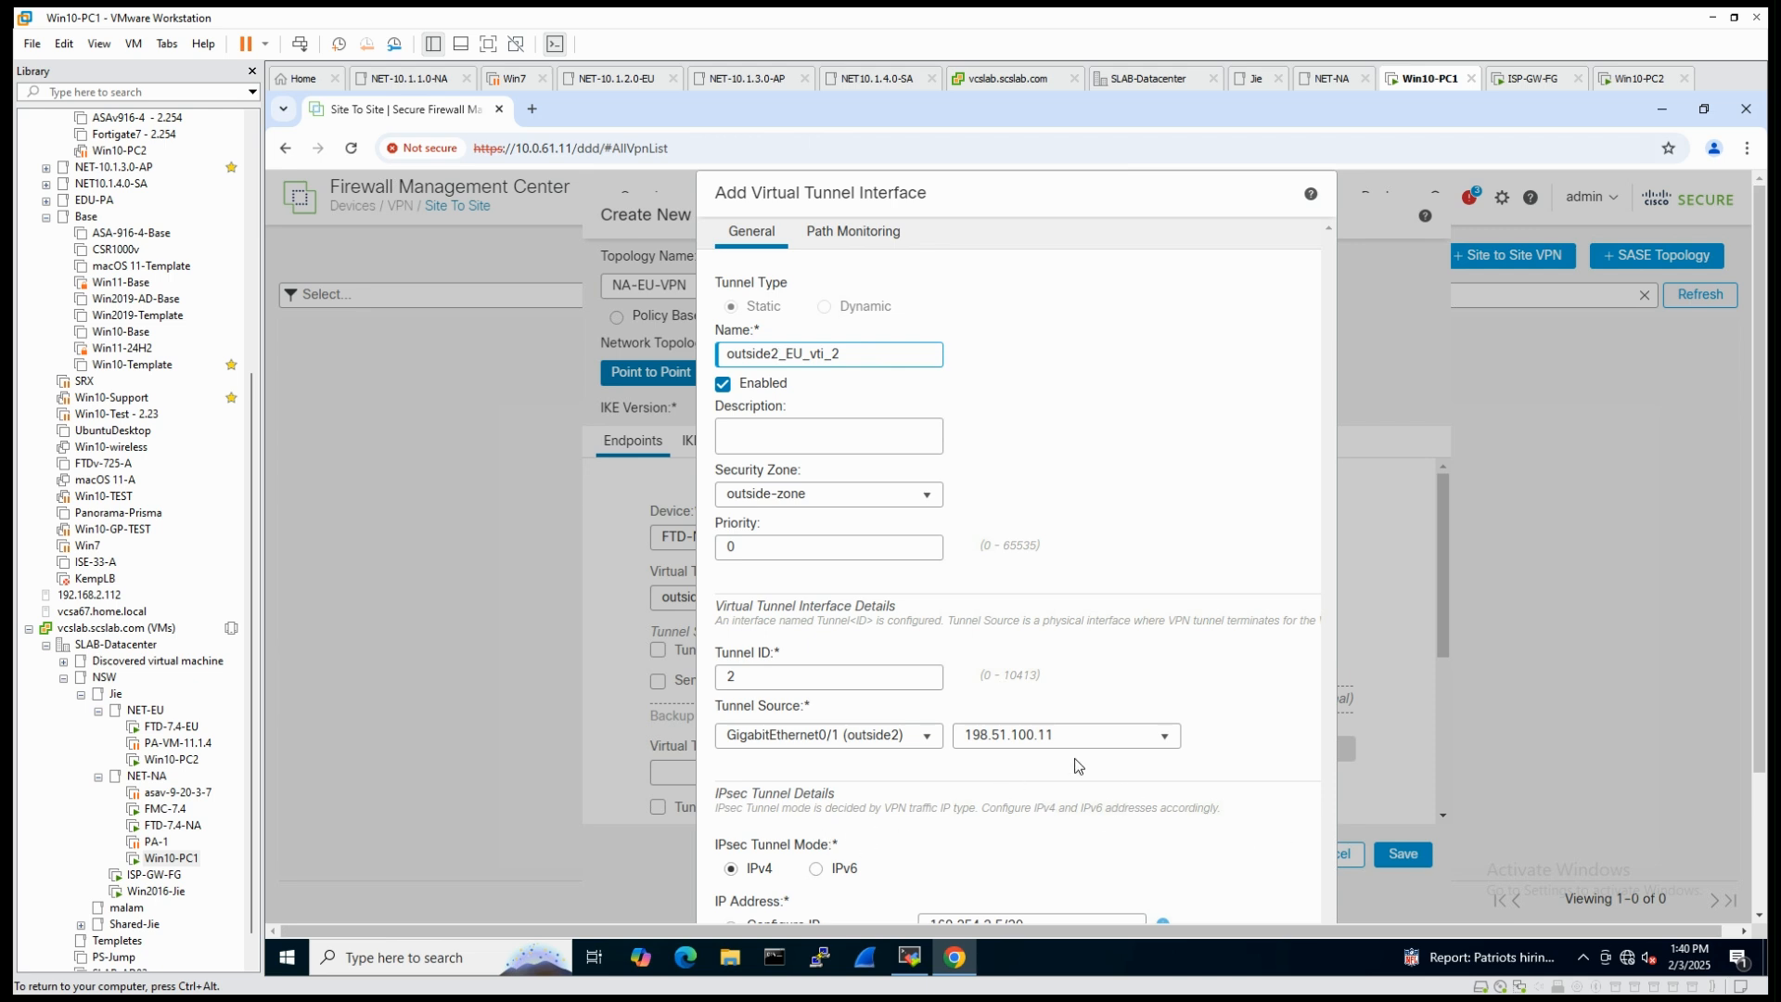
- Put the Node A backup tunnel interface in S2S-VPN-Zone and save it
click(927, 493)
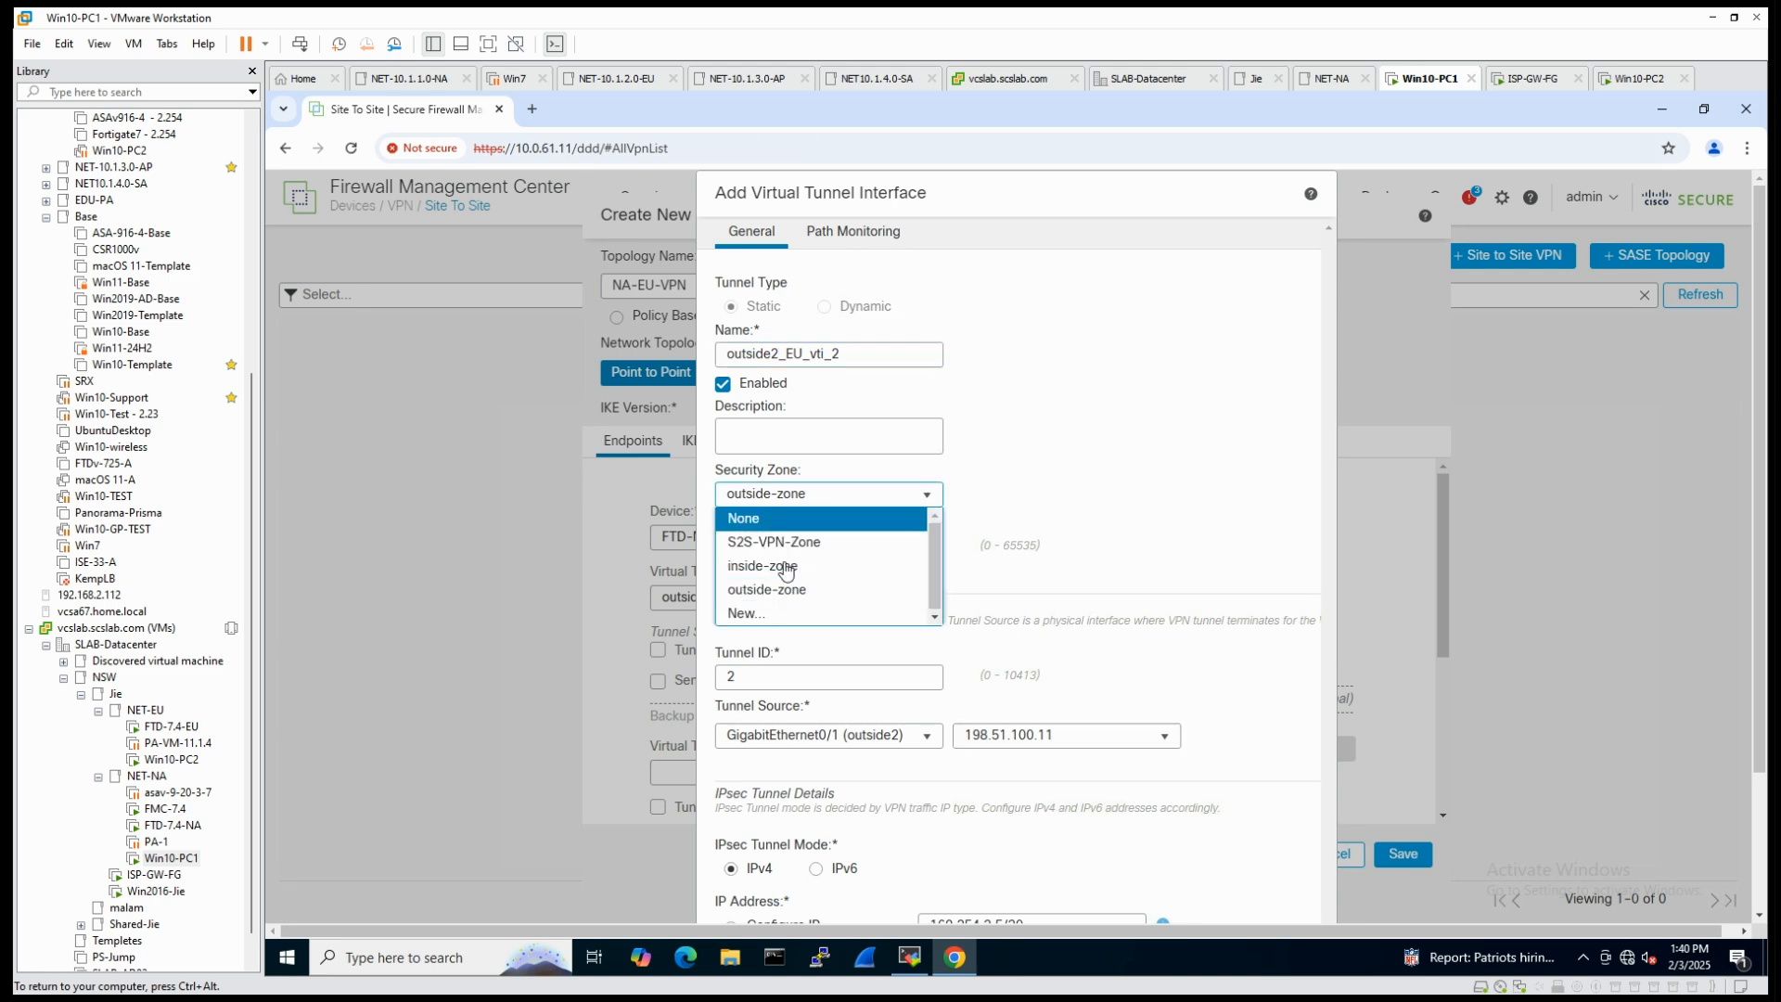
click(778, 543)
scroll(1109, 604, down, 2)
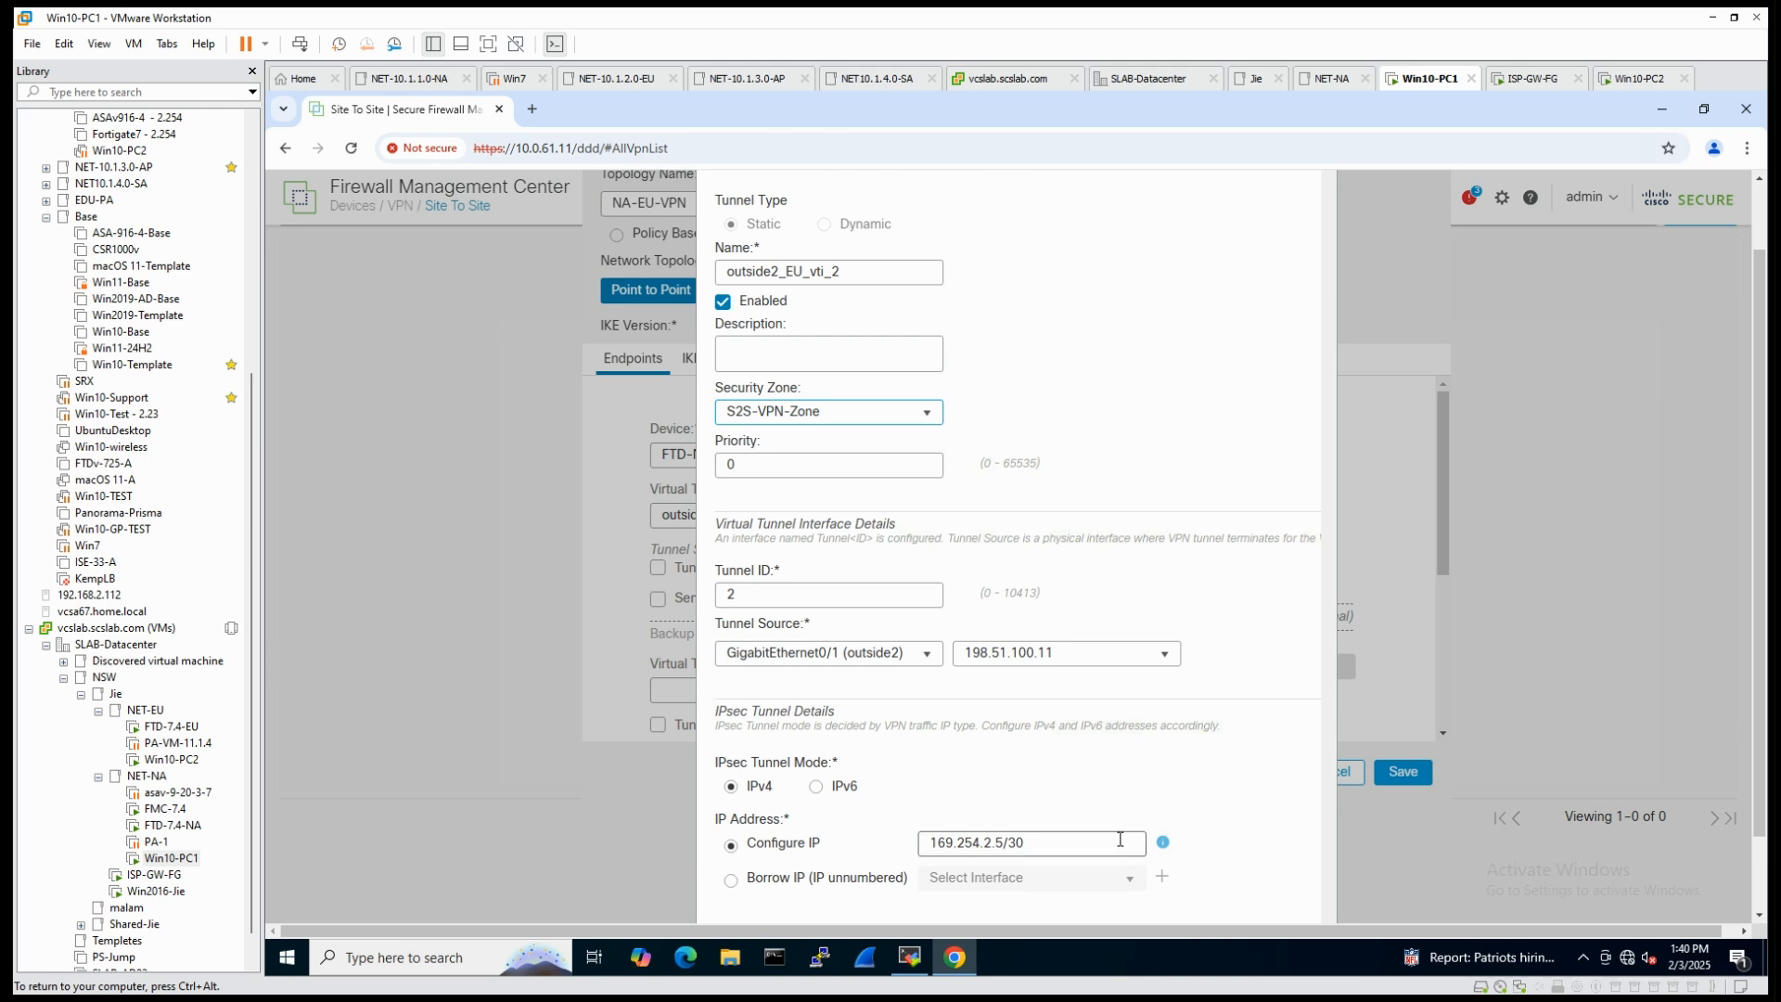
scroll(1067, 858, down, 2)
click(1295, 894)
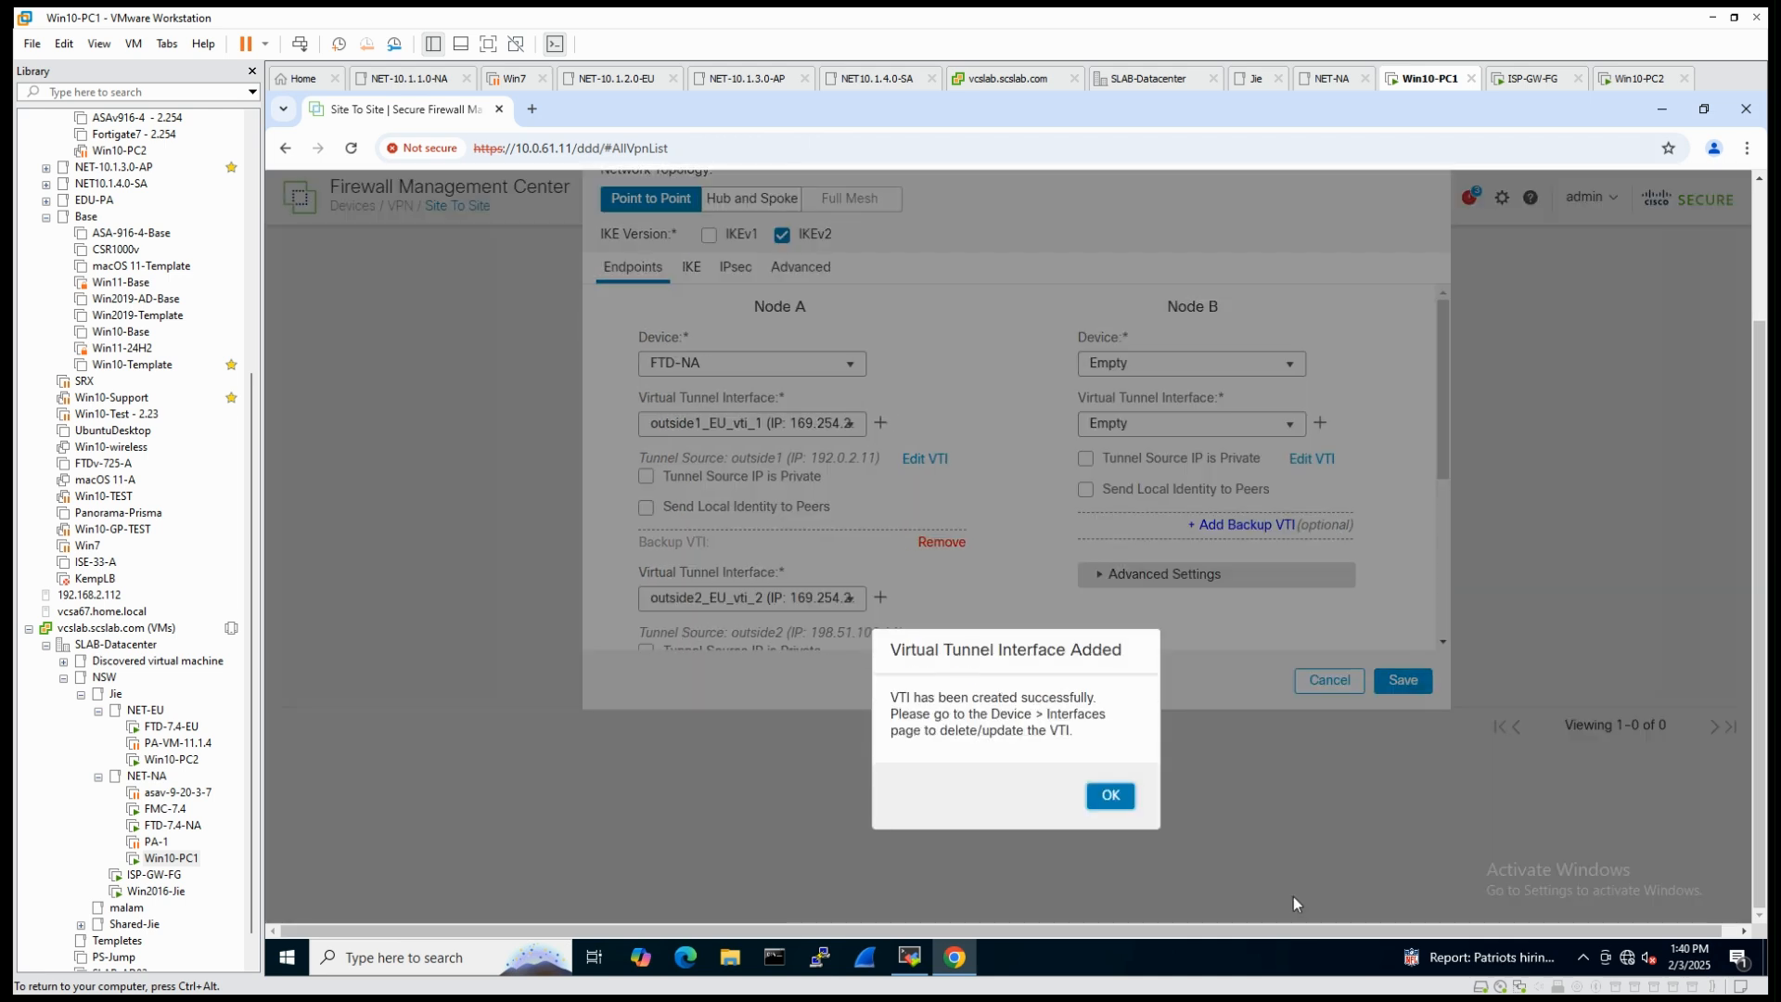
click(1124, 800)
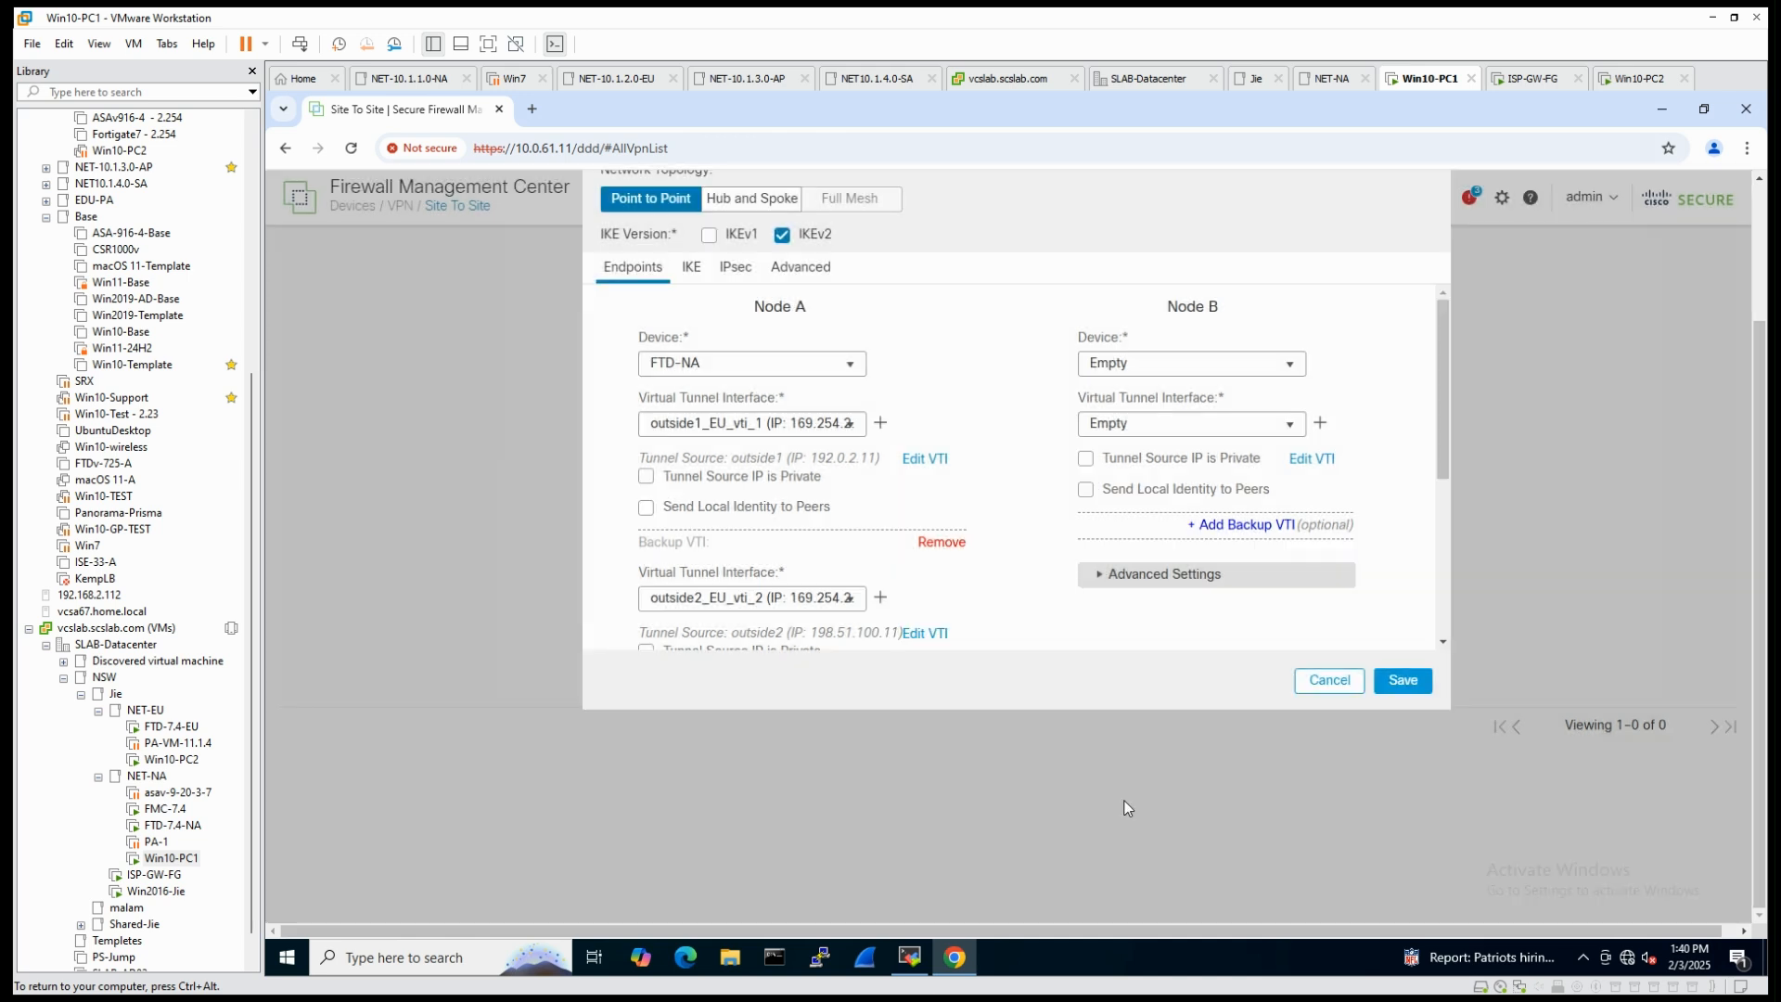
- Choose FTD-EU as the Node B device and add a virtual tunnel interface named outside1_static_vti_1
click(1289, 364)
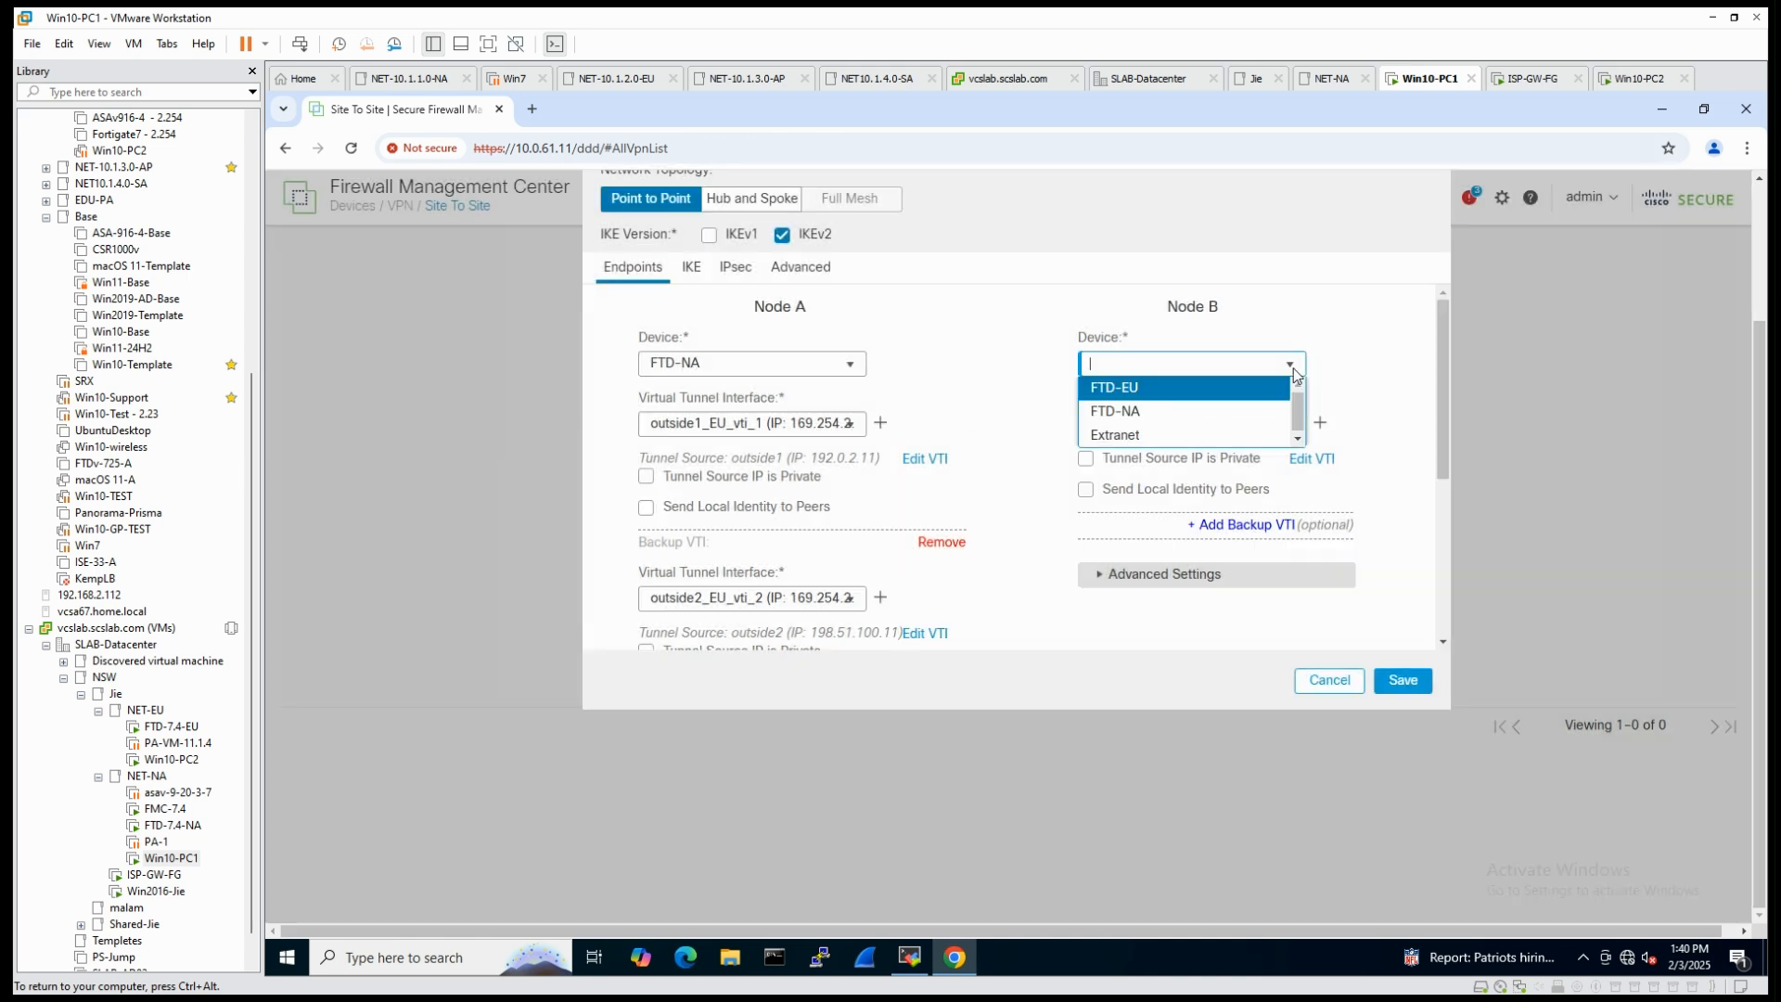
click(1134, 388)
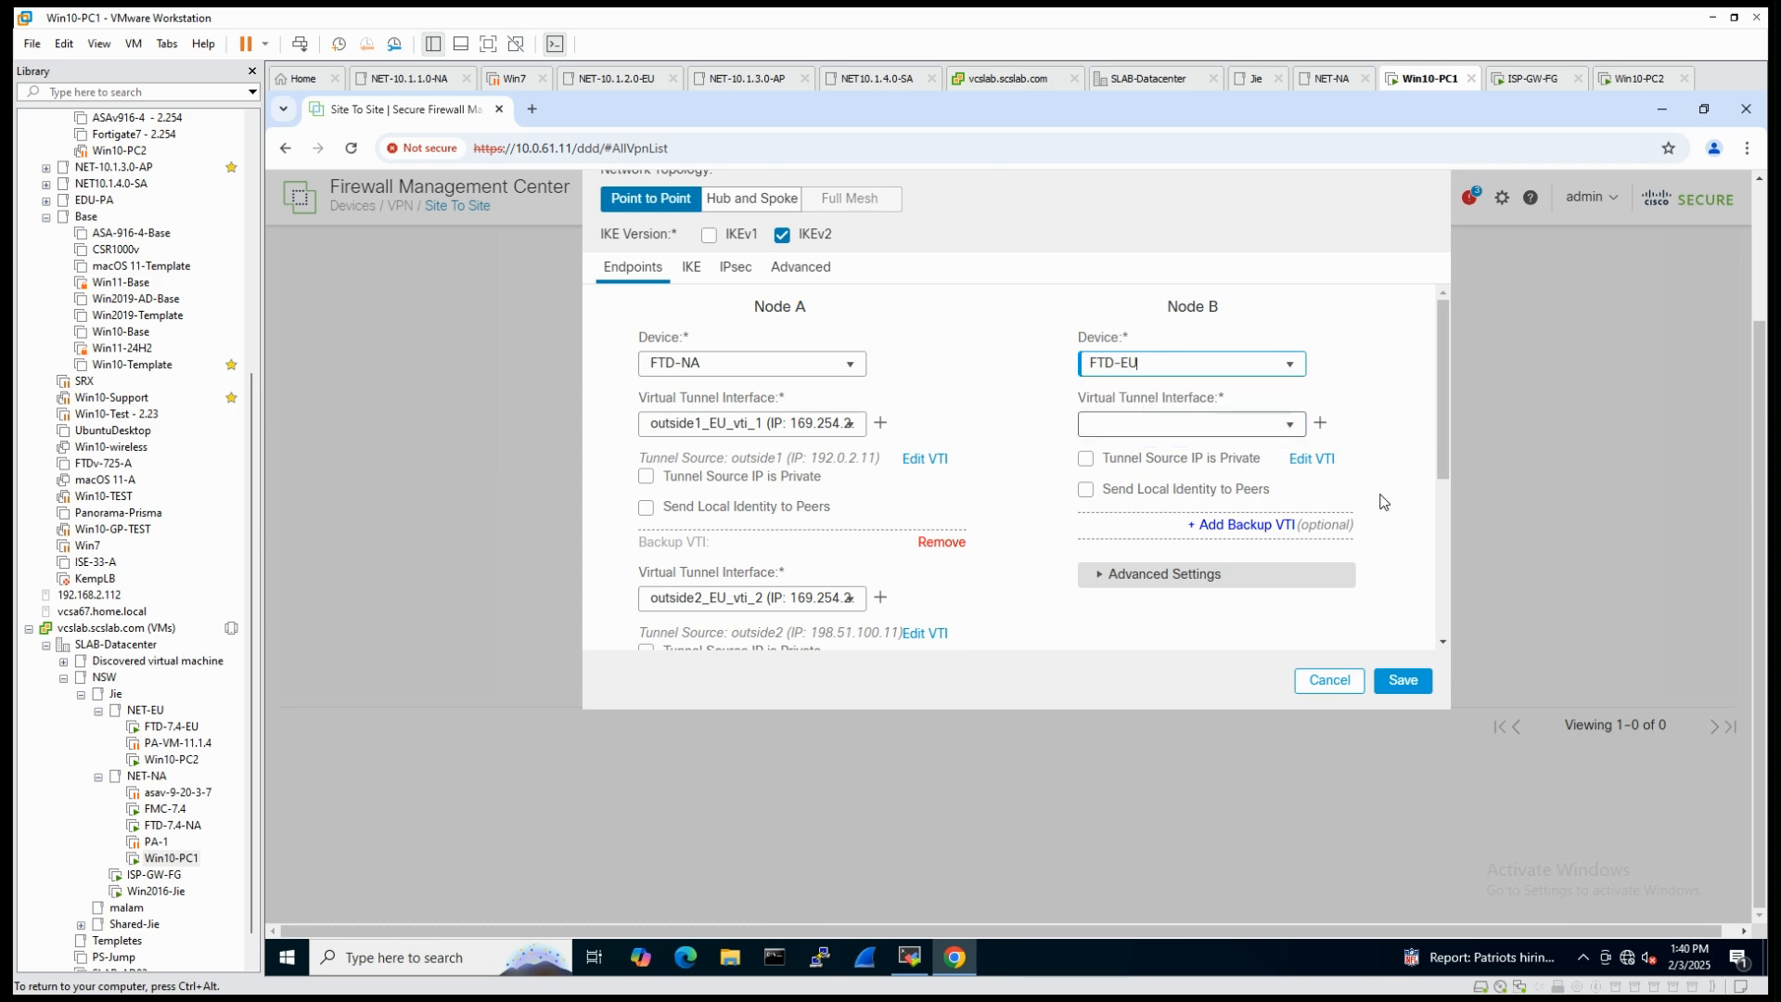
click(1320, 423)
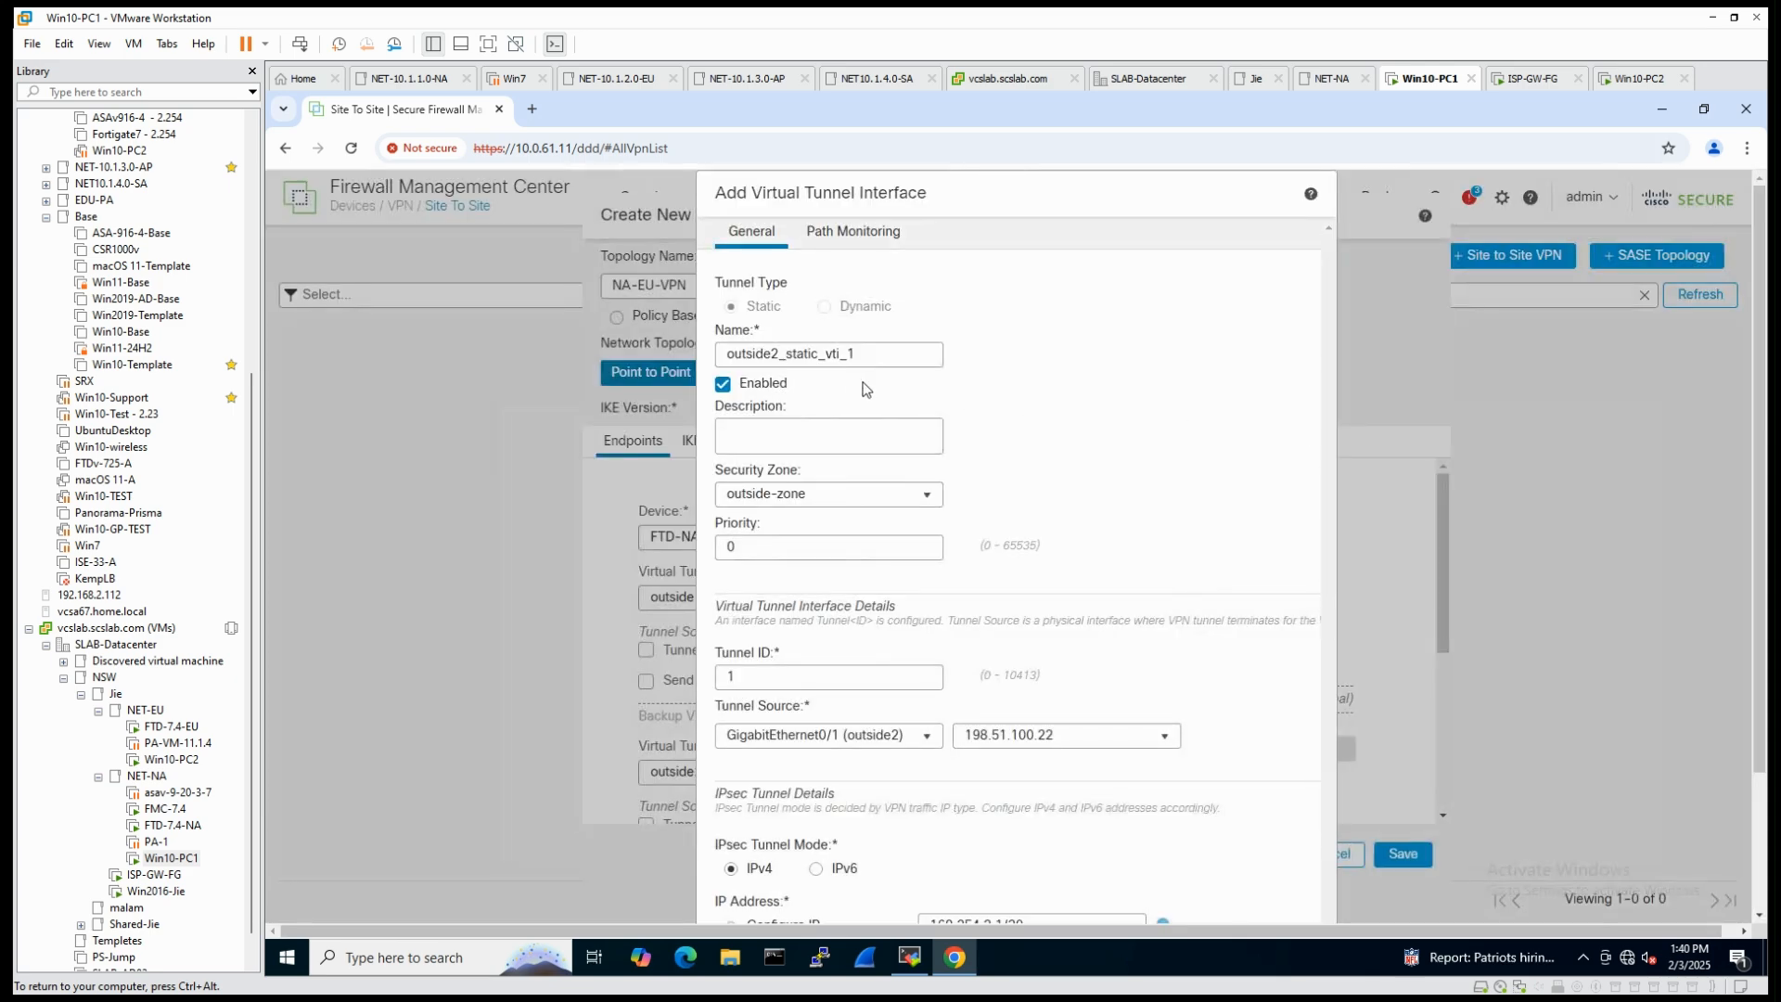
double_click(809, 355)
click(779, 355)
key(BackSpace)
text(1)
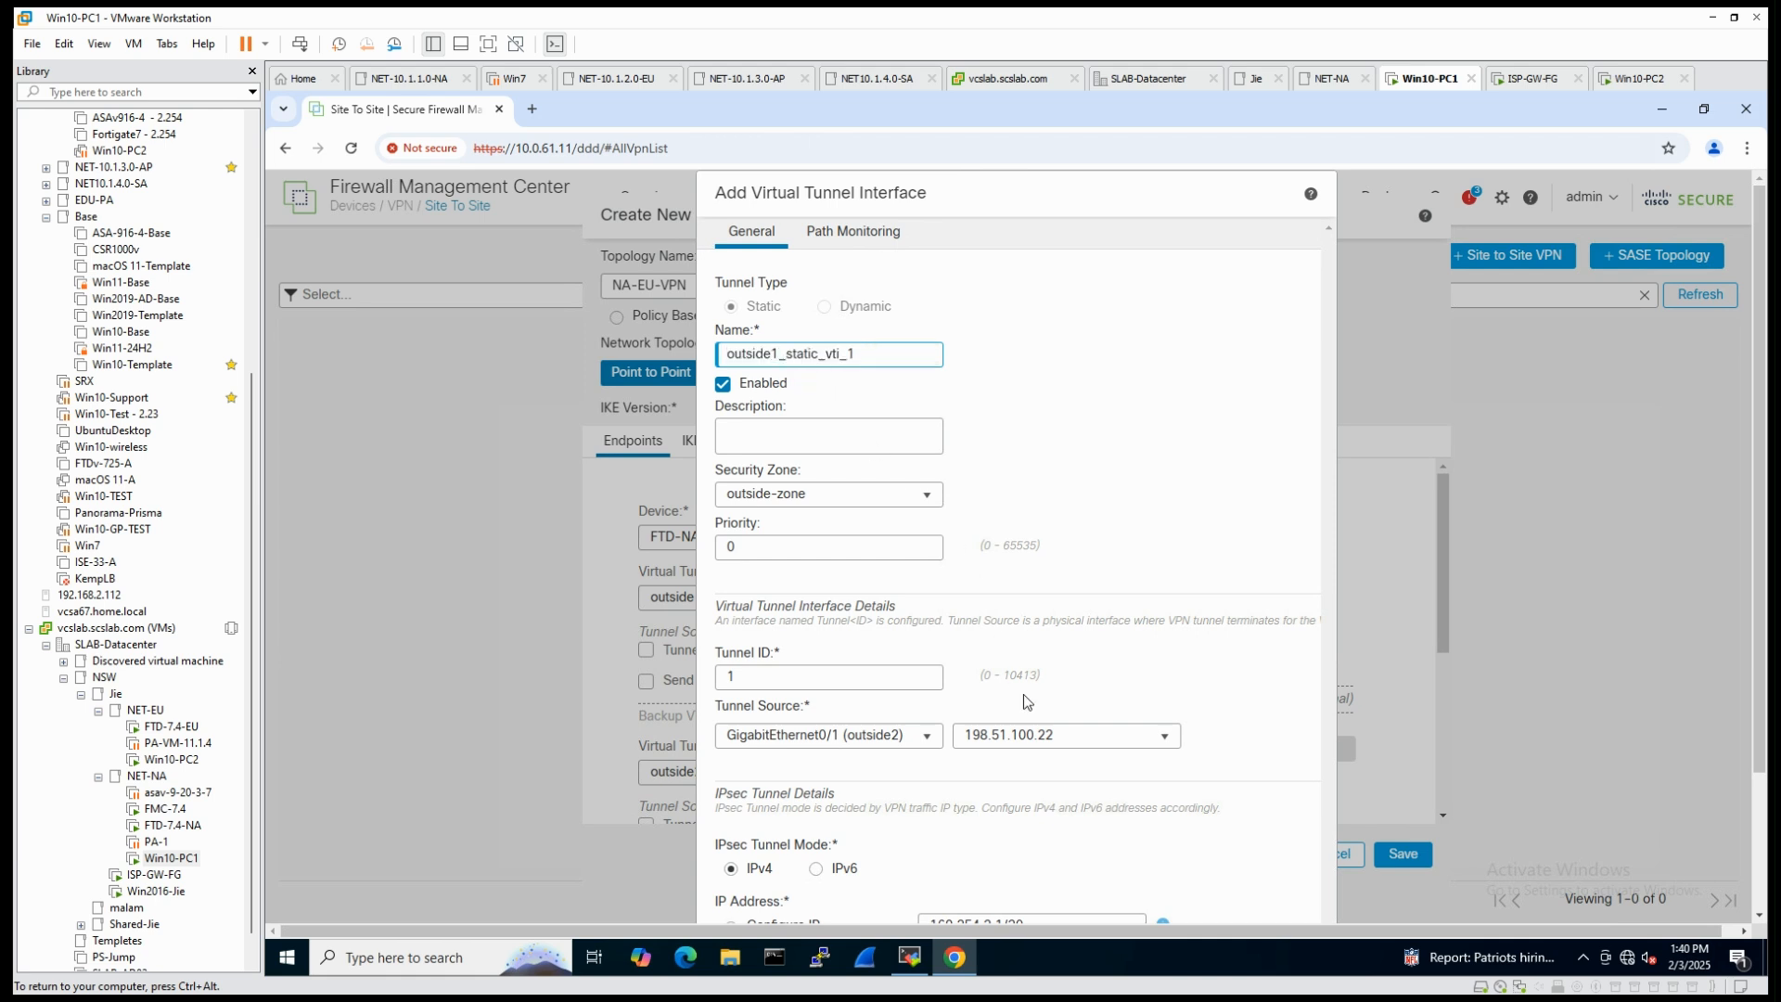
- Set the Node B tunnel source to GigabitEthernet0/0 (outside1) with address 192.0.2.22
click(918, 736)
click(881, 785)
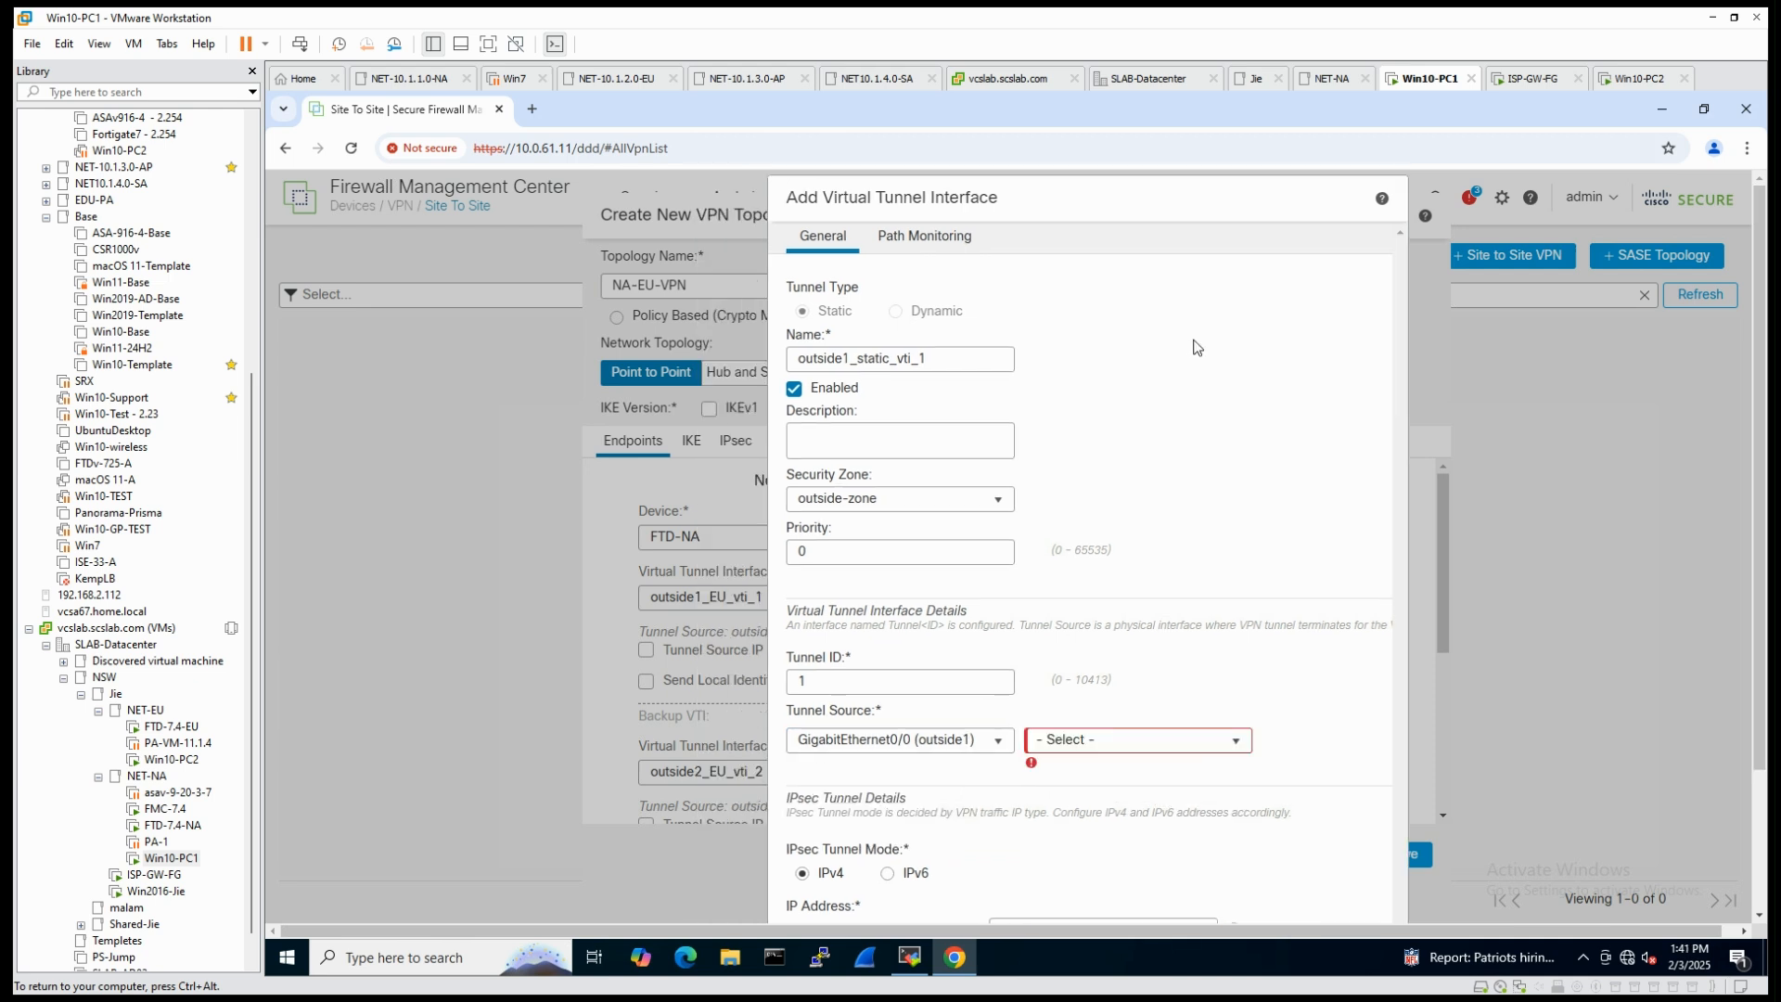
click(1213, 740)
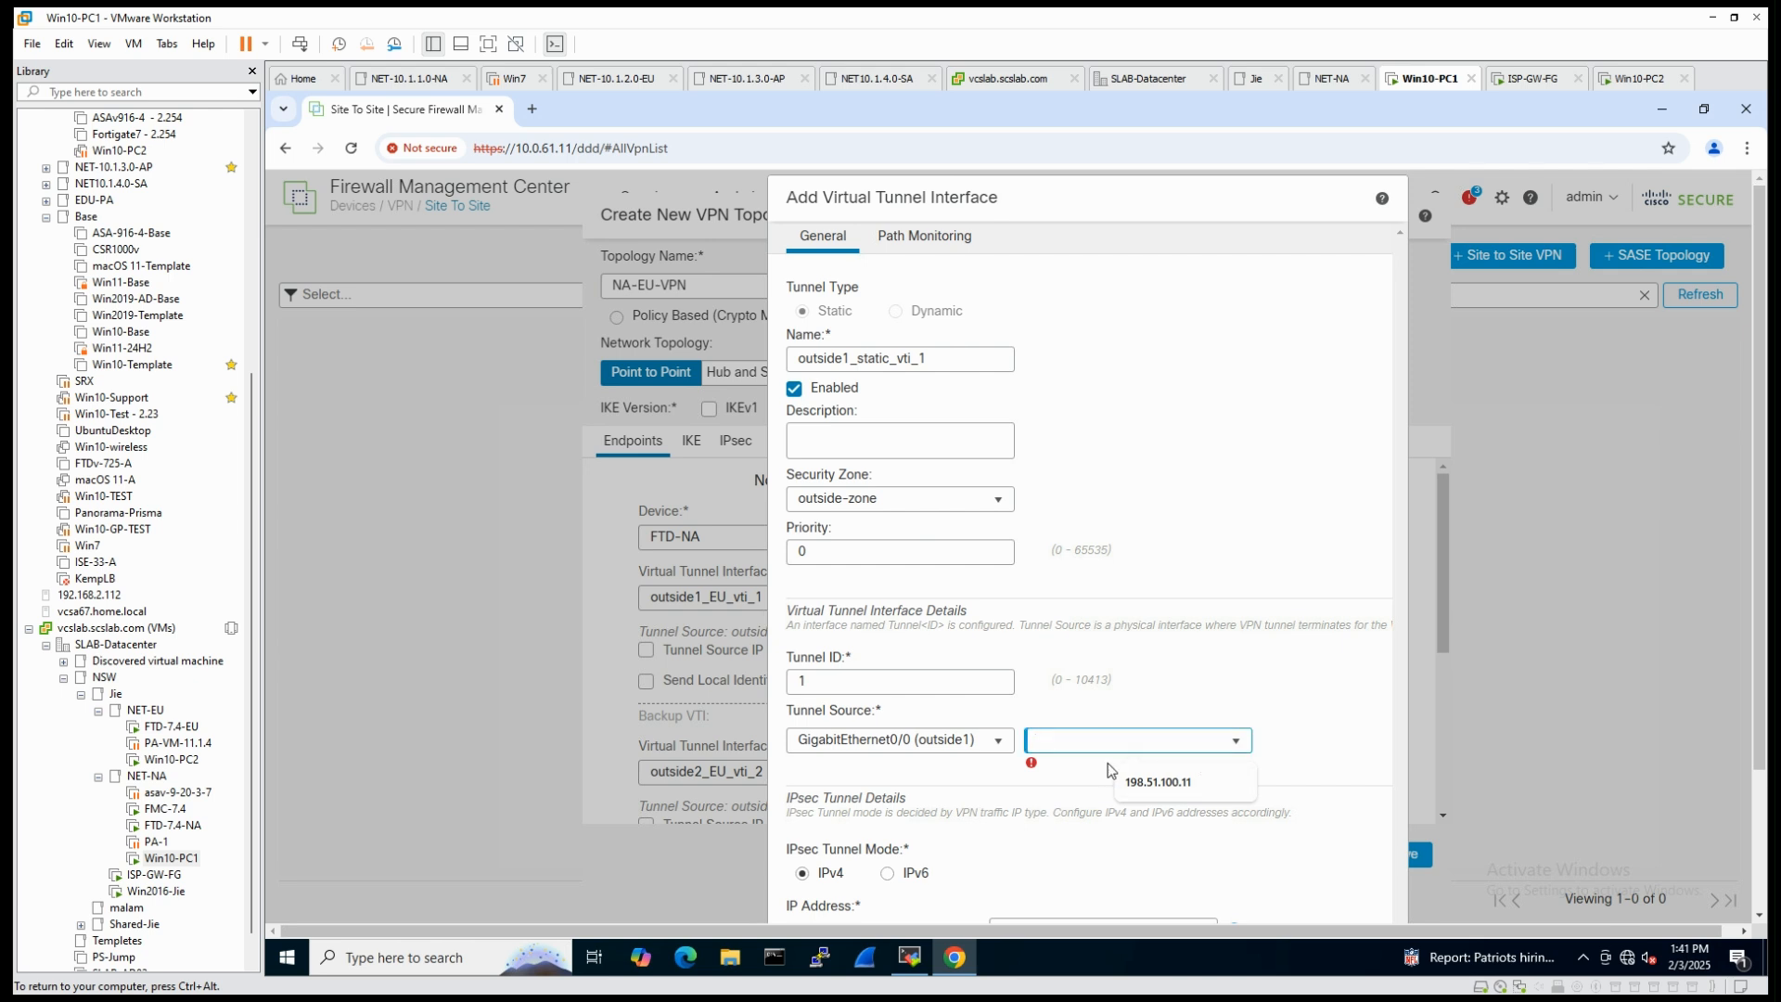
text(192)
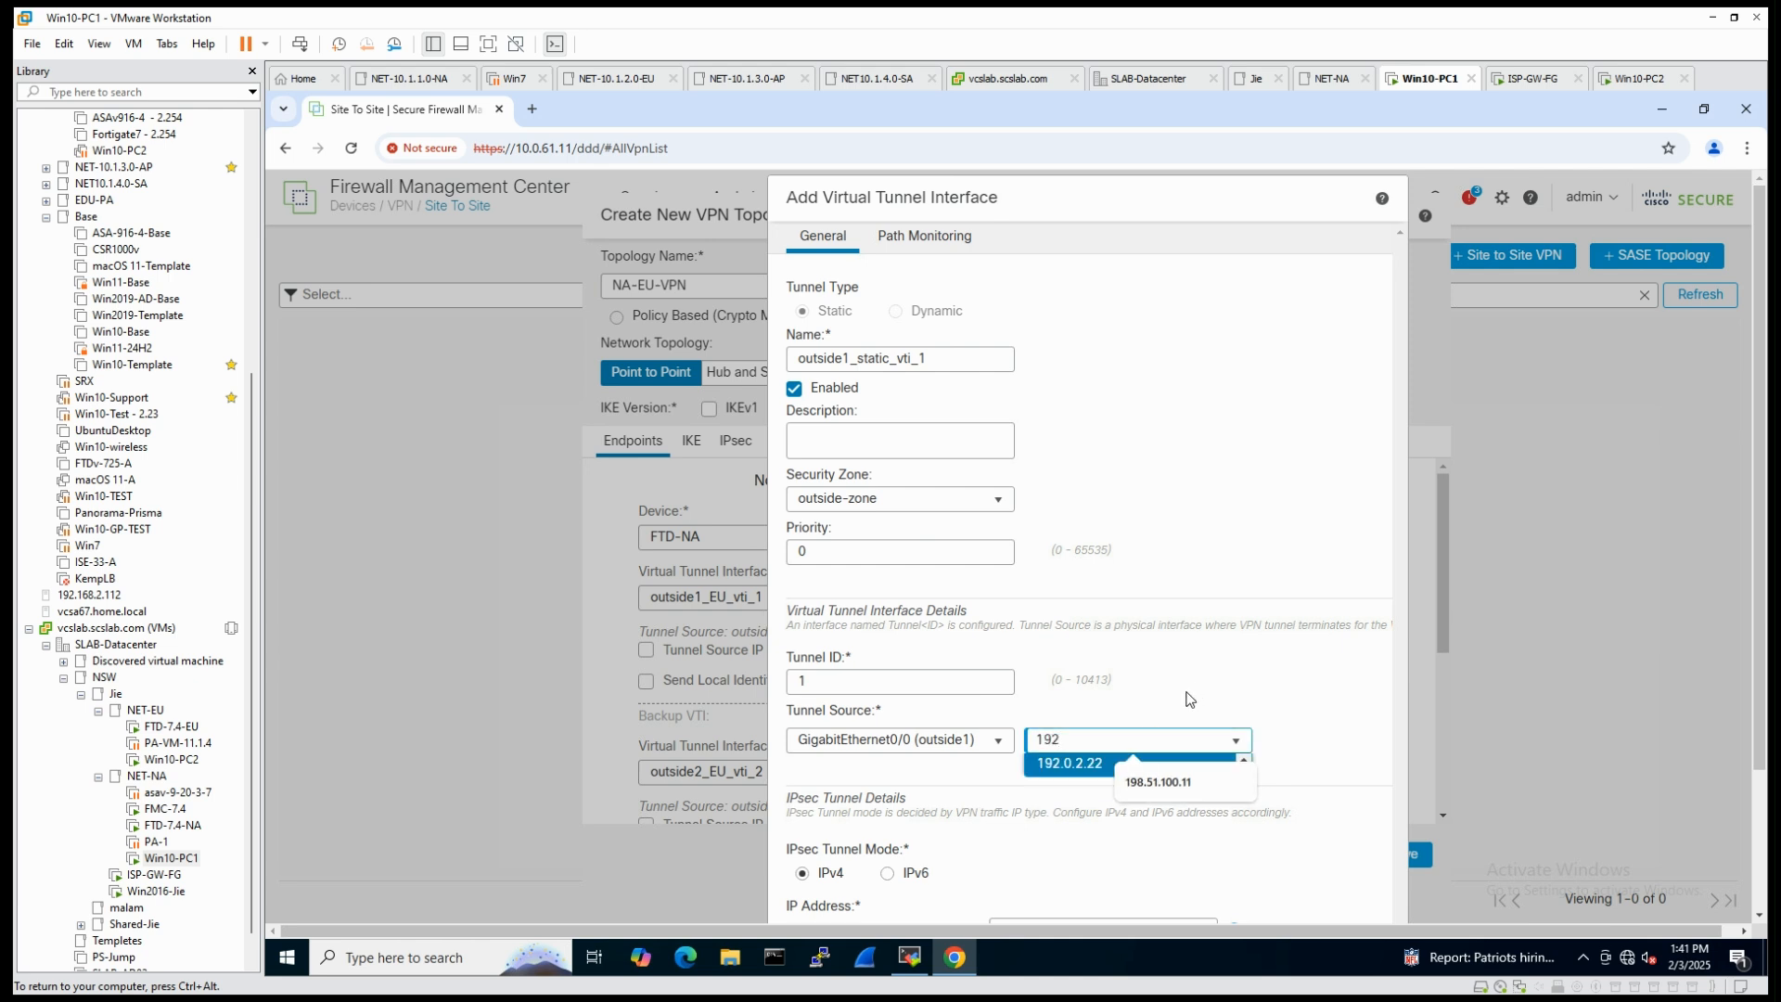
click(1071, 770)
click(1296, 728)
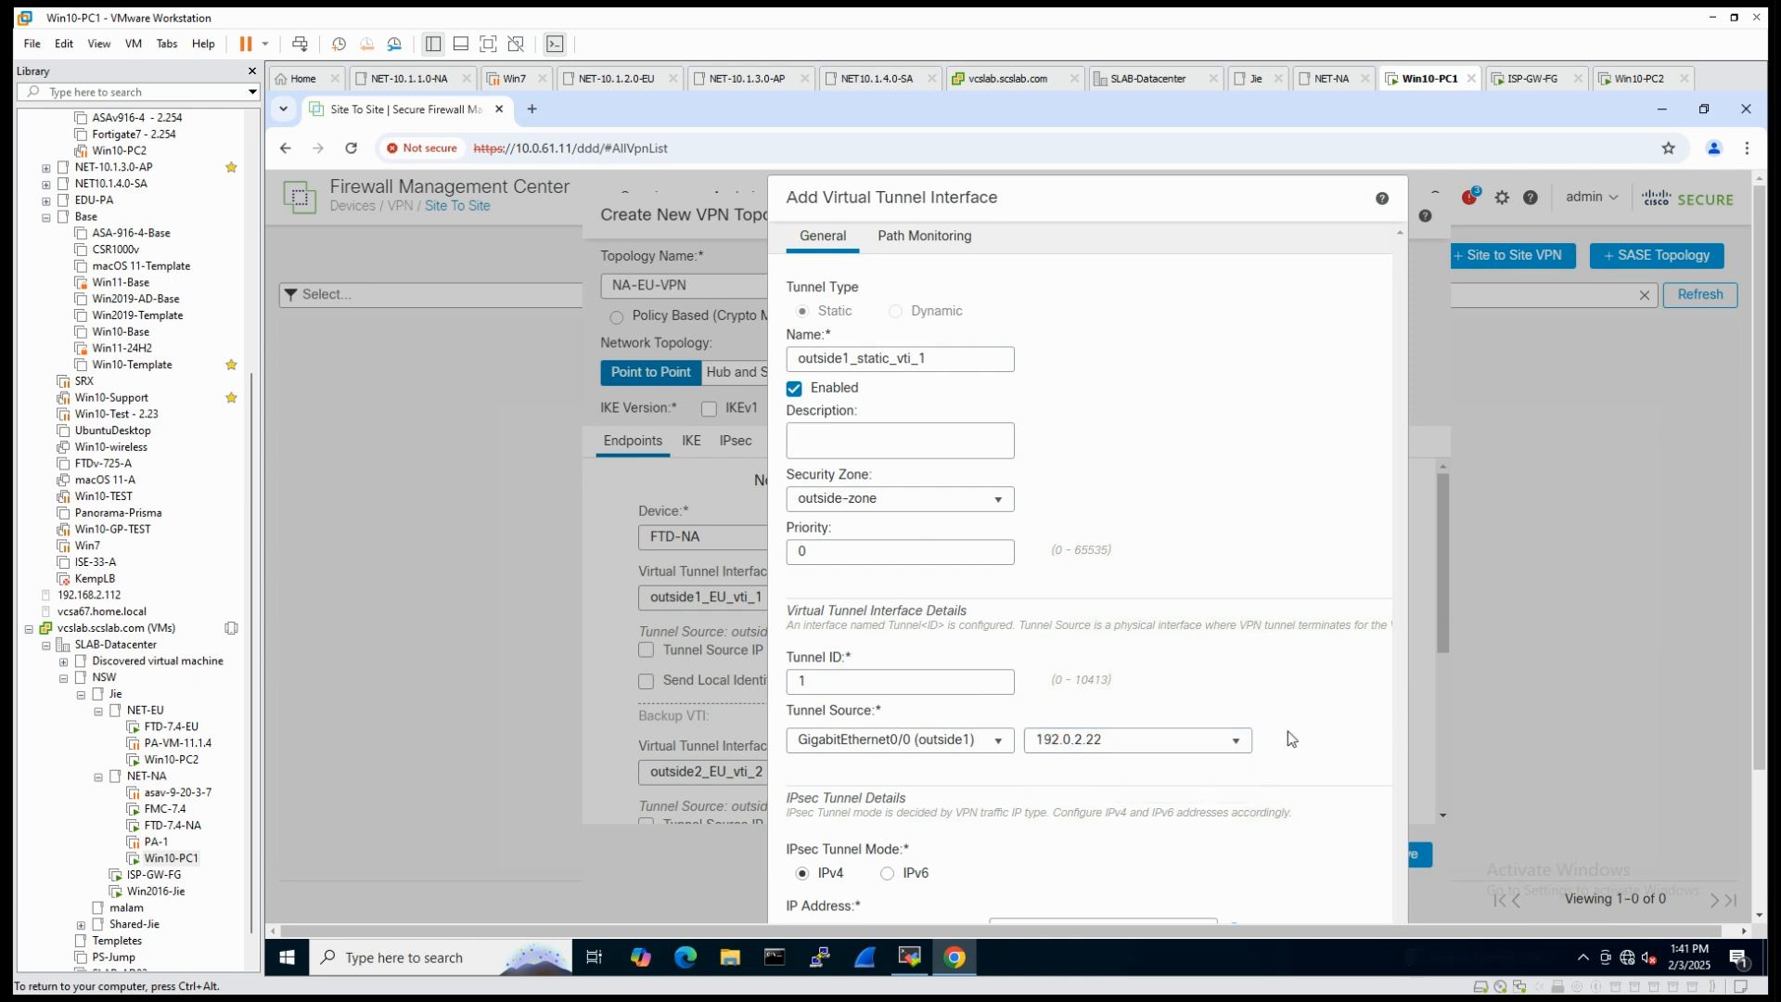
- Put the Node B tunnel interface in S2S-VPN-Zone and rename it outside1_NA_vti_1
click(1000, 499)
click(876, 548)
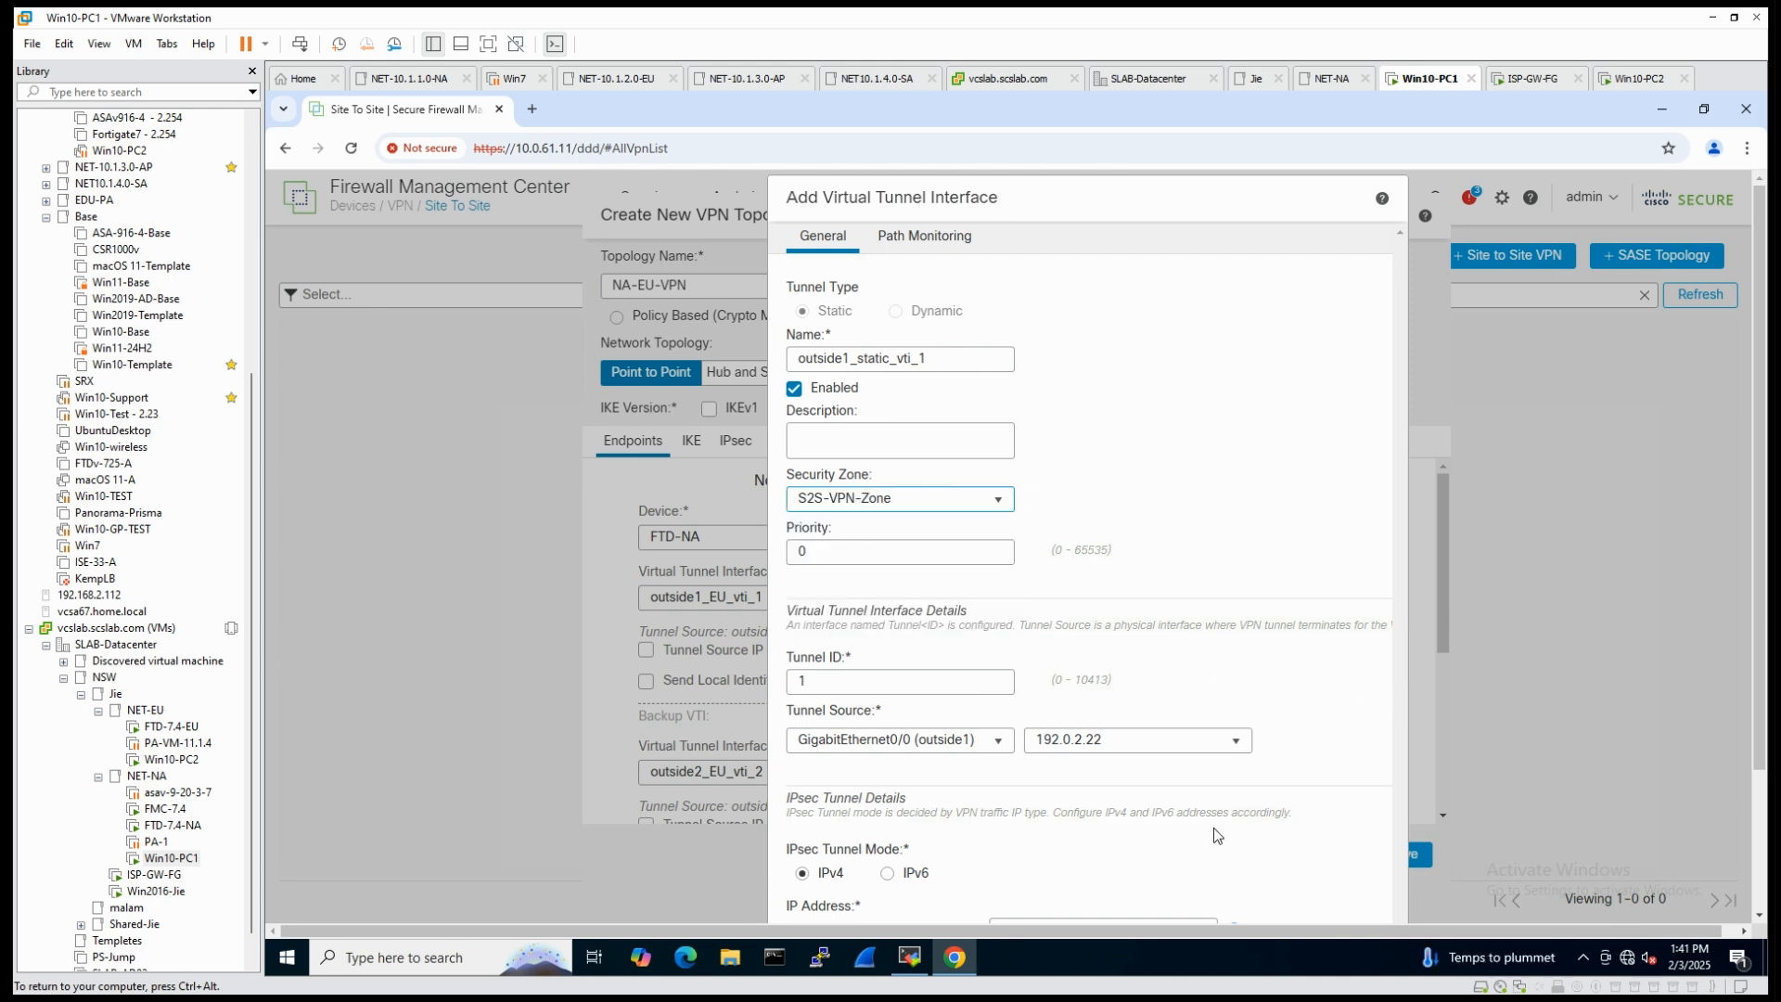
double_click(880, 358)
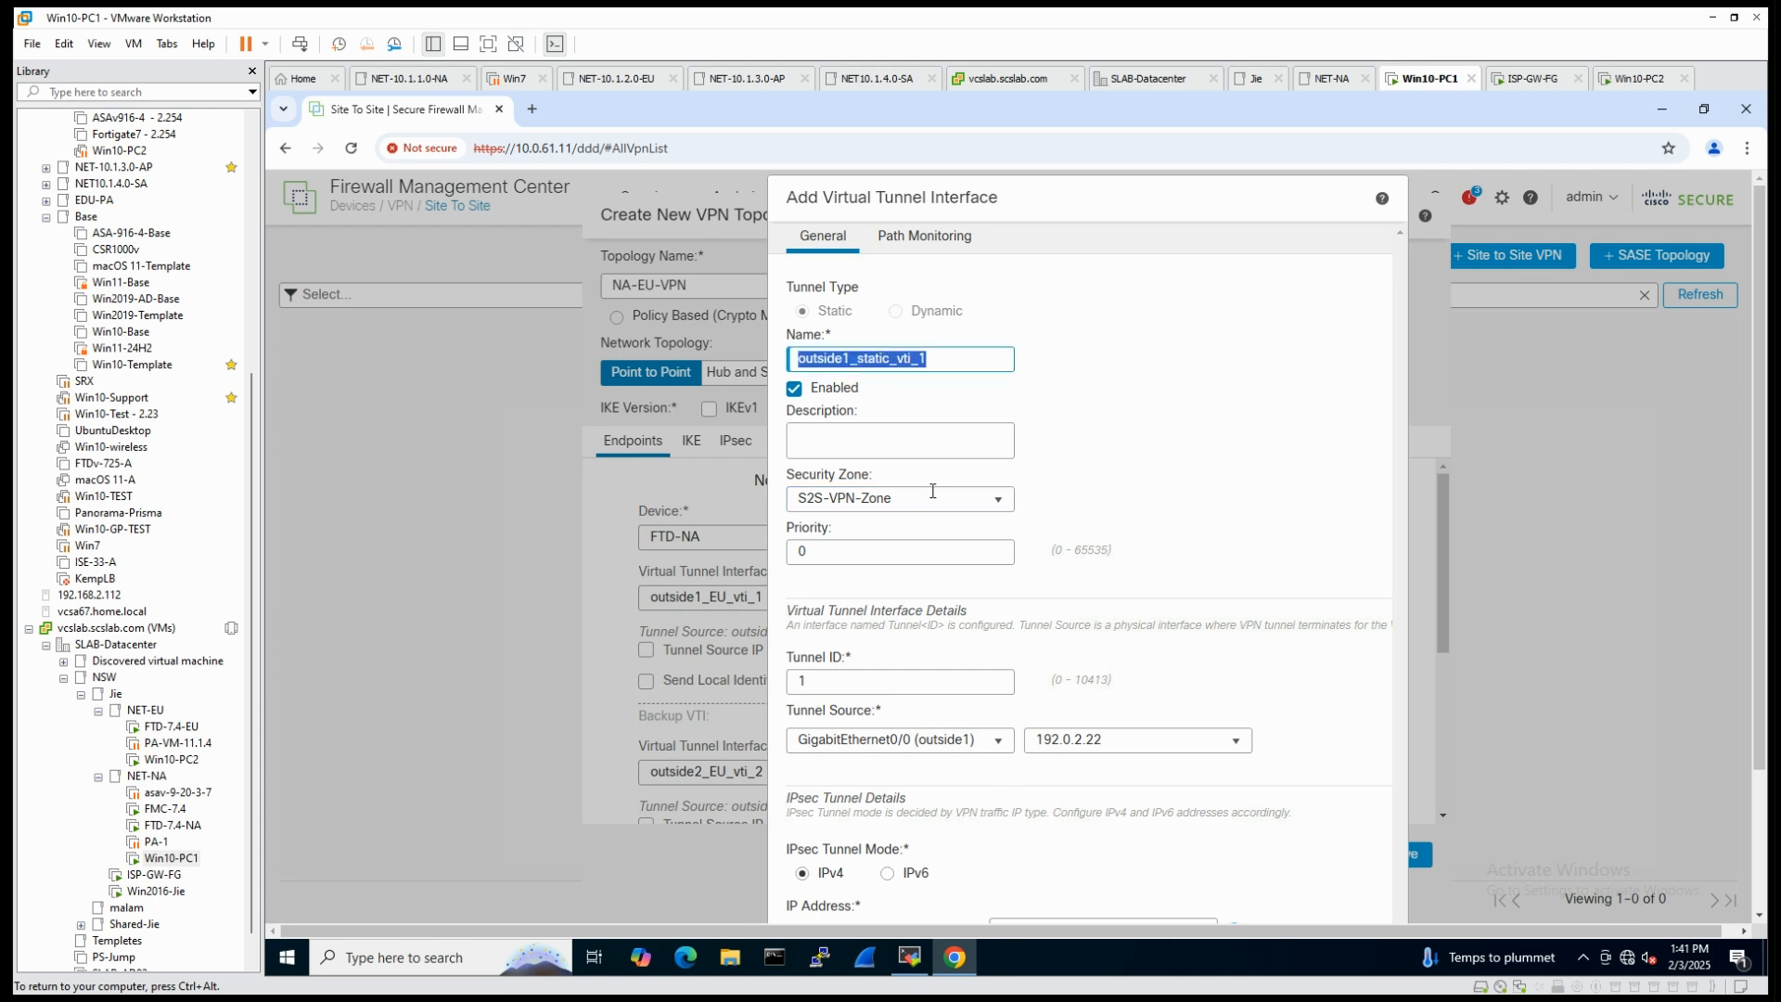
key(Right)
key(Left)
key(Left)
key(Left)
key(Left)
key(Left)
key(Left)
key(BackSpace)
key(BackSpace)
key(BackSpace)
key(BackSpace)
key(BackSpace)
key(BackSpace)
text(NA)
- Set the Node B tunnel interface's IP address to 169.254.2.2/30 and save the interface
scroll(1039, 642, down, 2)
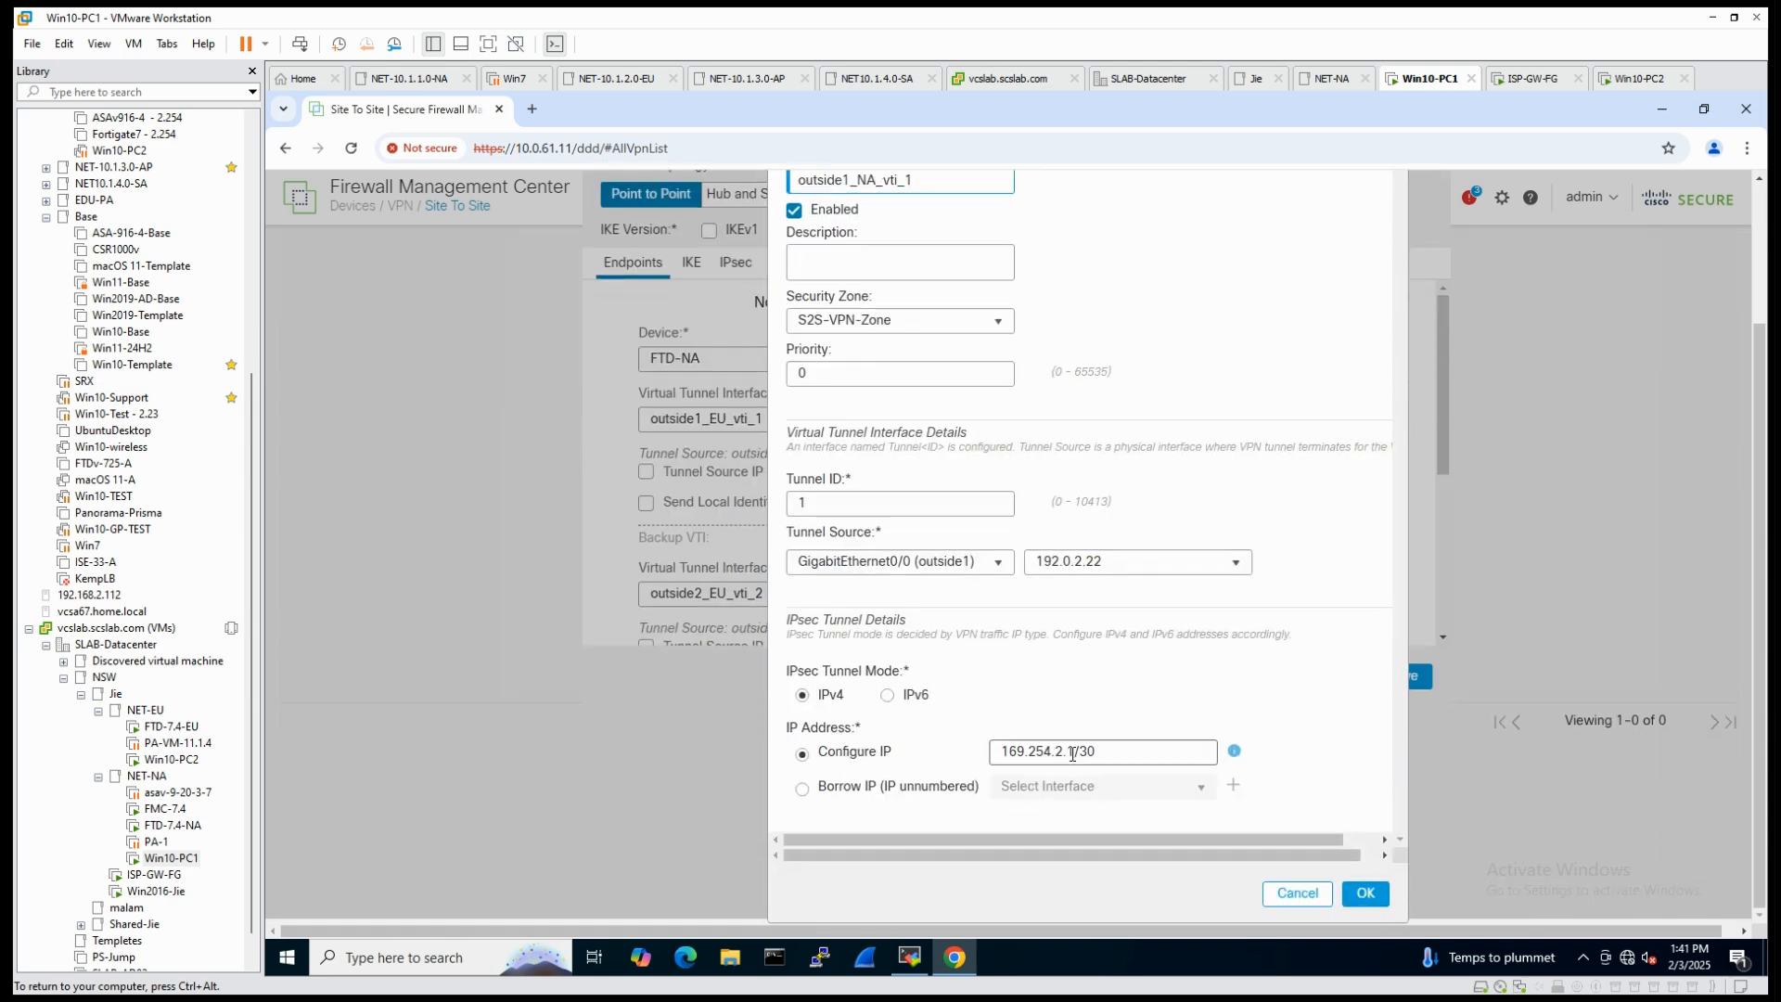
click(1077, 753)
key(BackSpace)
text(2)
click(1366, 893)
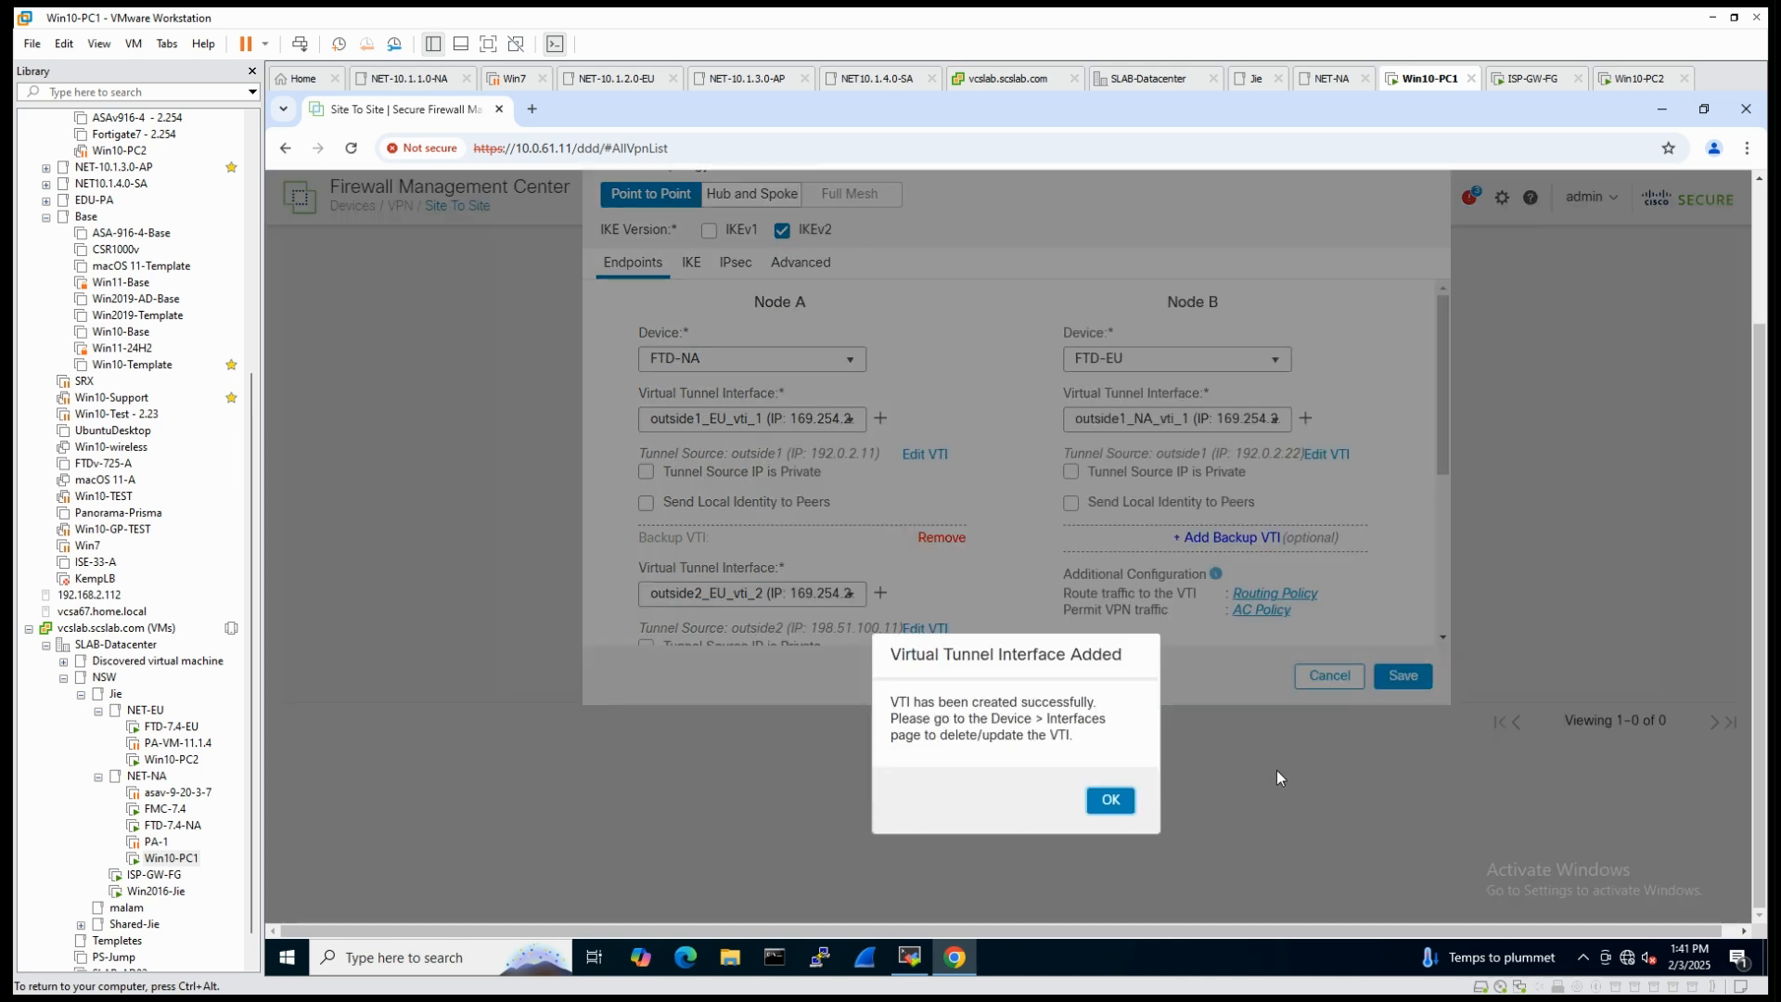
- Add a backup VTI to Node B and start creating a new virtual tunnel interface for it
click(1110, 800)
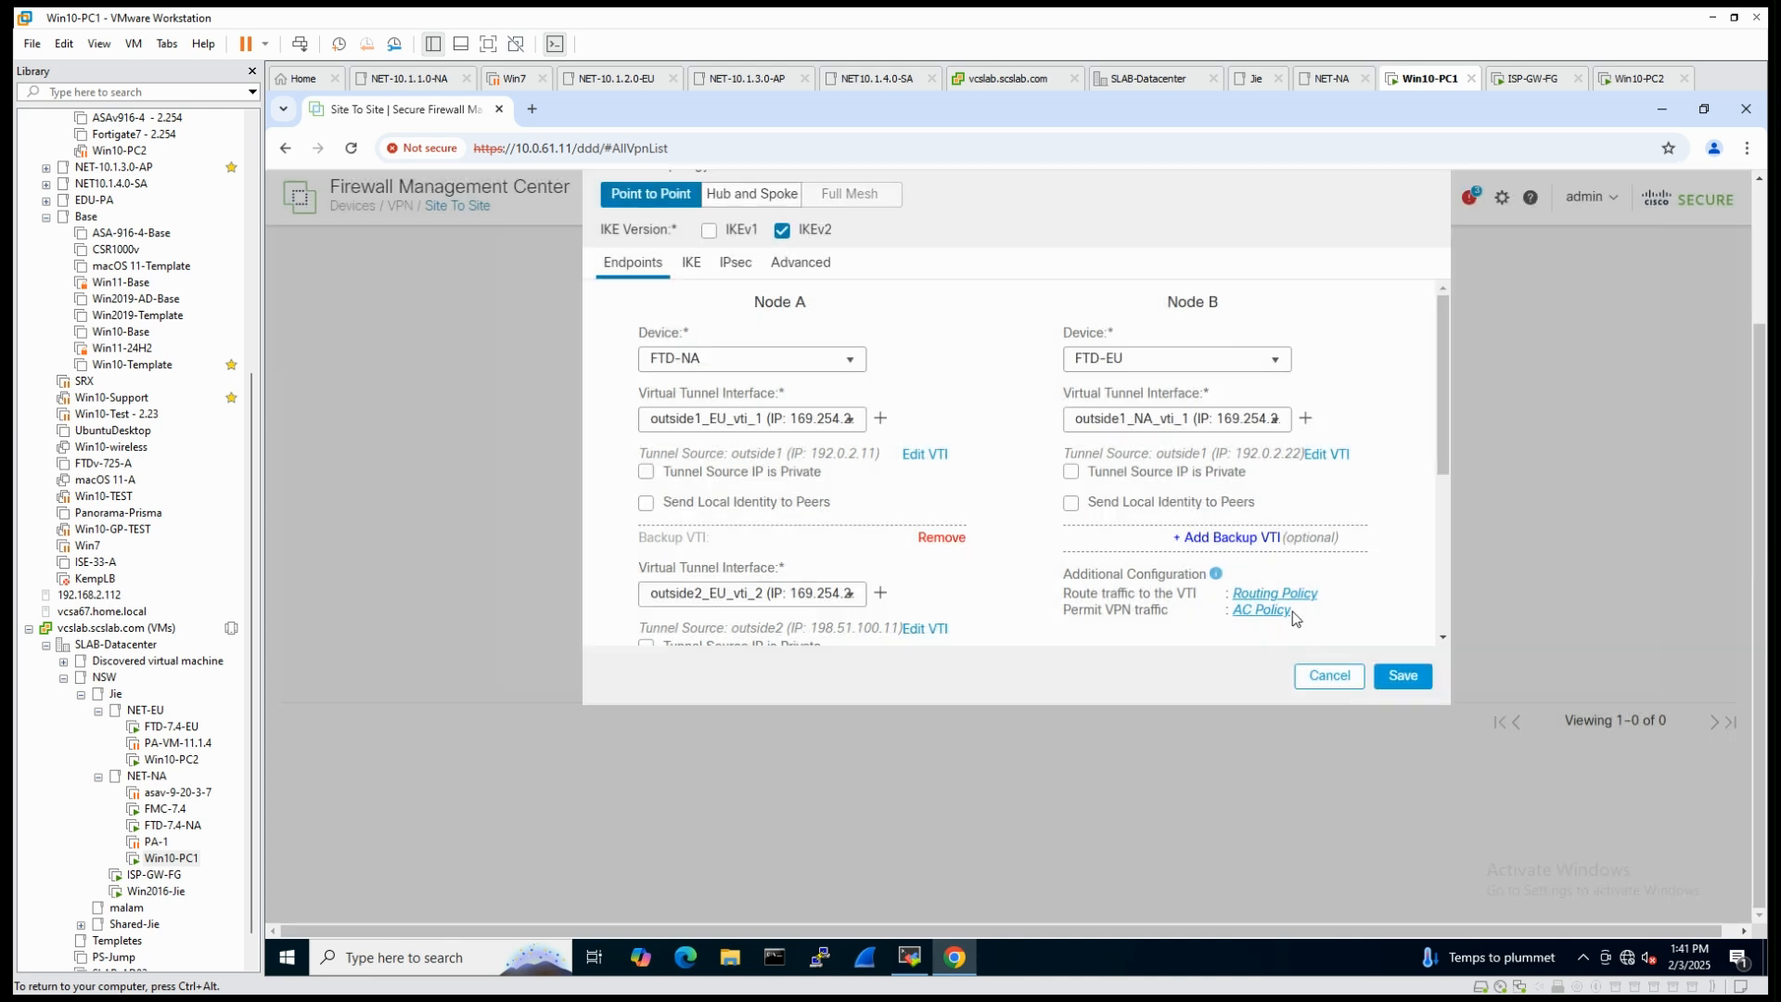
click(1226, 539)
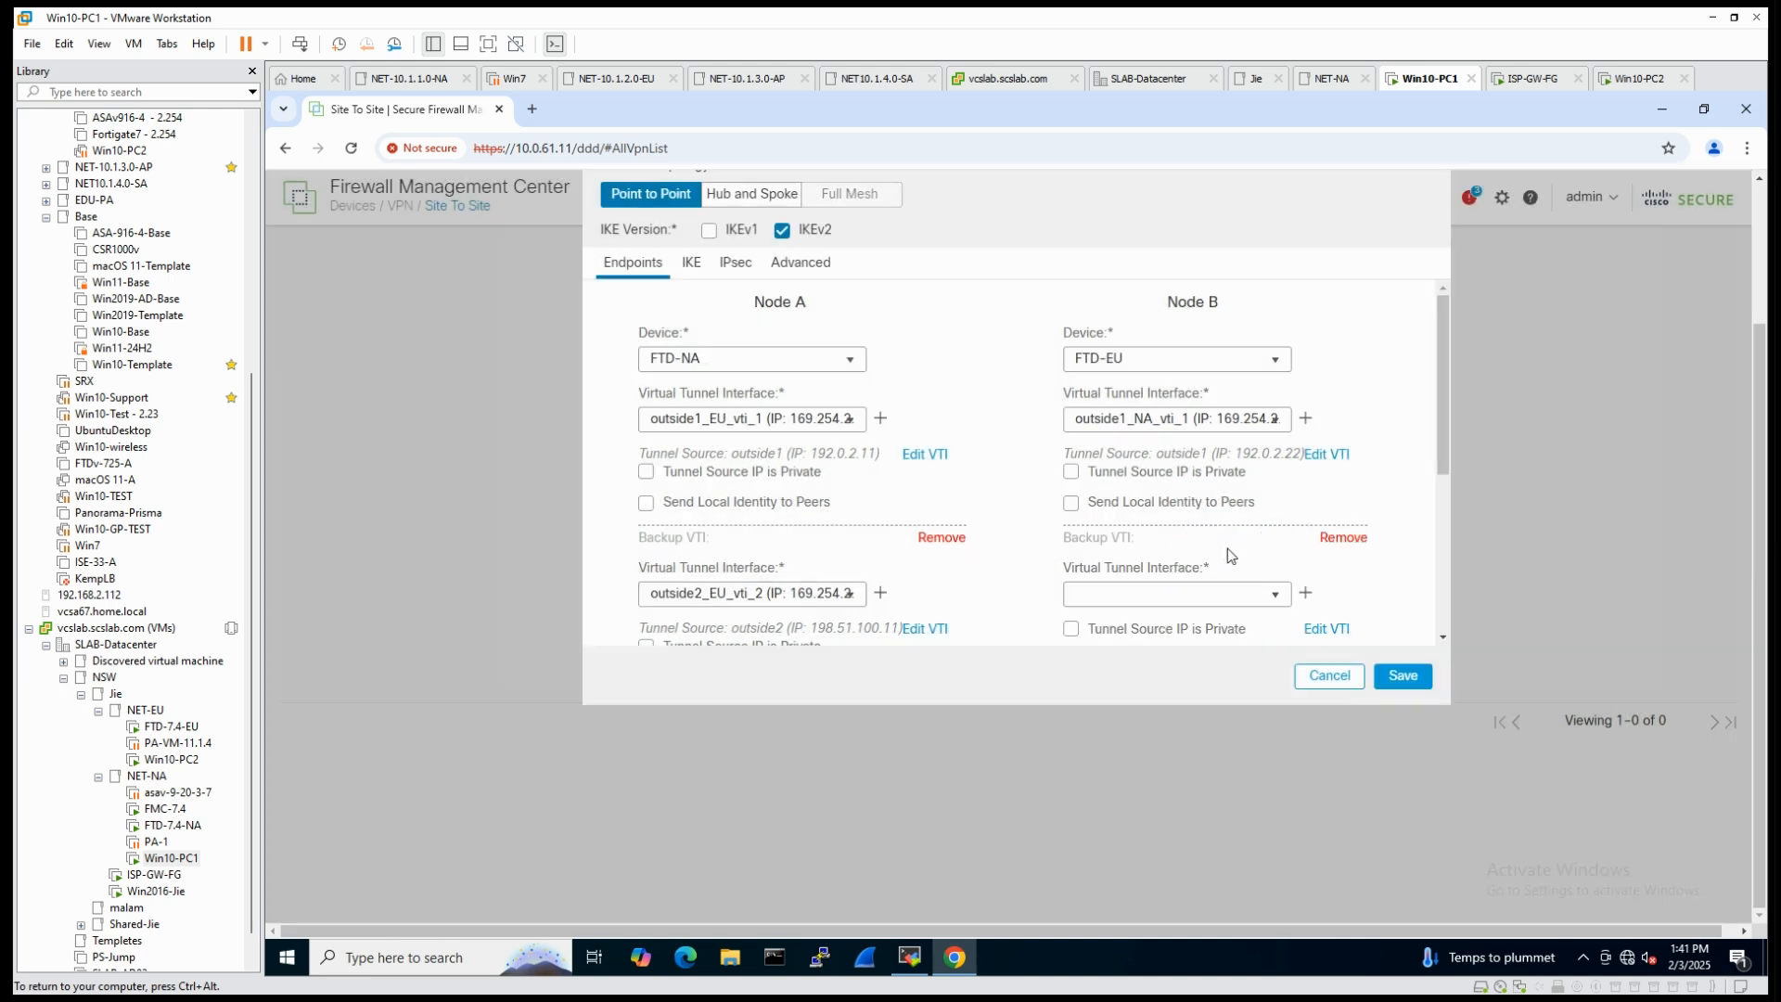
click(1276, 594)
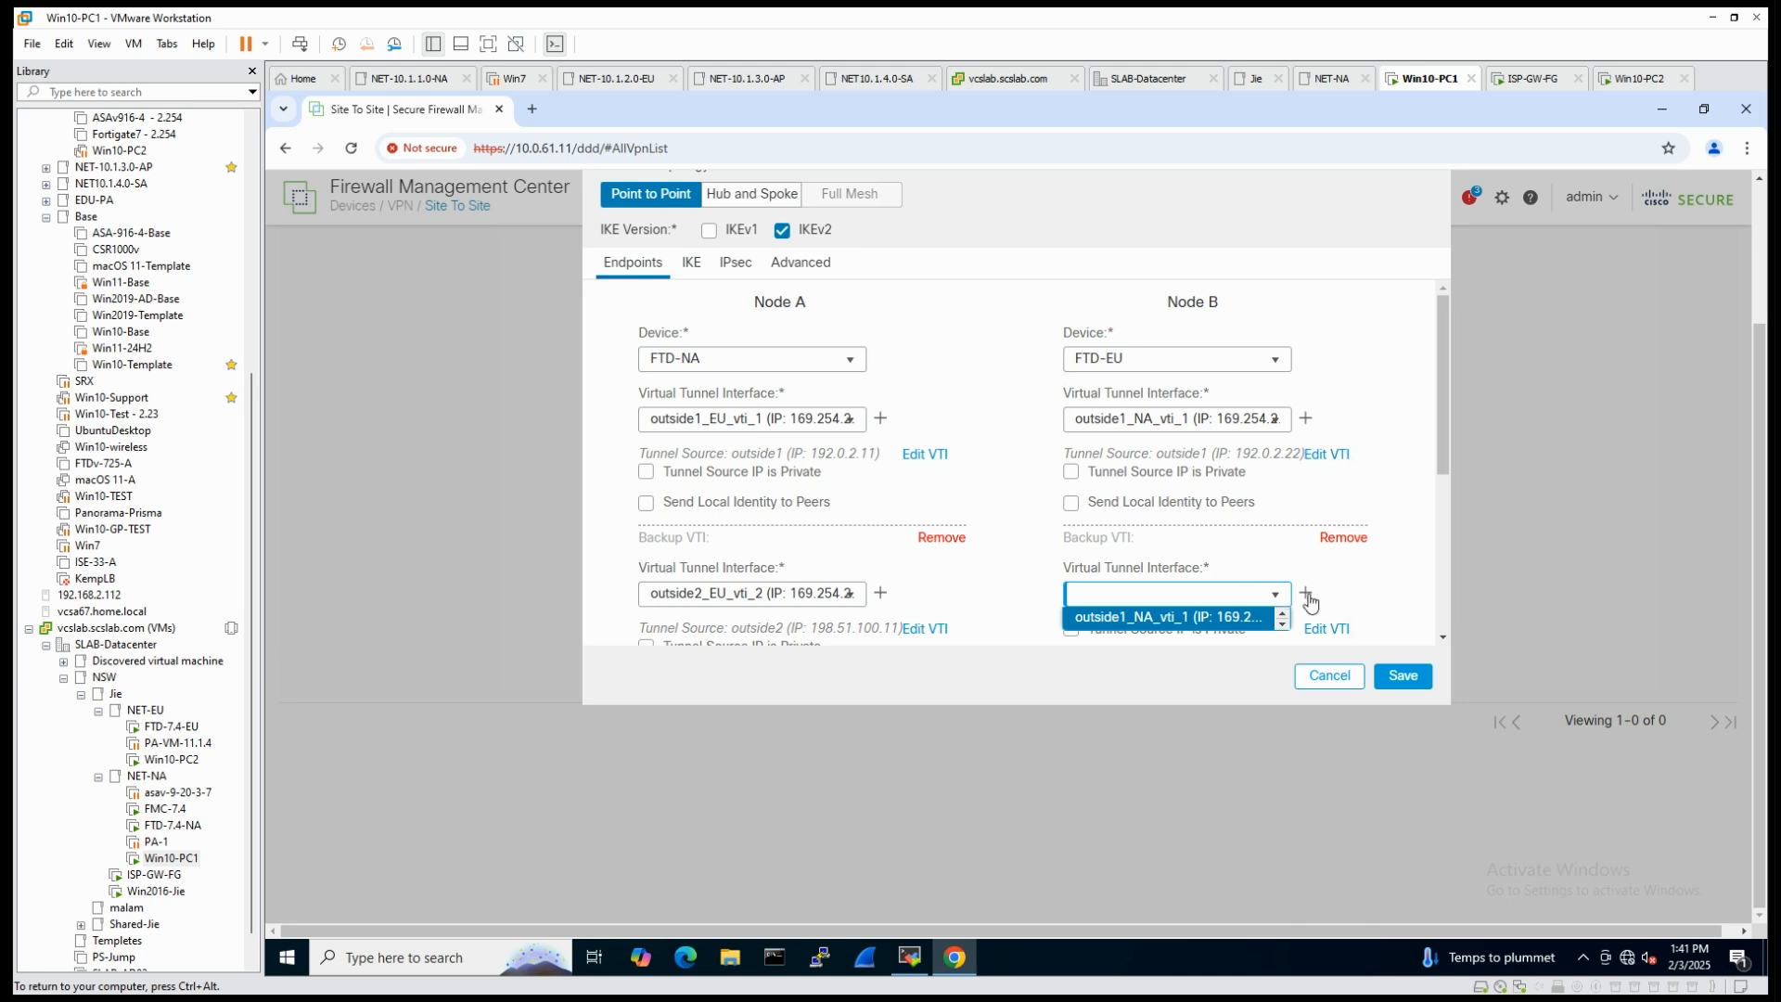
click(1363, 598)
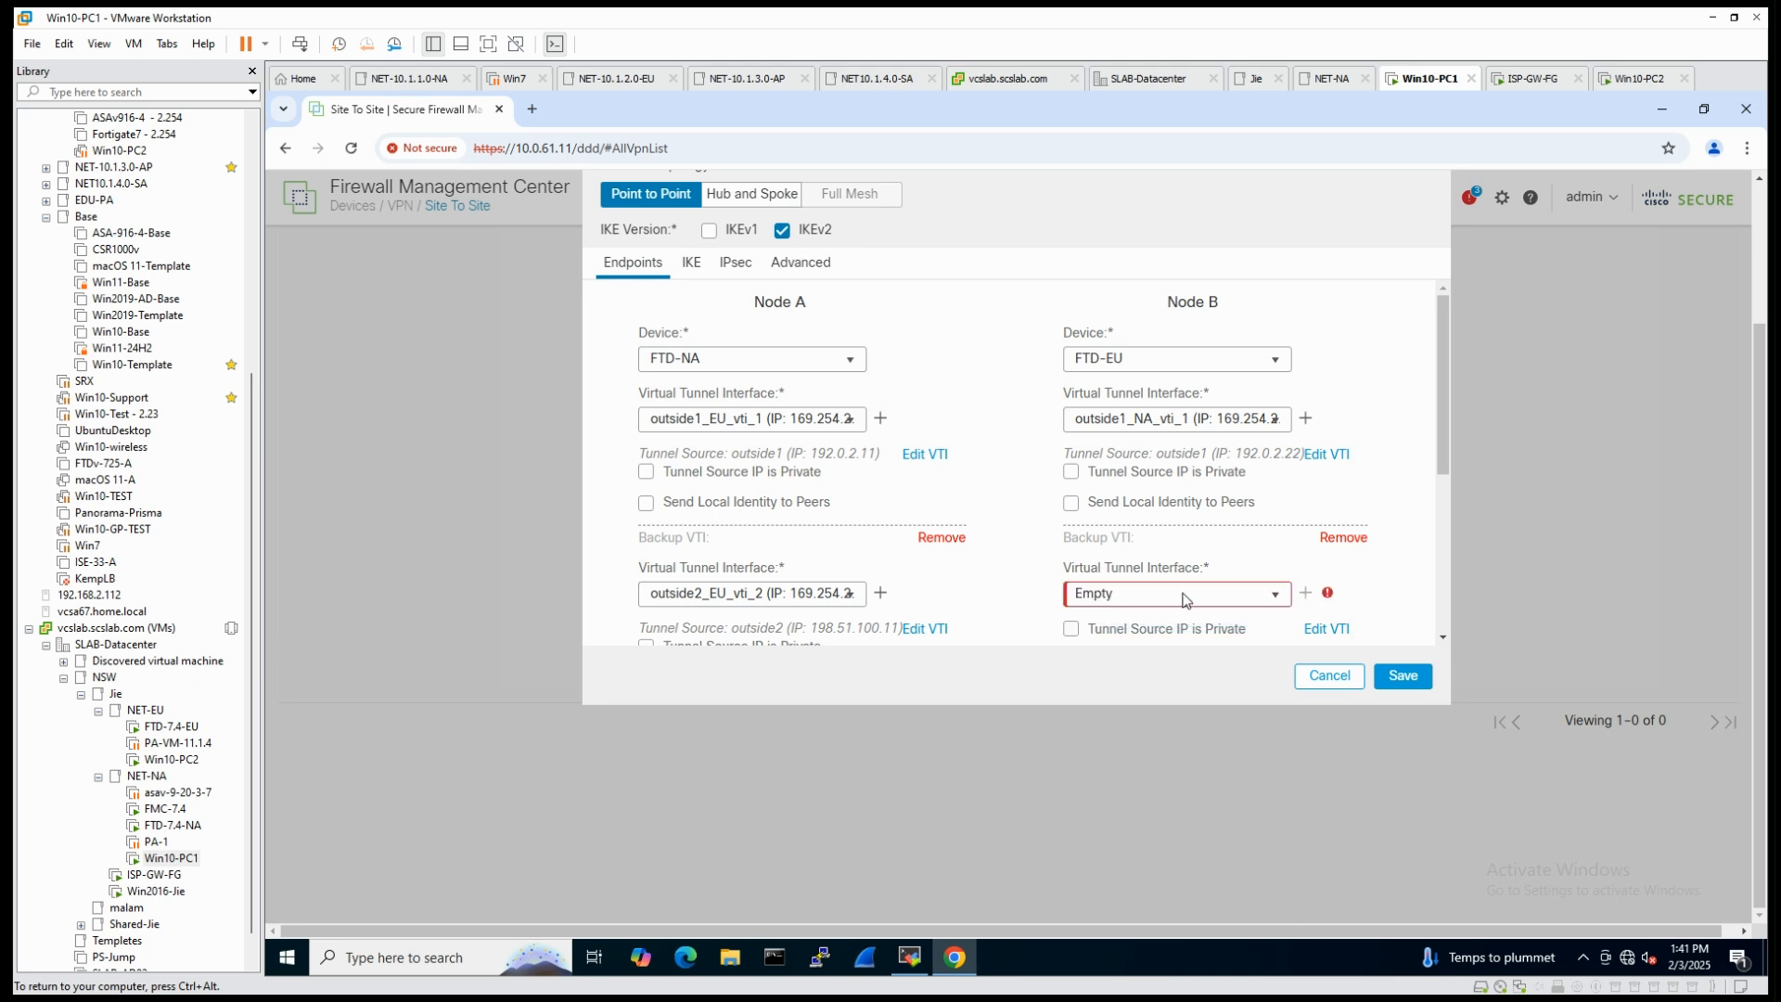
click(1305, 596)
- Name the Node B backup tunnel interface outside2_NA_vti_2 and put it in S2S-VPN-Zone
click(809, 354)
key(BackSpace)
key(BackSpace)
key(BackSpace)
key(BackSpace)
key(BackSpace)
key(BackSpace)
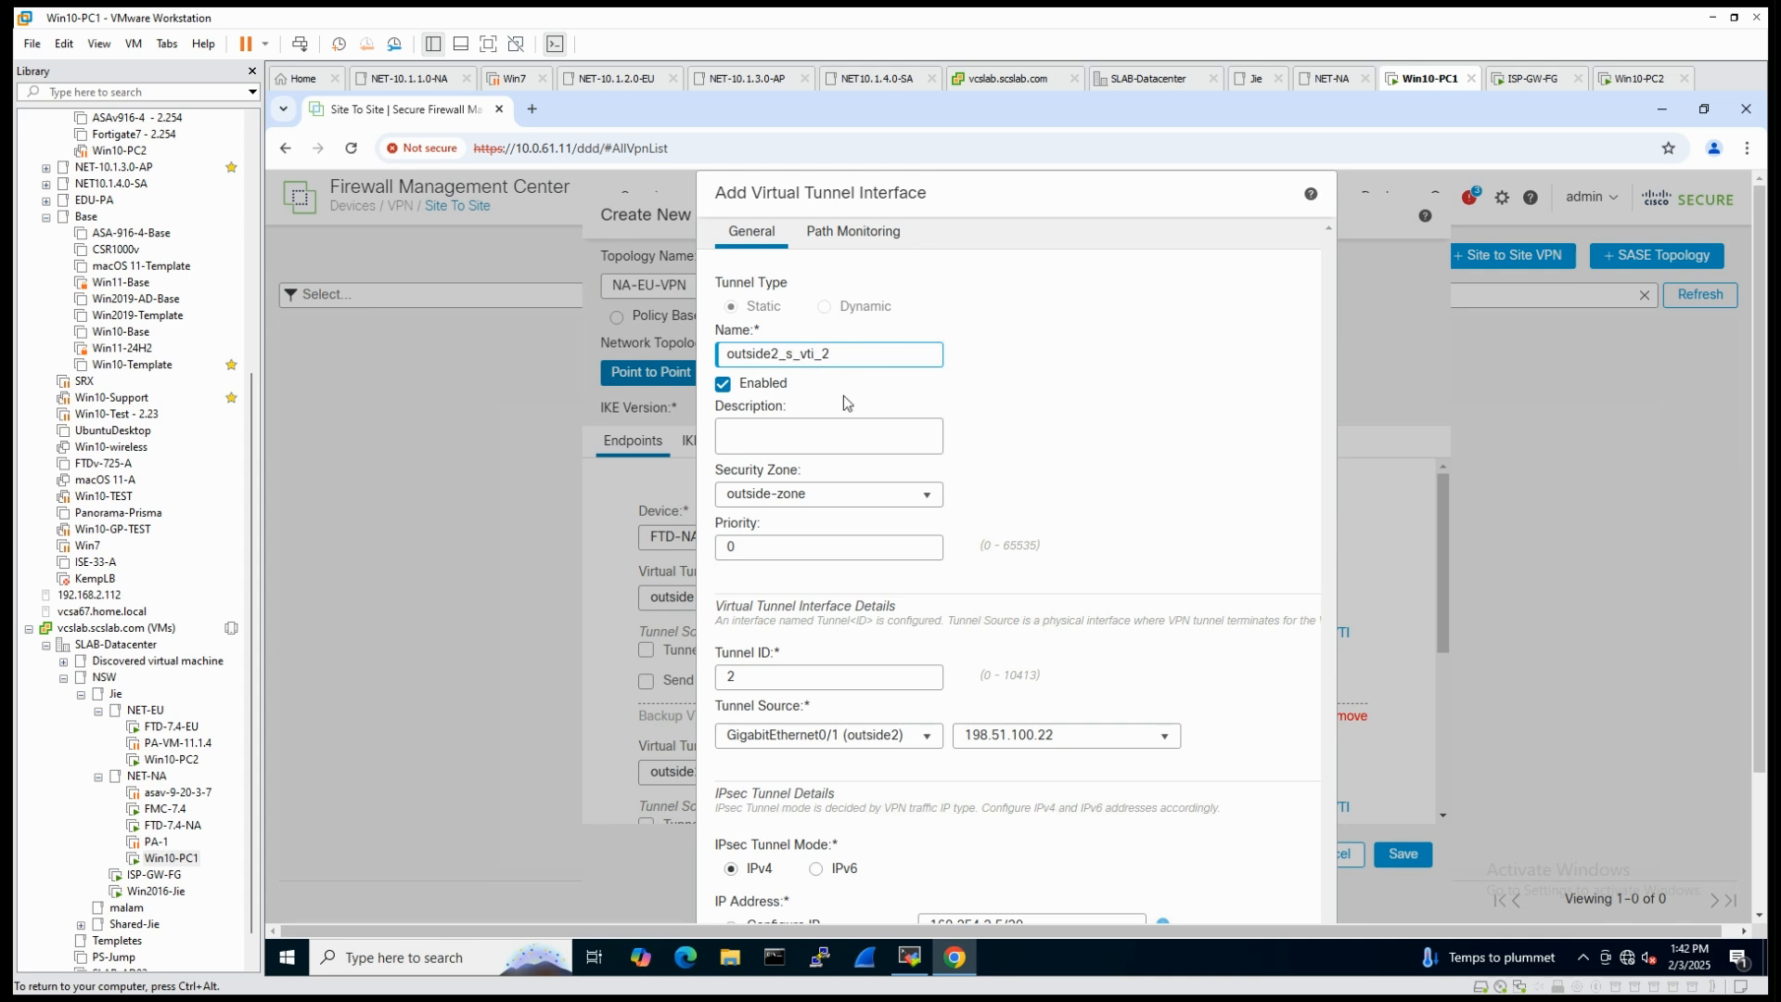
text(NA)
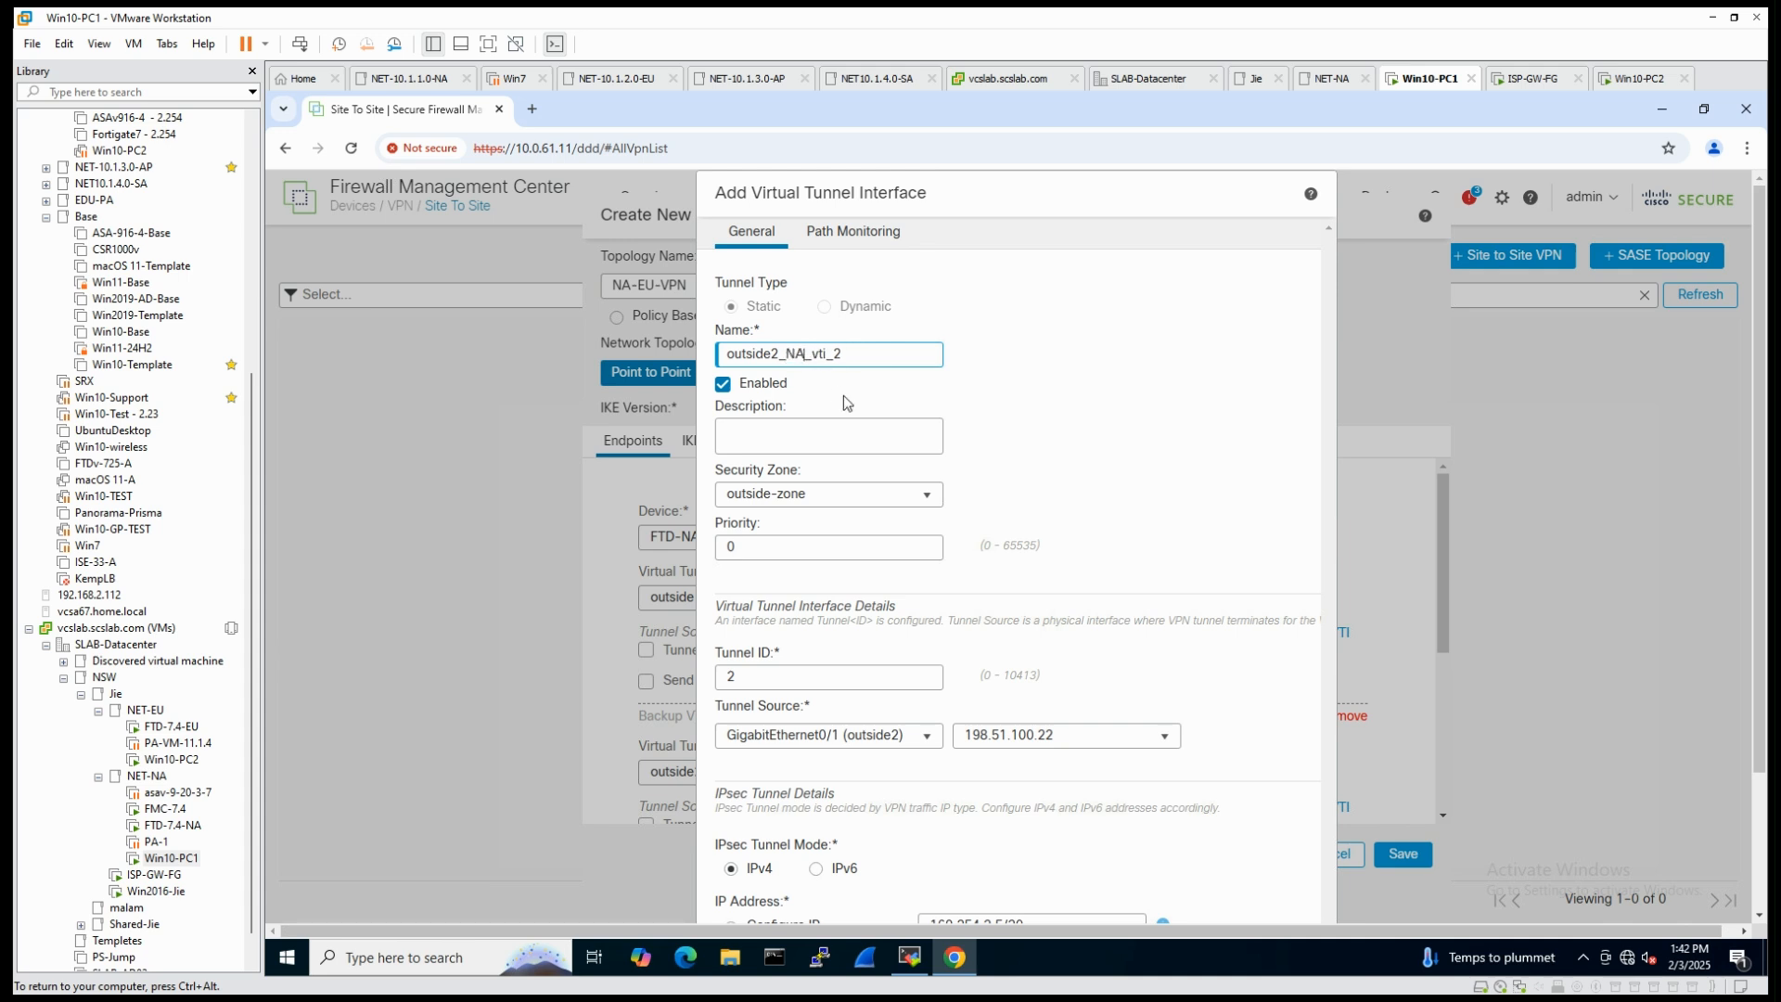
click(816, 493)
click(811, 553)
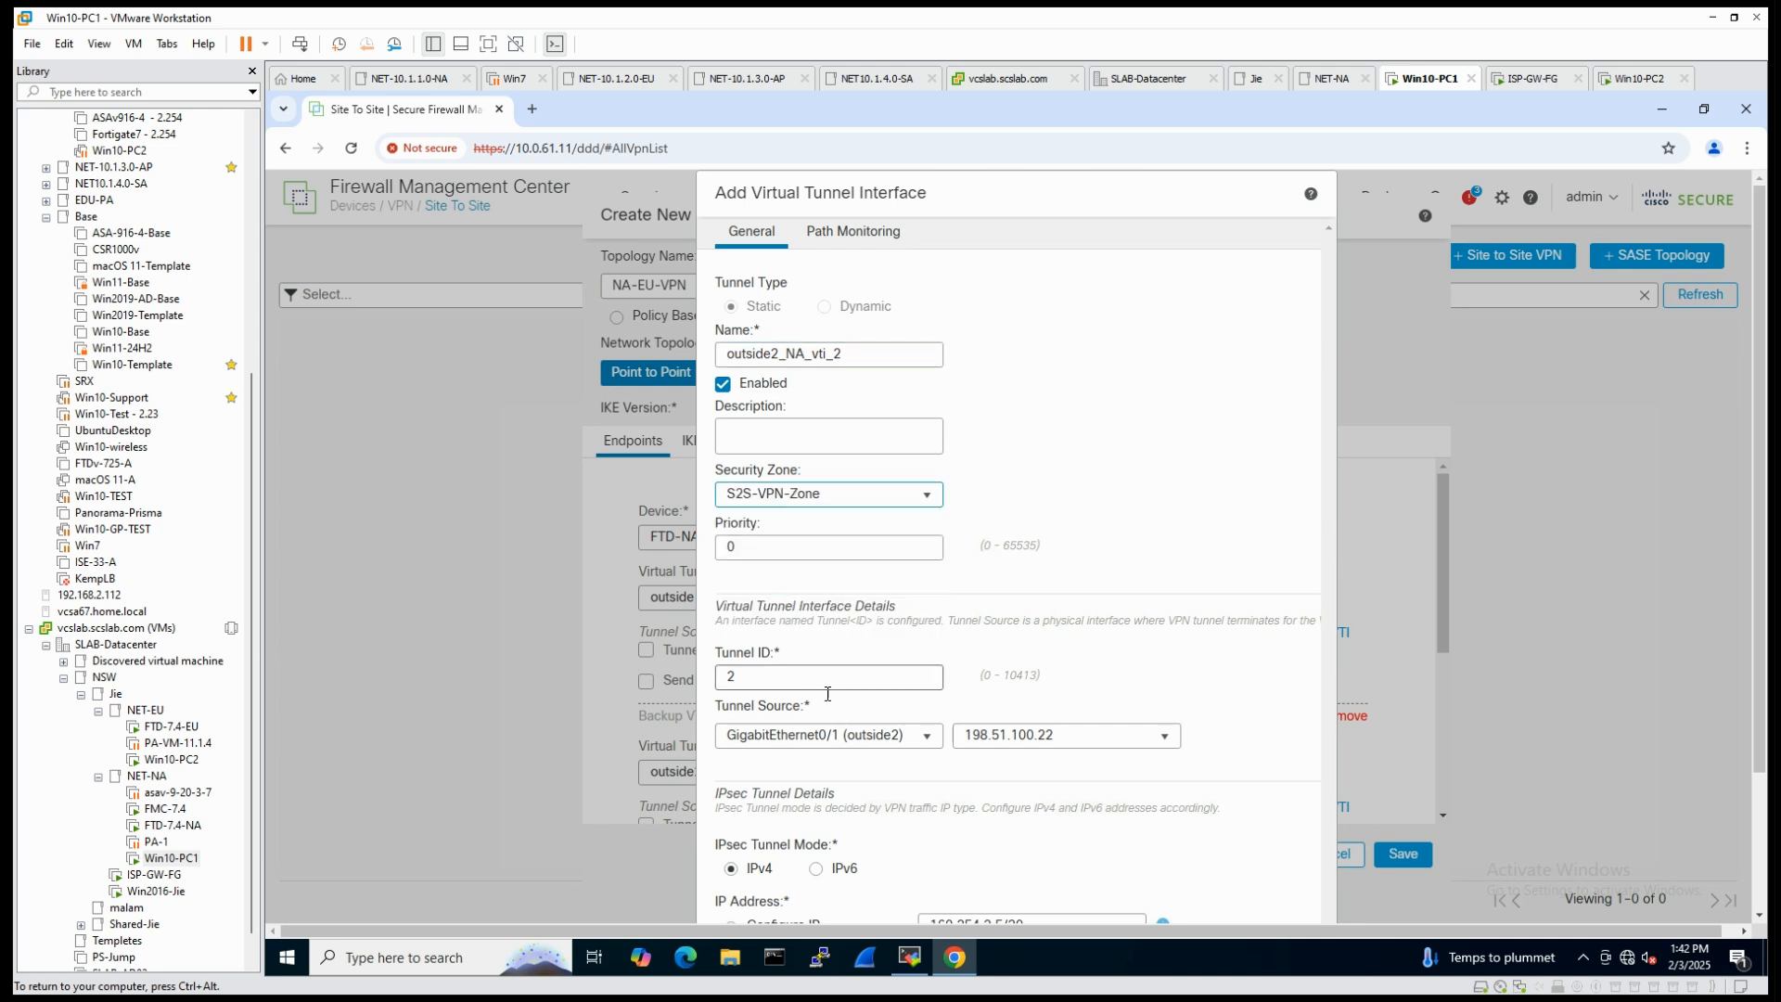
- Set the backup tunnel source to GigabitEthernet0/1 (outside2) with address 198.51.100.22
click(927, 739)
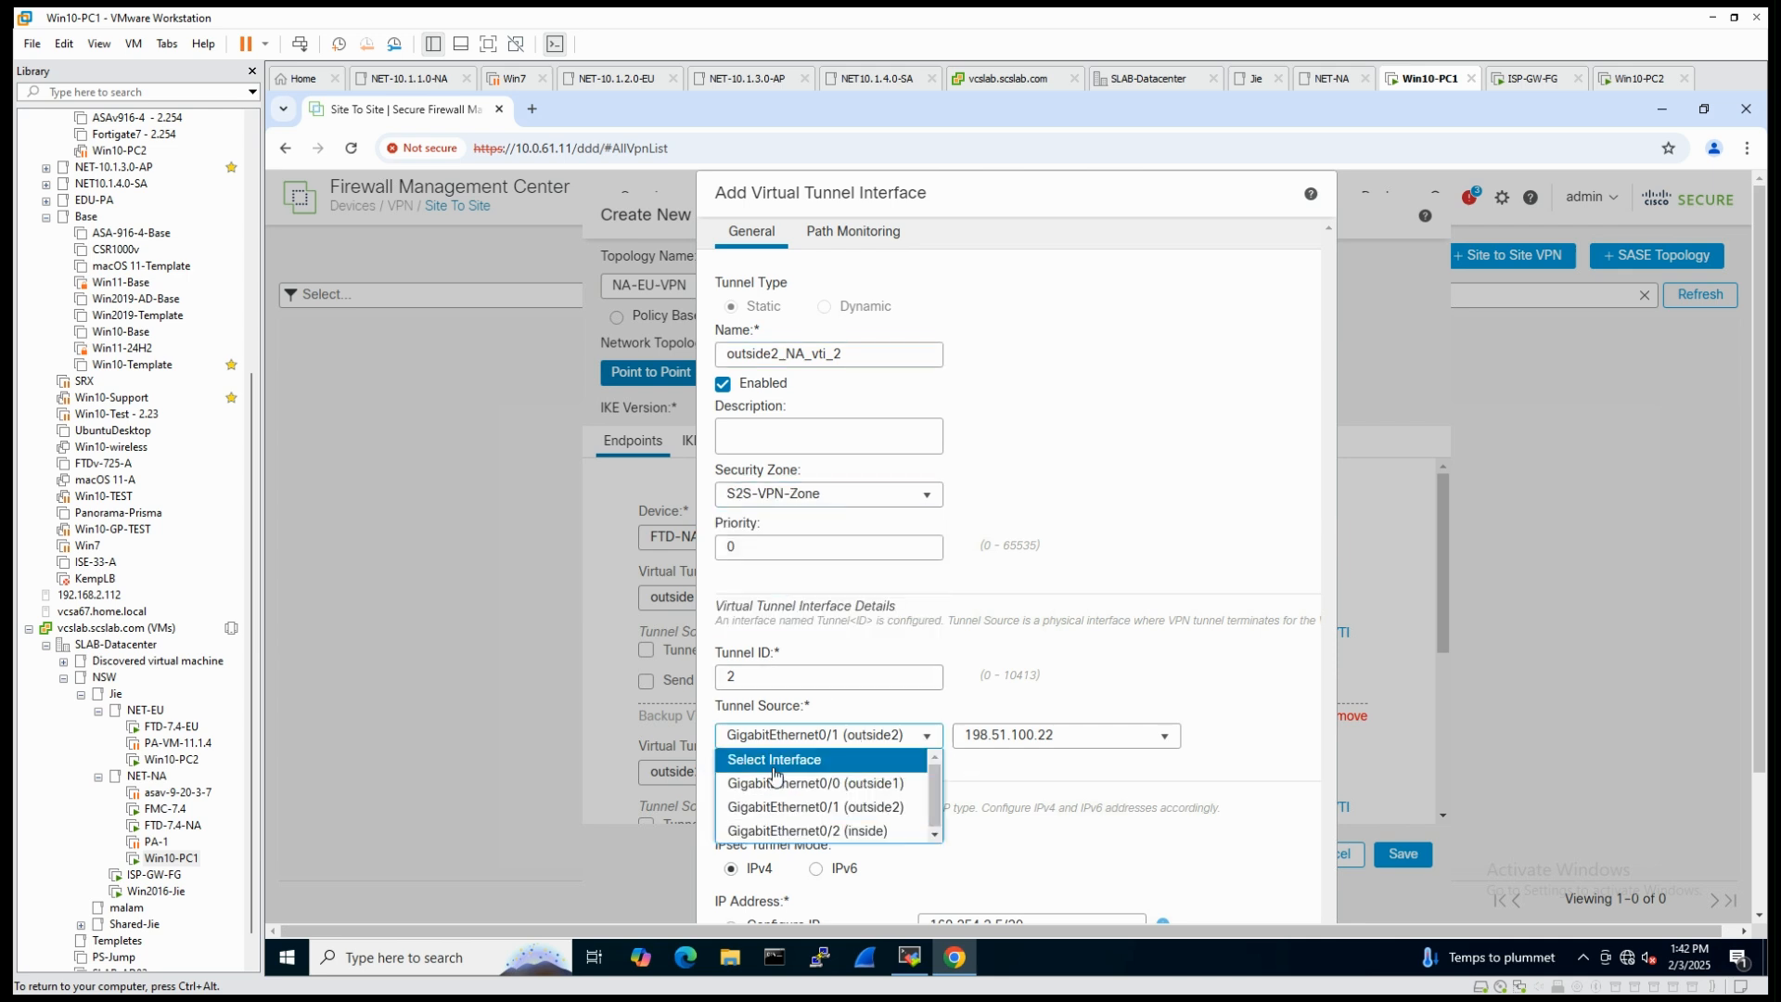
click(838, 807)
click(1052, 735)
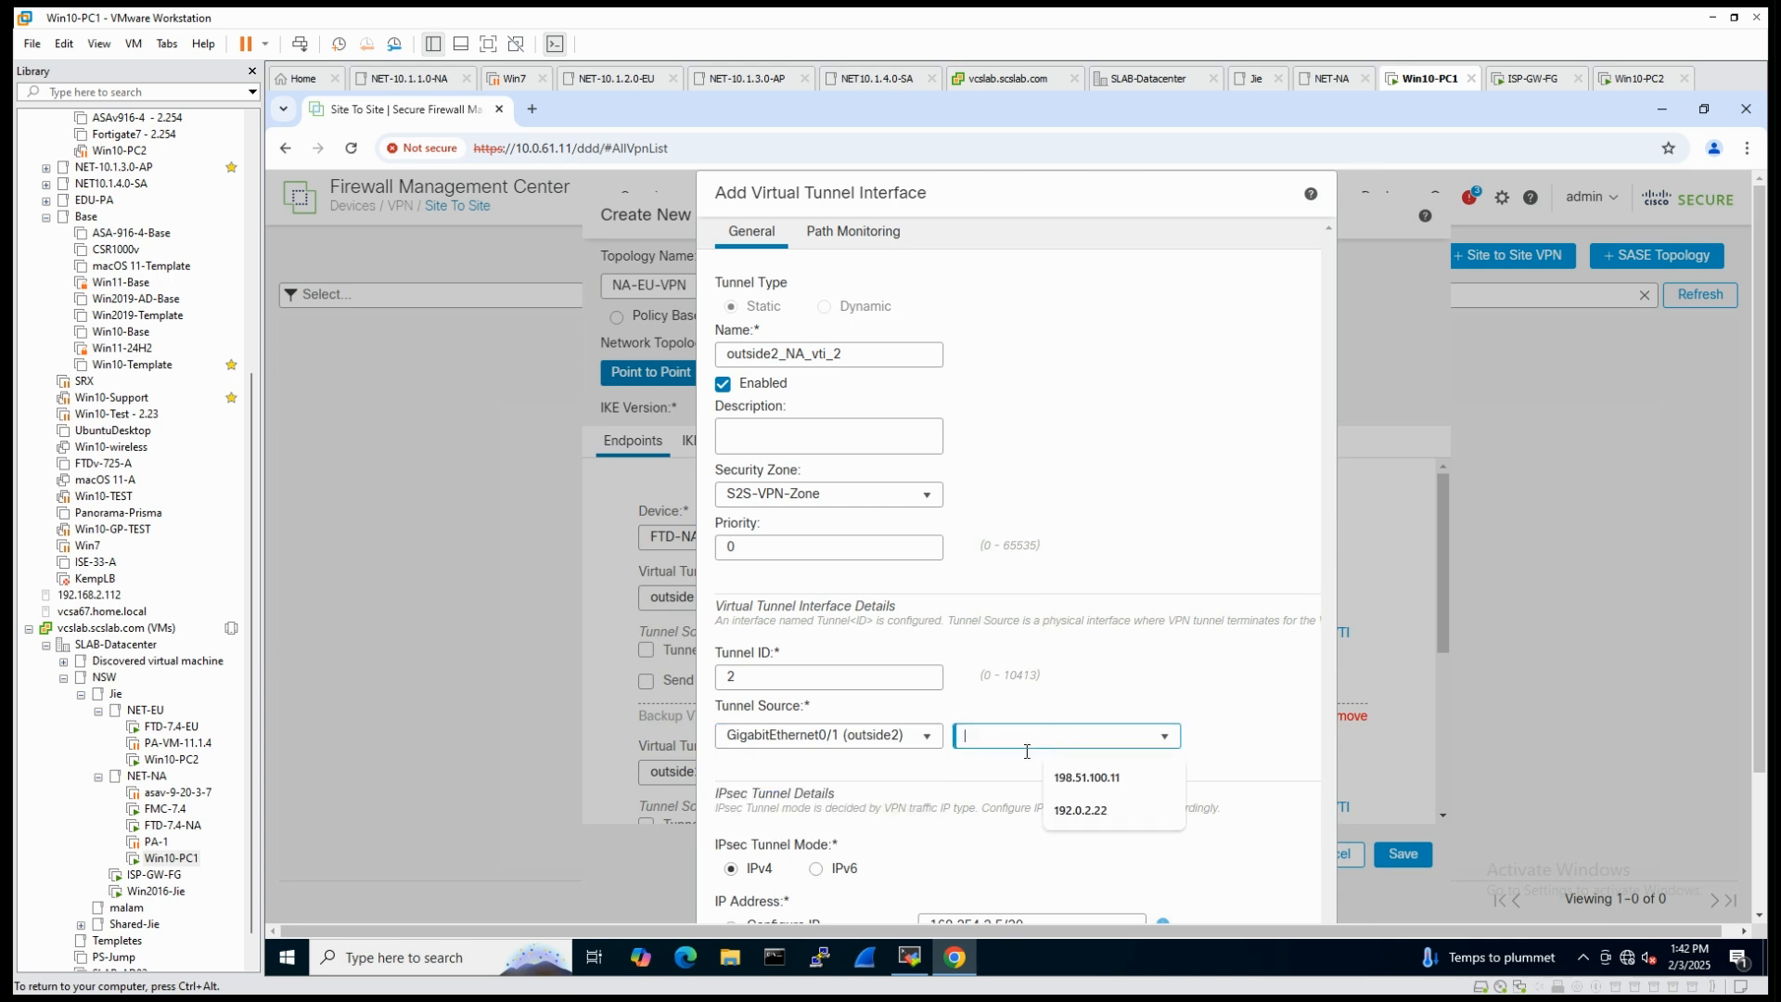
text(198.51.100.22)
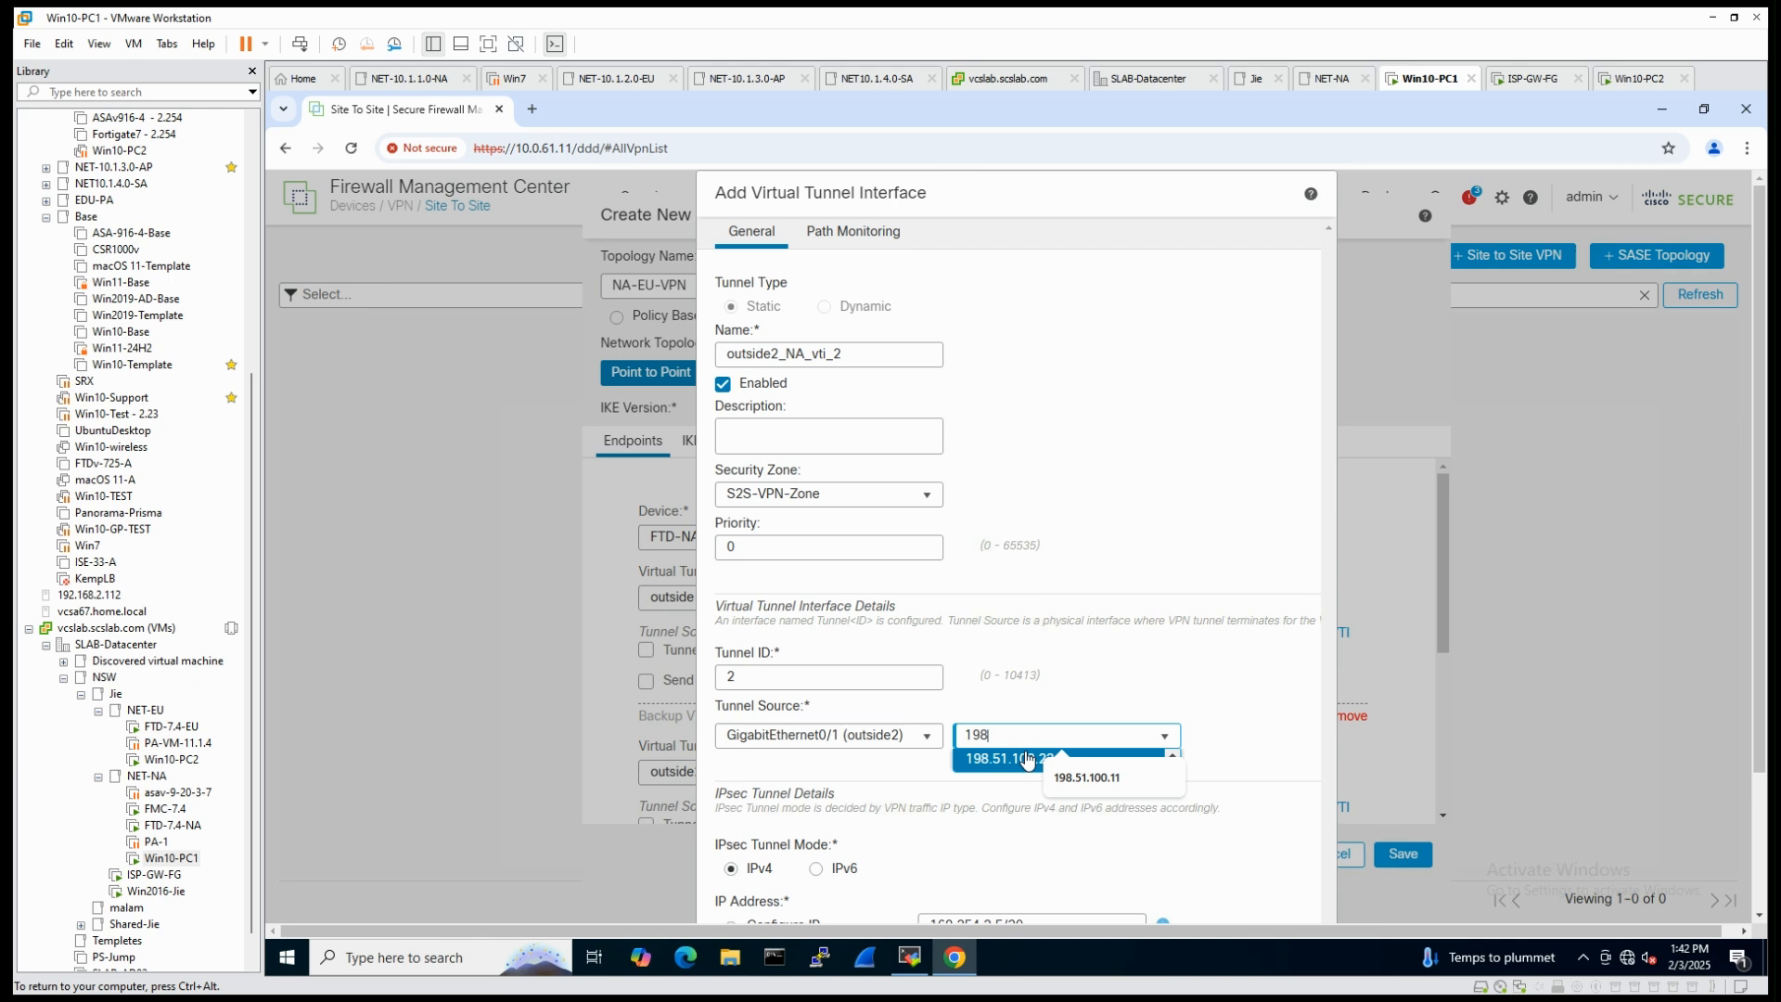
click(1269, 828)
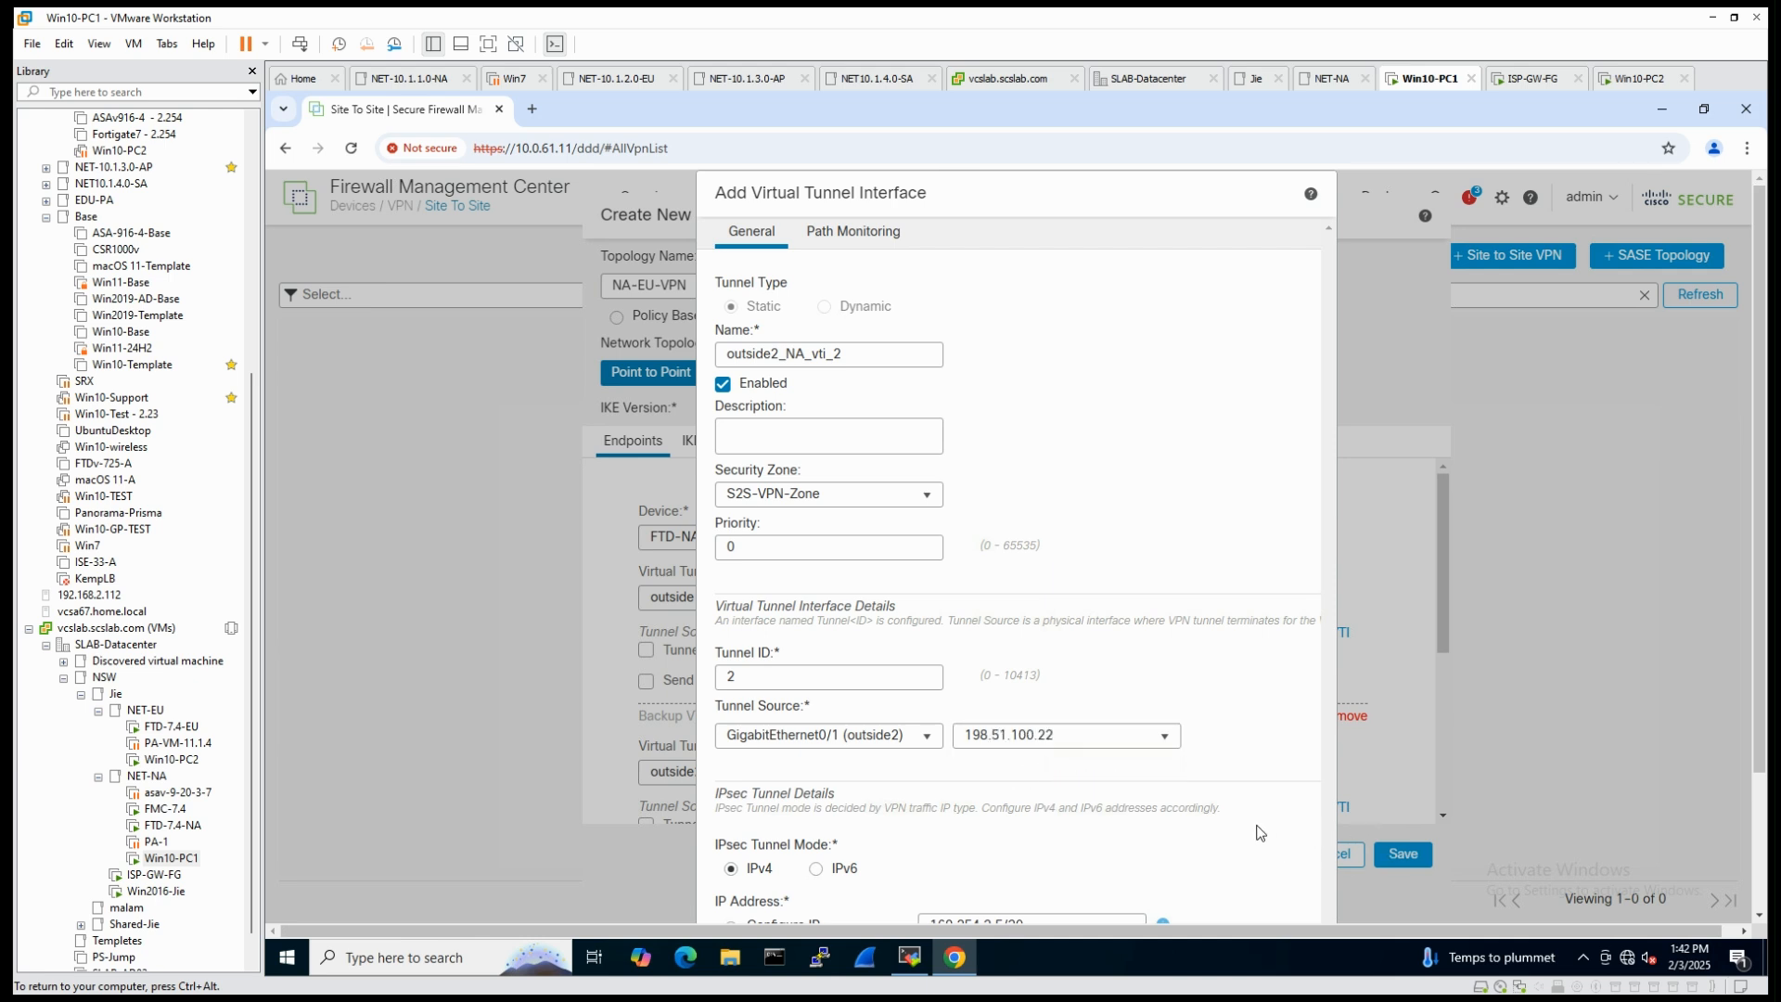
- Set the backup tunnel interface's IP address to 169.254.2.6/30 and save the interface
scroll(1217, 858, down, 2)
click(1009, 754)
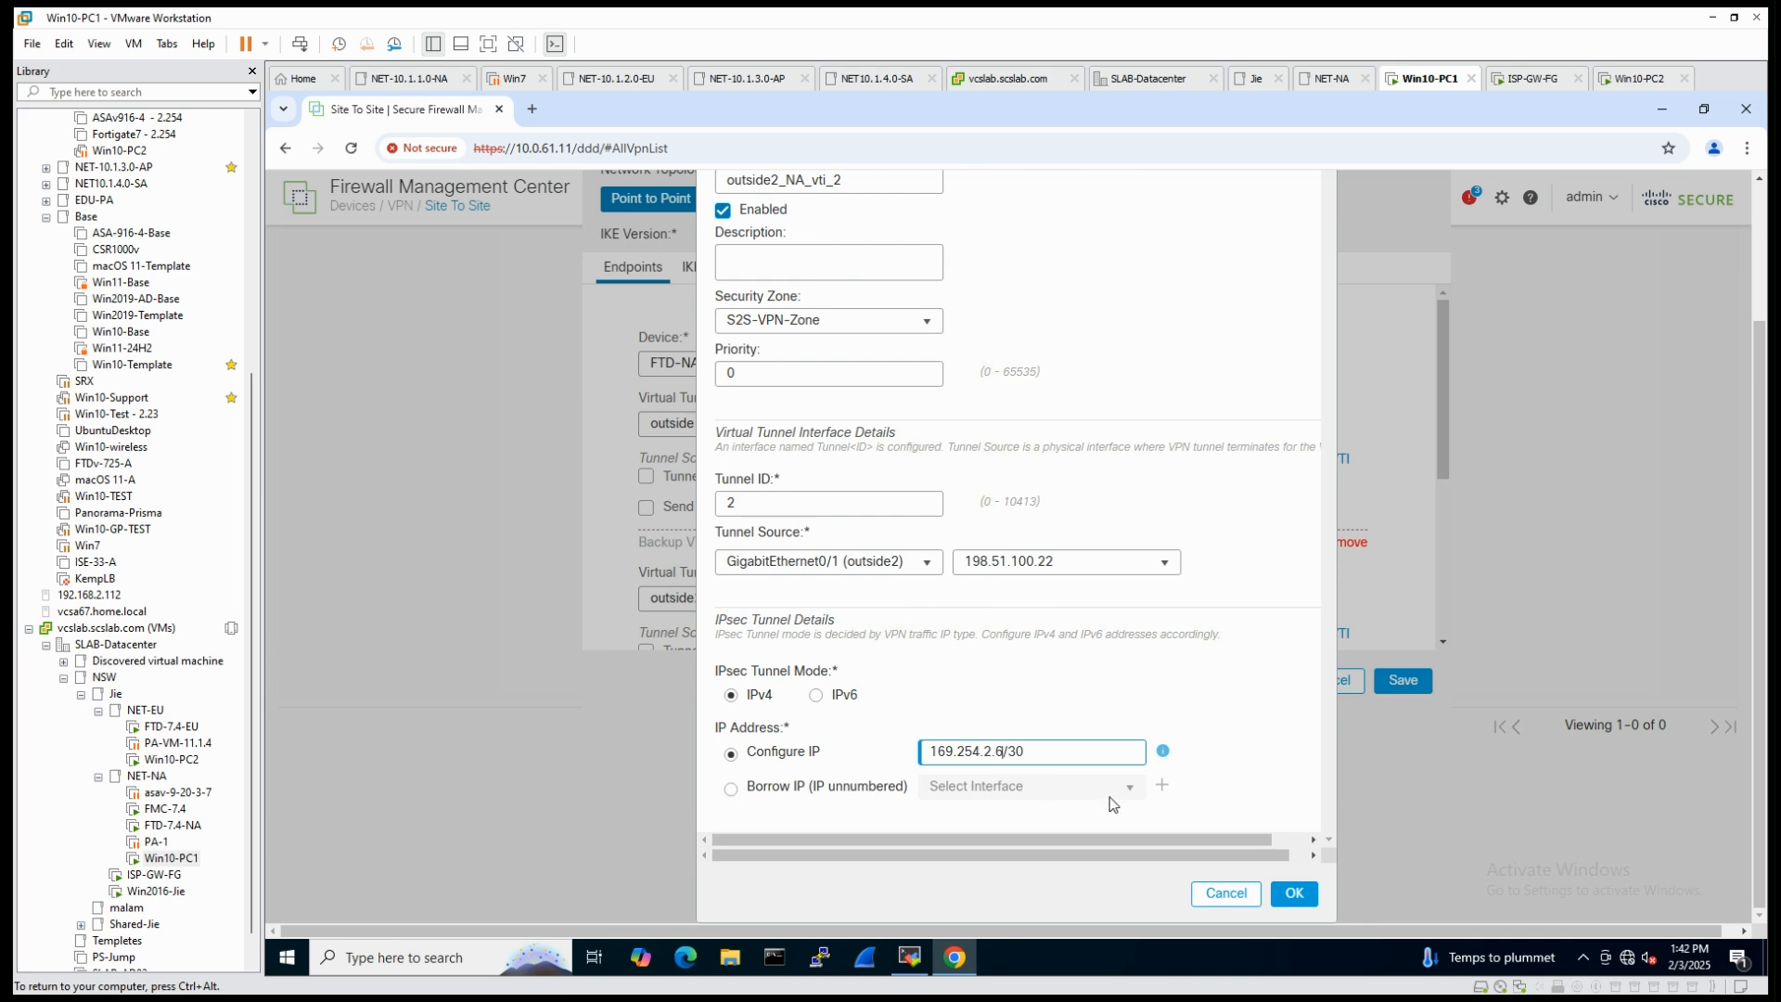
click(1296, 898)
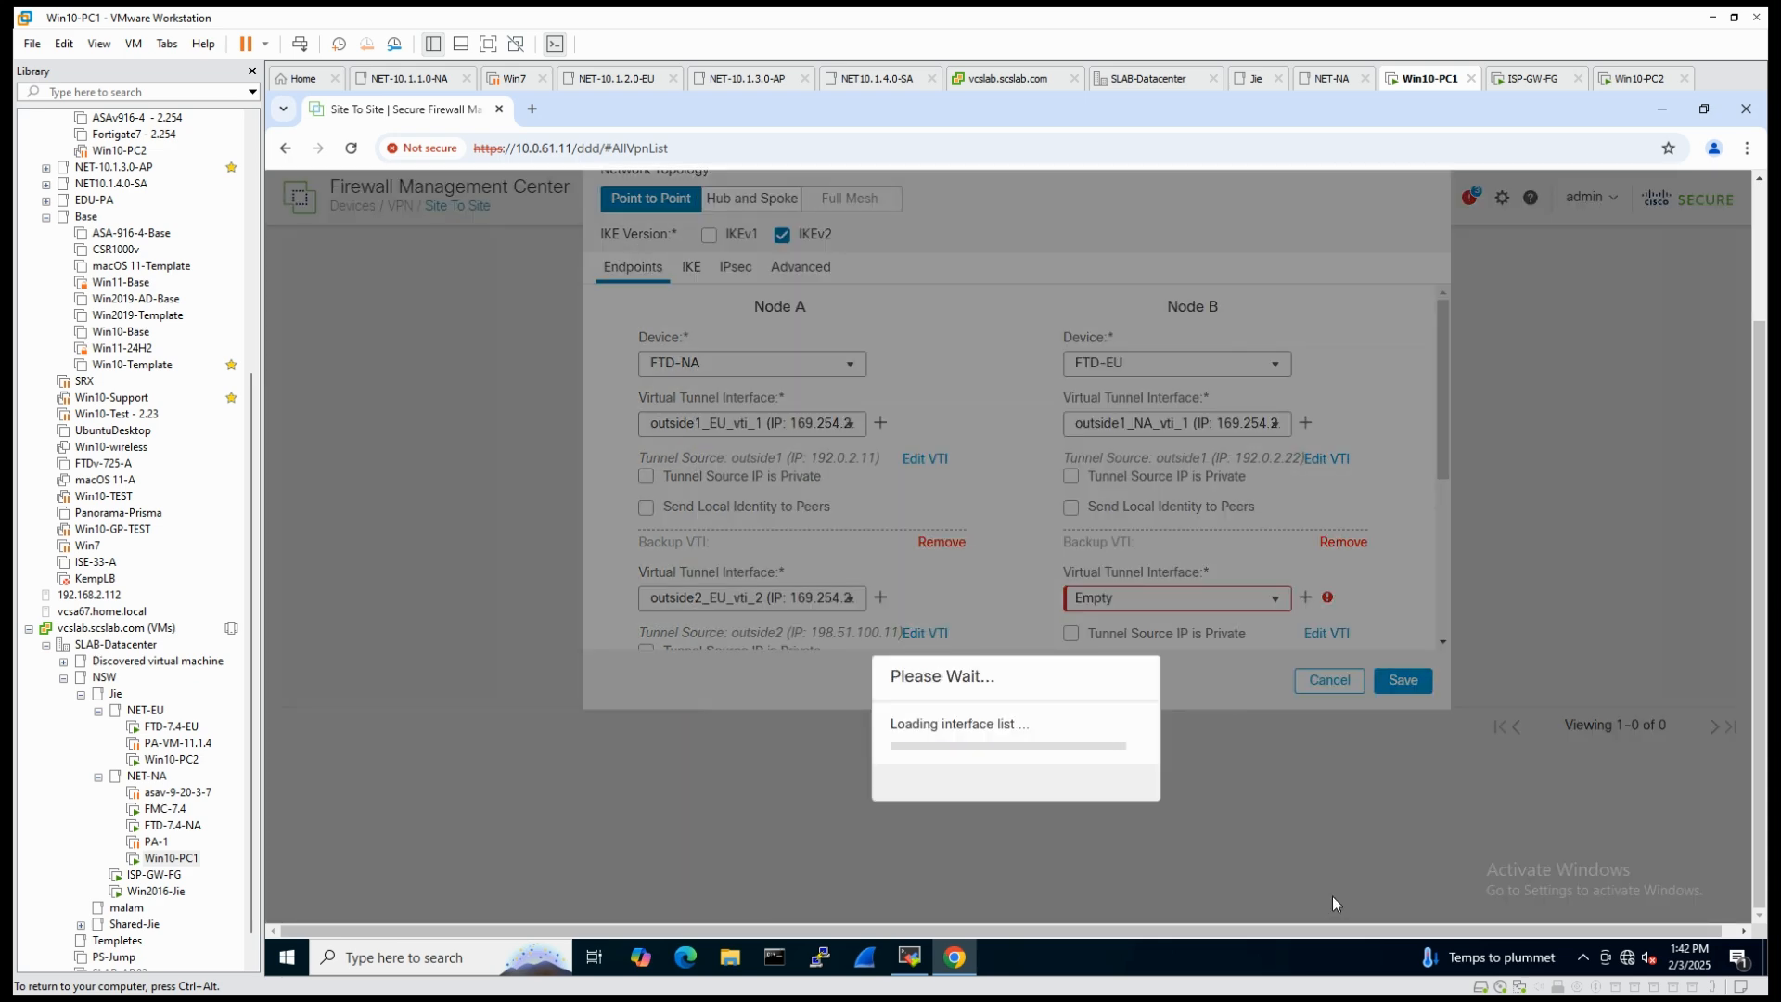
click(1110, 798)
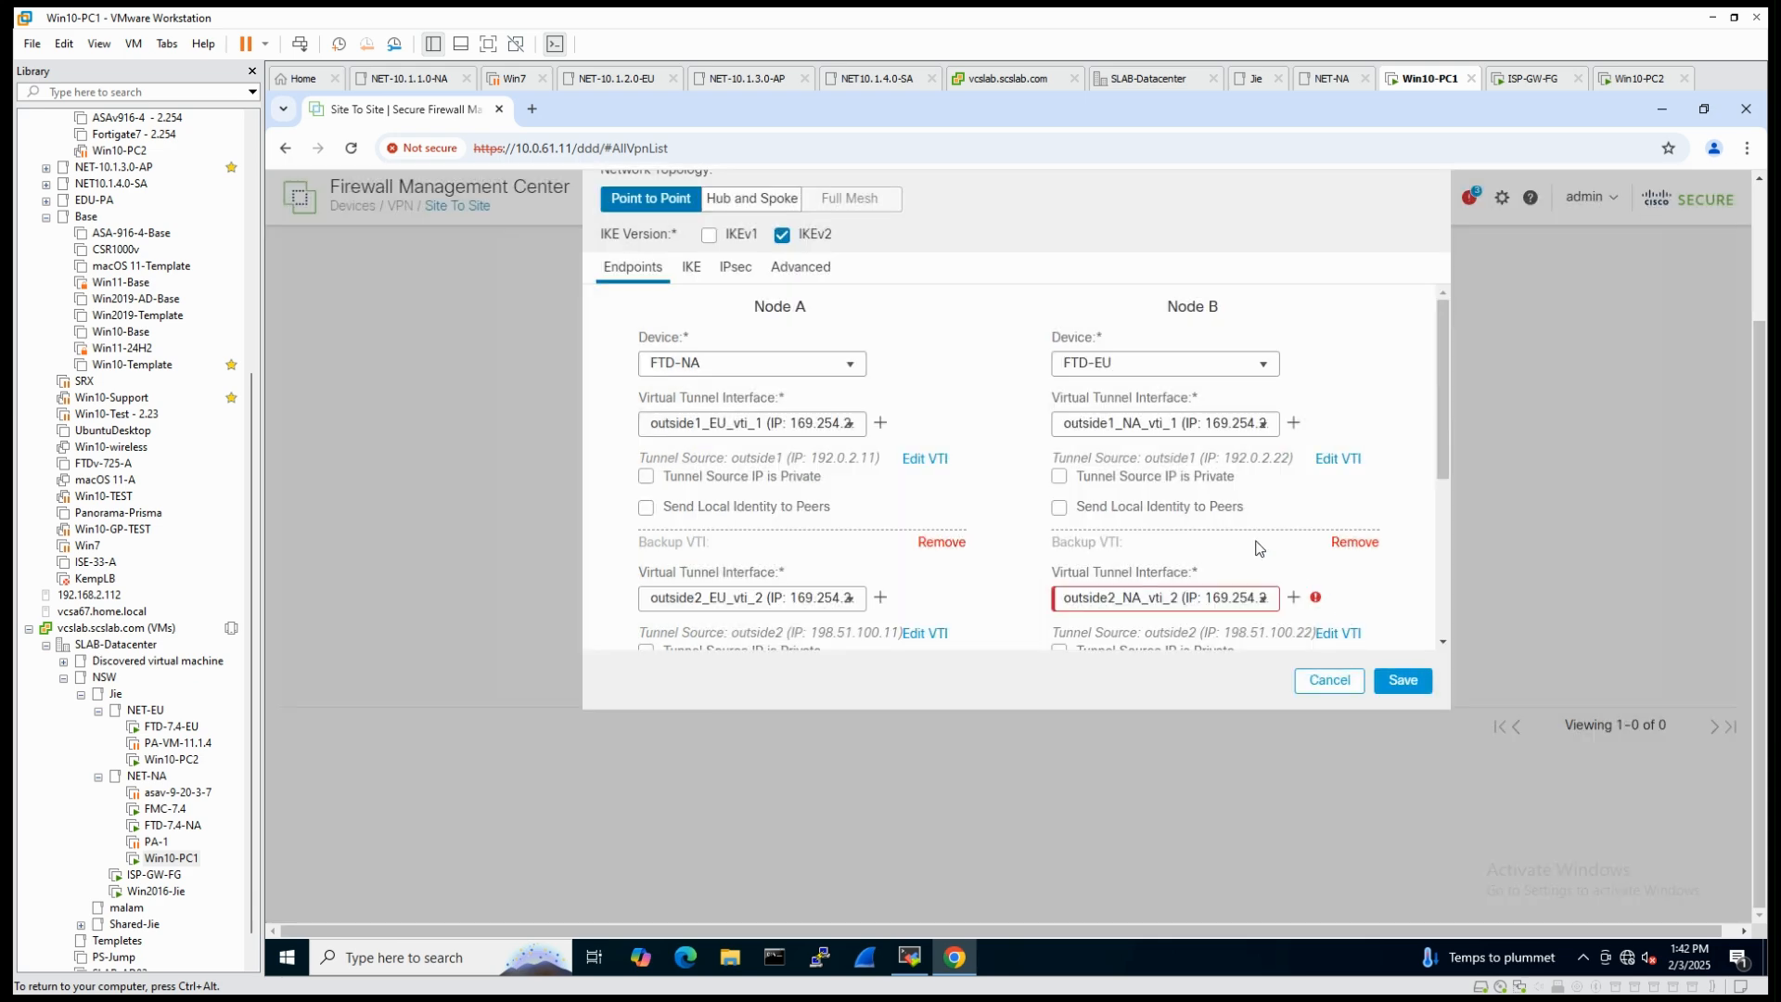
drag(1250, 606, 967, 603)
click(967, 603)
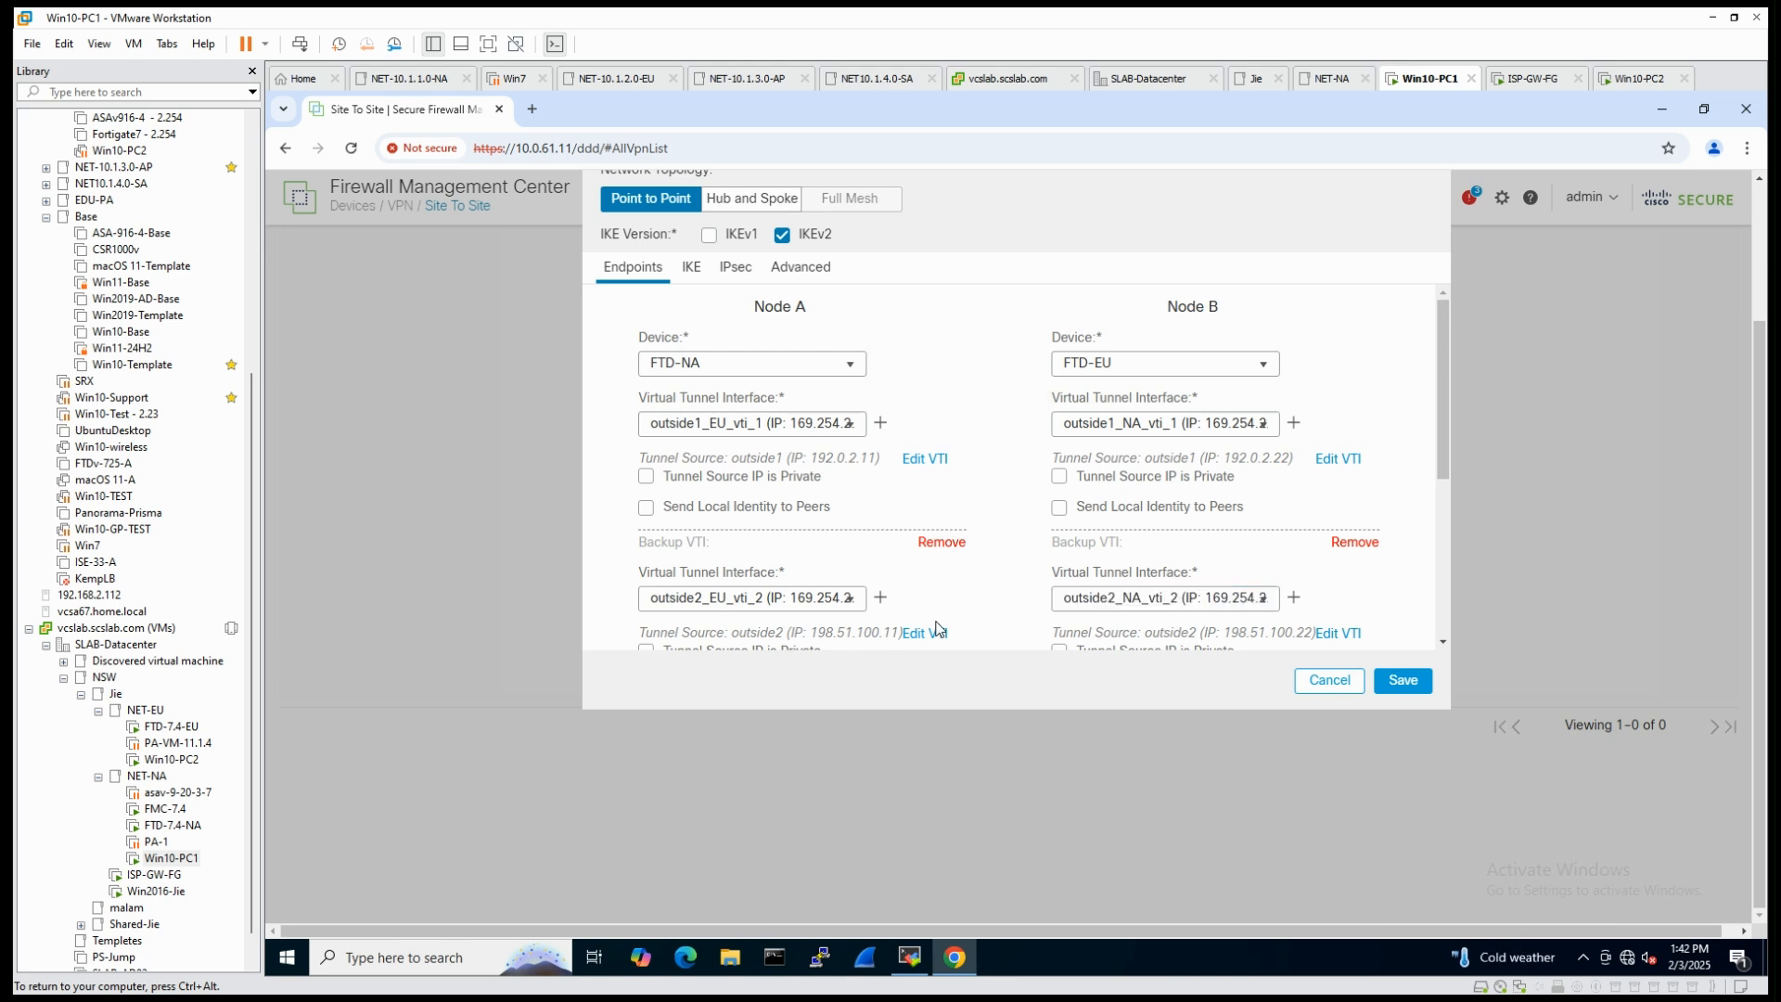
- Review the topology's endpoint, IKE, IPsec and Advanced settings, and save the NA-EU-VPN topology
drag(1446, 399, 1445, 329)
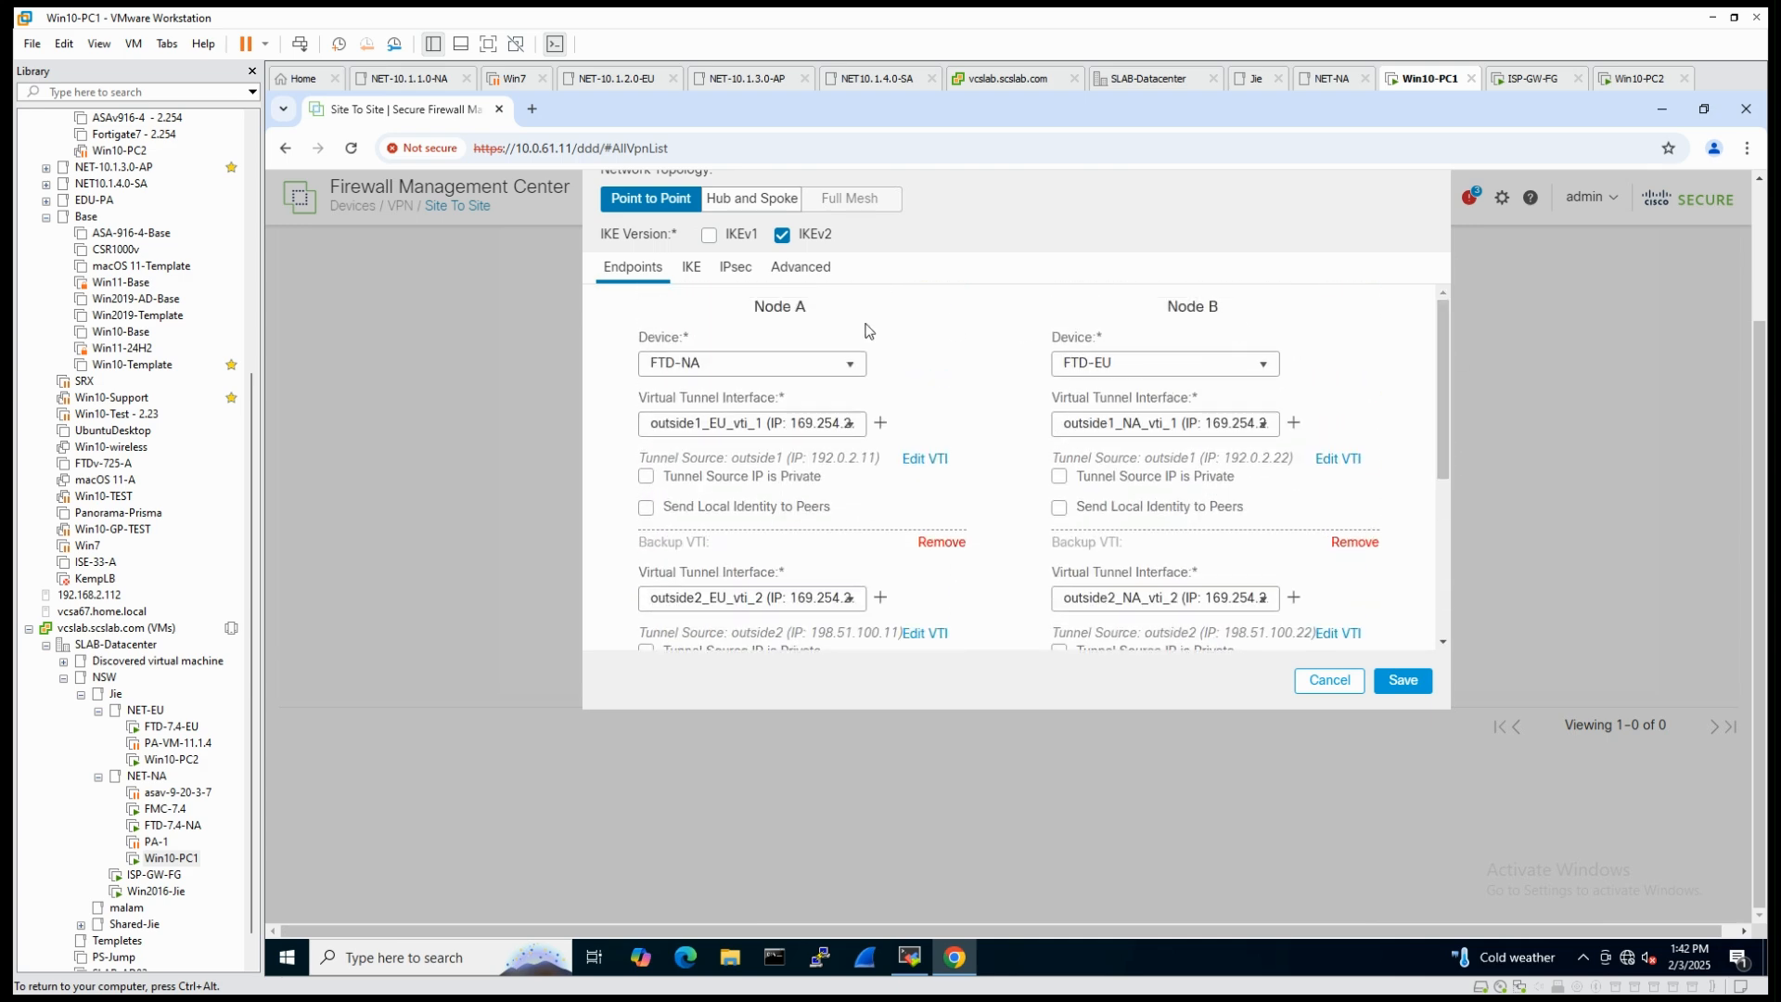
click(696, 274)
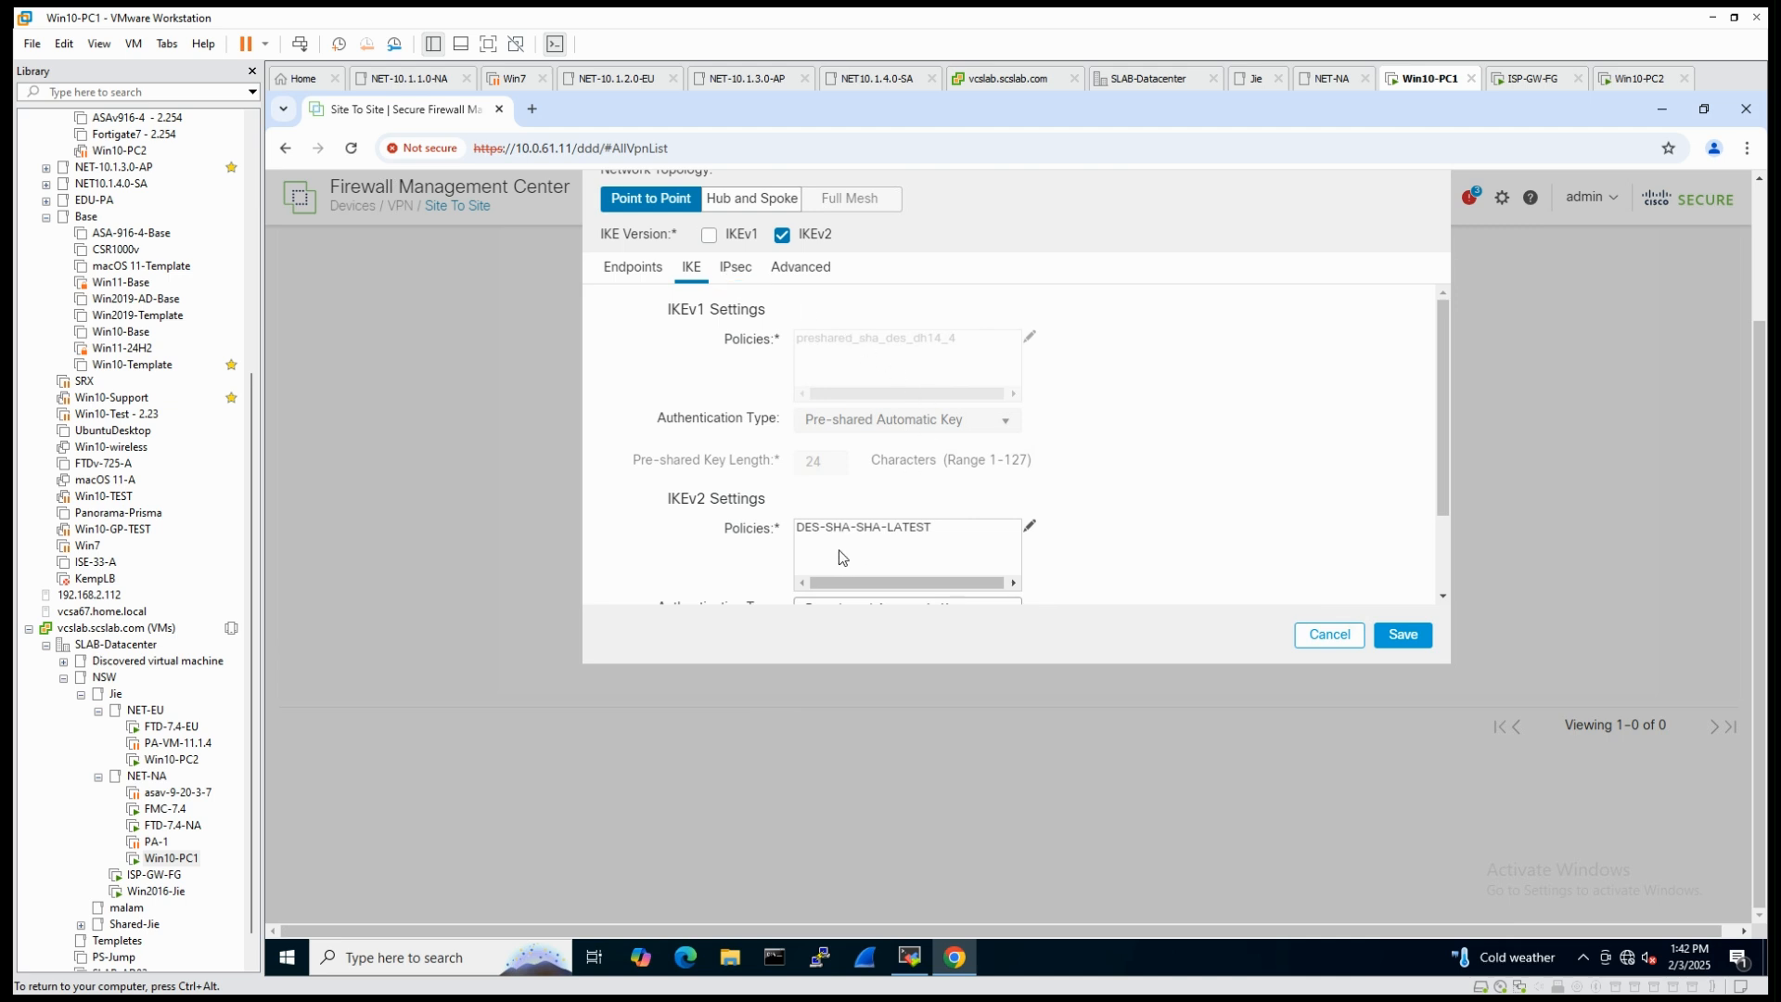
click(741, 275)
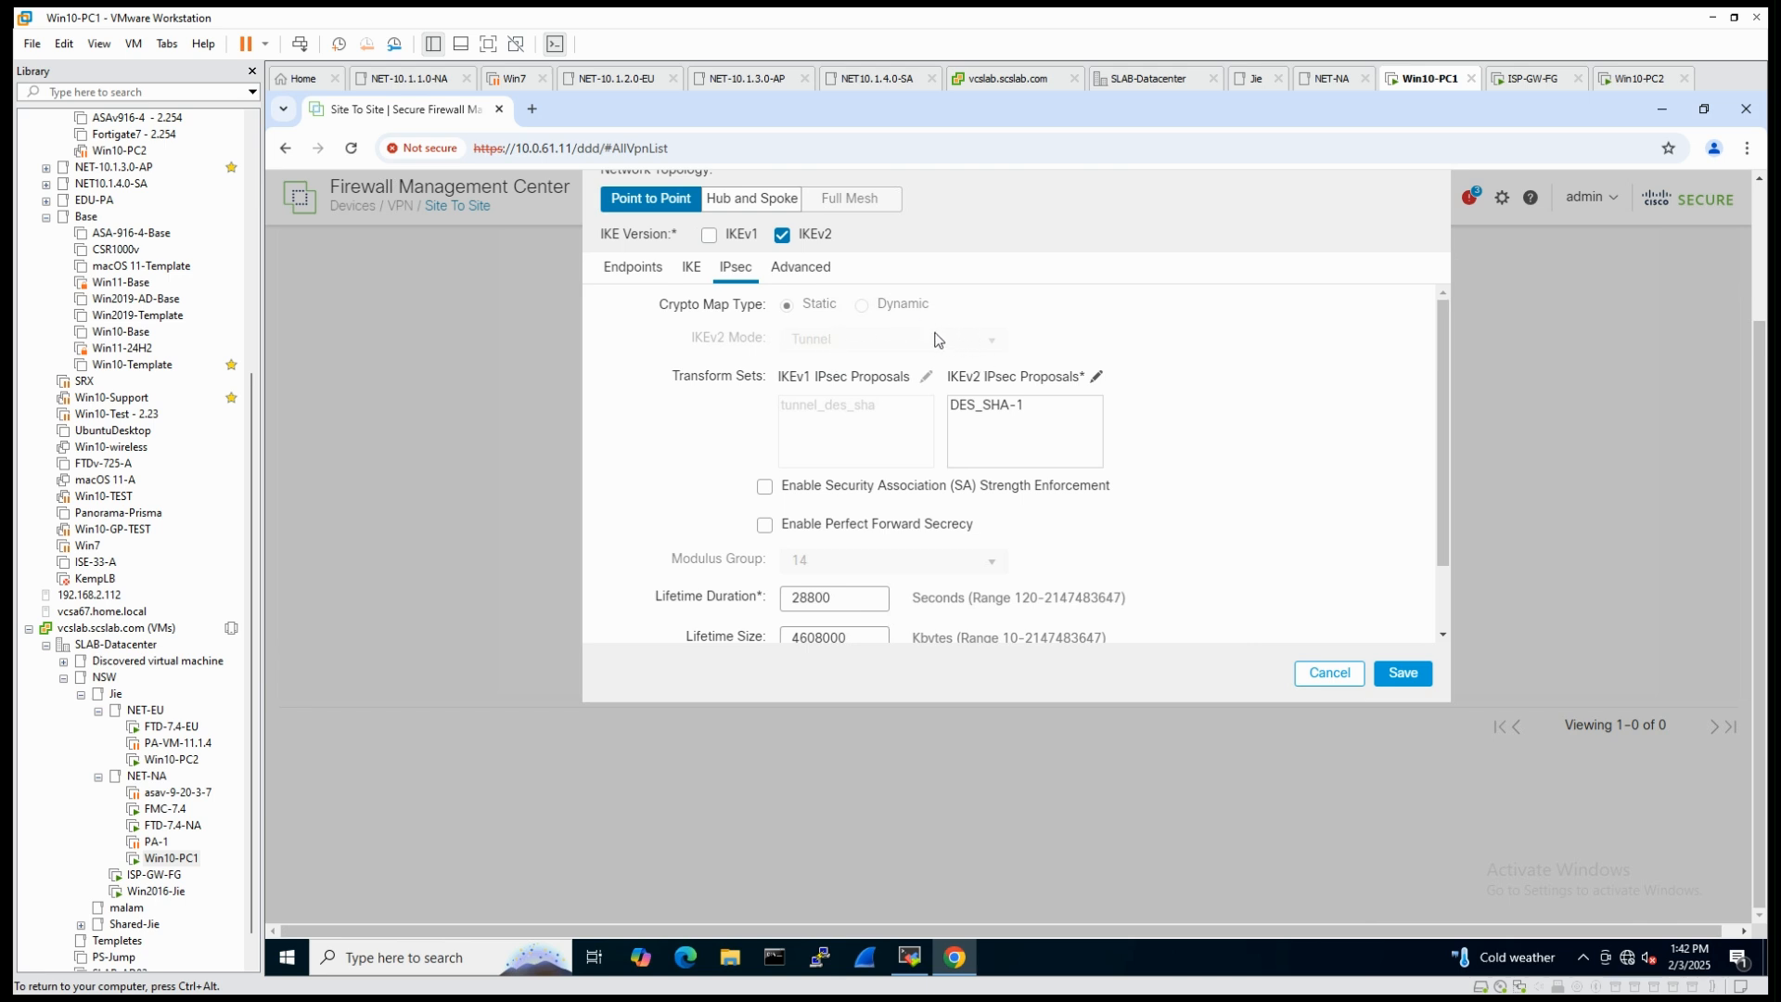
click(800, 270)
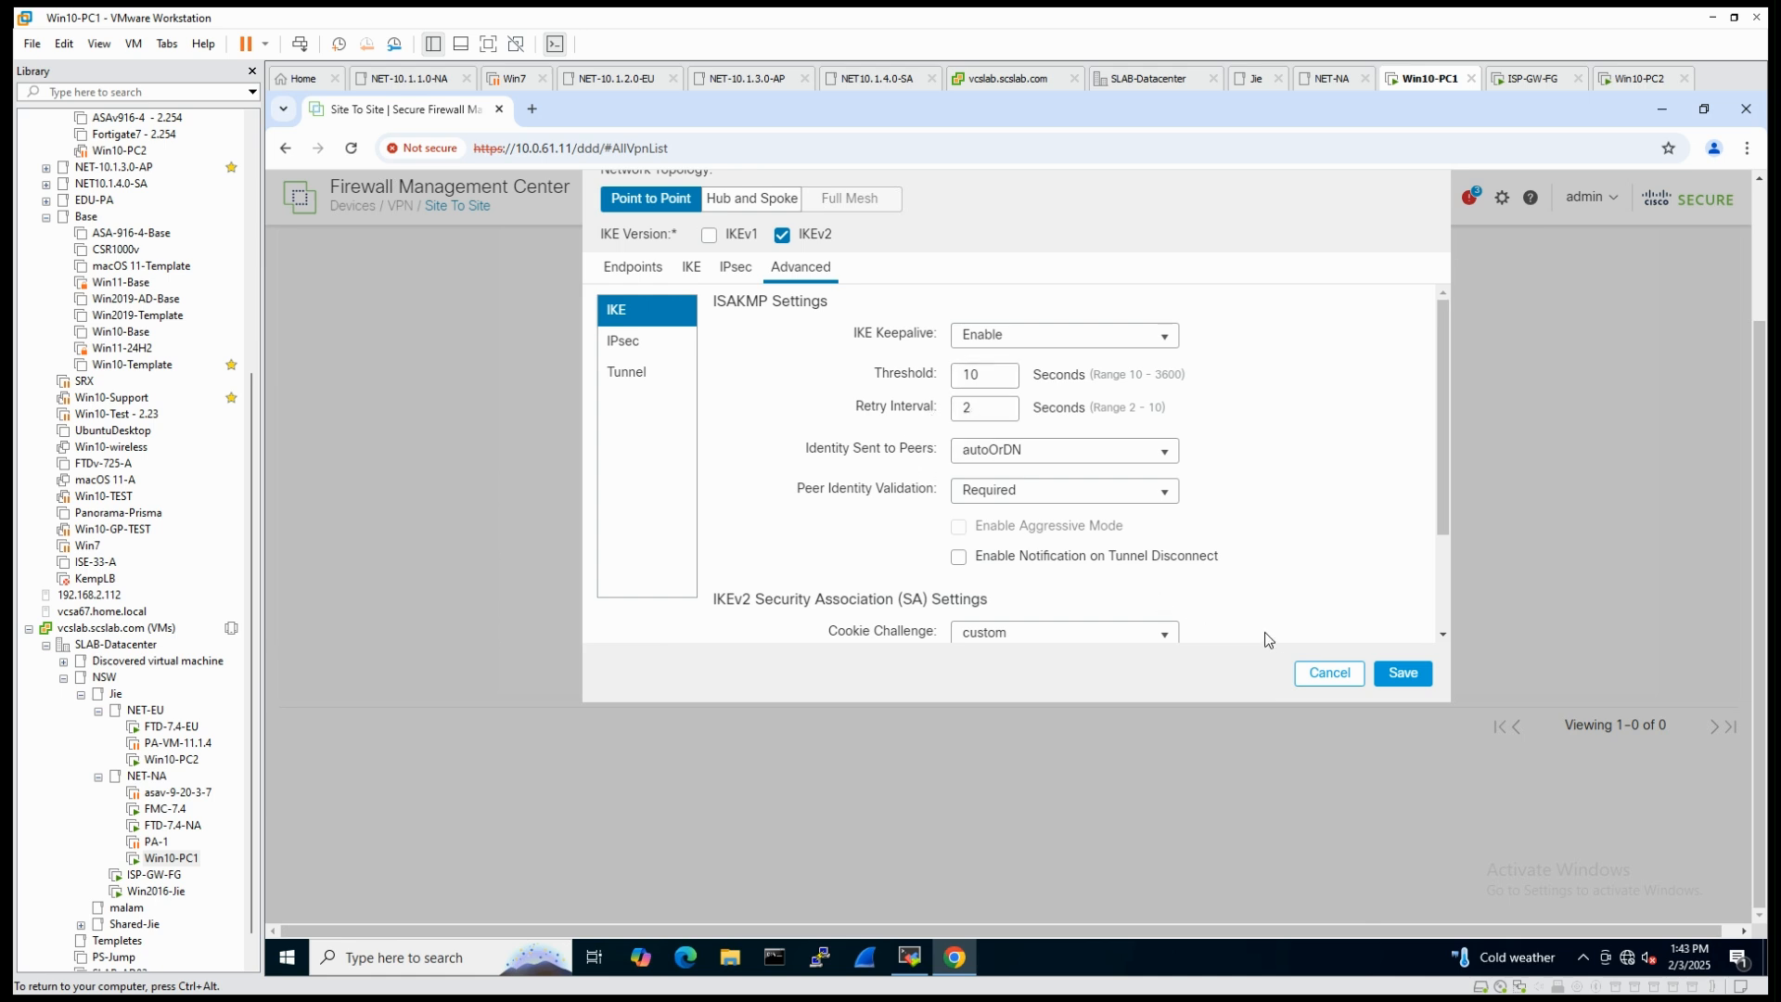
click(1415, 673)
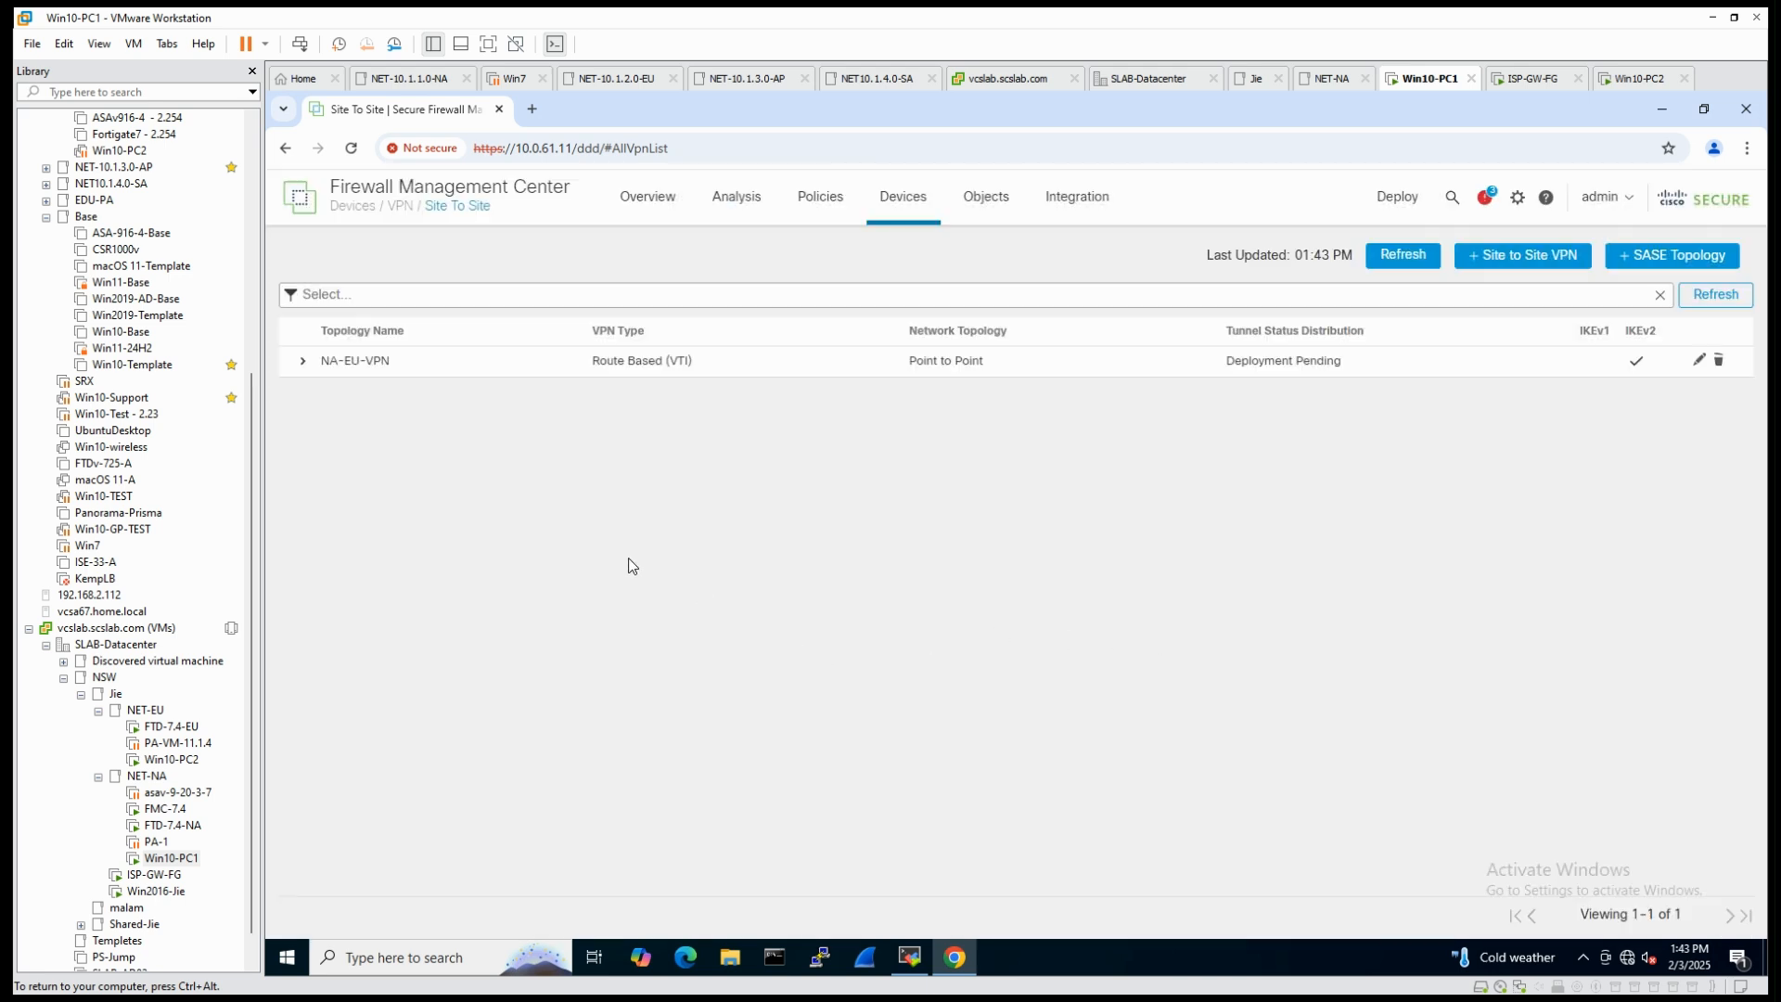
- Expand the NA-EU-VPN tunnel details and deploy the pending changes to FTD-EU and FTD-NA
click(302, 361)
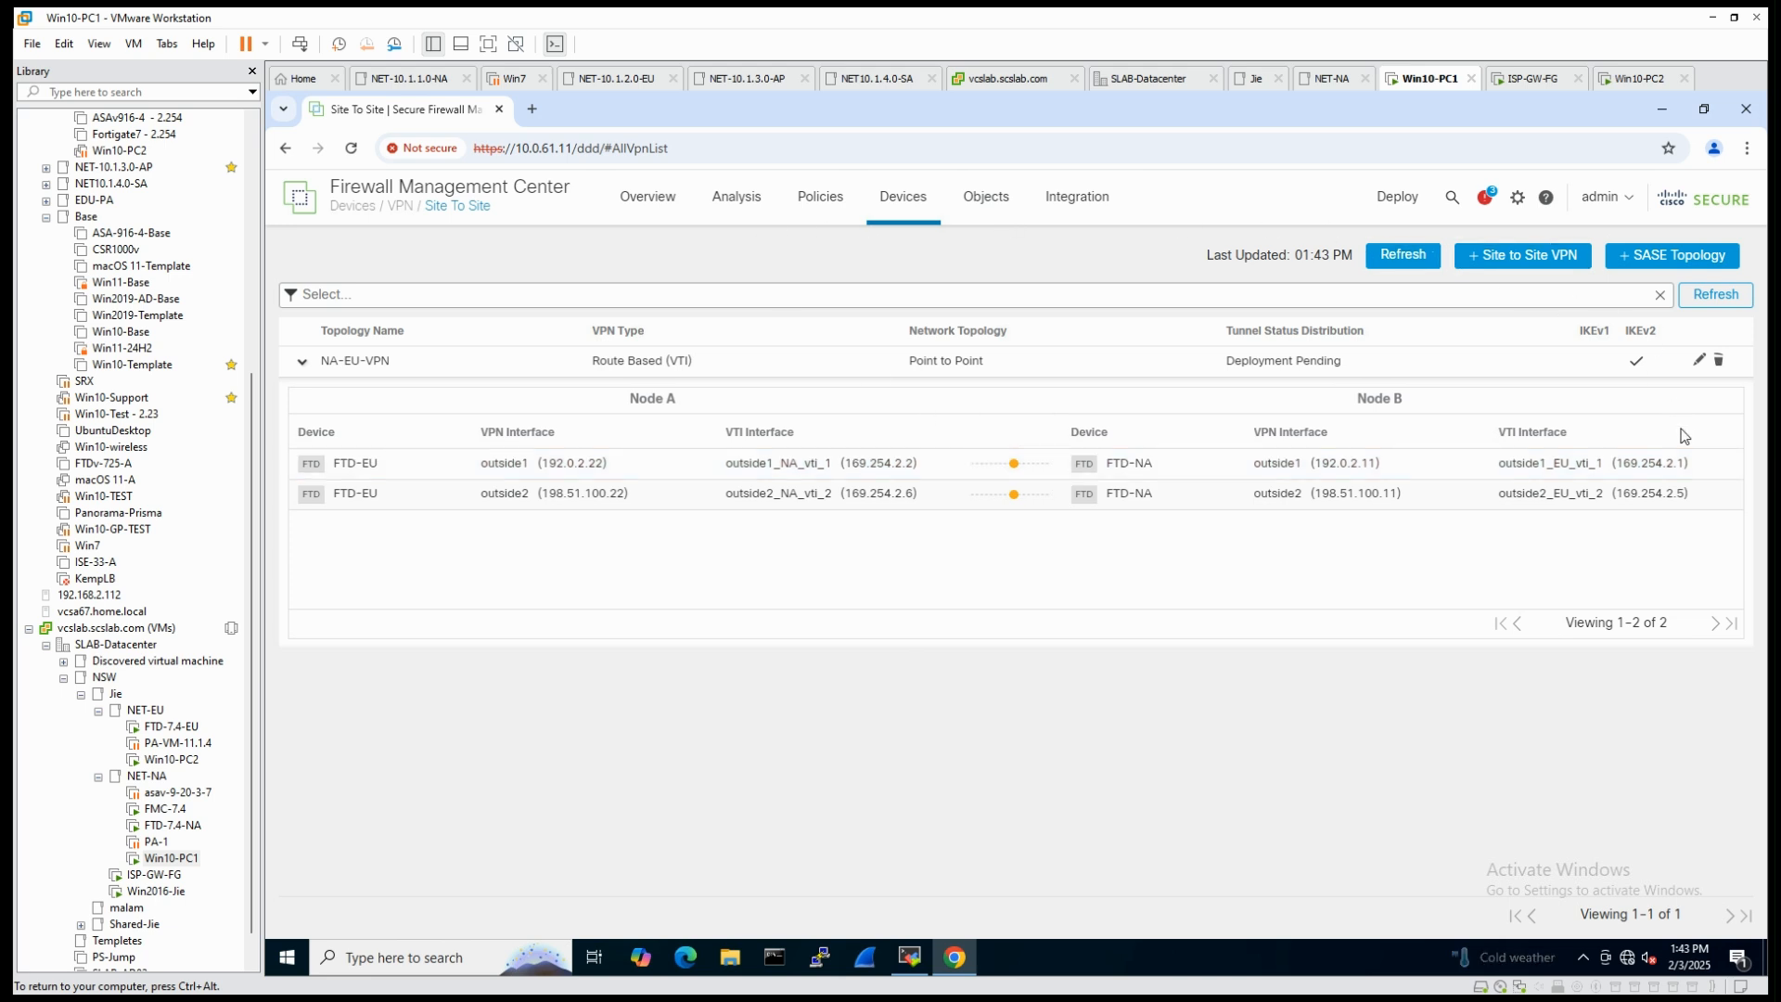
click(1396, 206)
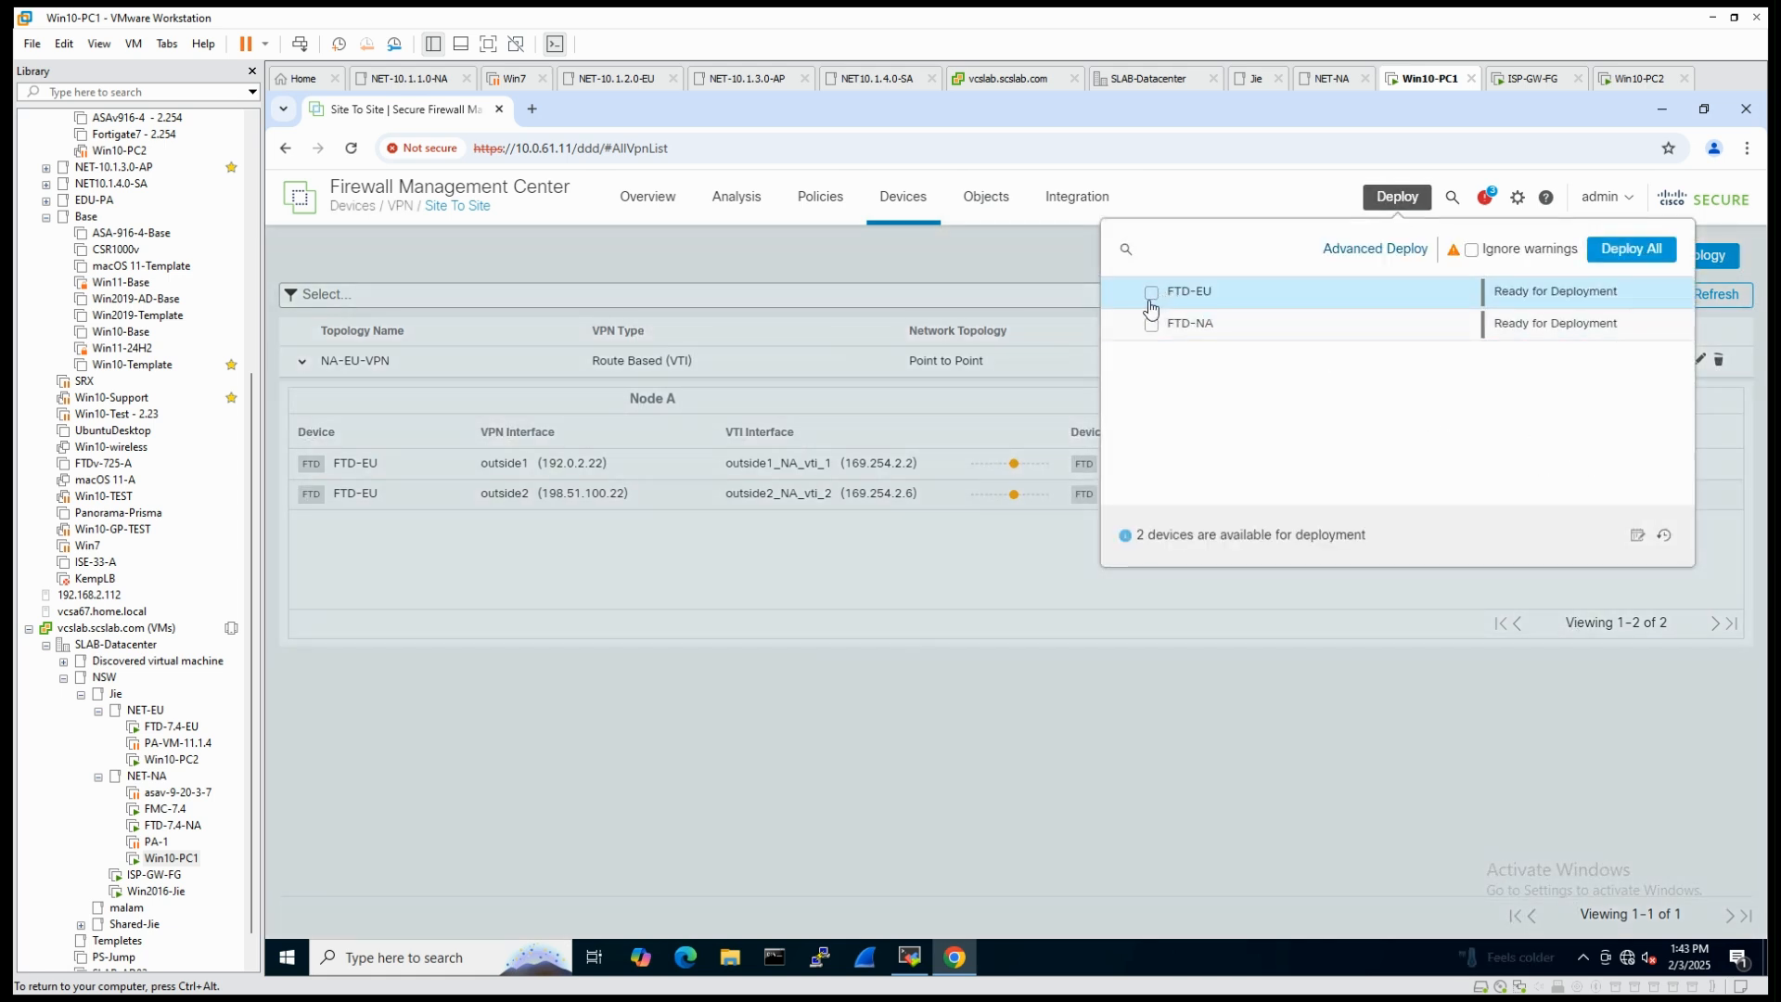
click(1151, 293)
click(1151, 323)
click(1640, 253)
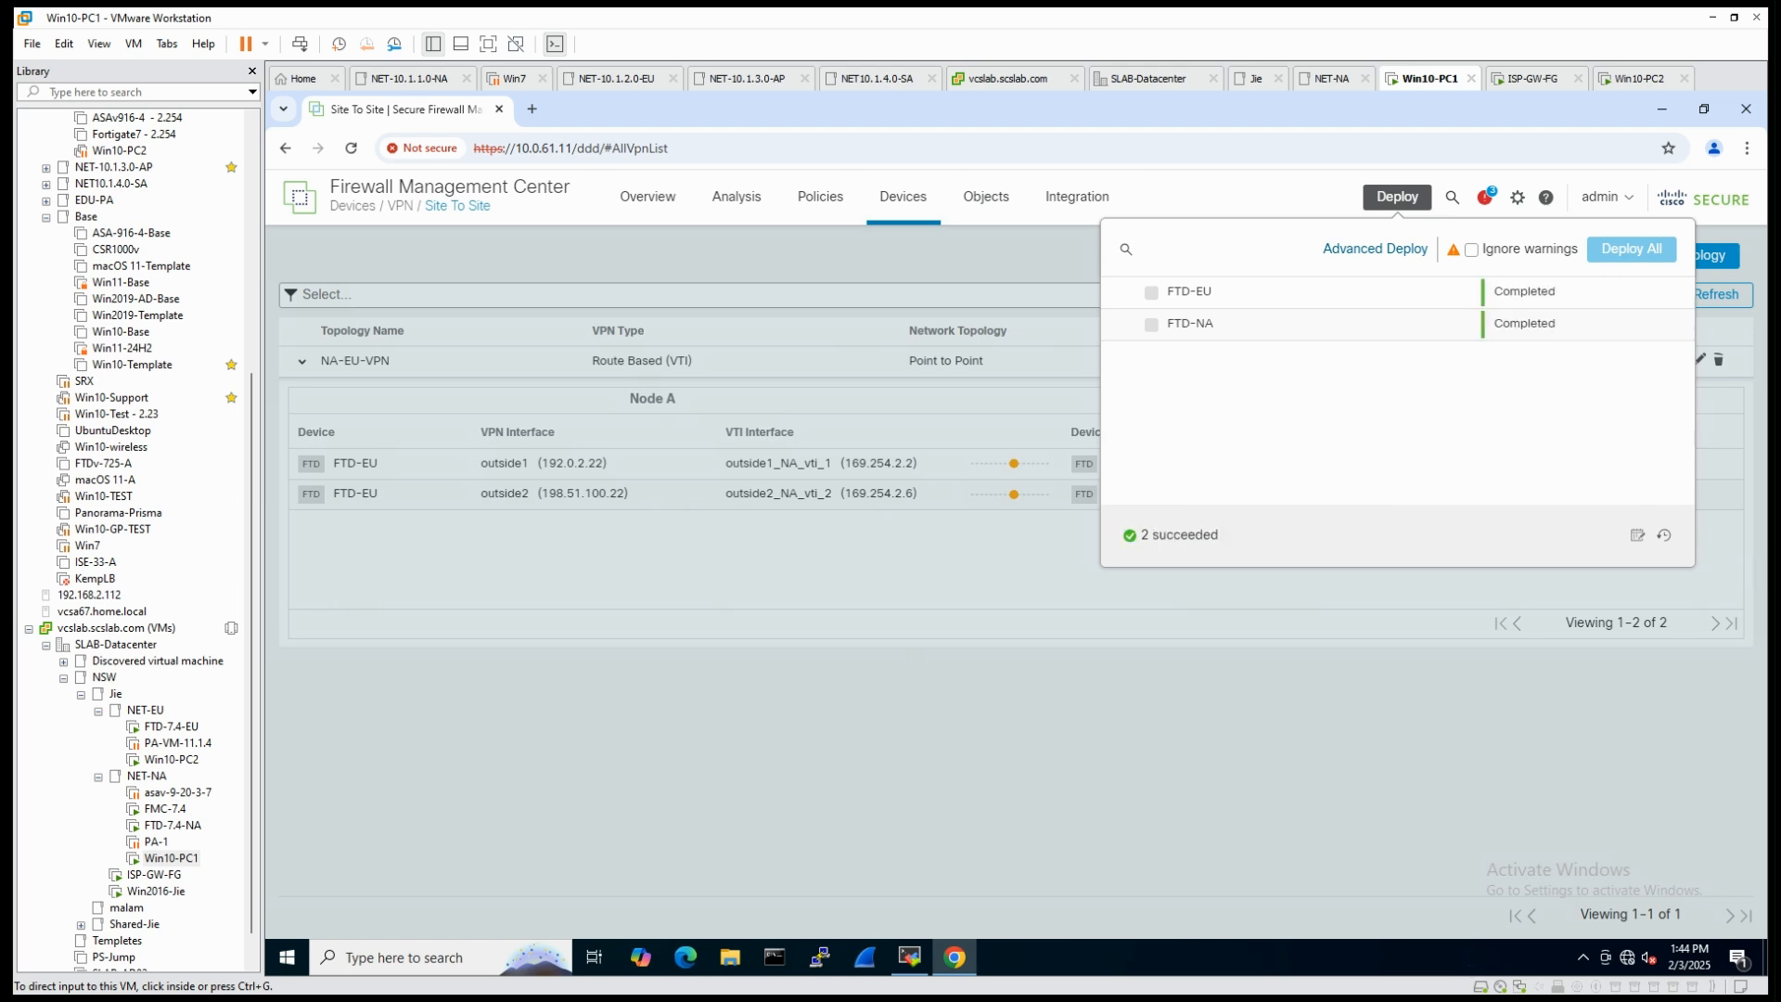
click(818, 759)
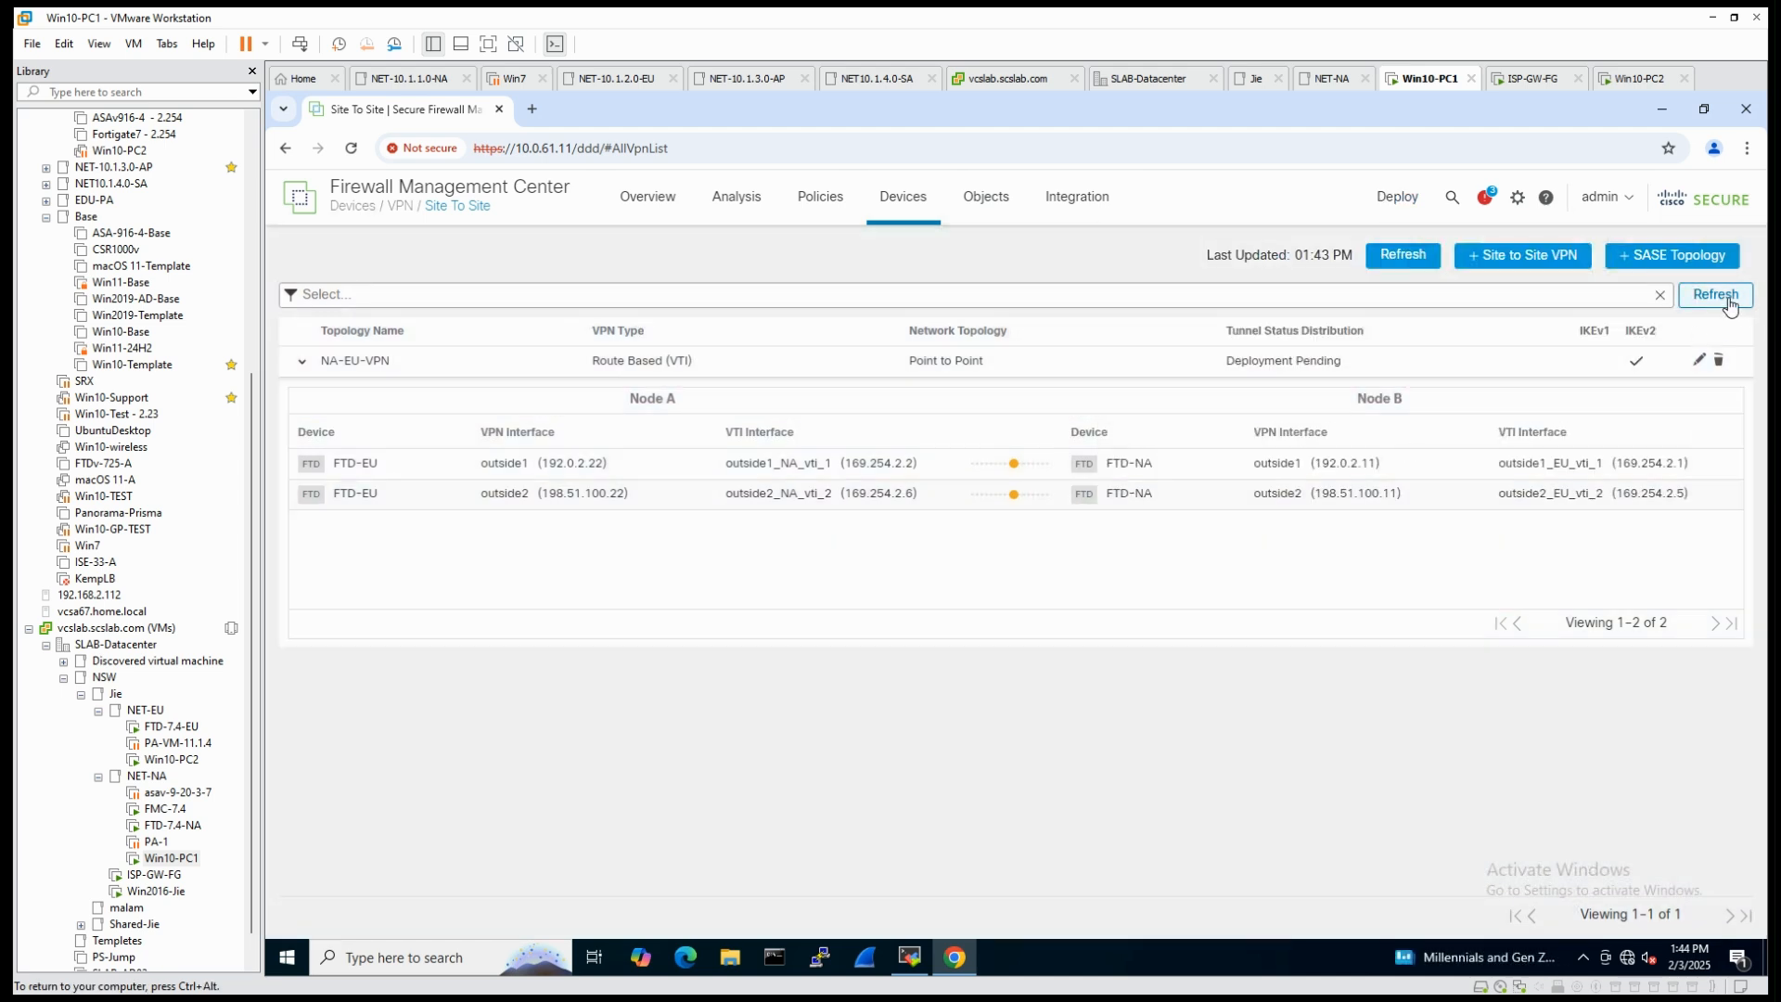
- Refresh the site-to-site VPN list and check the status of both NA-EU-VPN tunnels
click(1720, 295)
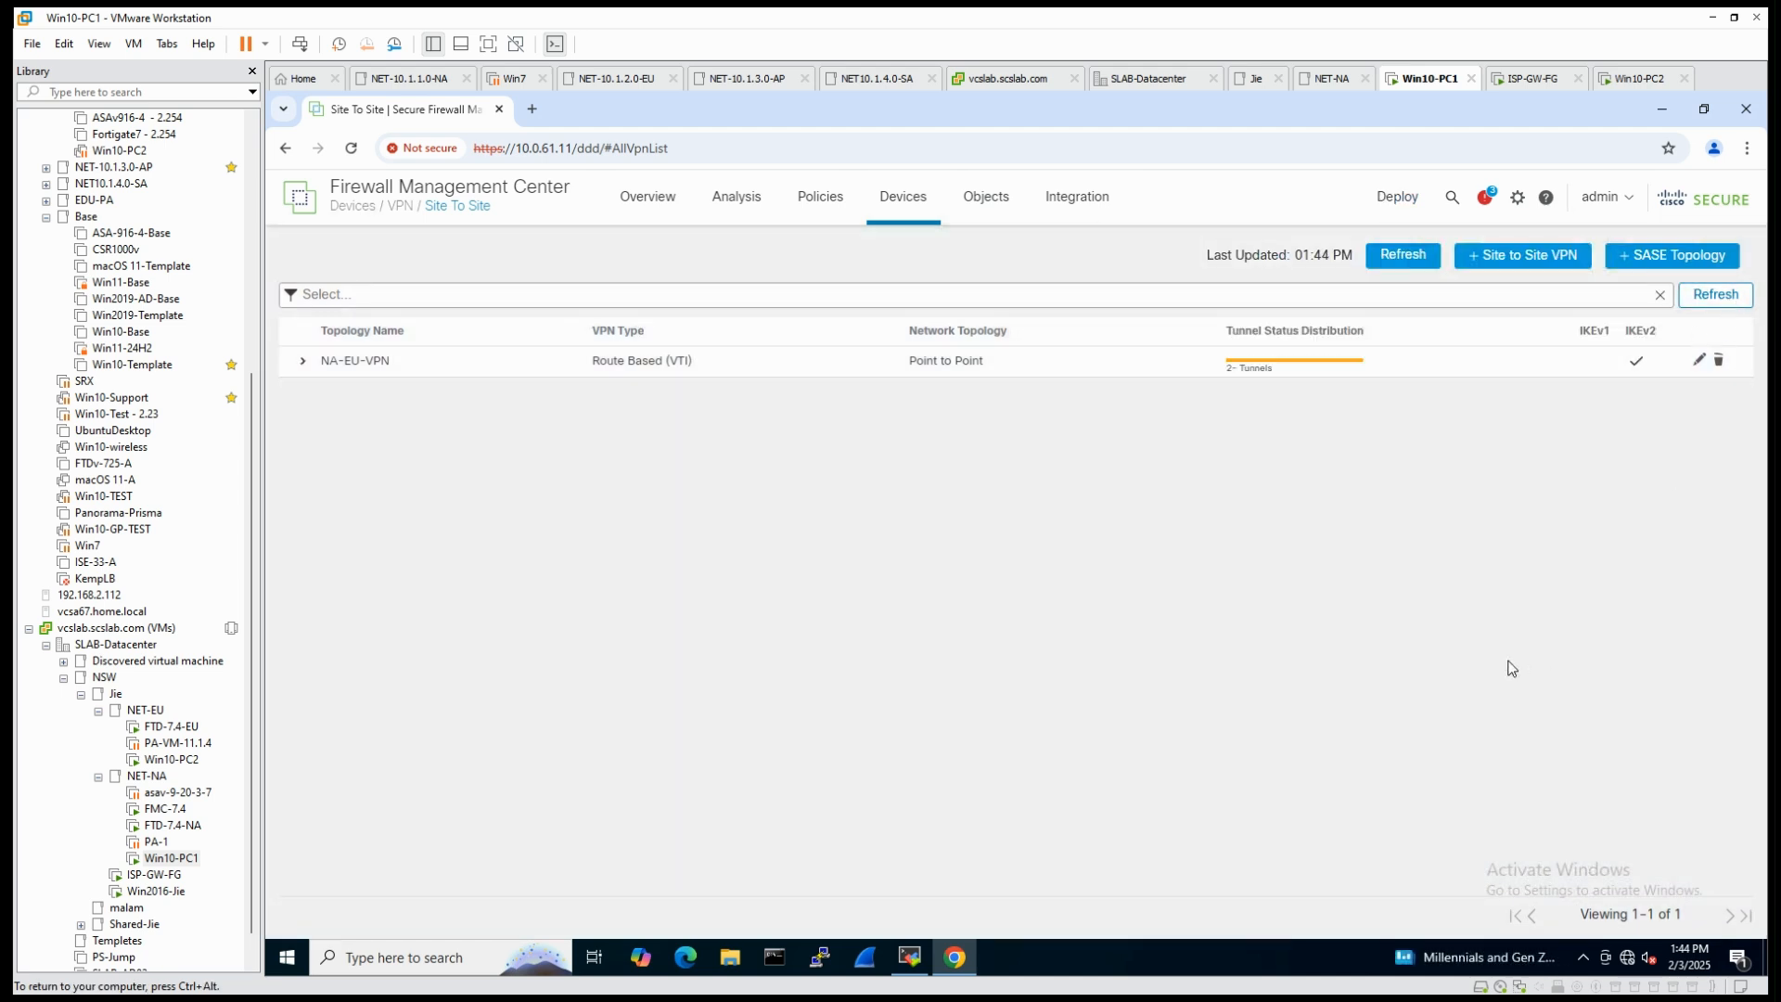
click(303, 369)
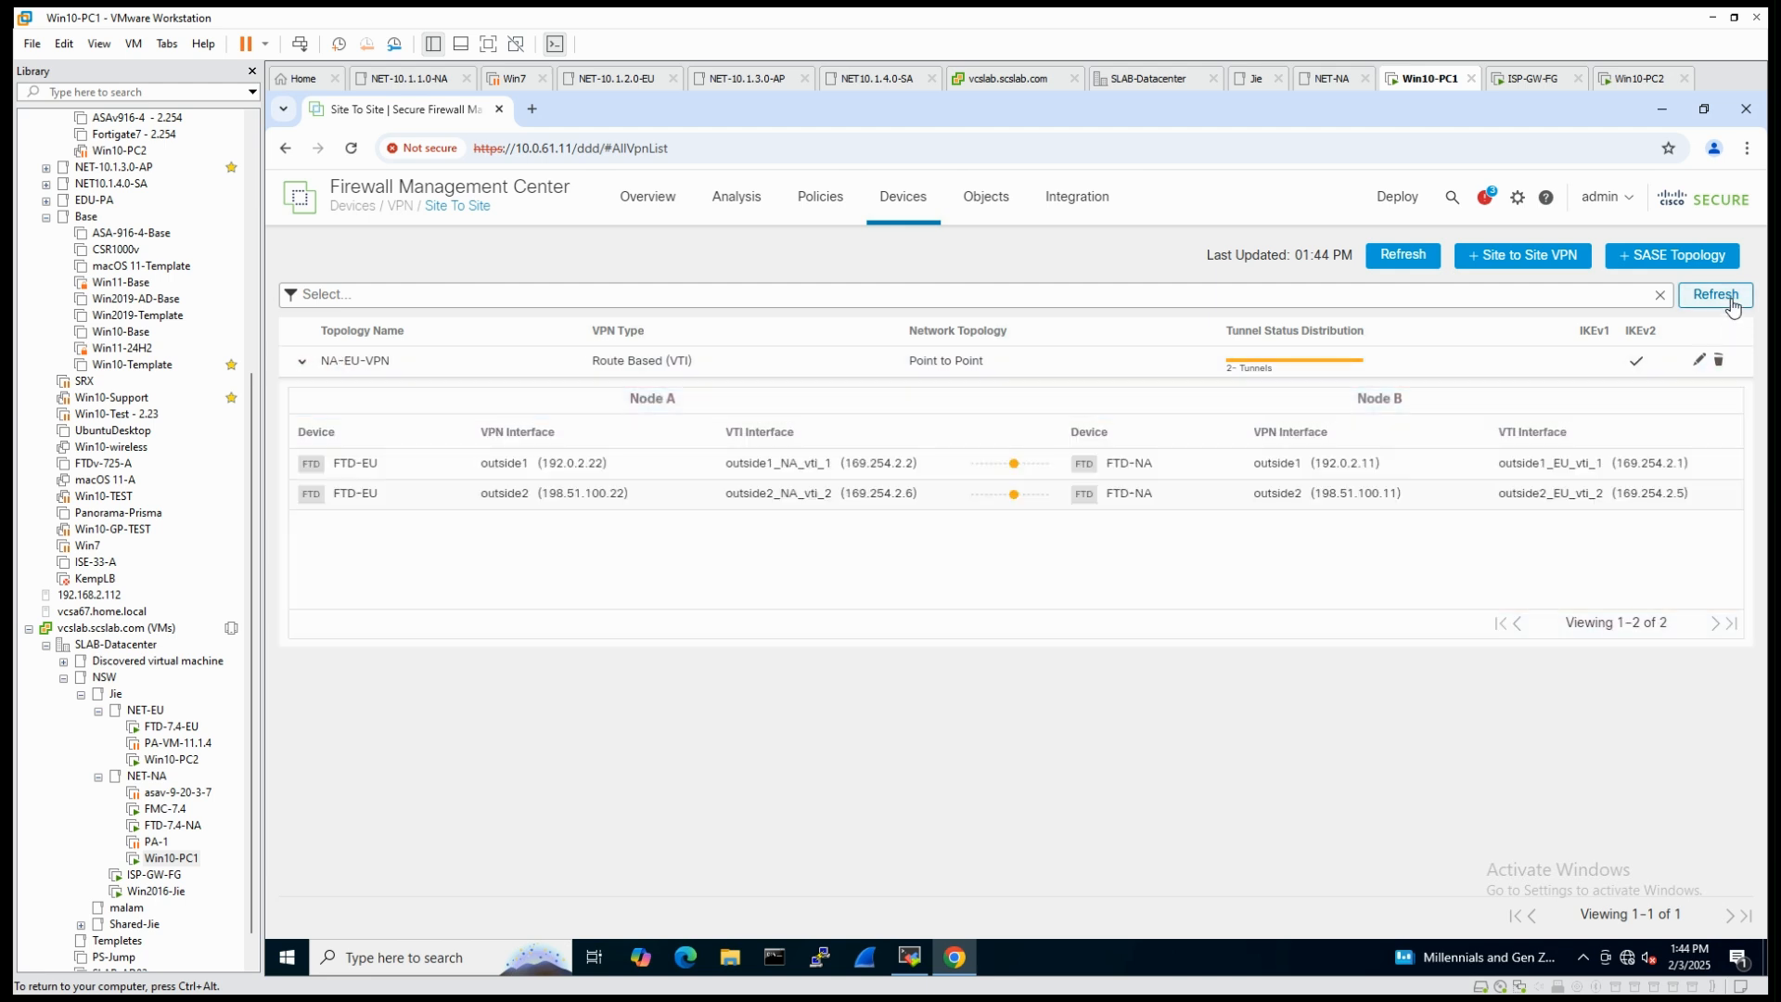
click(1731, 304)
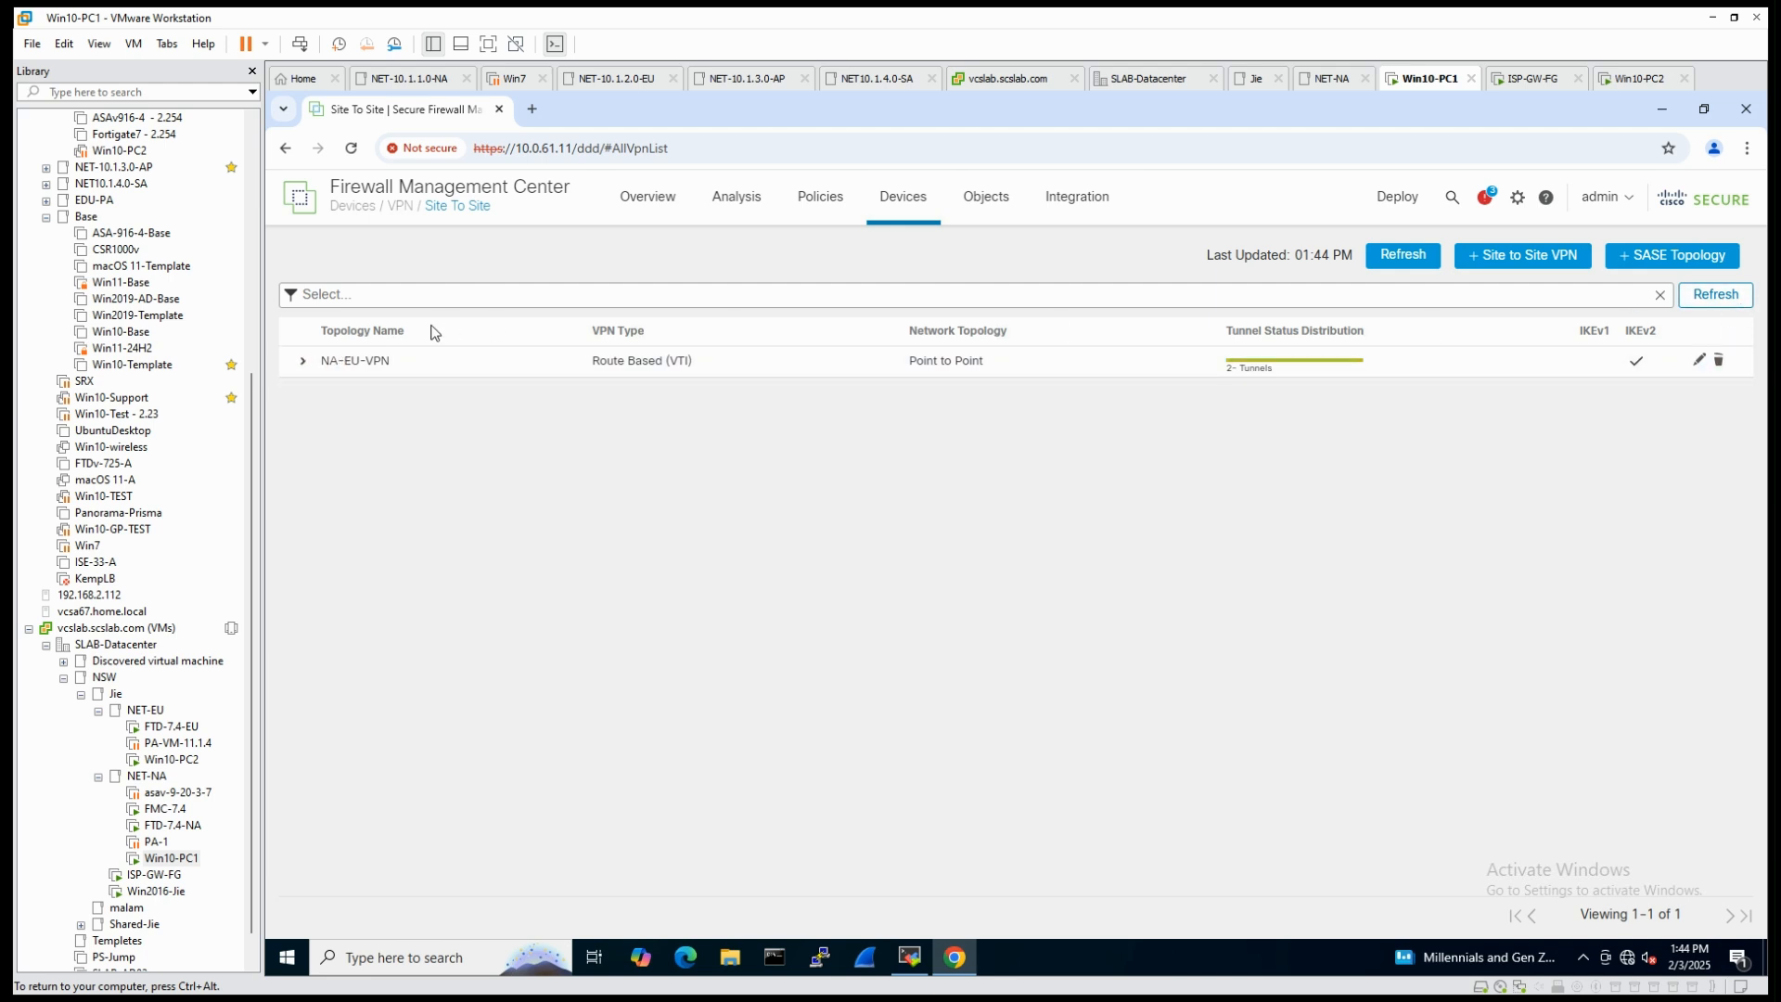
click(302, 361)
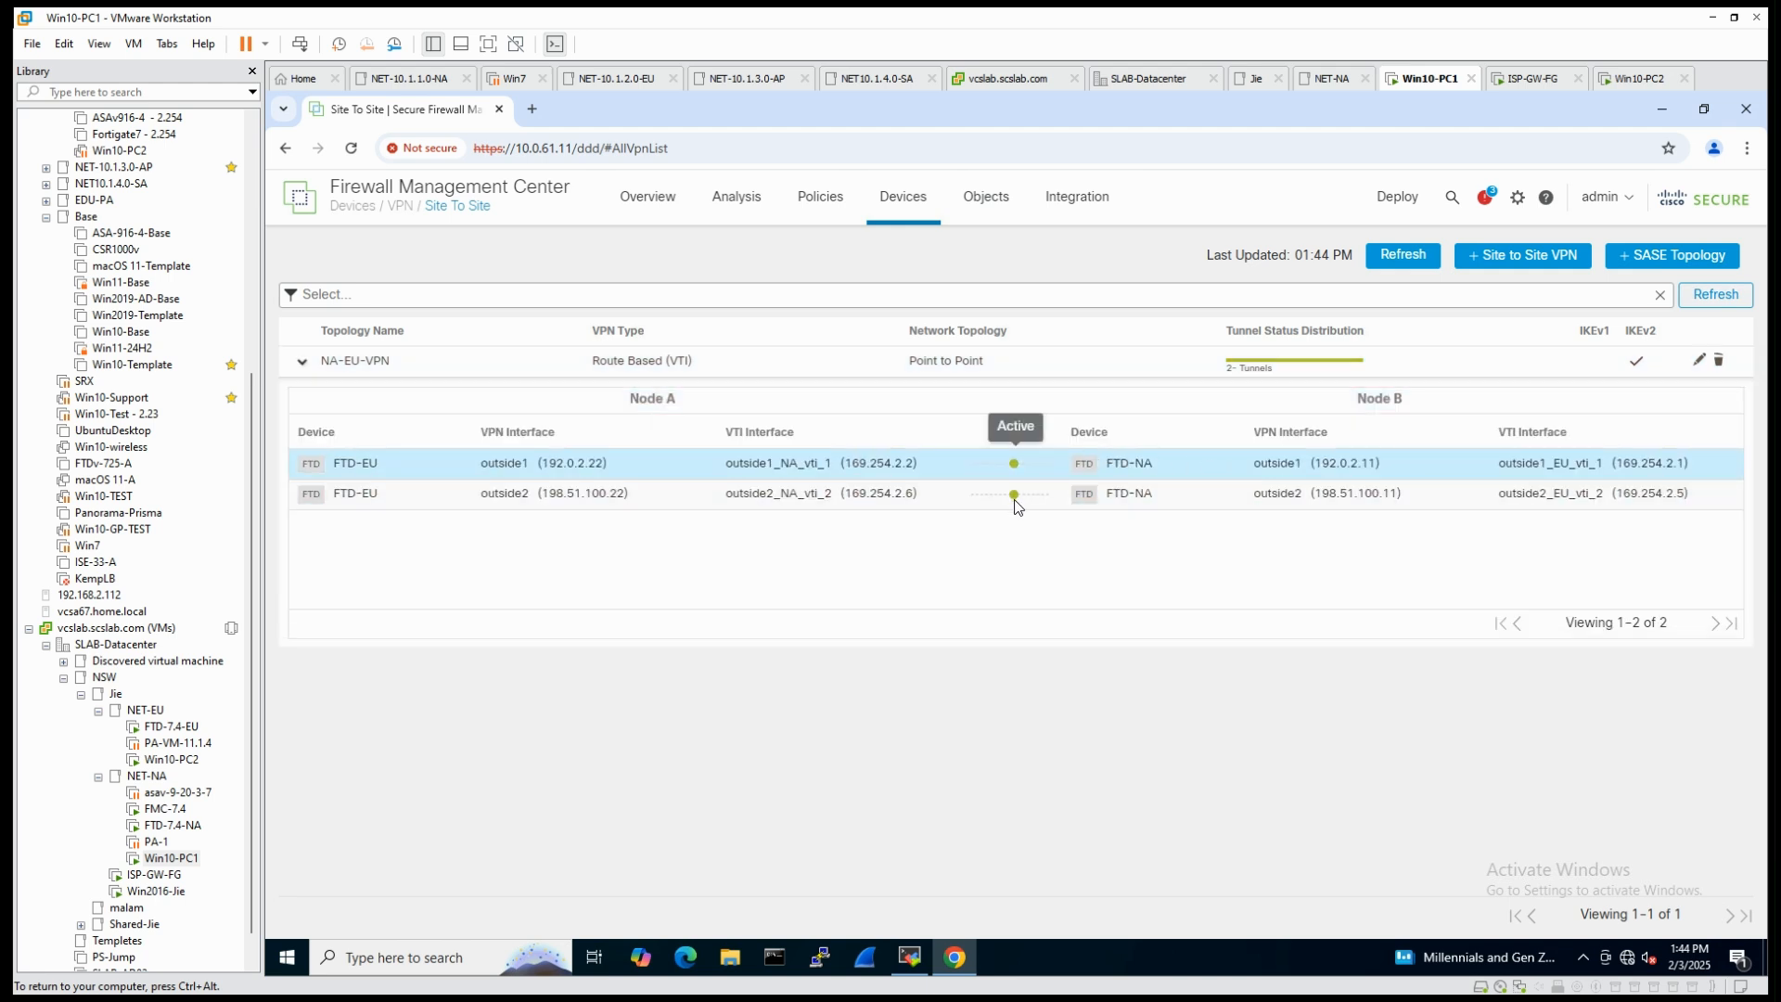
key(ctrl+alt)
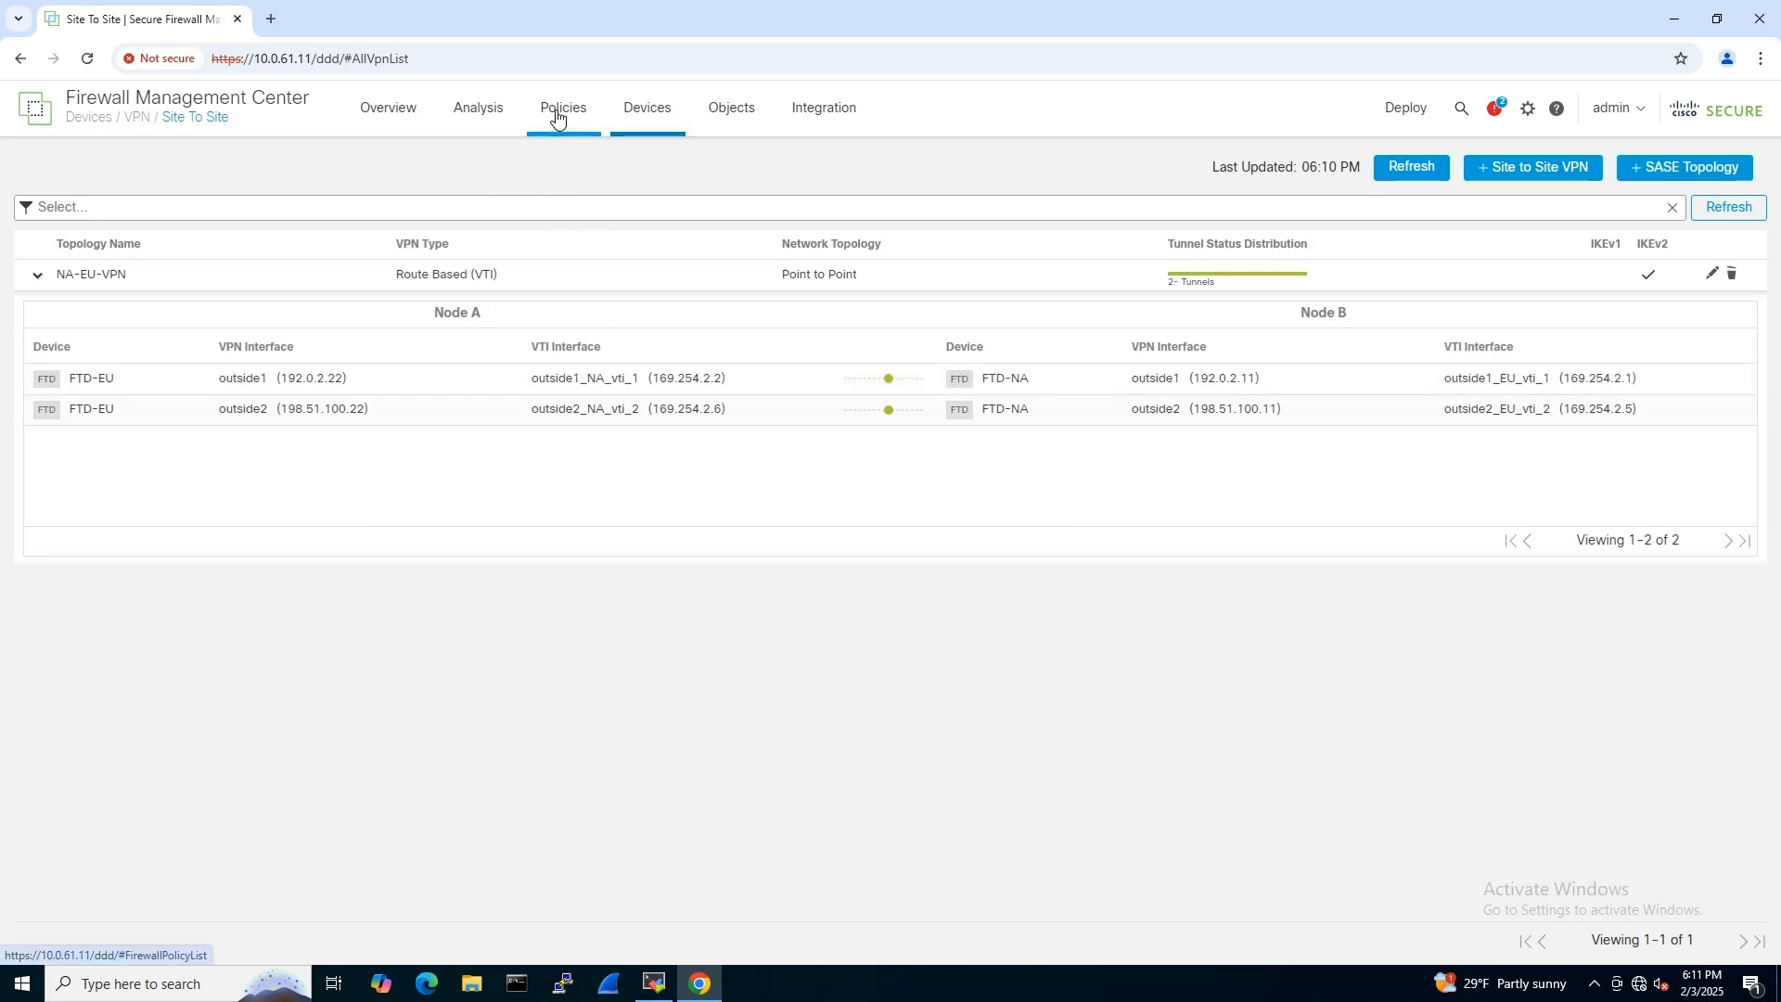
- Open the Site to Site VPN dashboard and view the details of the tunnel between 192.0.2.22 and 192.0.2.11
mouse_move(395, 119)
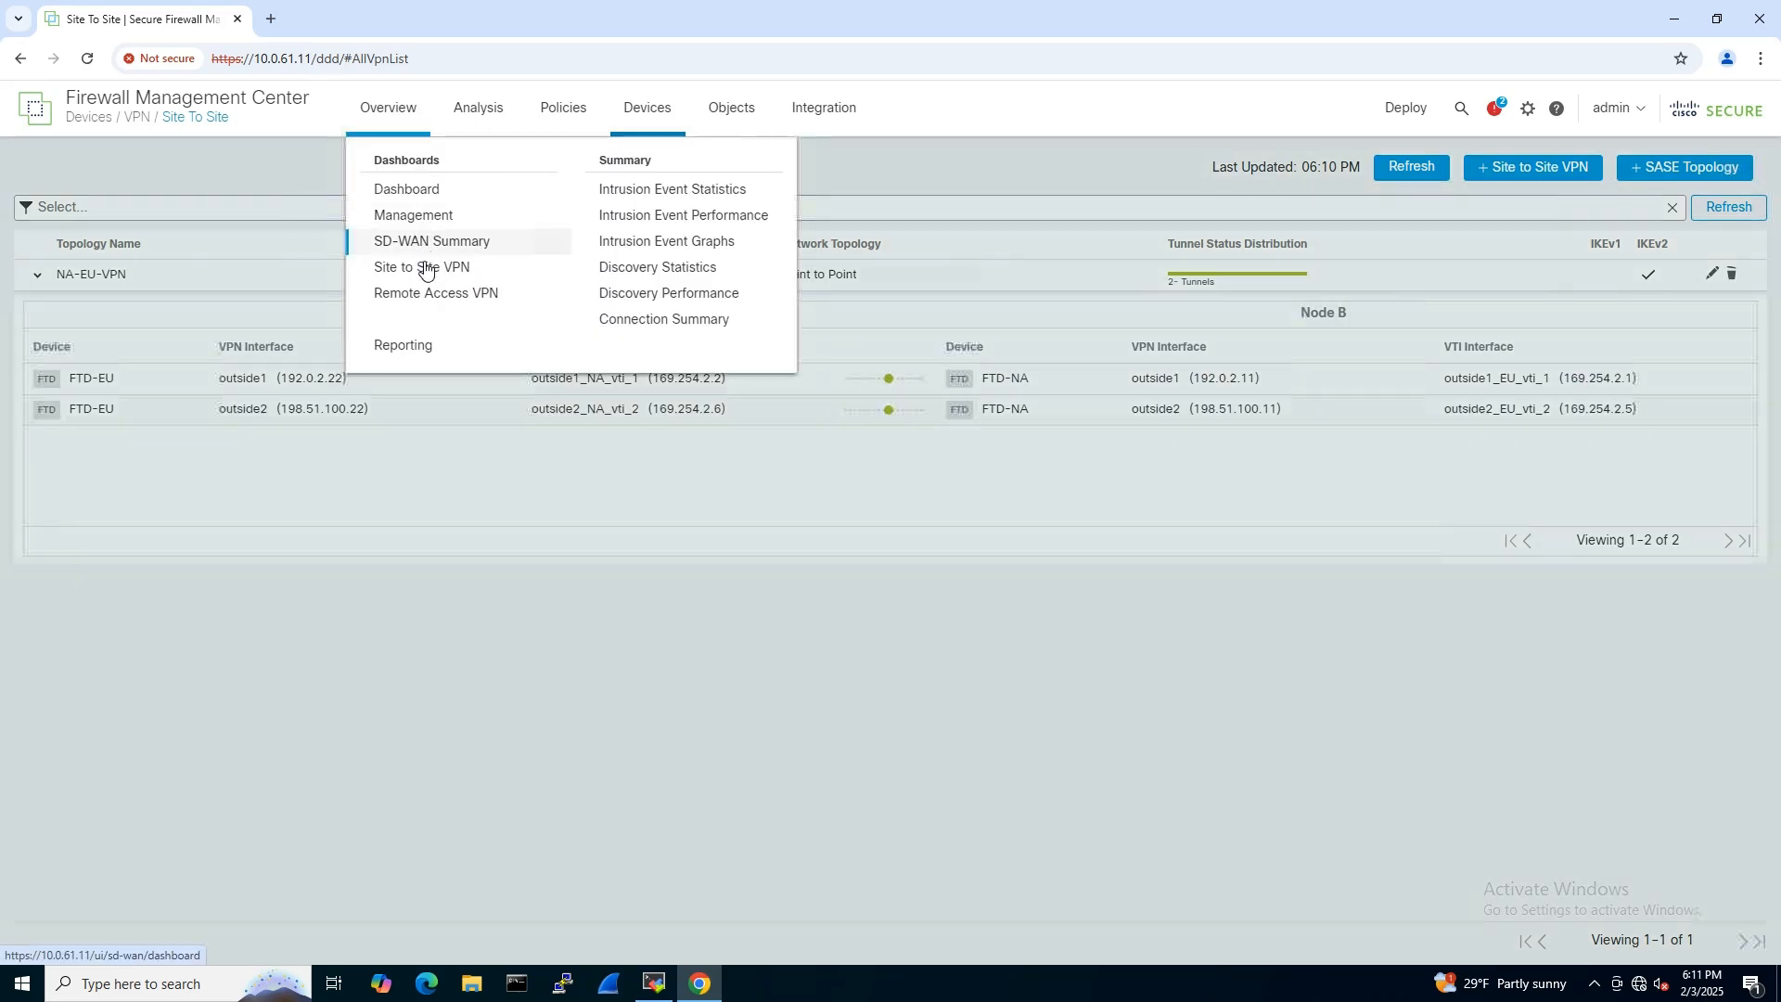
click(428, 268)
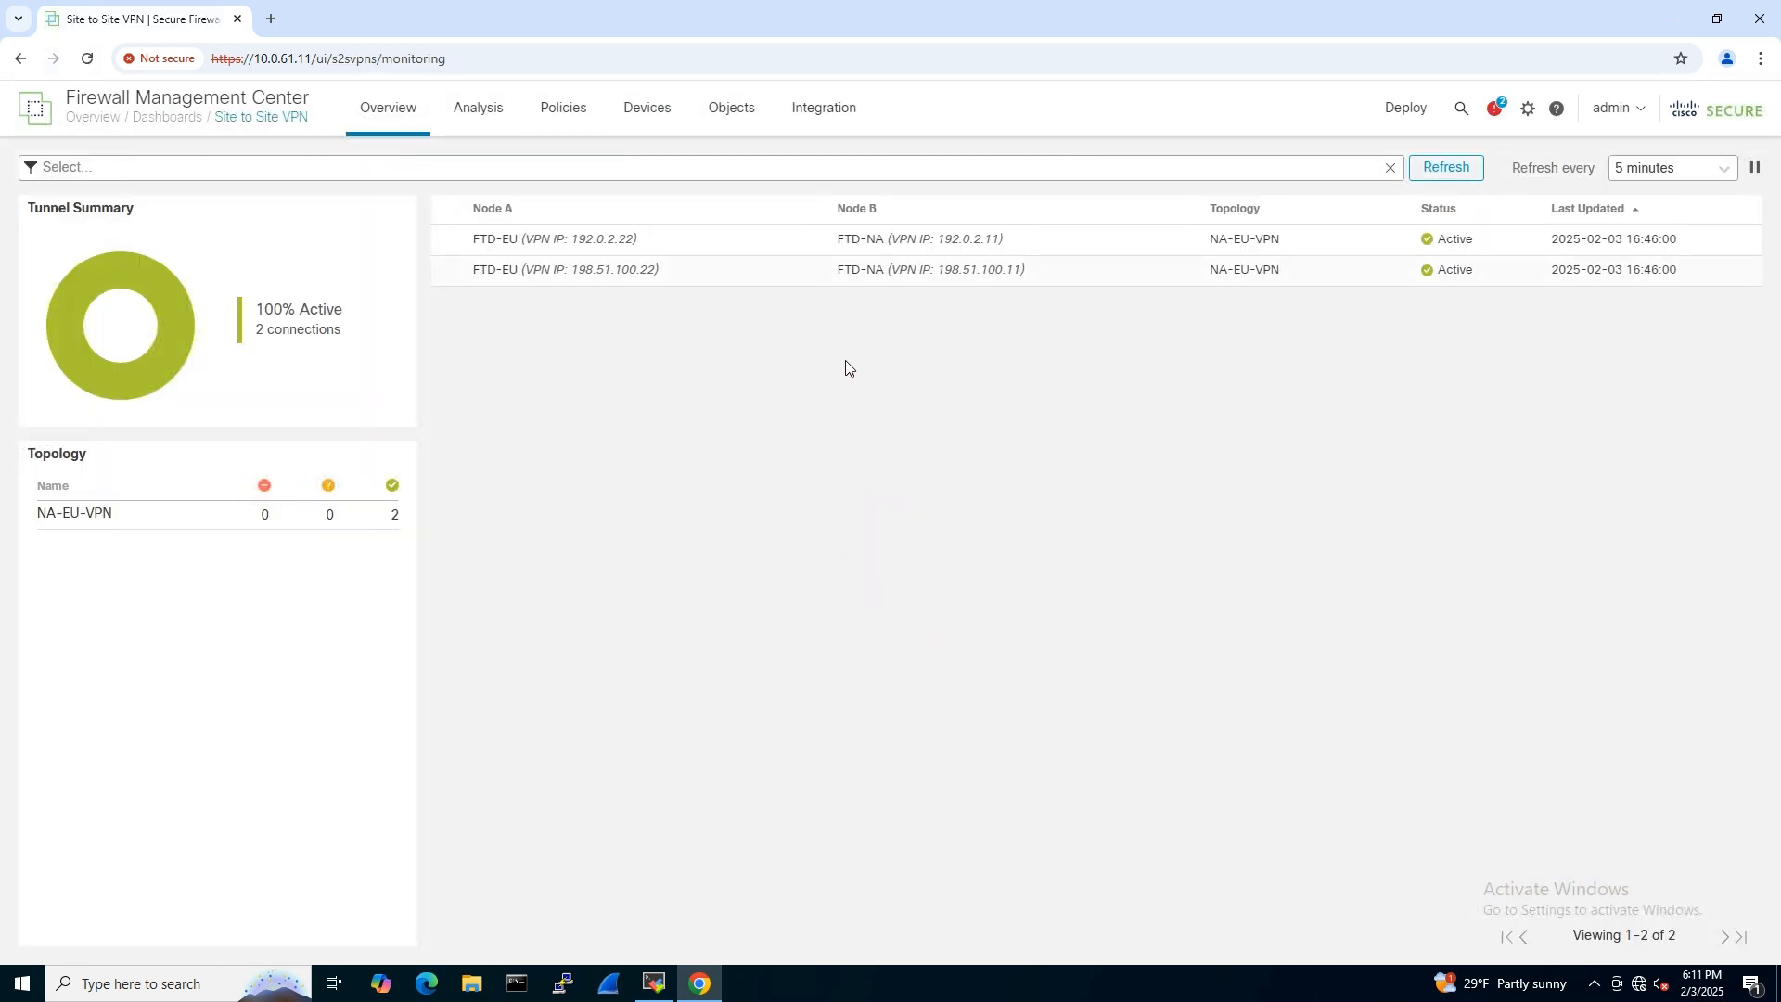
mouse_move(1453, 250)
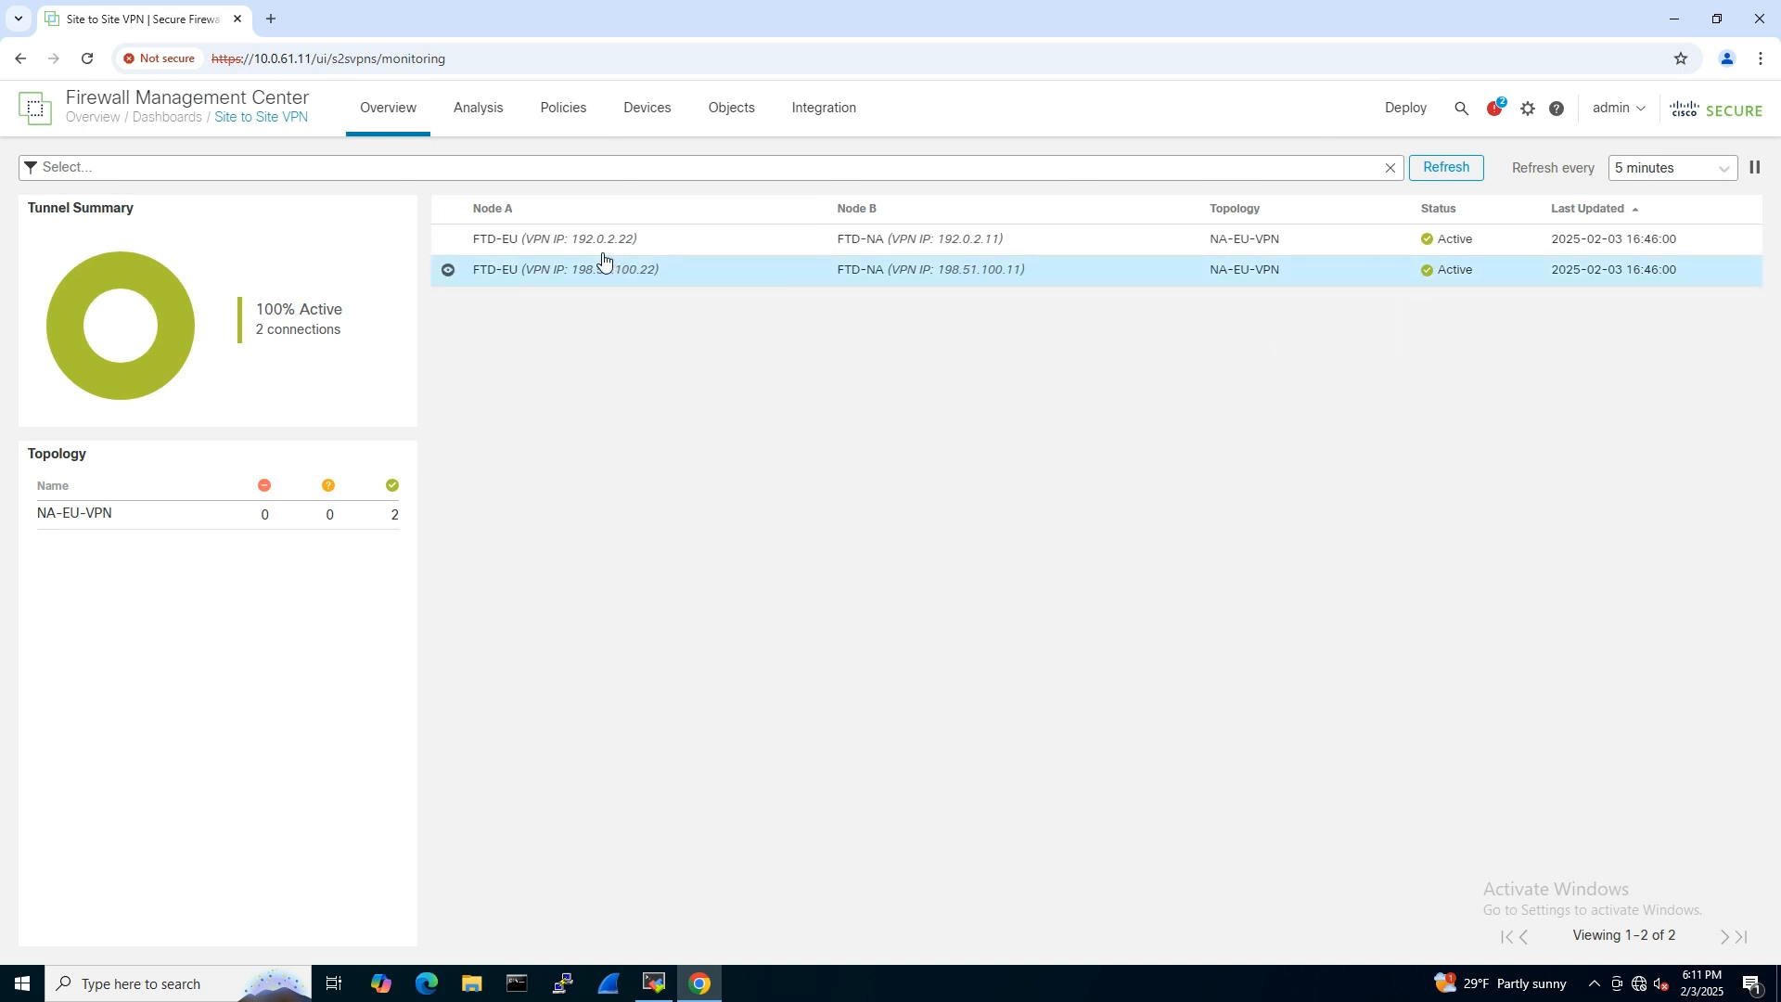
click(448, 241)
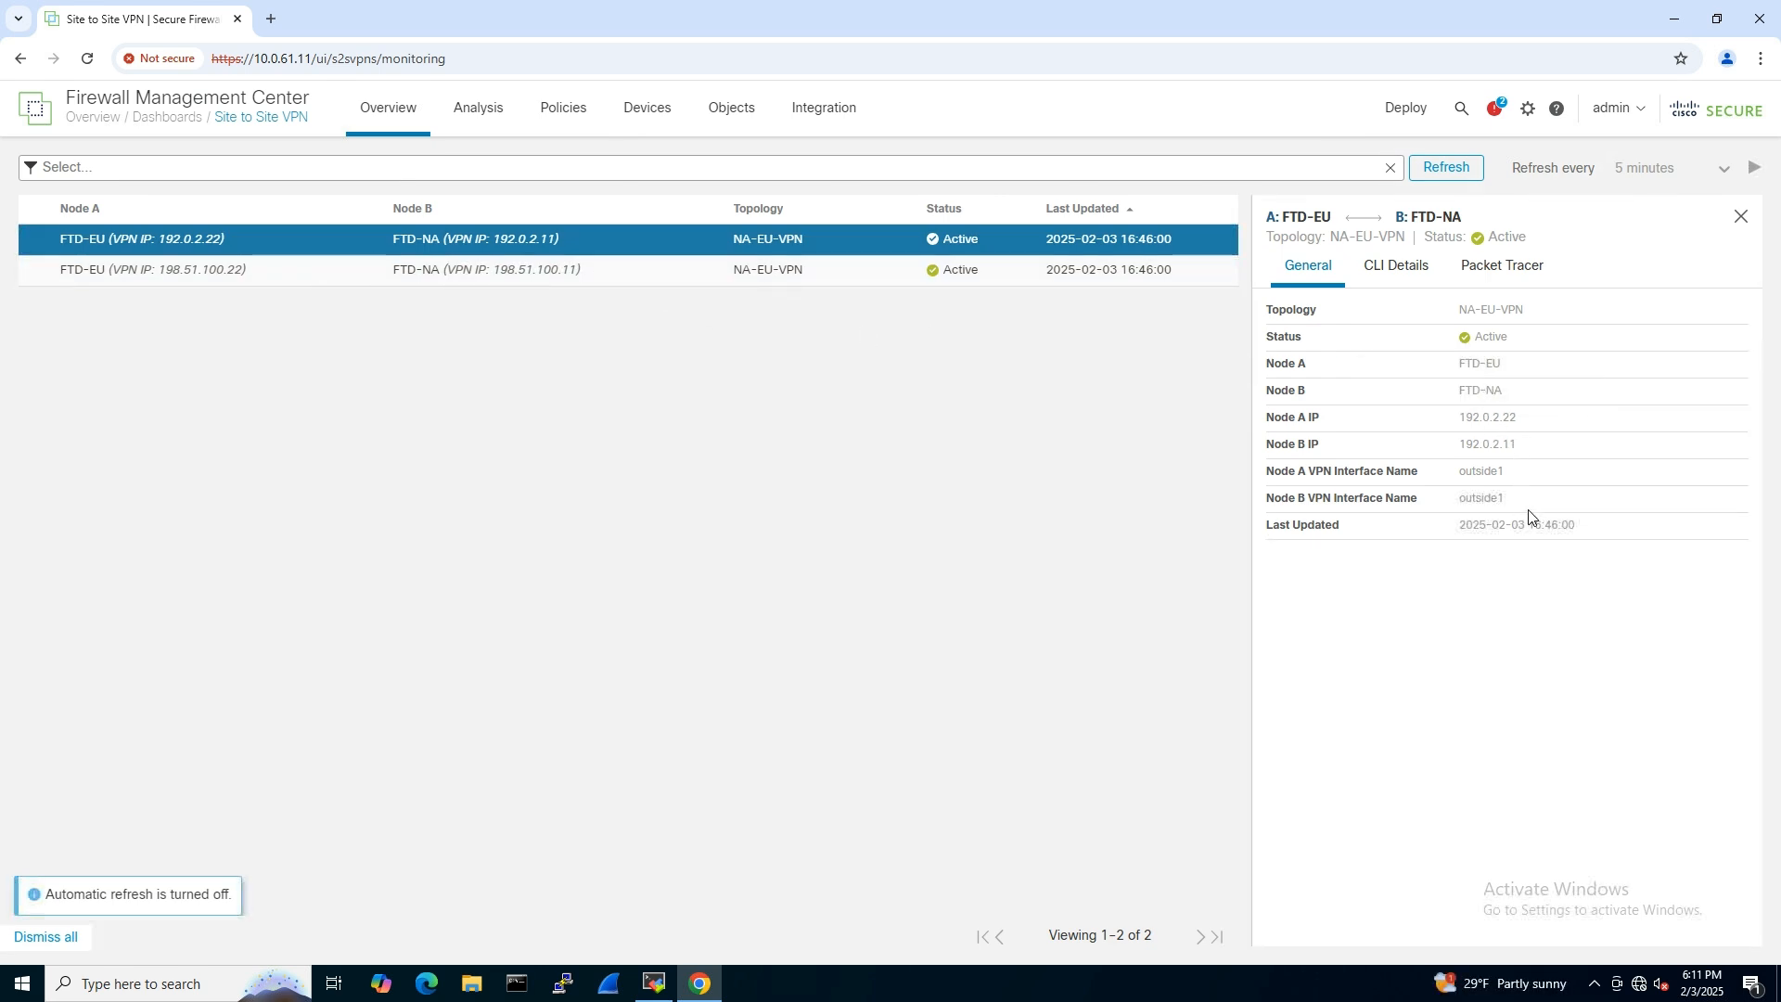
- Examine the tunnel's CLI details, including FTD-EU's output of show crypto ipsec sa peer 192.0.2.11
click(1397, 268)
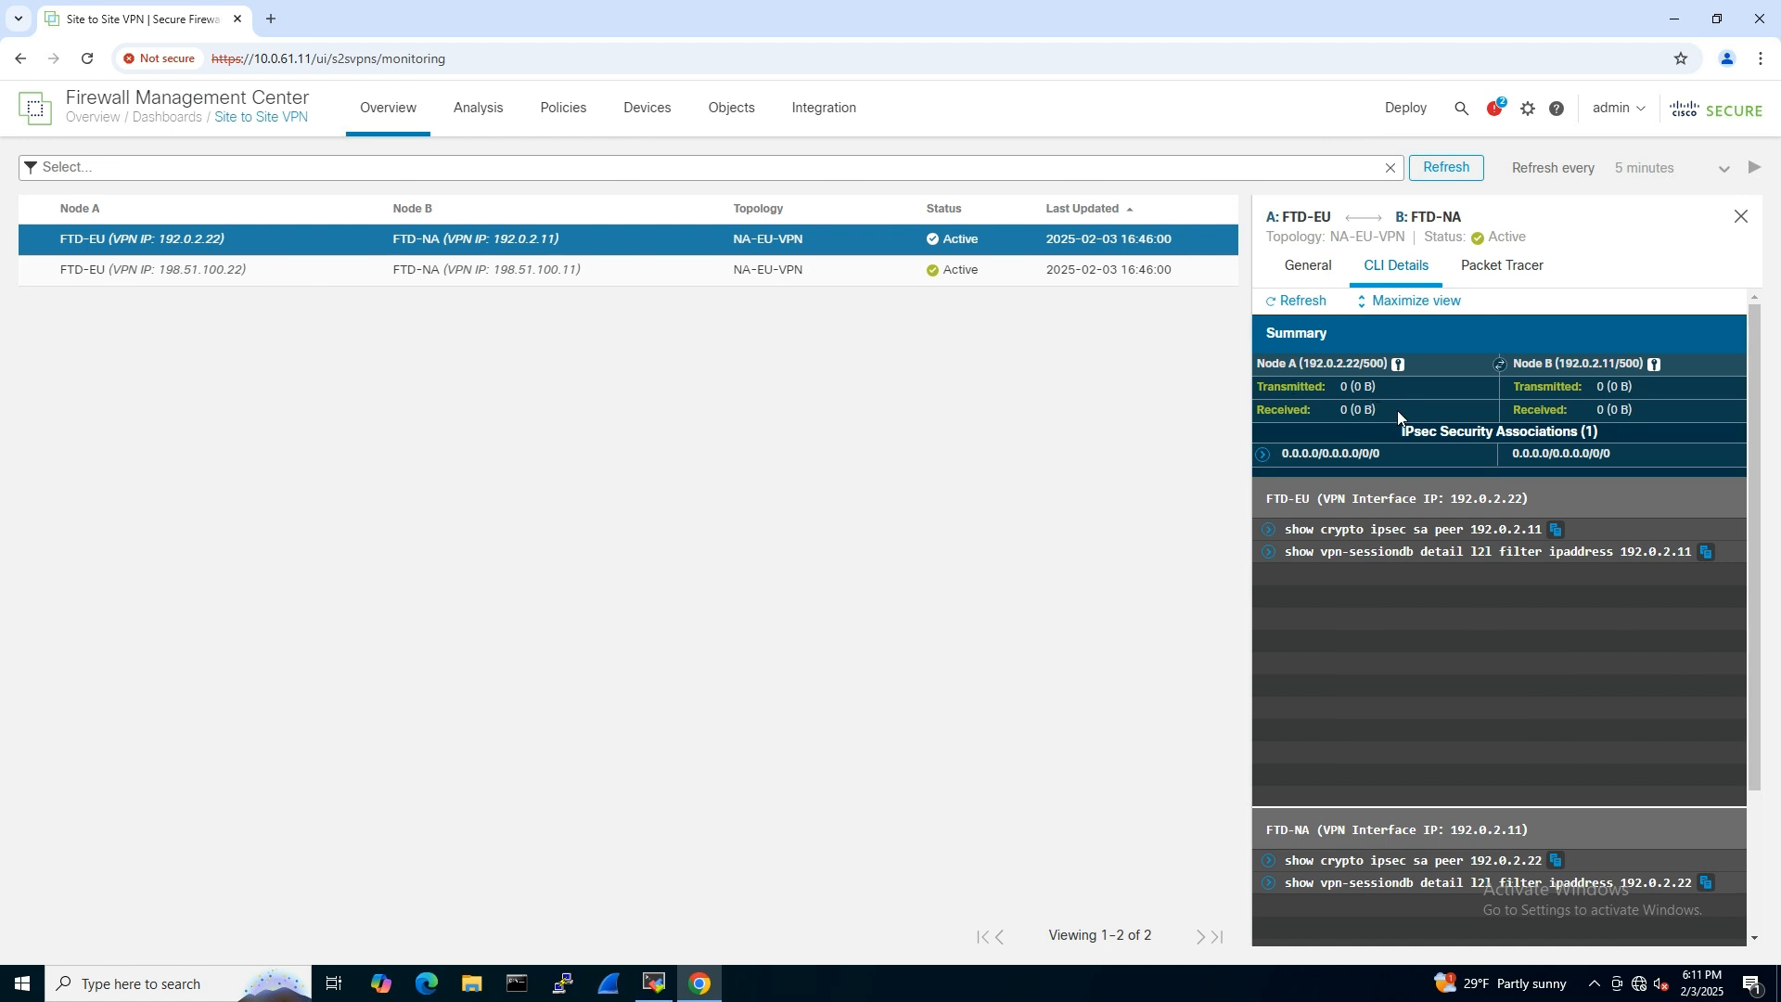
click(1270, 530)
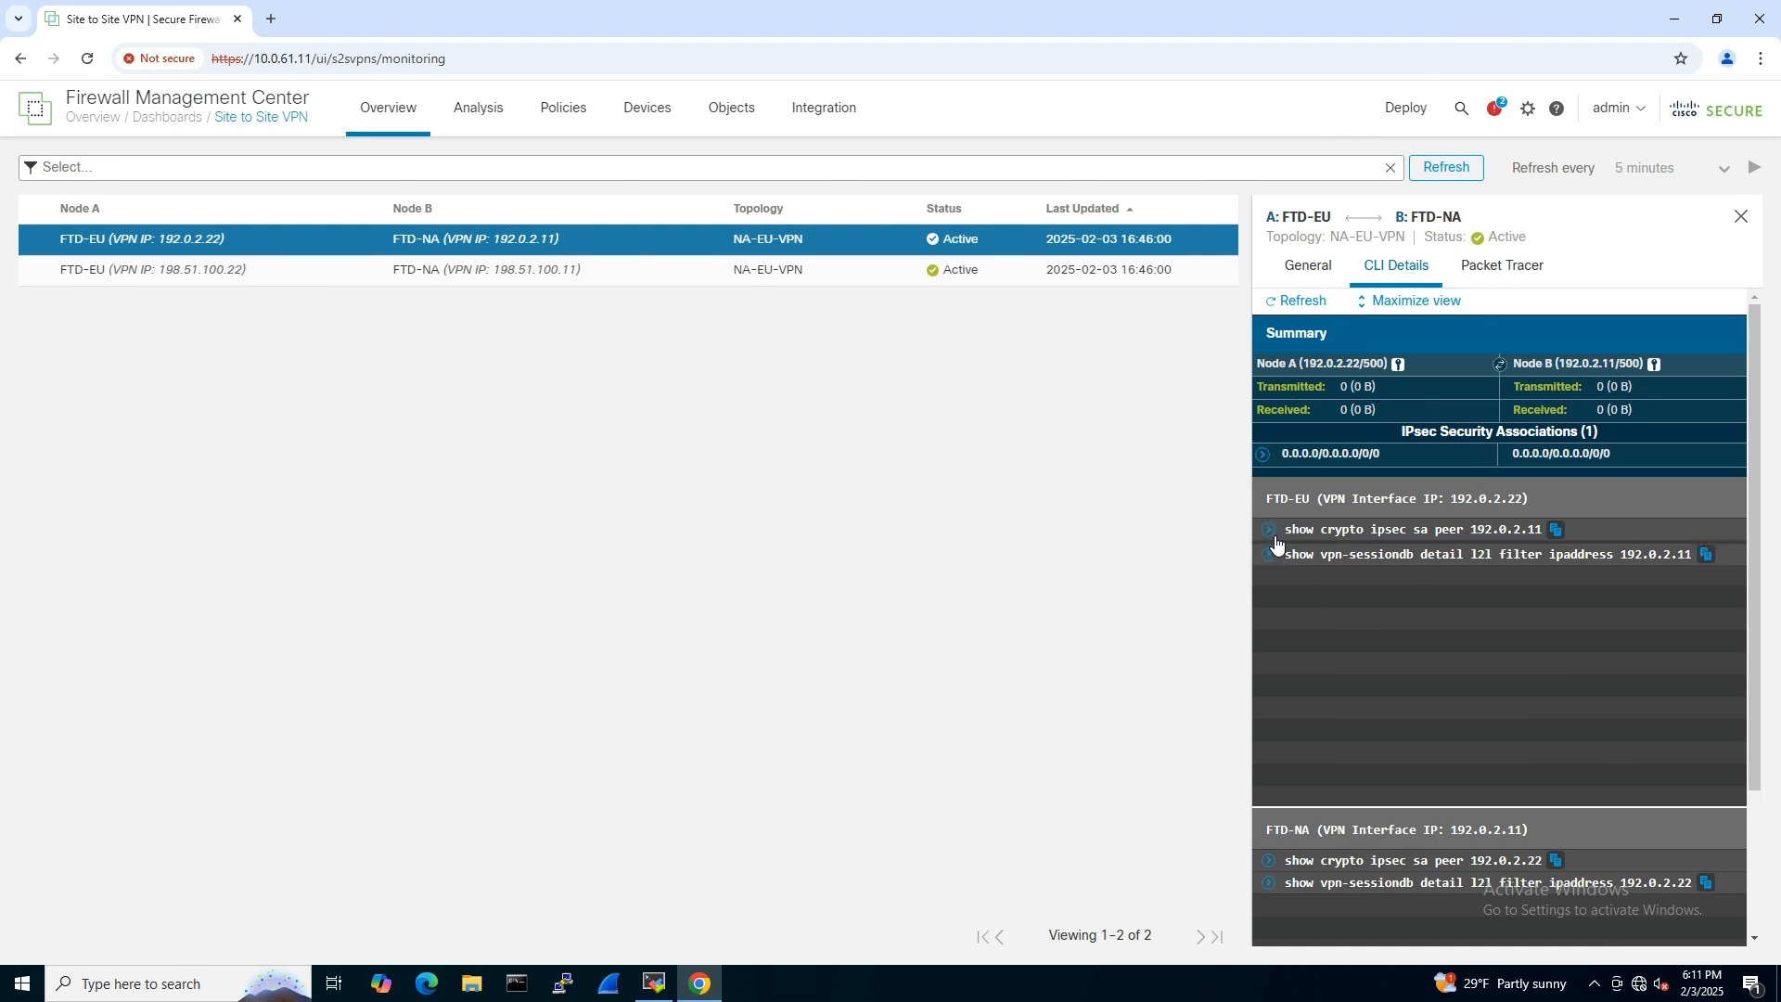
drag(1739, 576, 1741, 650)
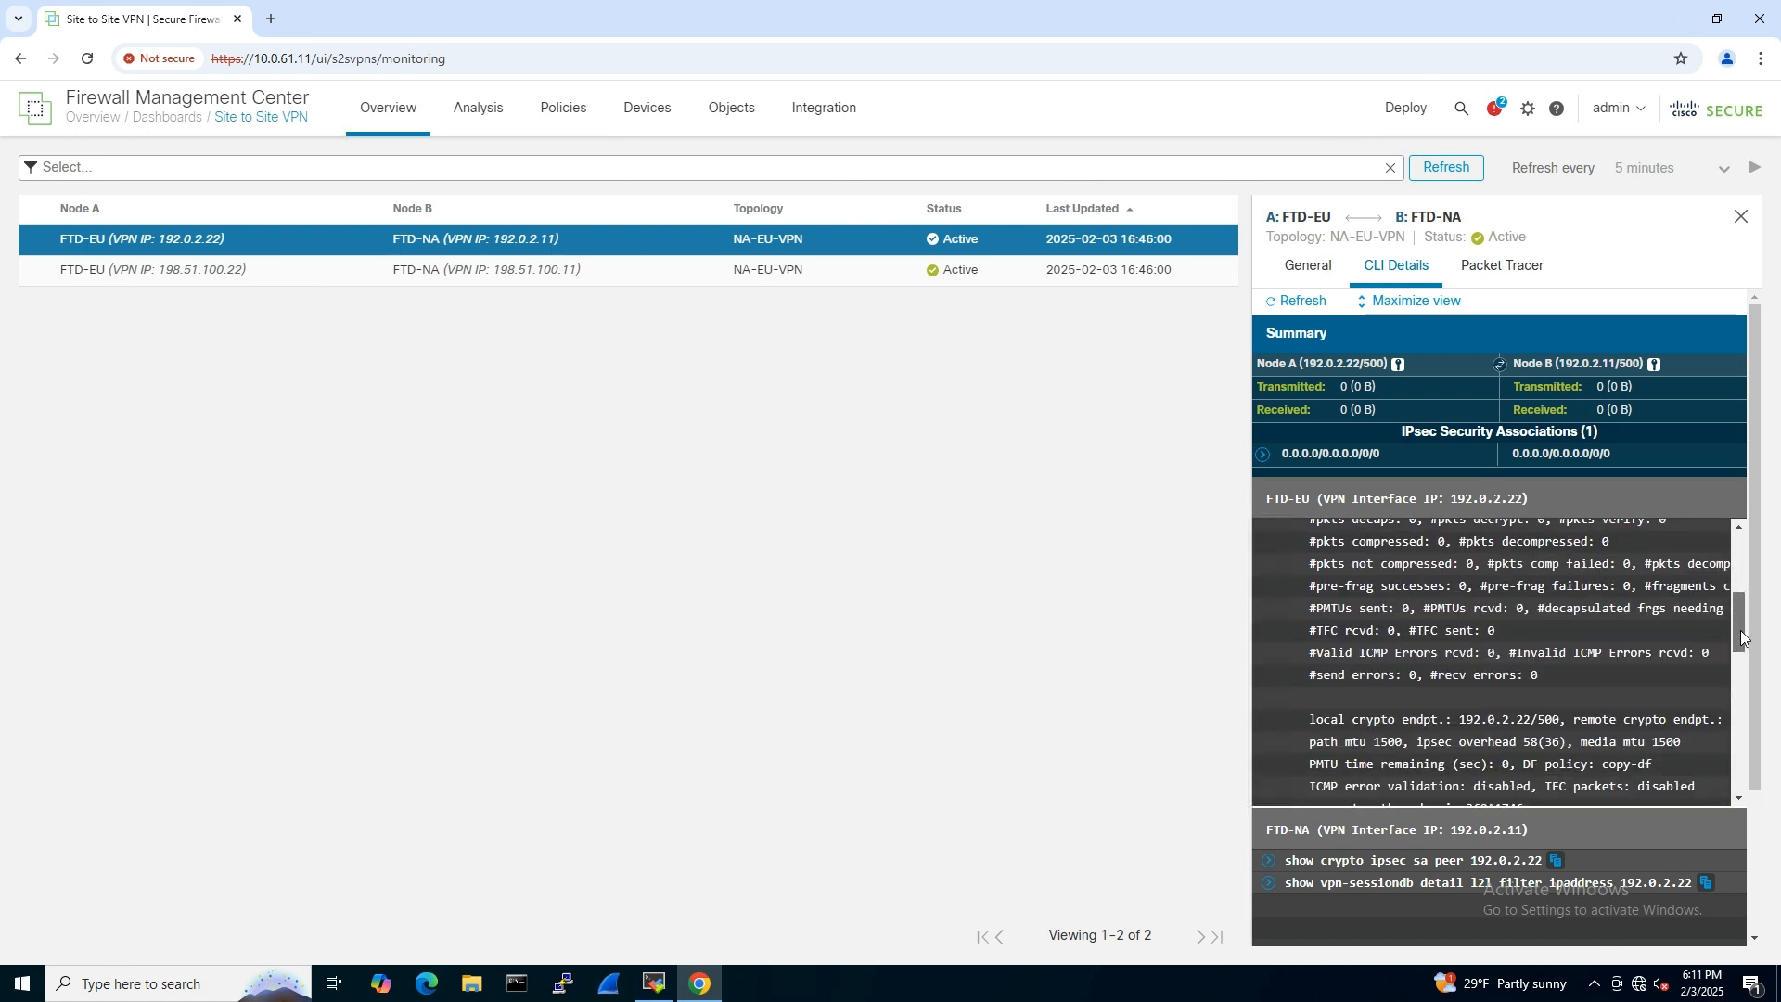
- Close the tunnel details and open the static route settings of the FTD-EU device
click(1741, 219)
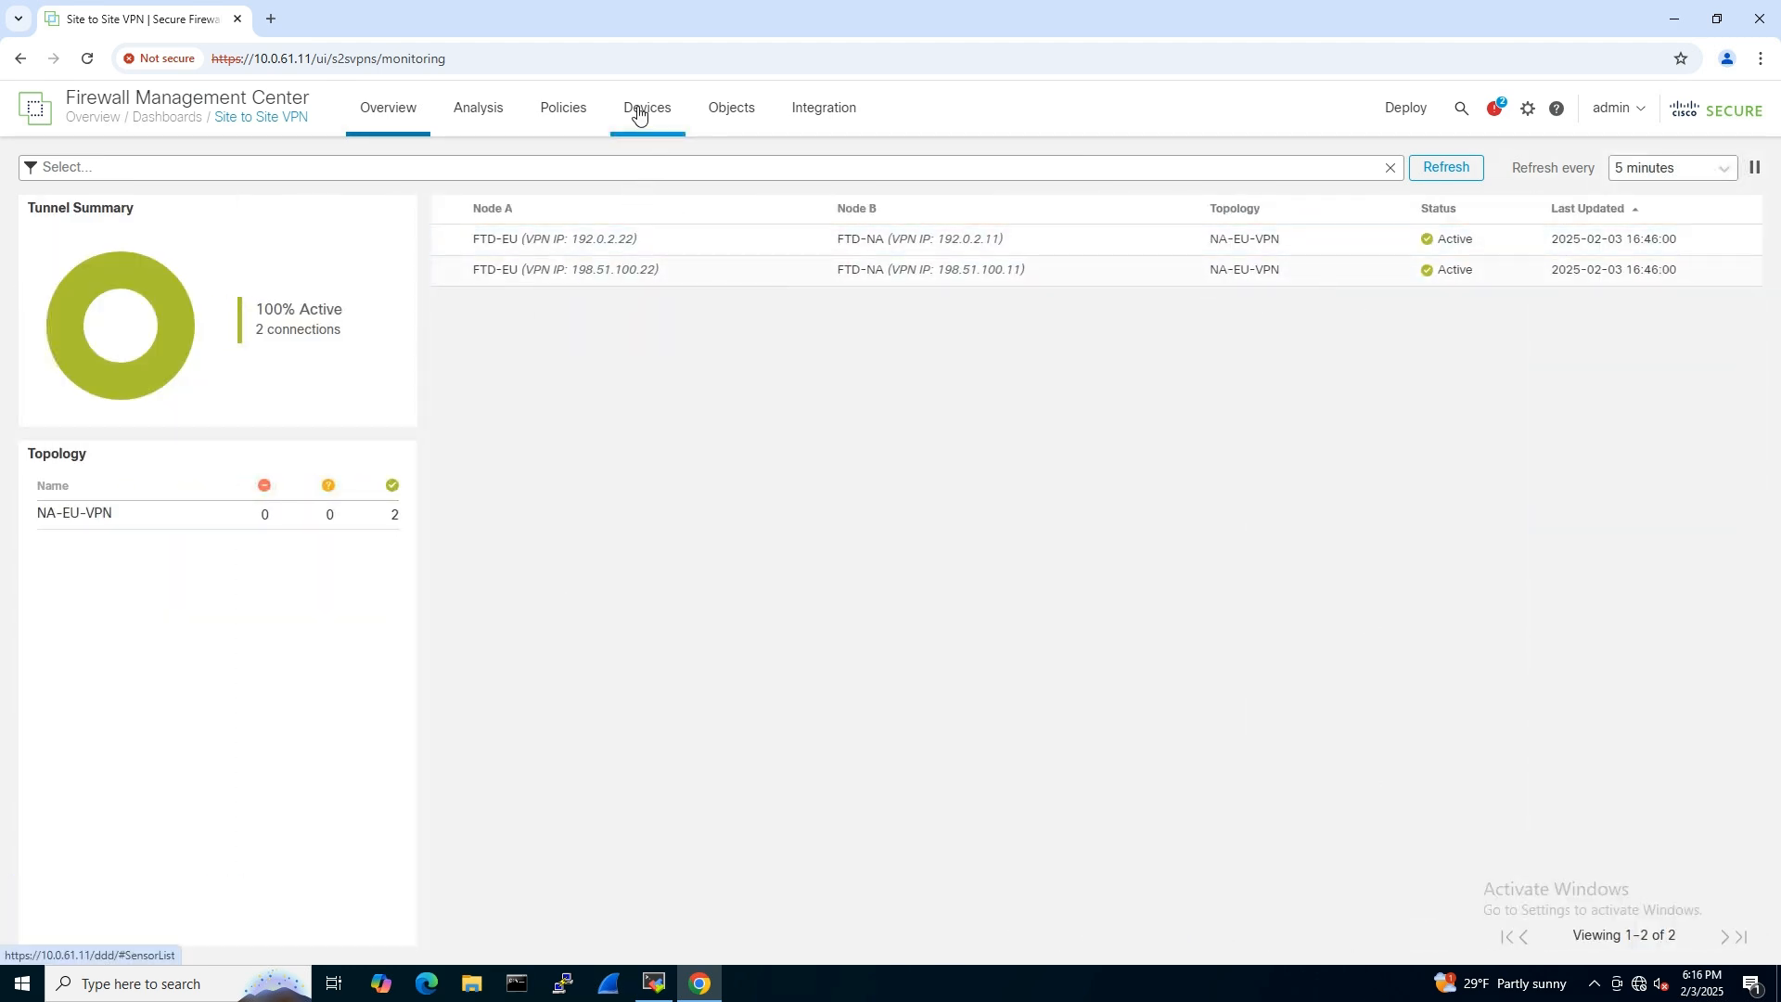
mouse_move(639, 111)
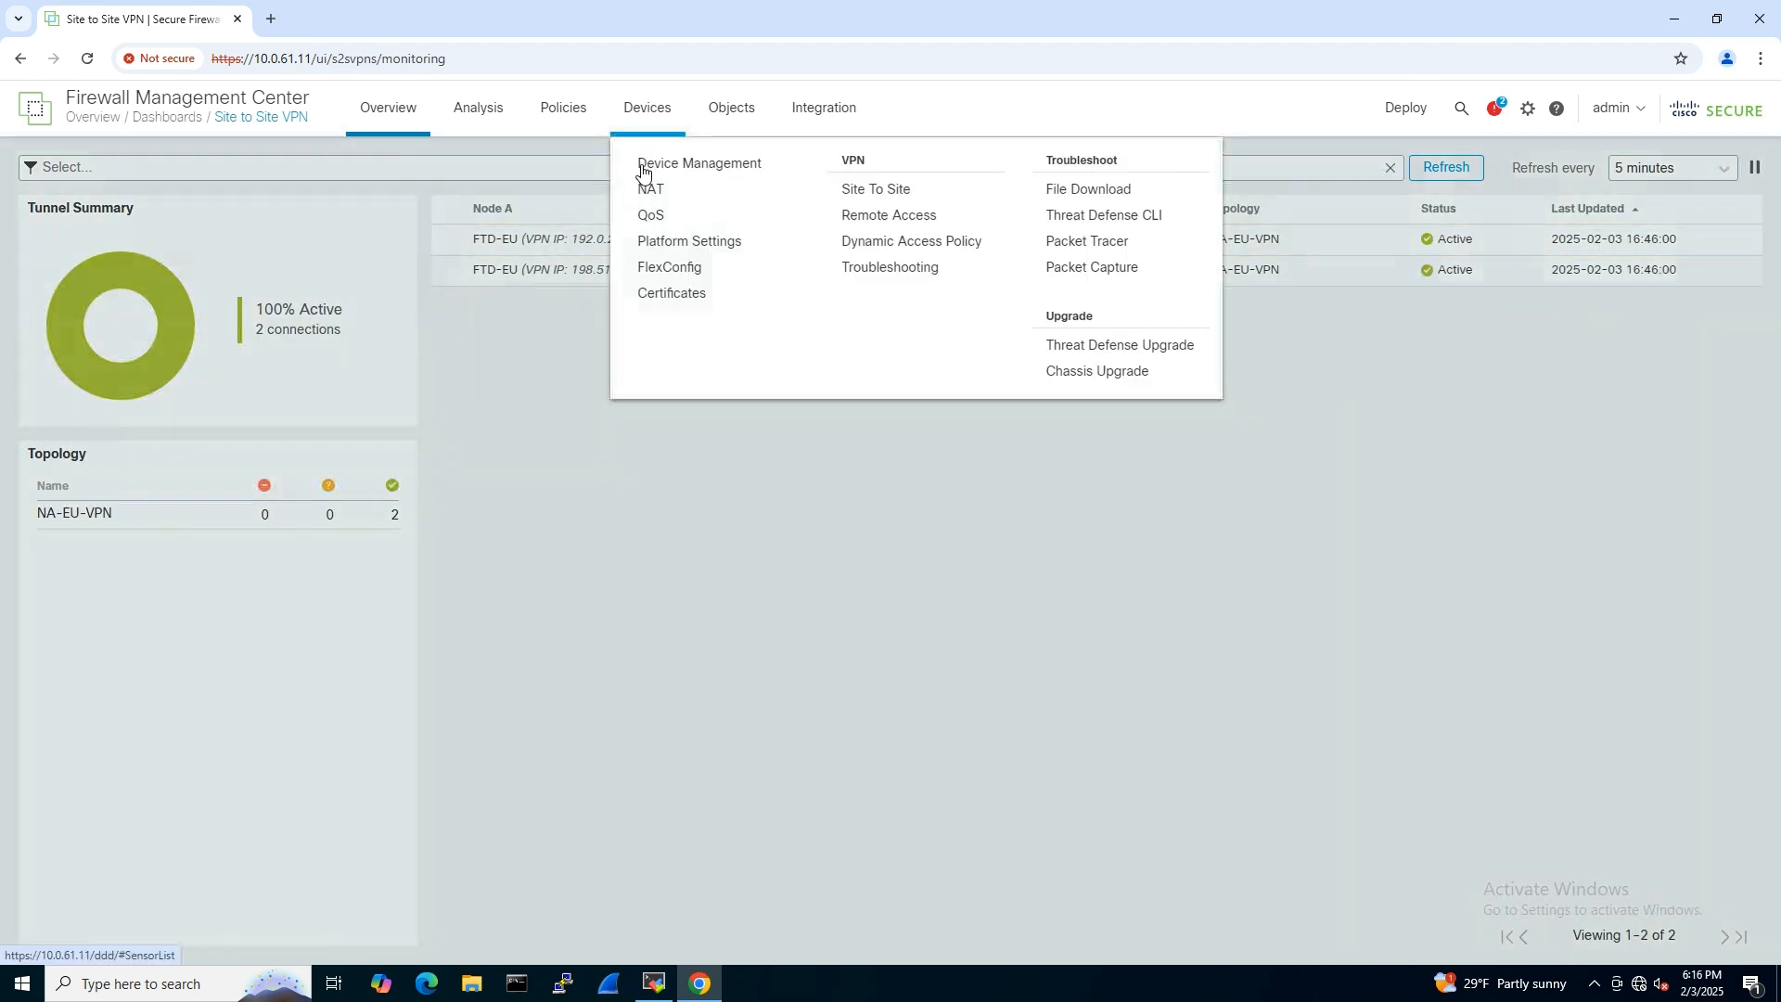
click(727, 167)
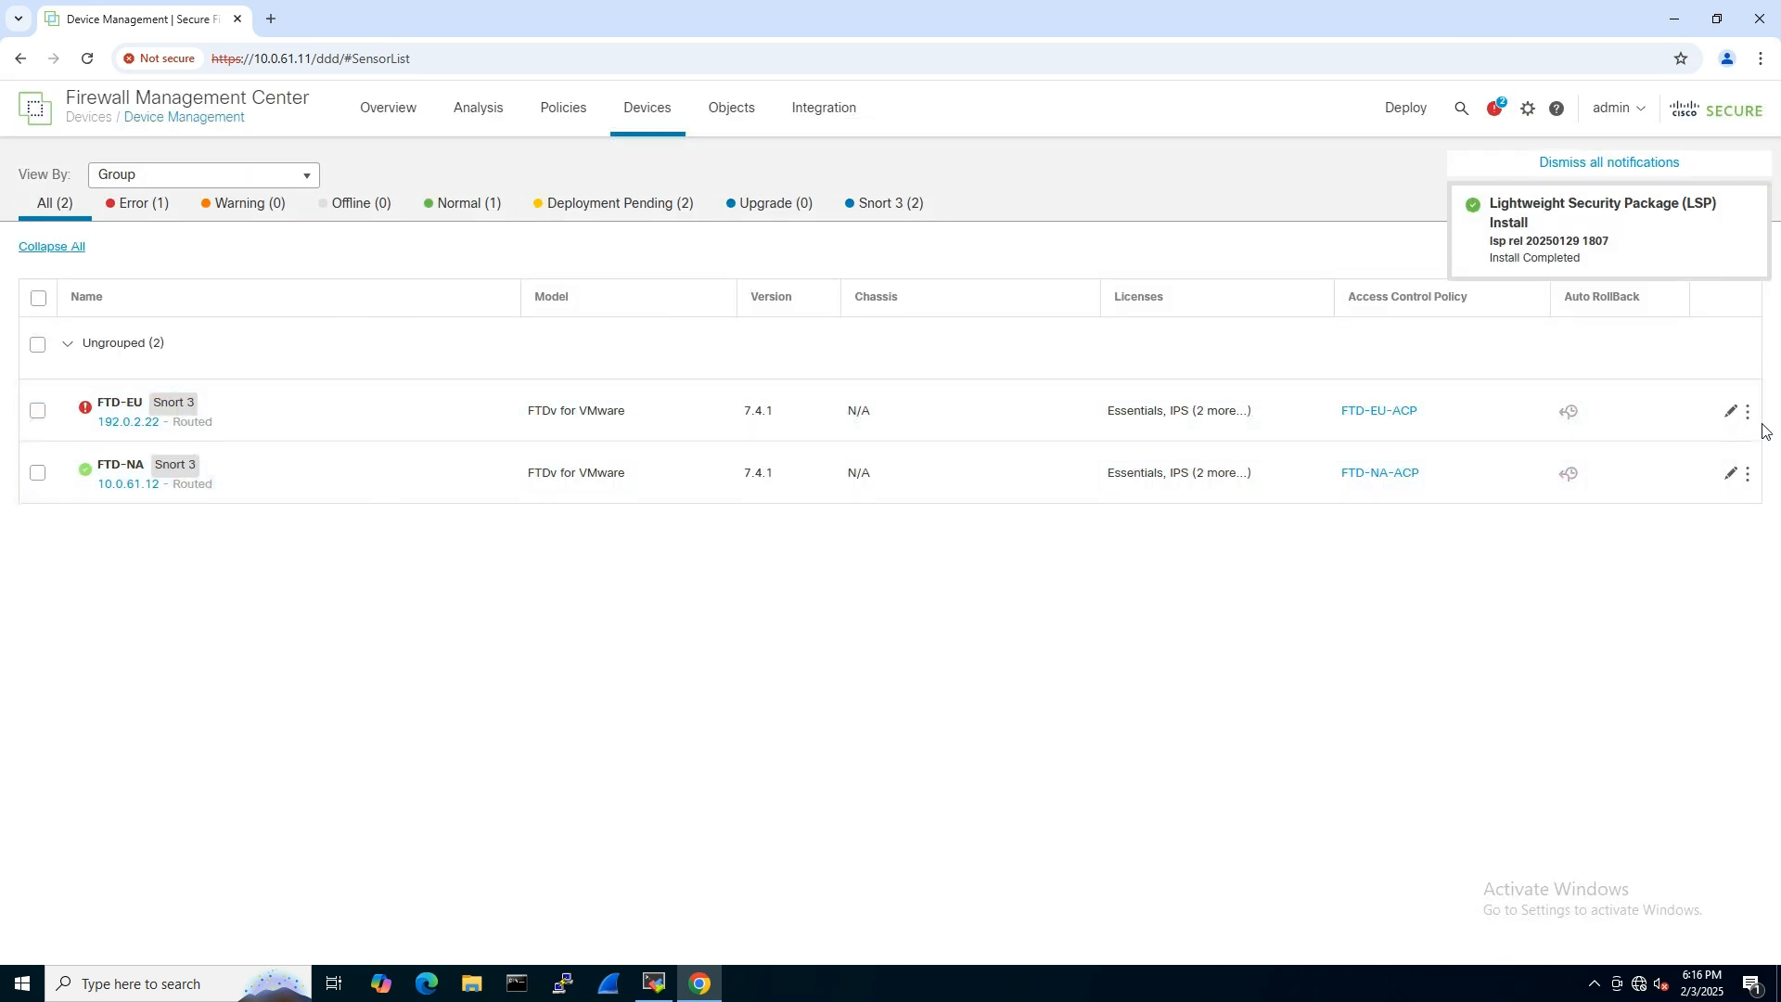
click(1730, 413)
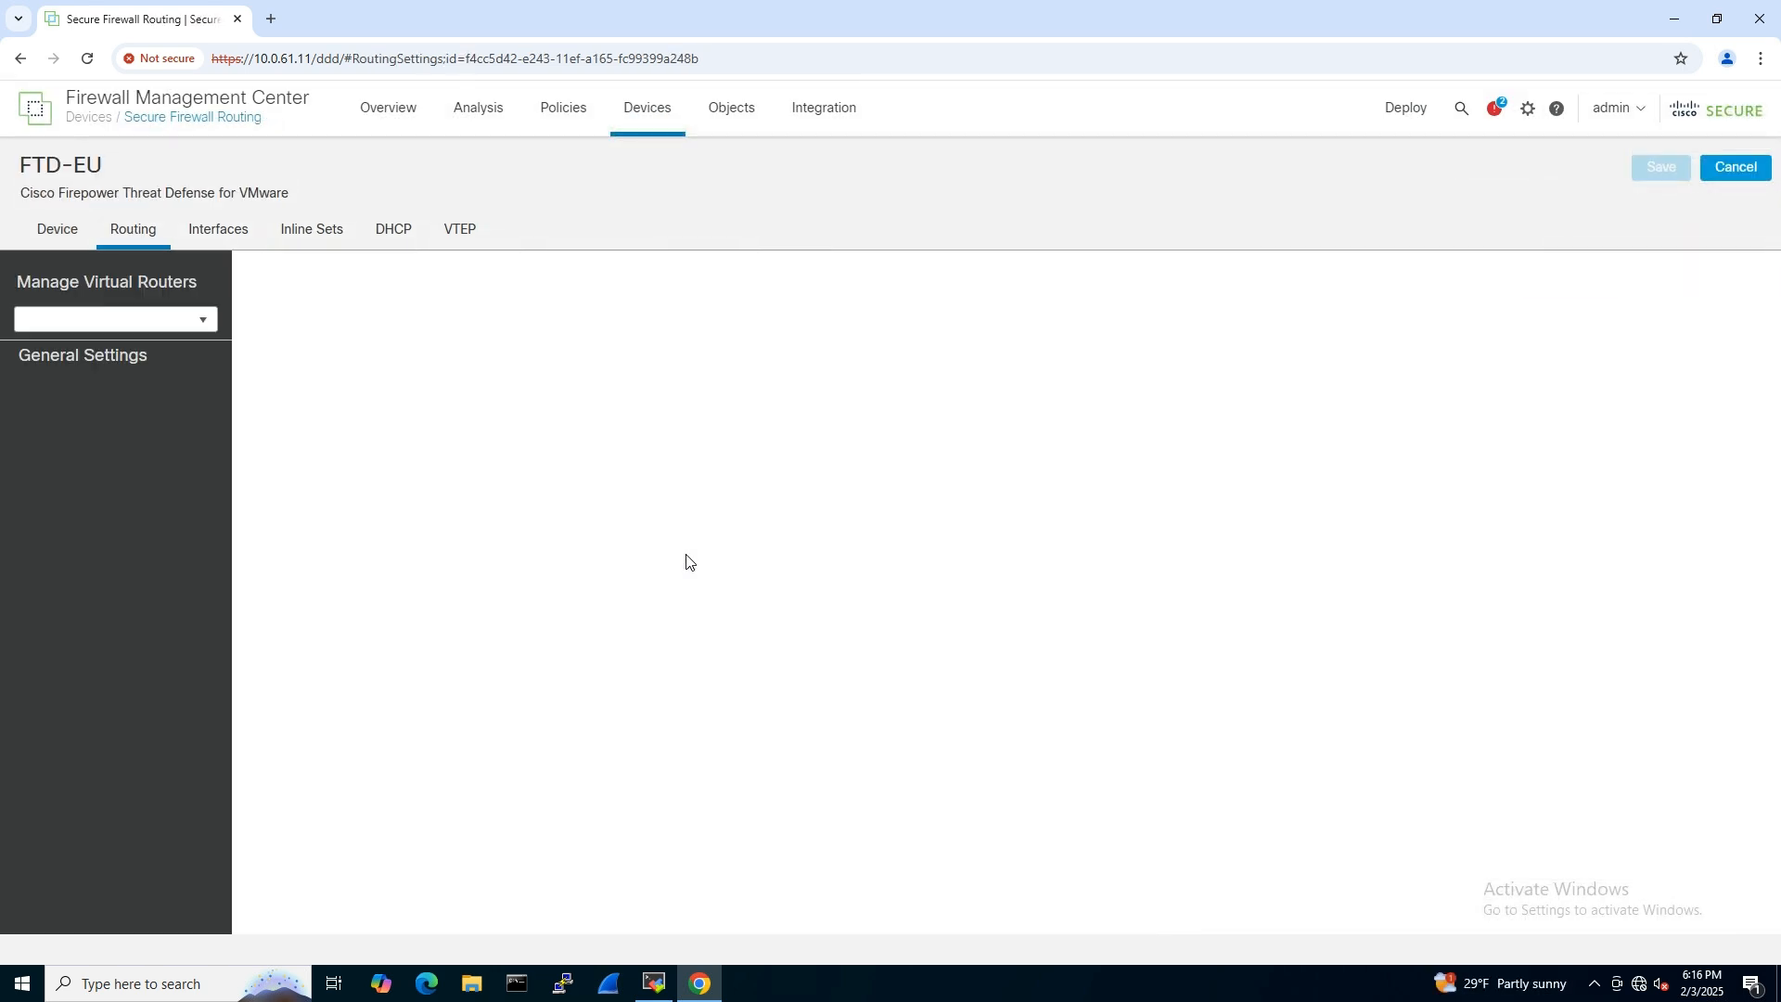
click(70, 669)
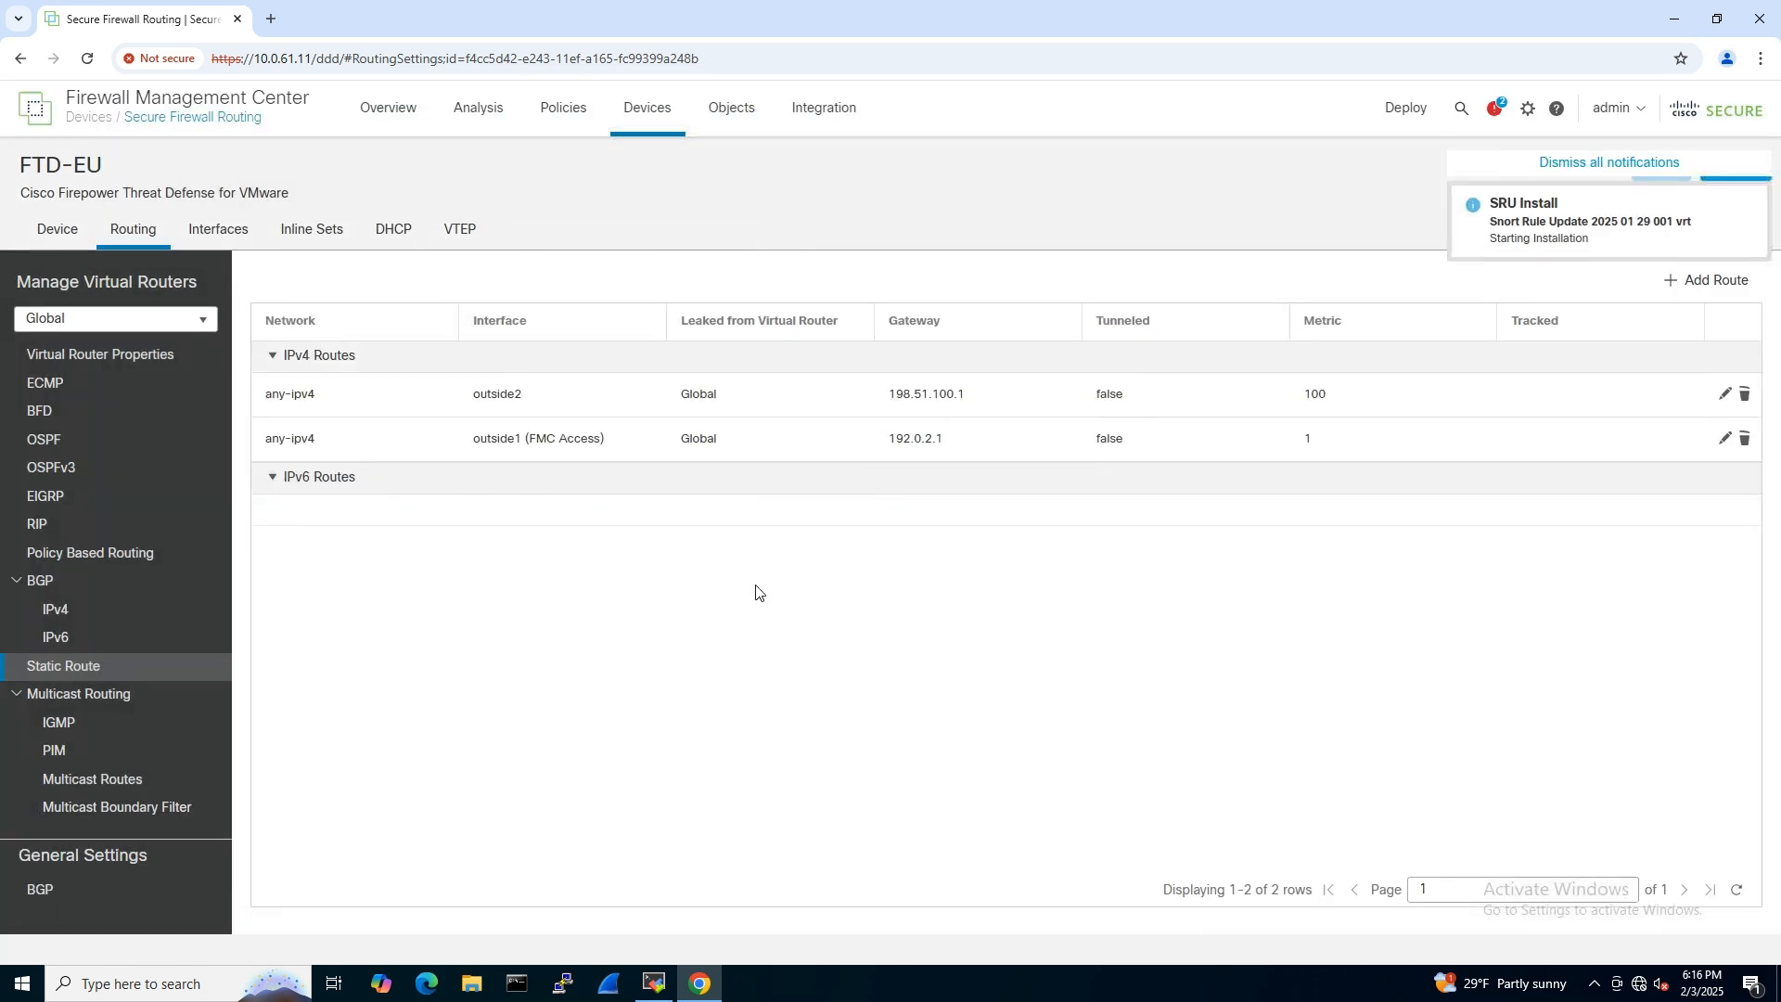
- Start a new IPv4 static route on FTD-EU using interface outside1_NA_vti_1 and destination network N-10.0.61.0
click(1610, 167)
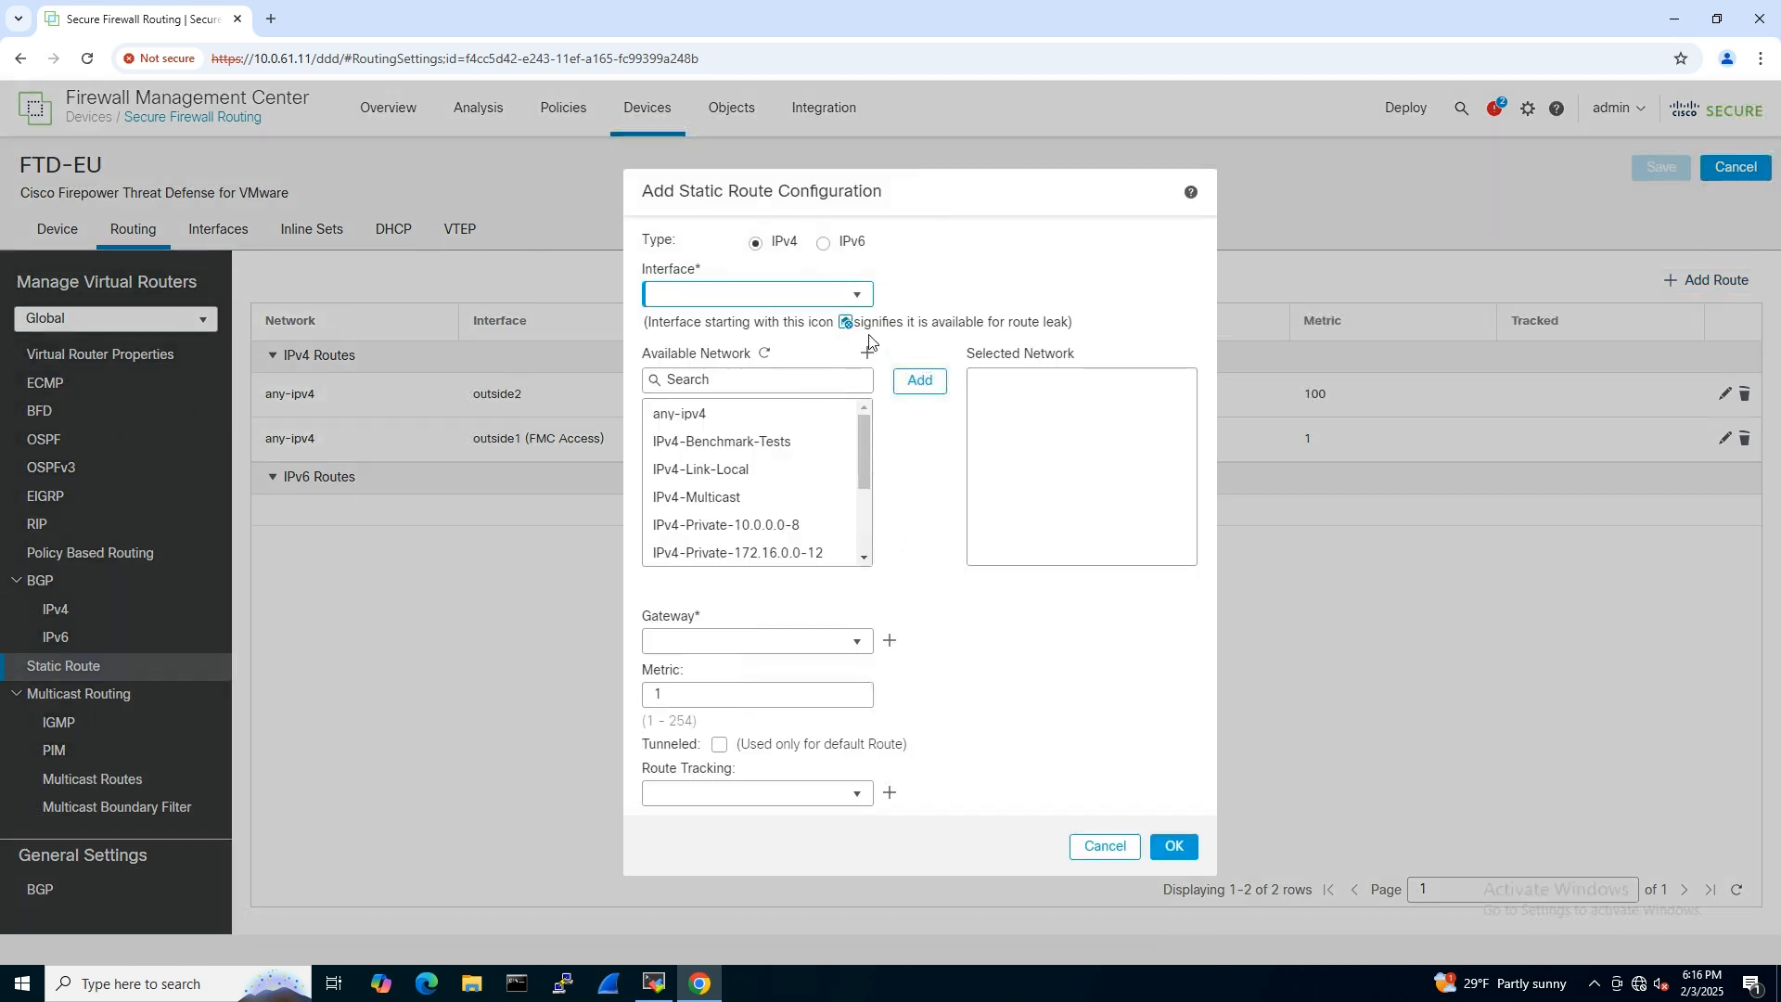
click(859, 296)
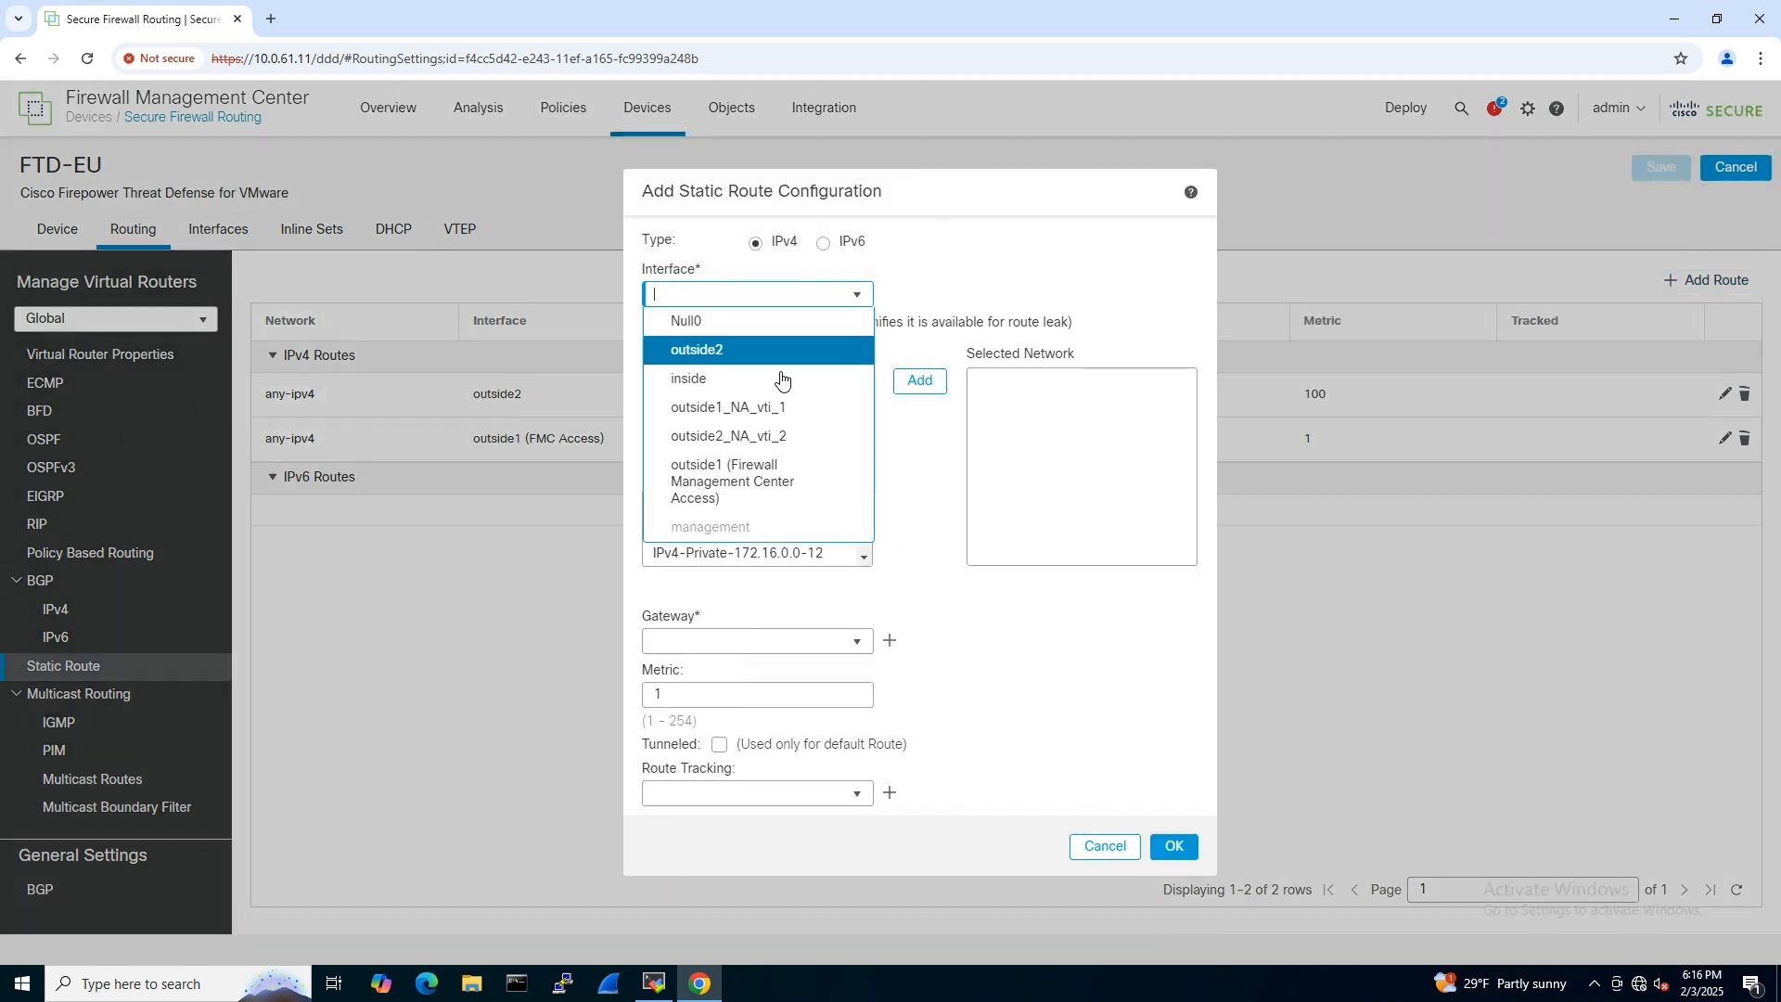
click(769, 420)
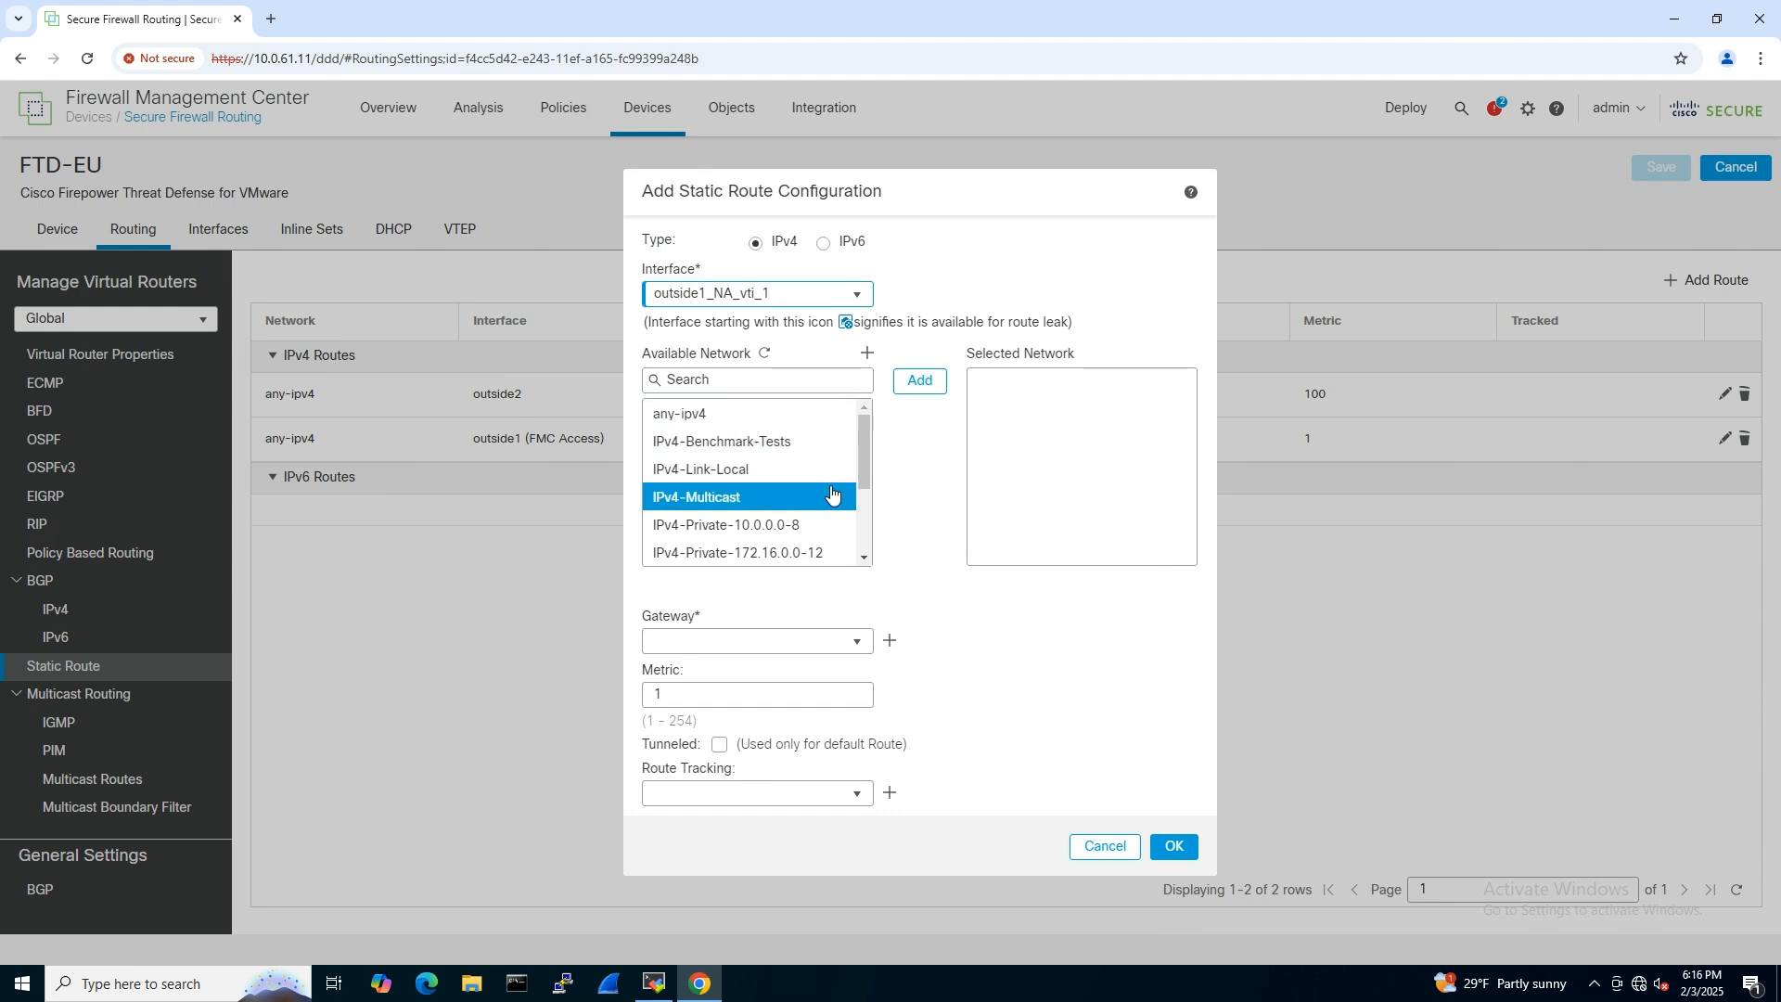
click(740, 379)
text(10.0.)
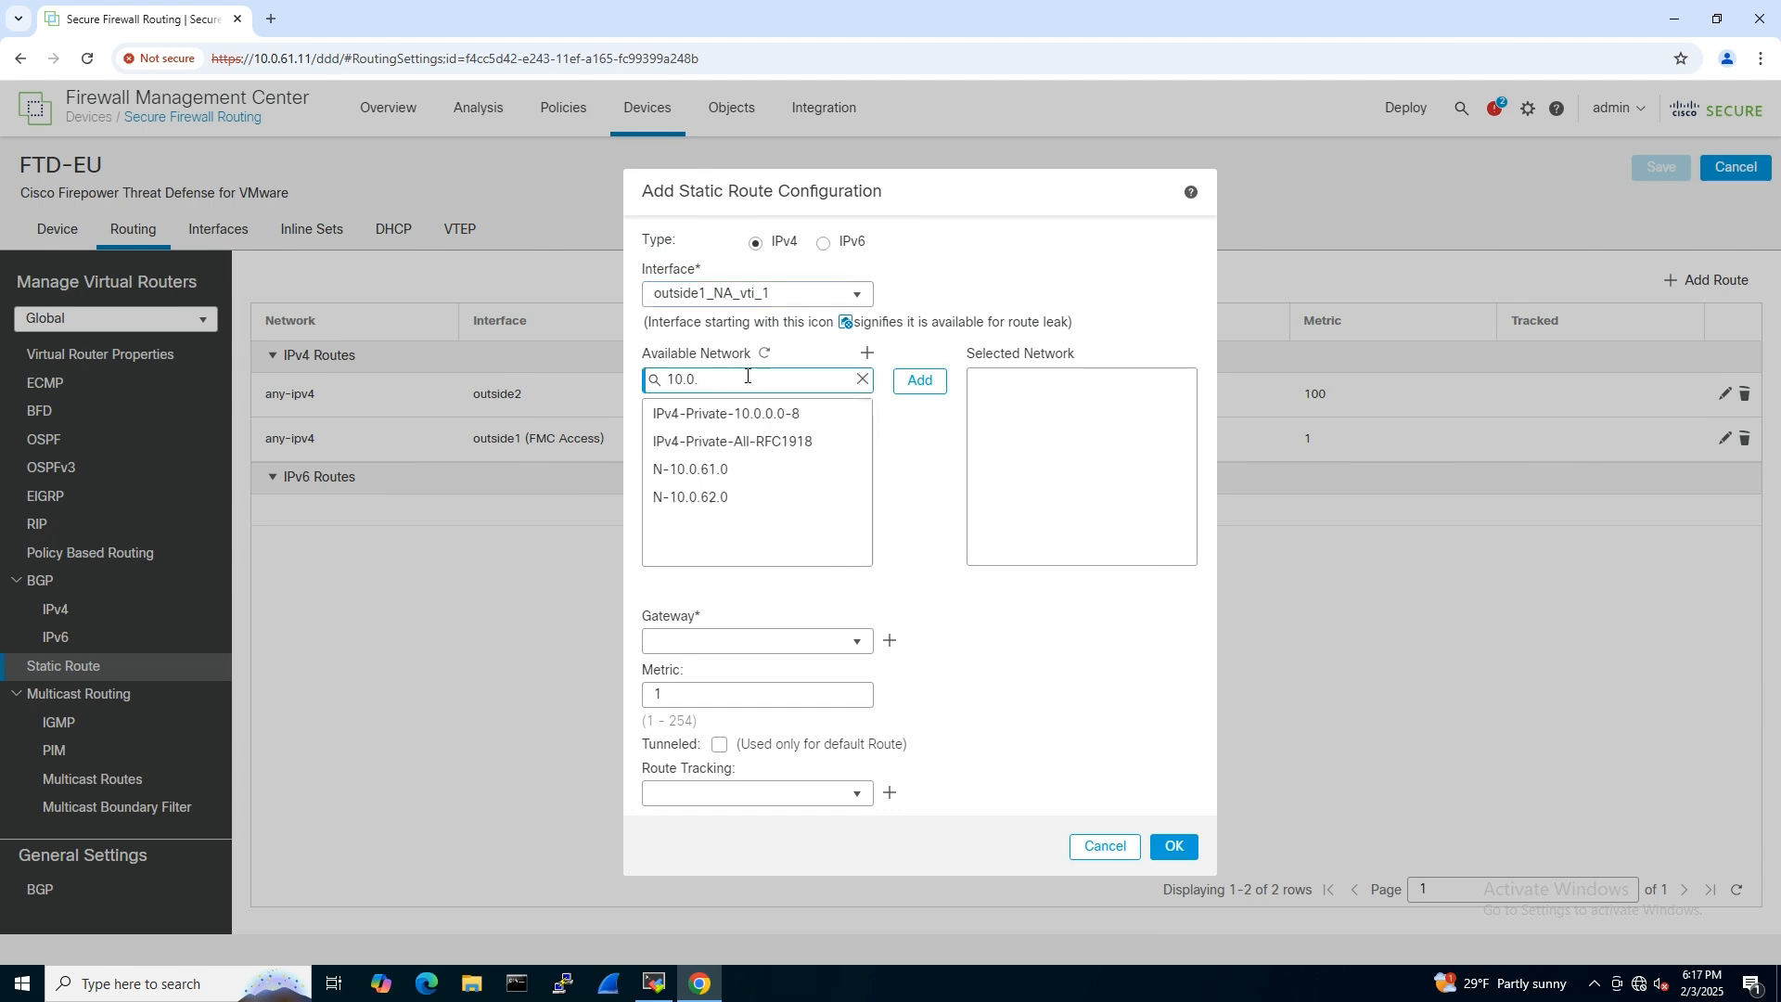
click(705, 469)
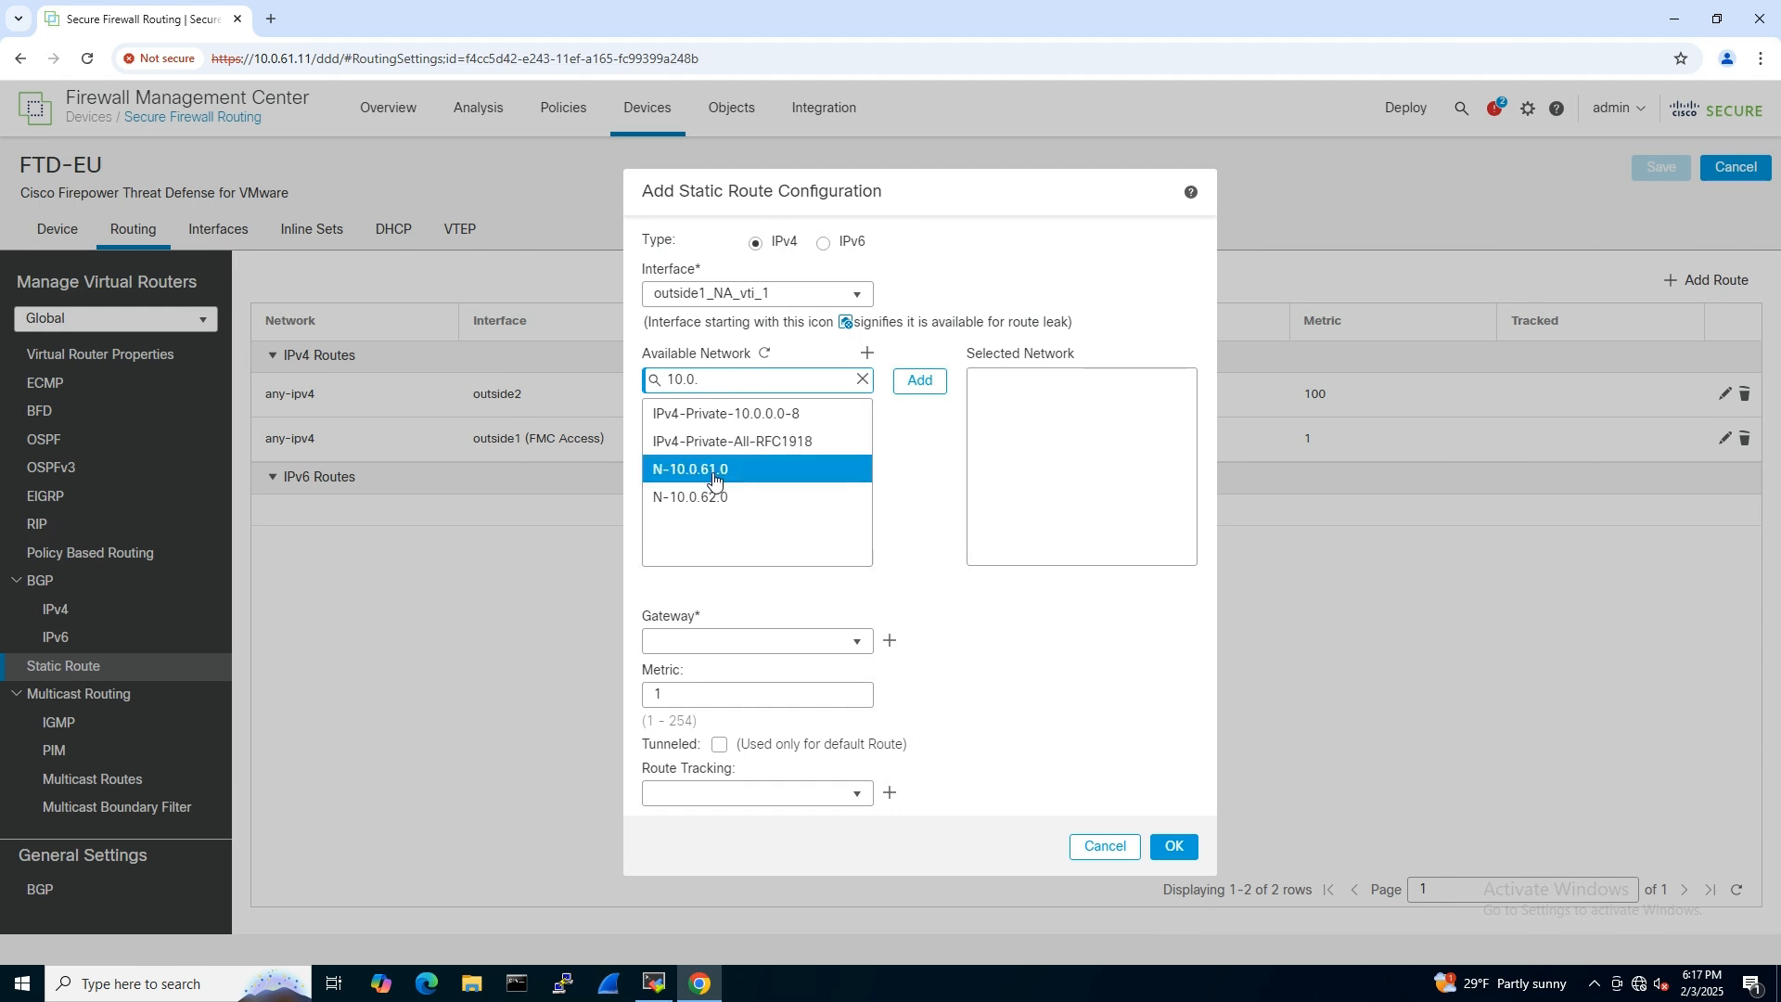
click(923, 382)
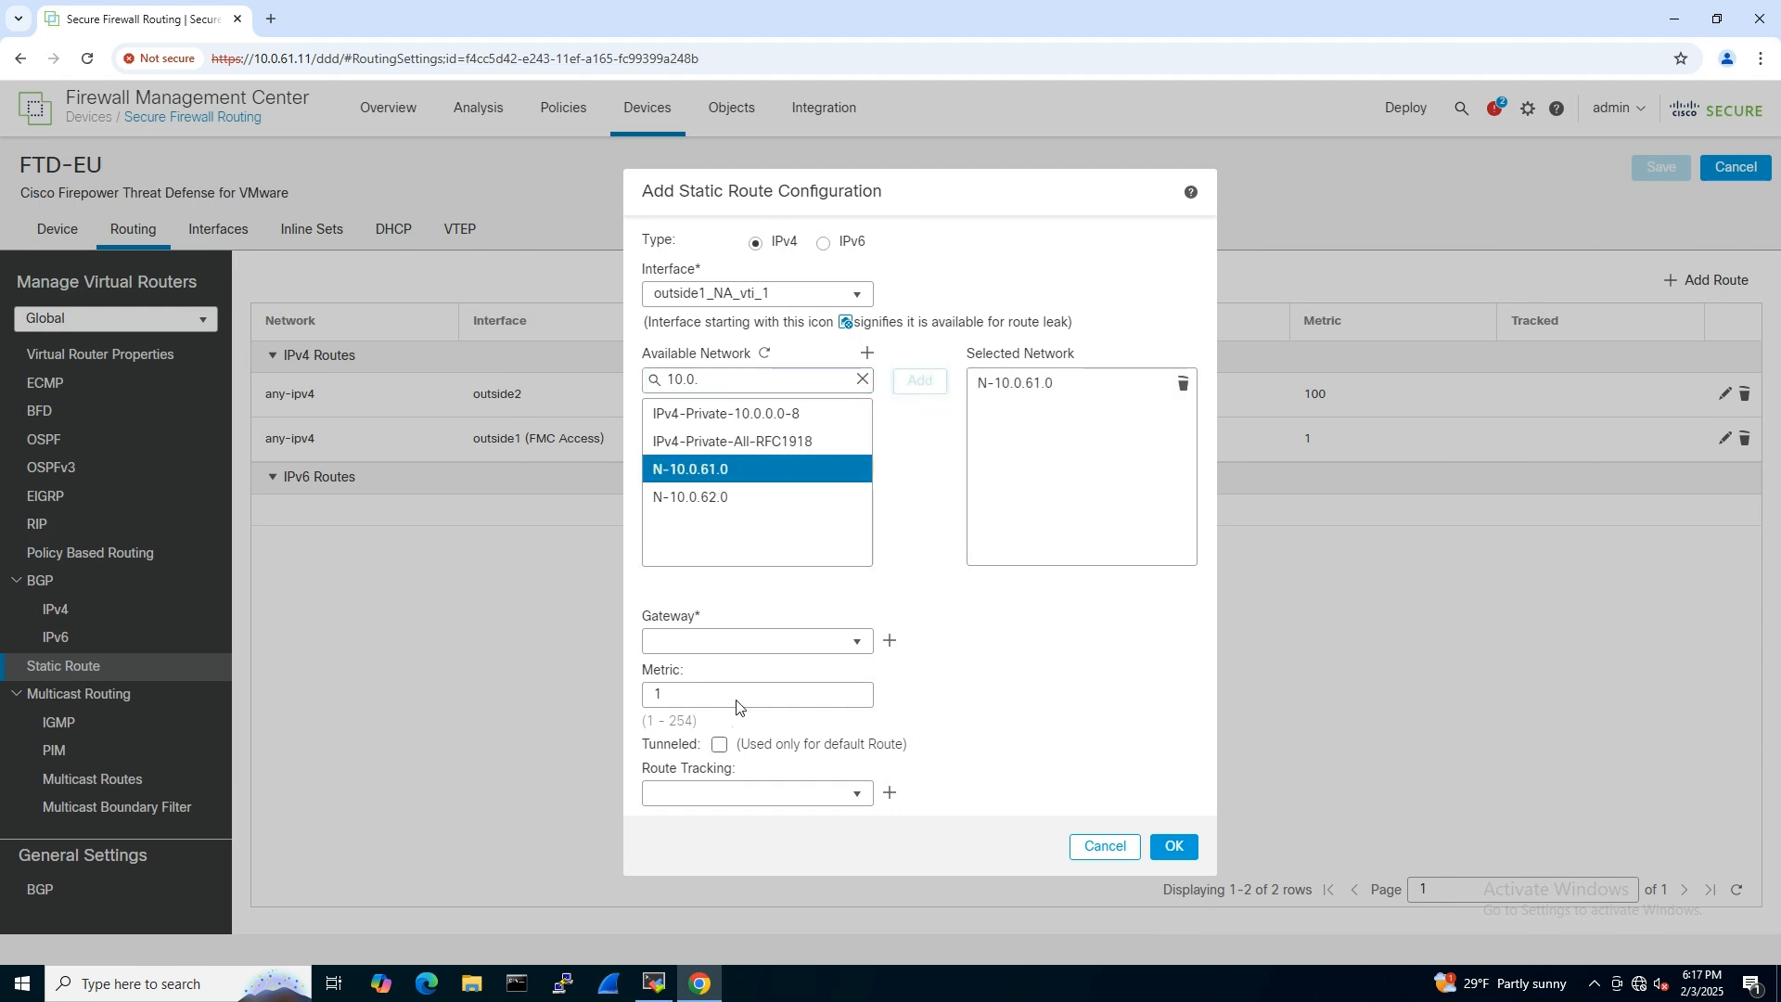
- Set the outside1_NA_vti_1 route's gateway to 169.254.2.1 and add the route
click(693, 644)
text(169)
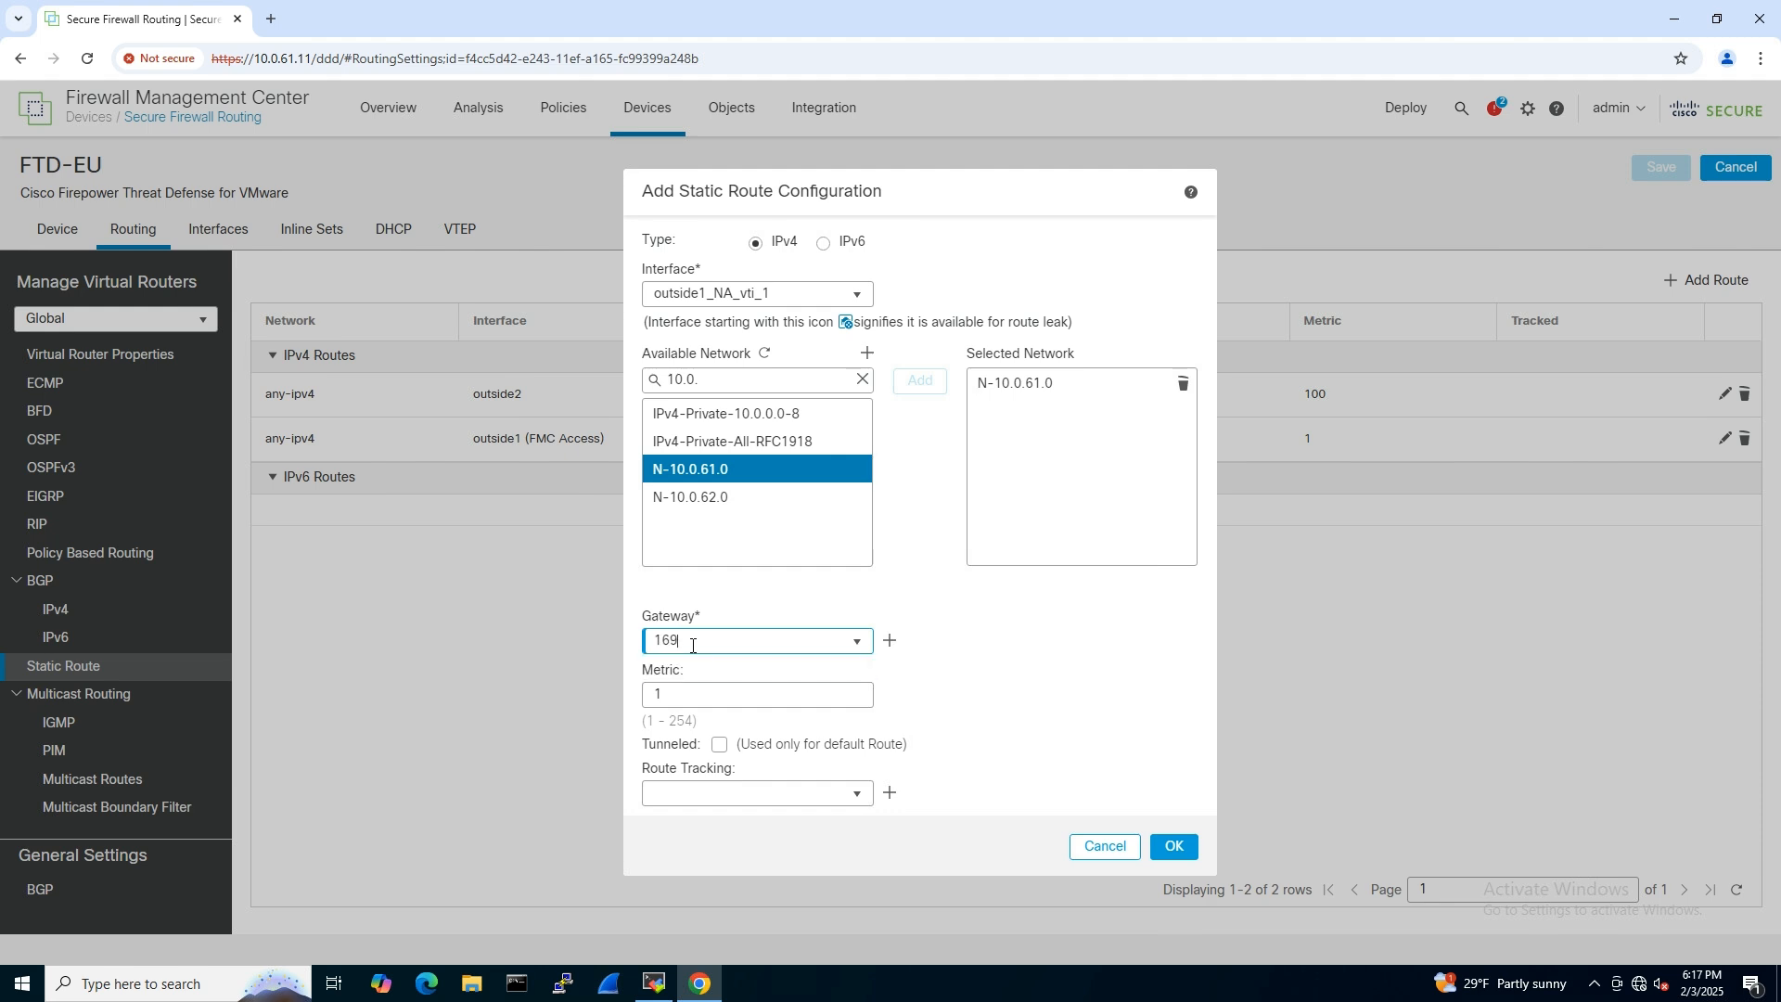
text(.254.2.1)
click(1174, 847)
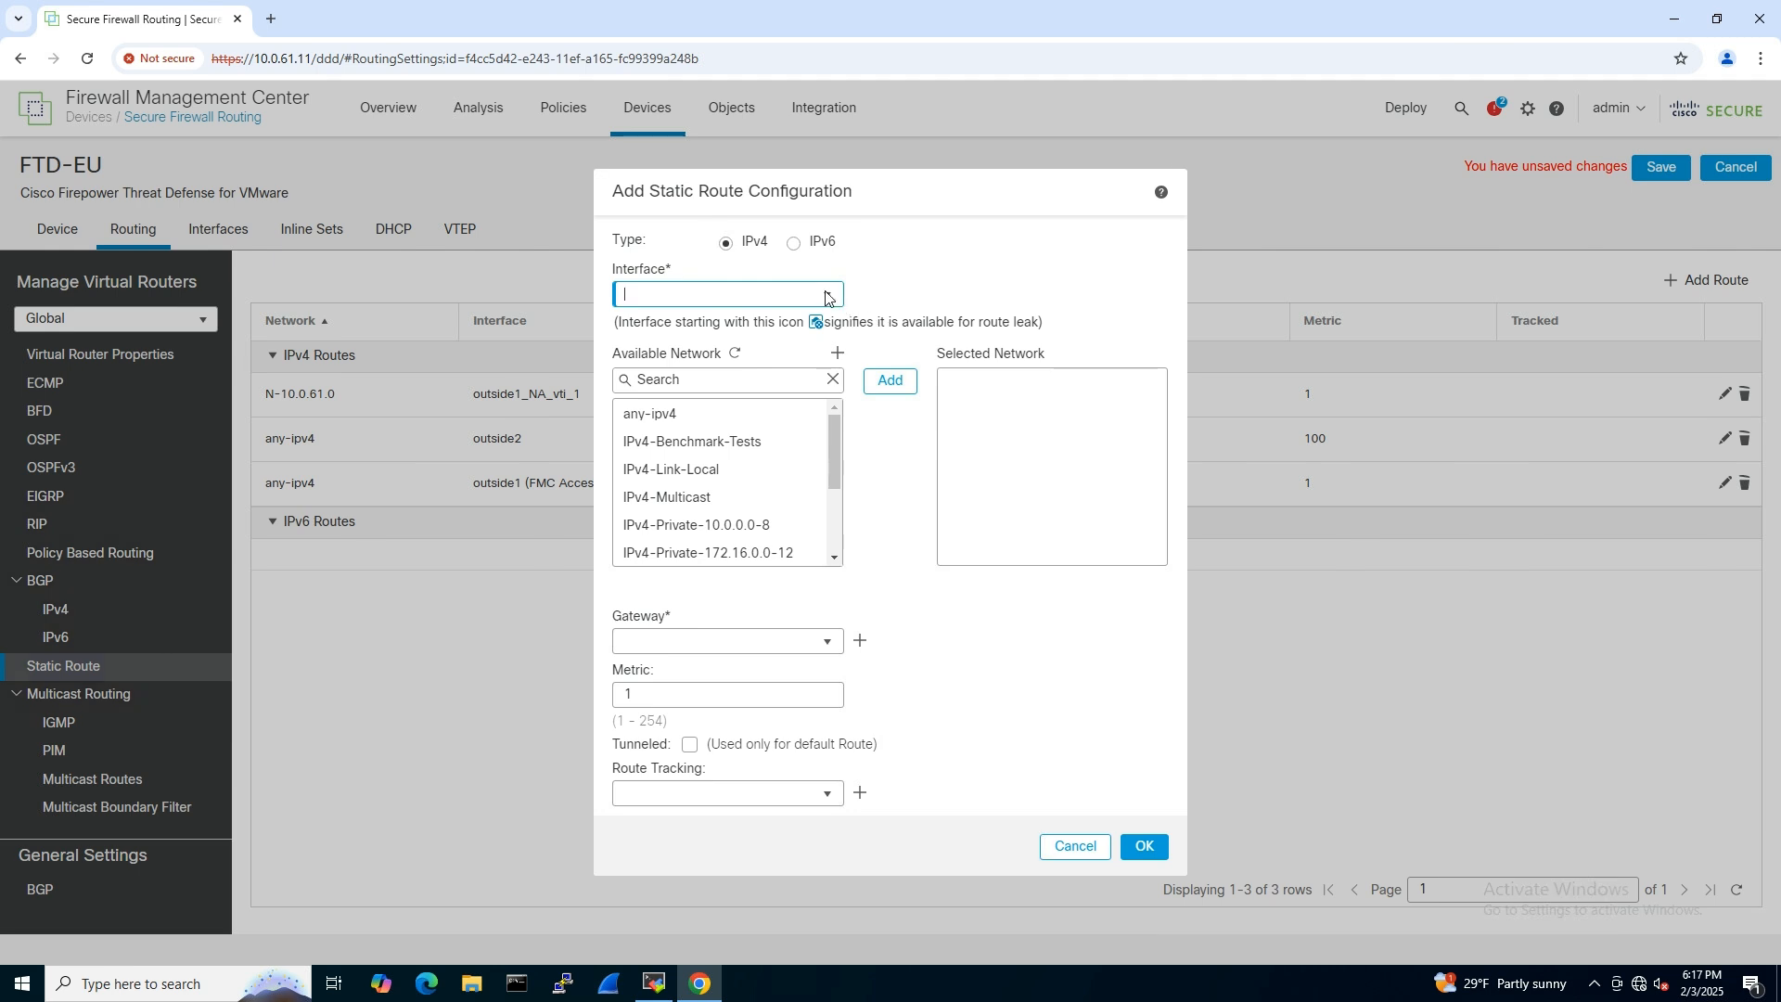
- Start a second FTD-EU static route using interface outside2_NA_vti_2 and destination network N-10.0.61.0
click(828, 297)
click(751, 434)
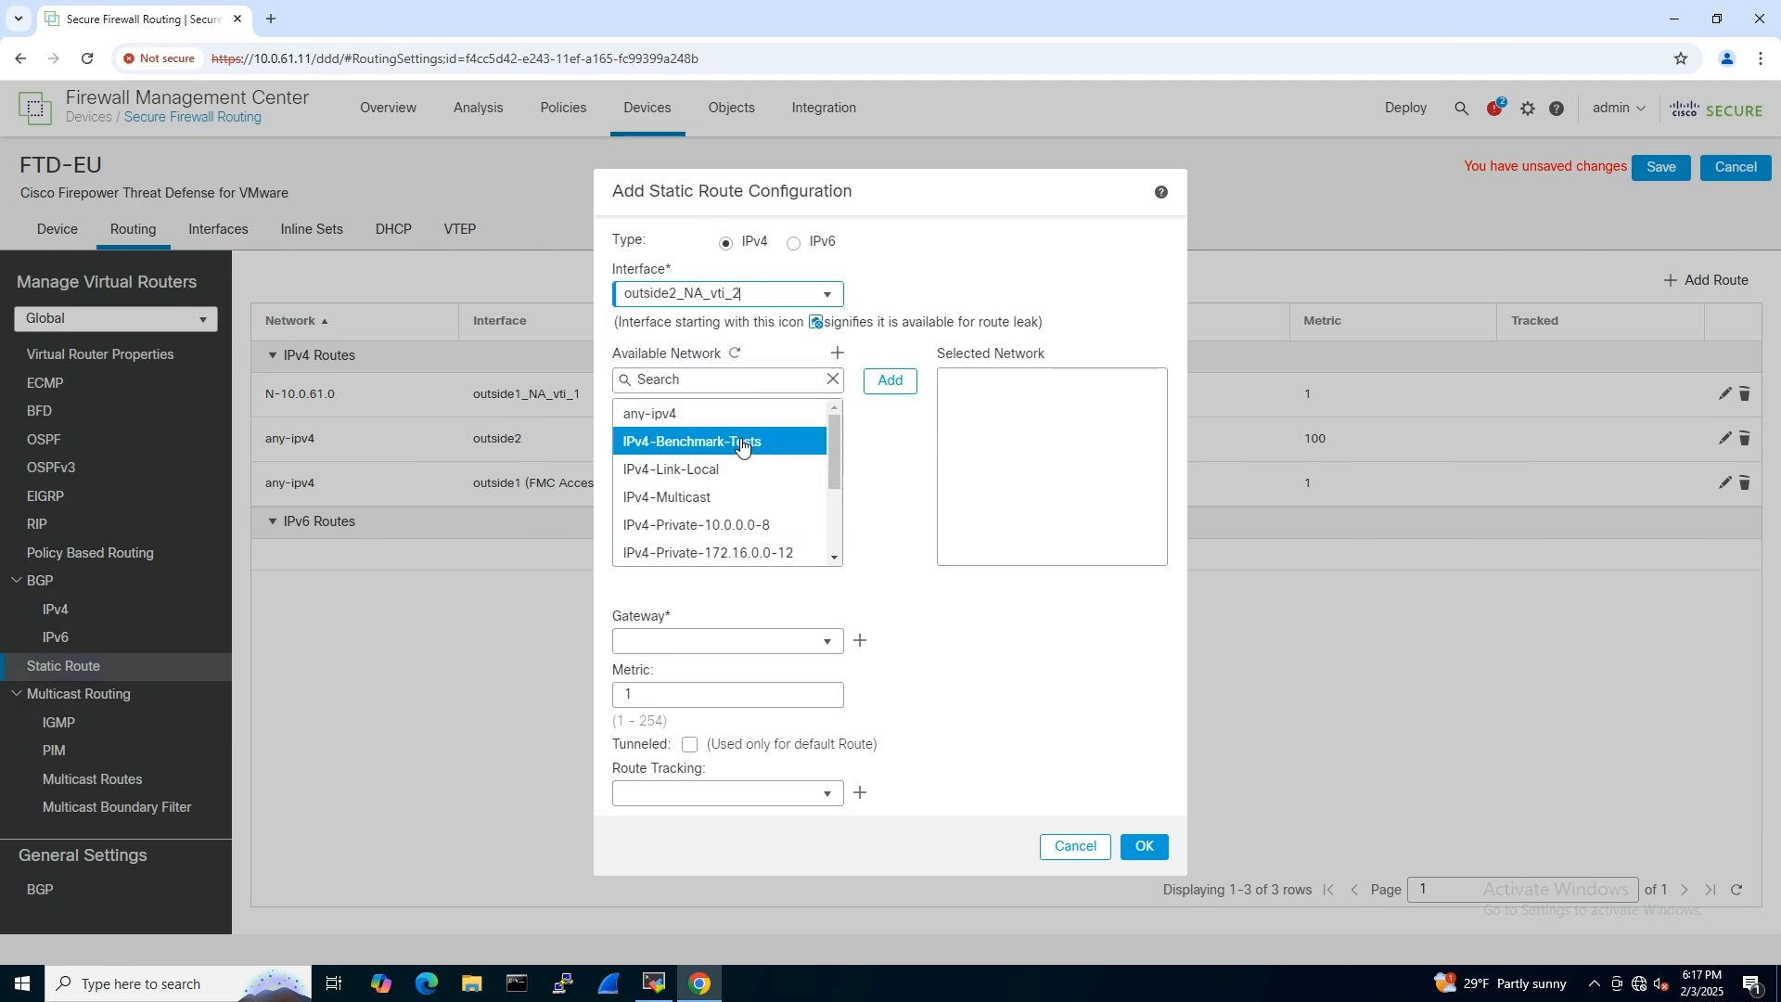
click(705, 371)
text(1)
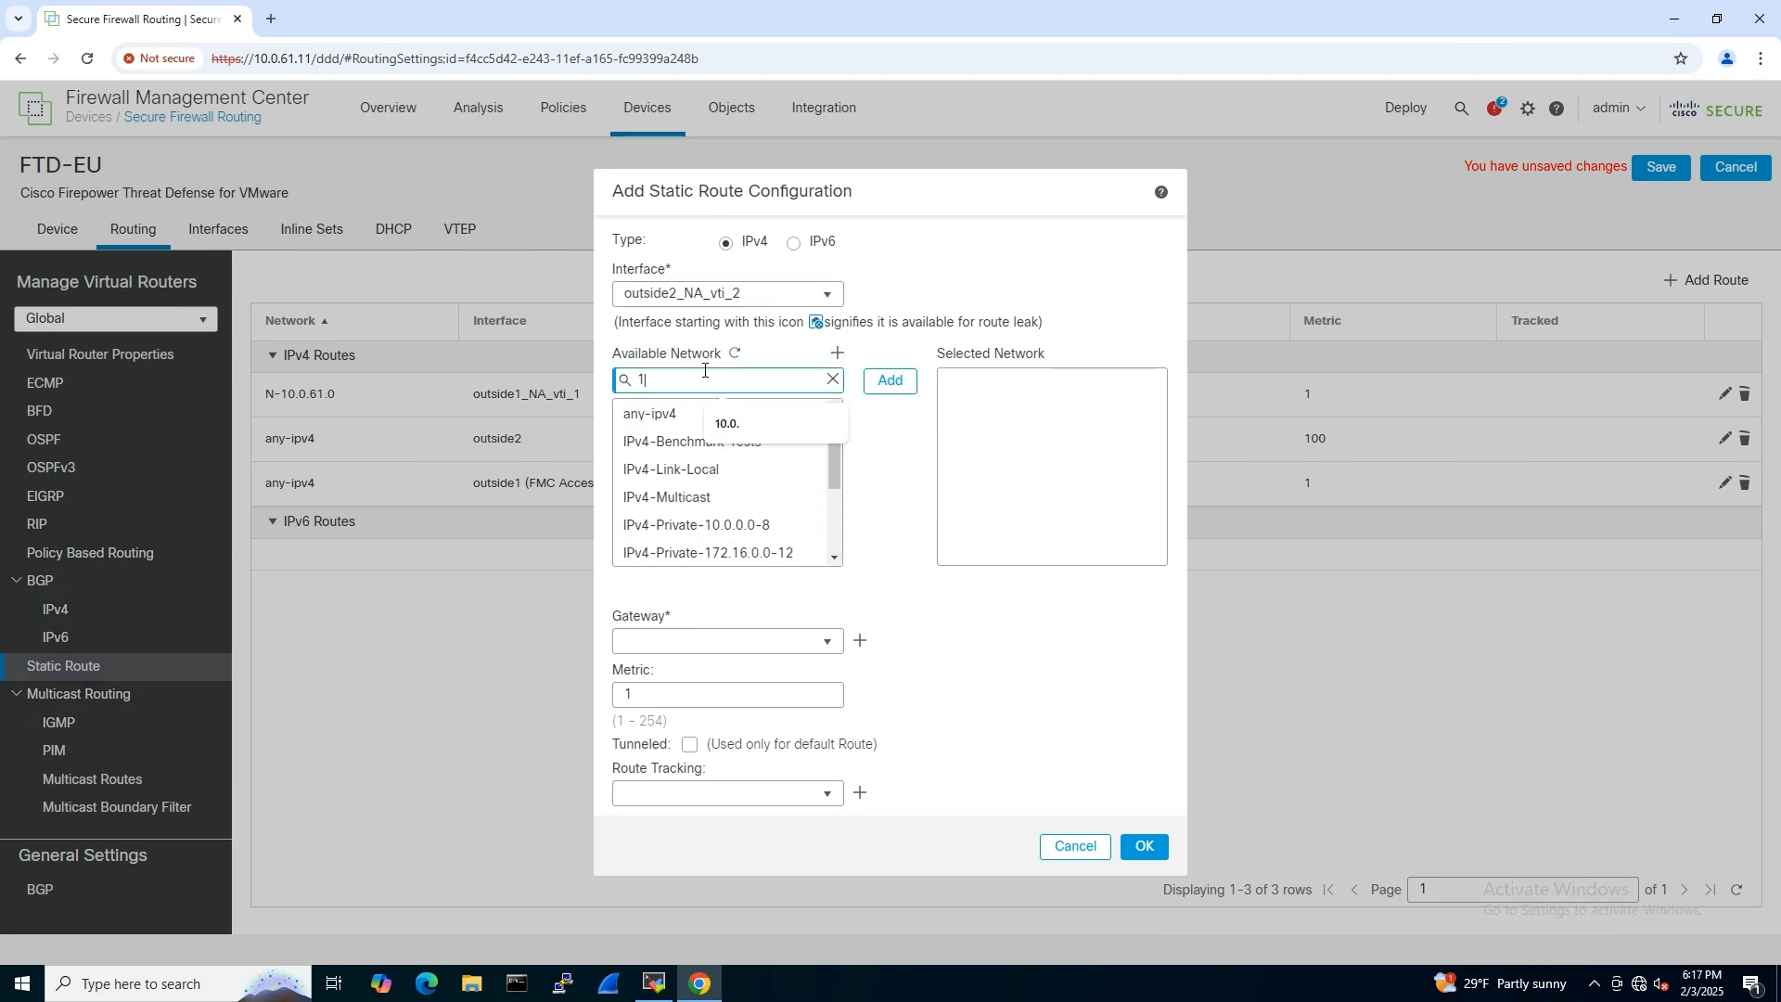
text(0.0.61)
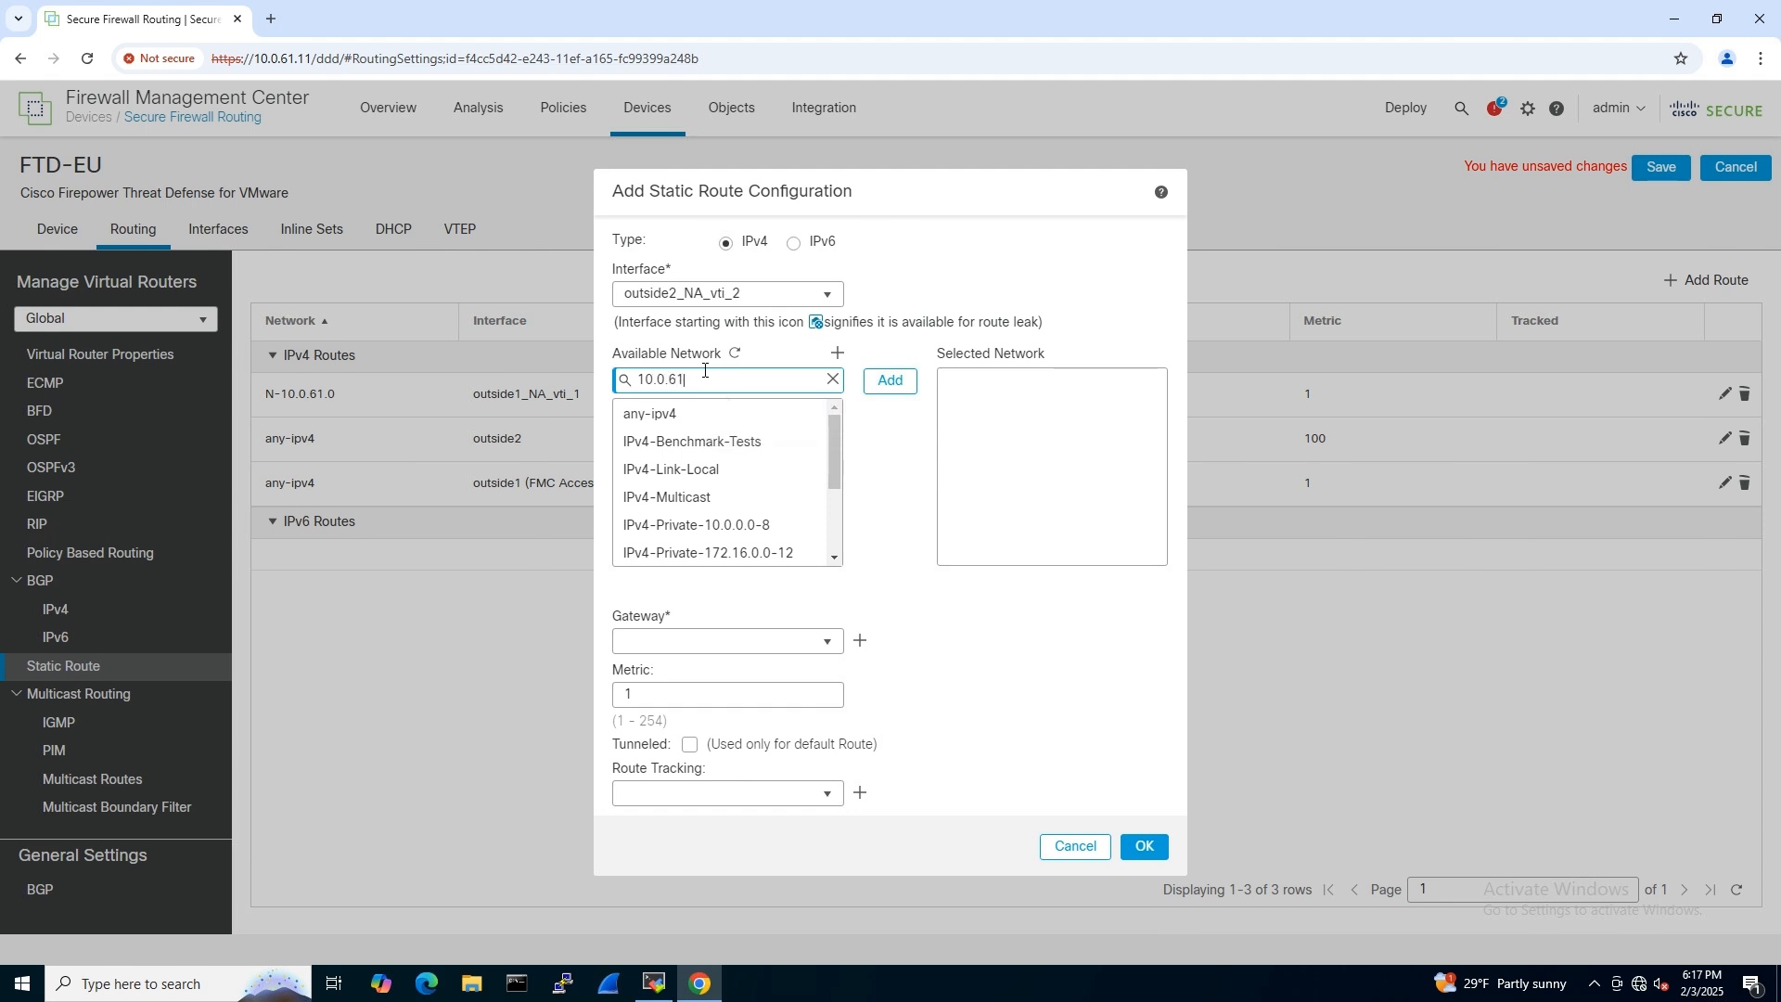
click(694, 417)
click(890, 381)
- Add the outside2_NA_vti_2 route with gateway 169.254.2.5 and metric 100, and save FTD-EU's routing changes
click(668, 642)
text(169.254)
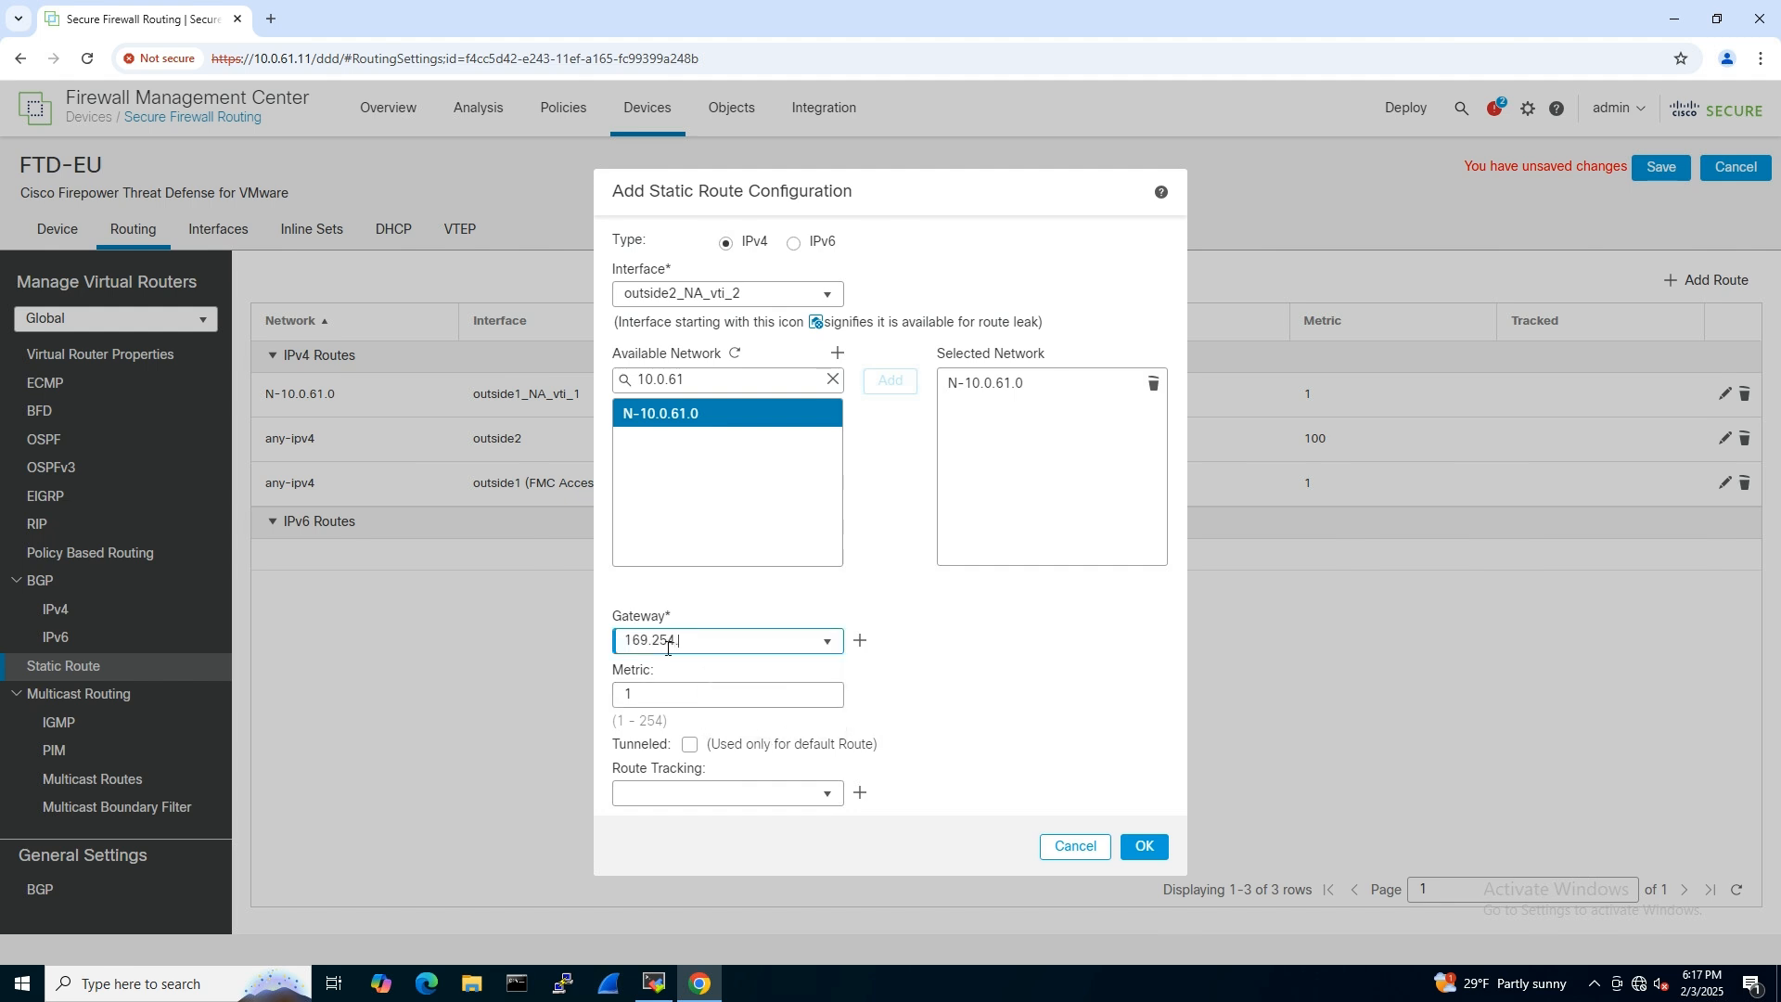
text(.2.5)
click(734, 699)
text(00)
click(1149, 846)
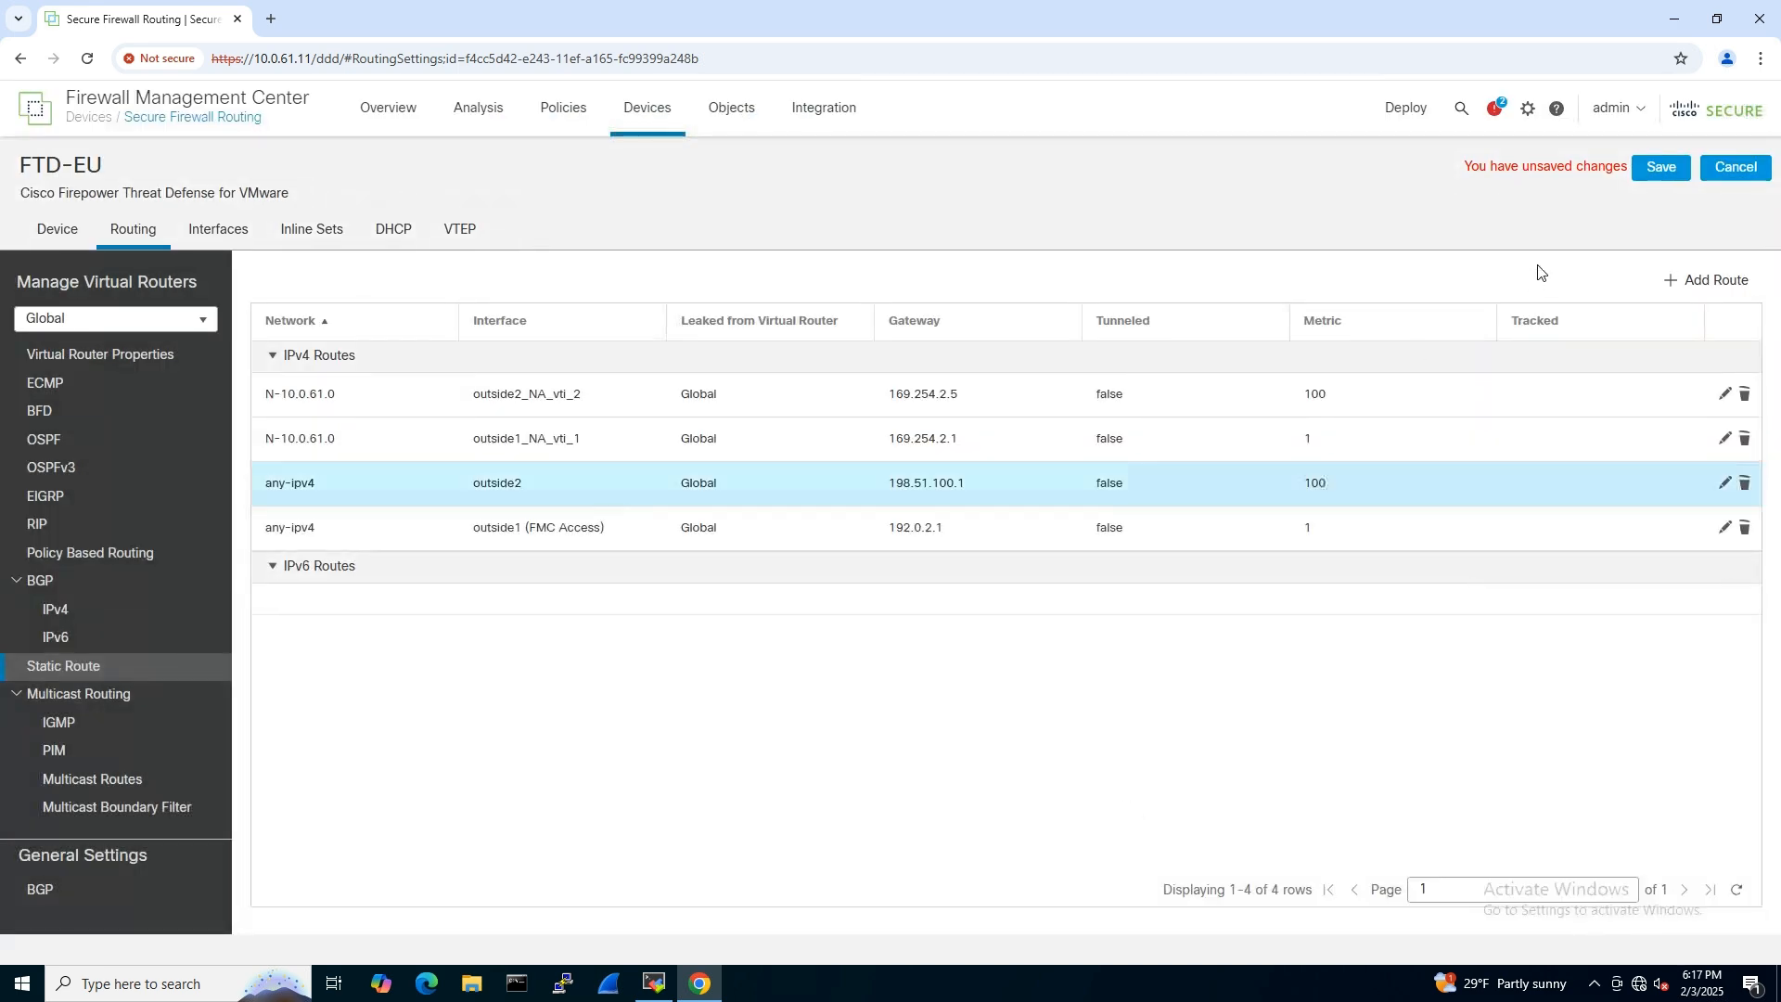
click(1653, 176)
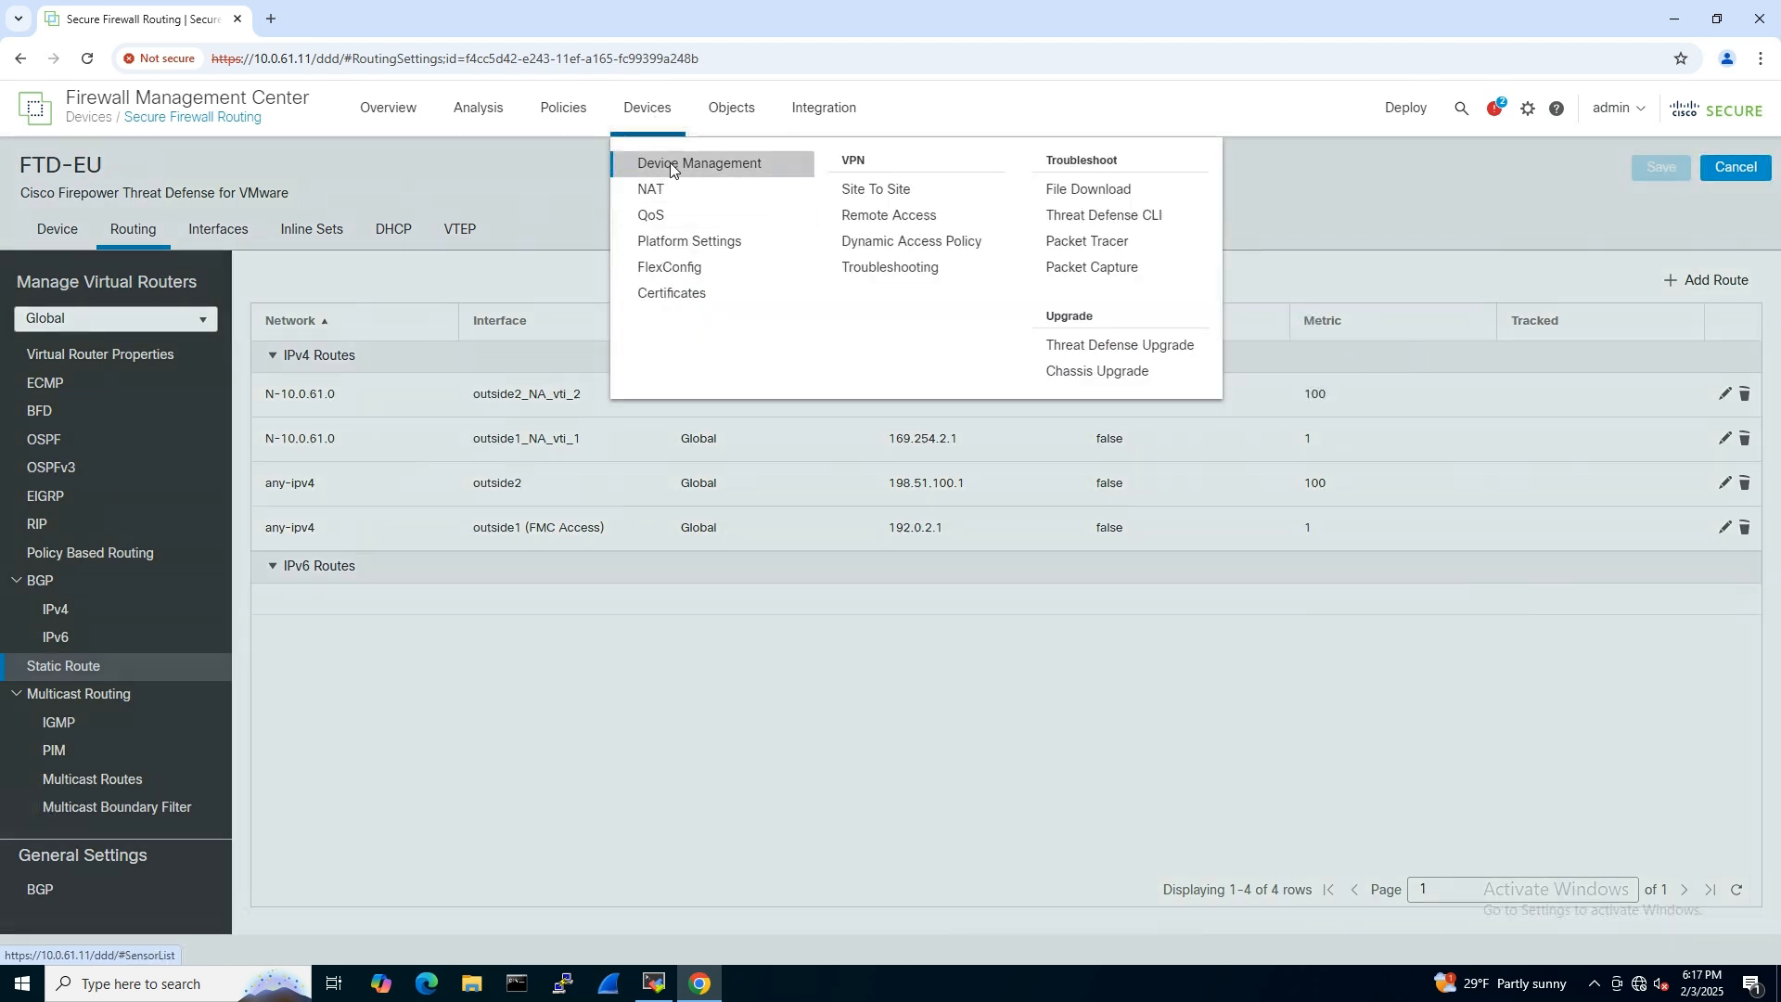
- Open the static route settings of the FTD-NA device
click(664, 165)
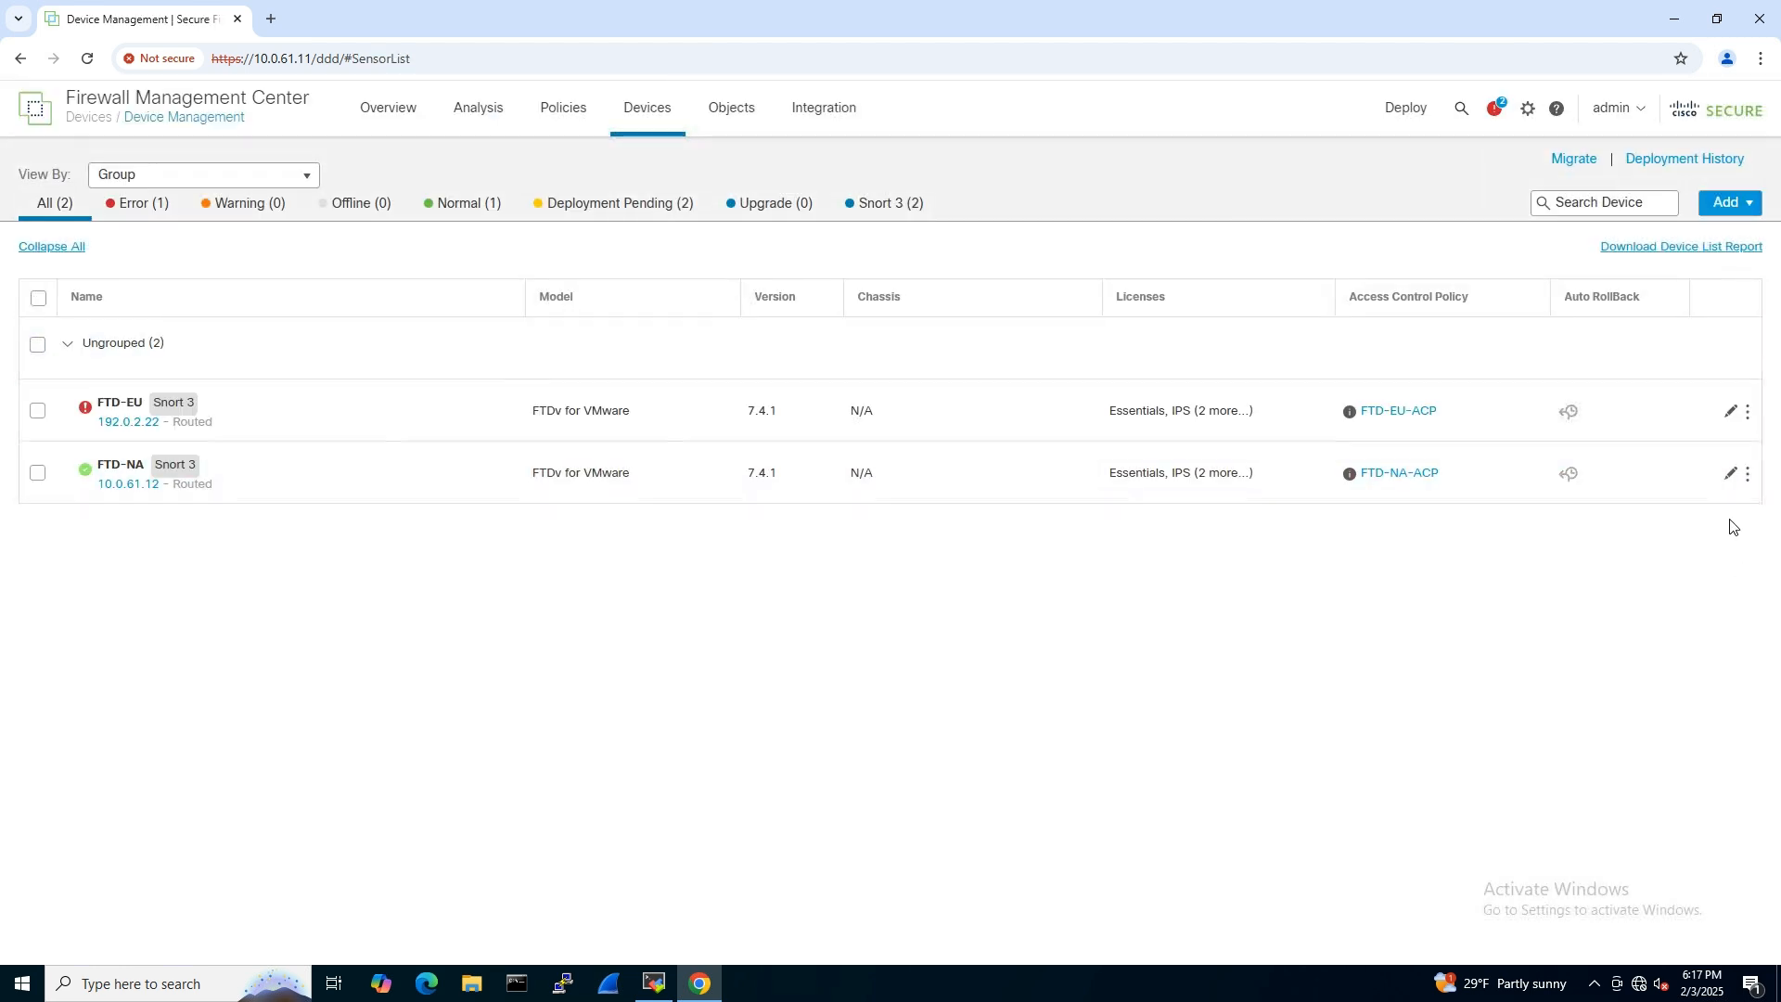
click(1729, 475)
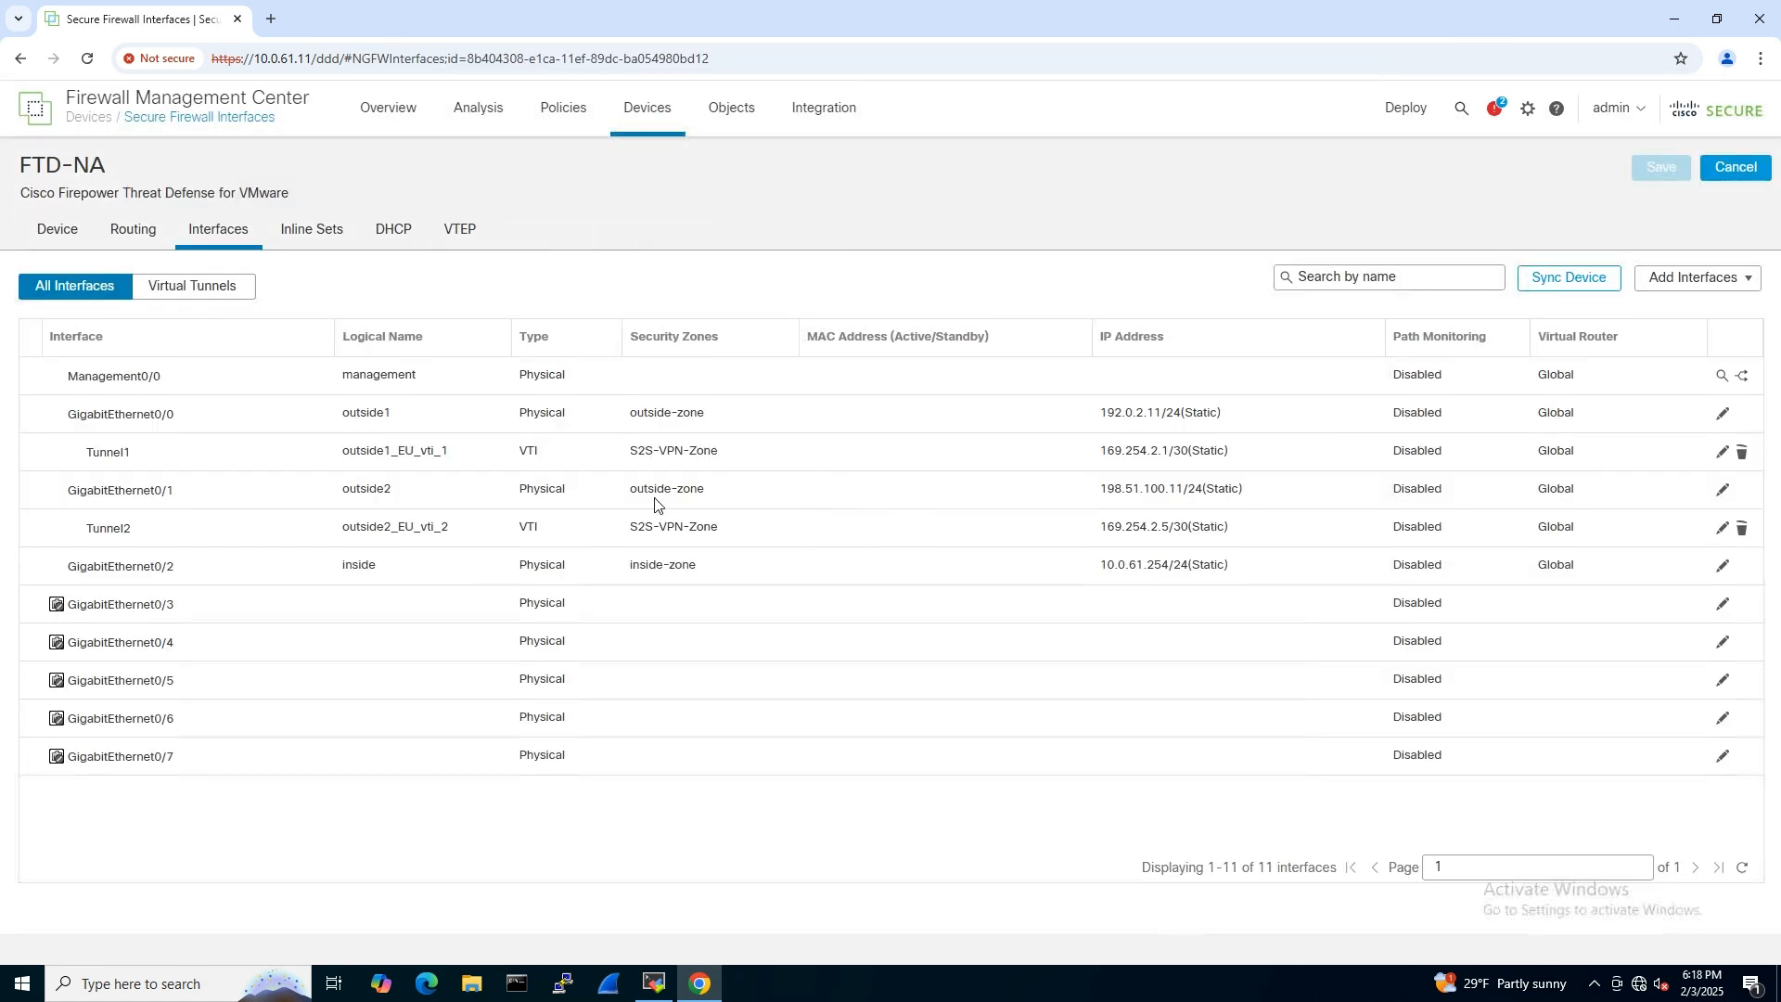
click(130, 232)
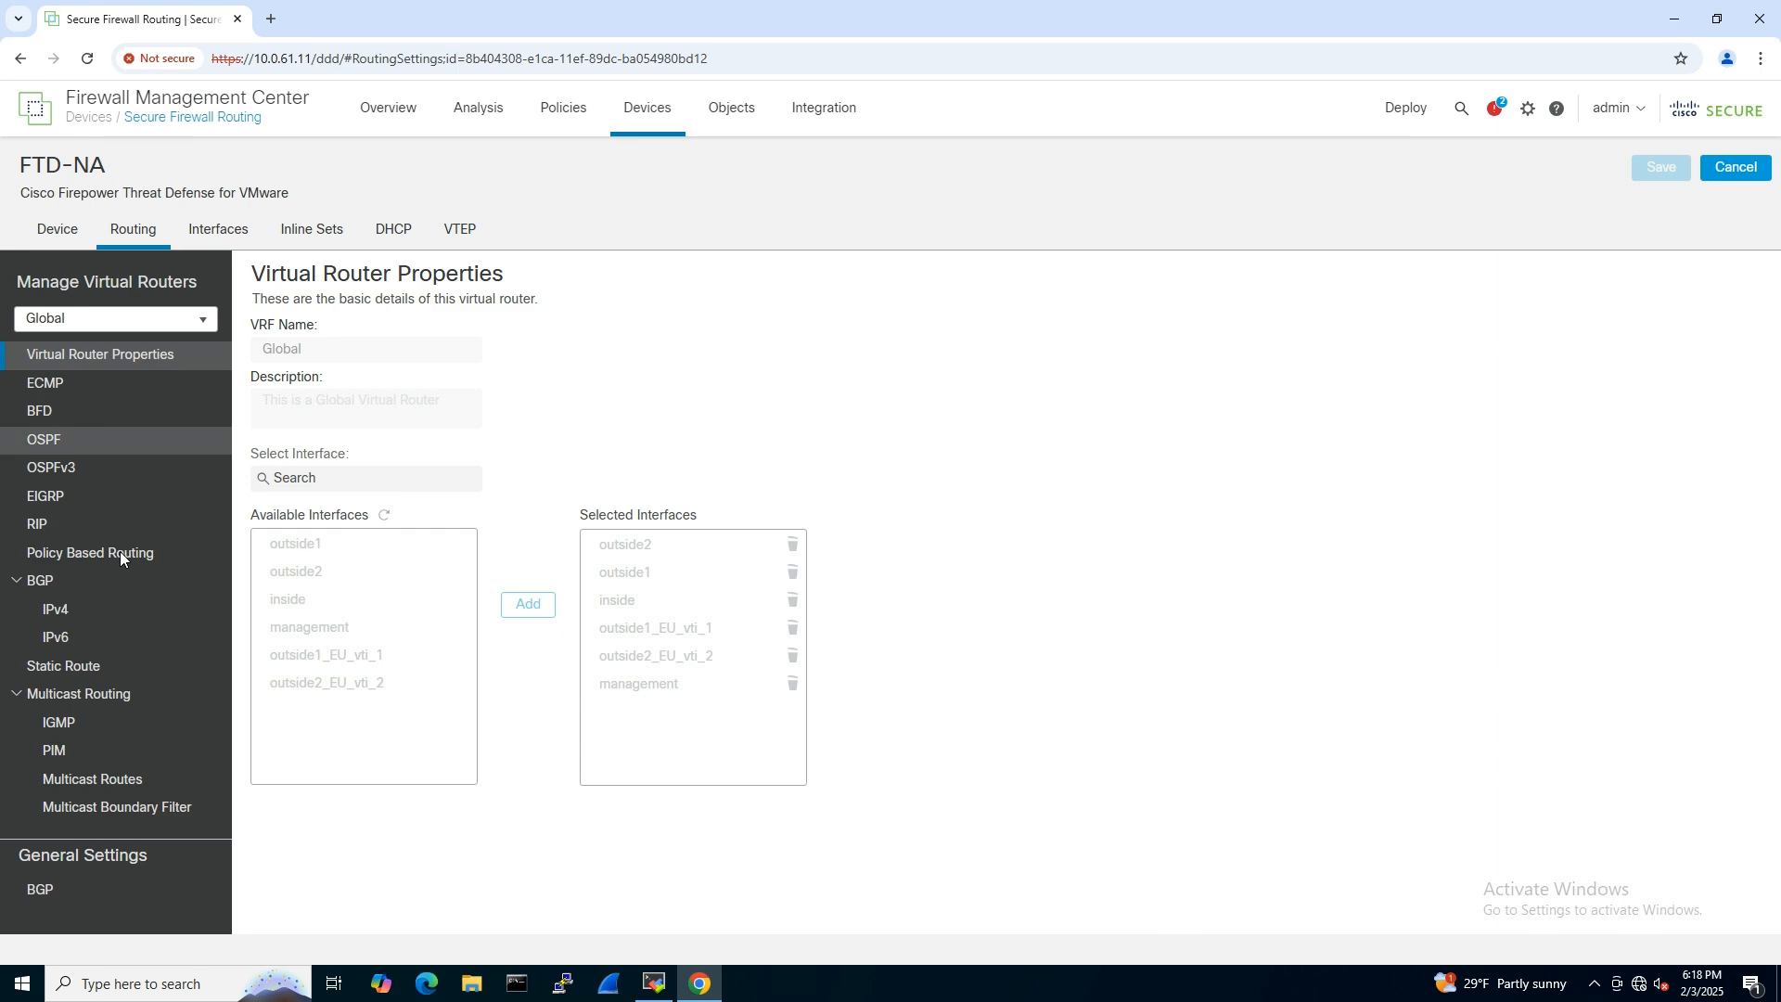
click(91, 668)
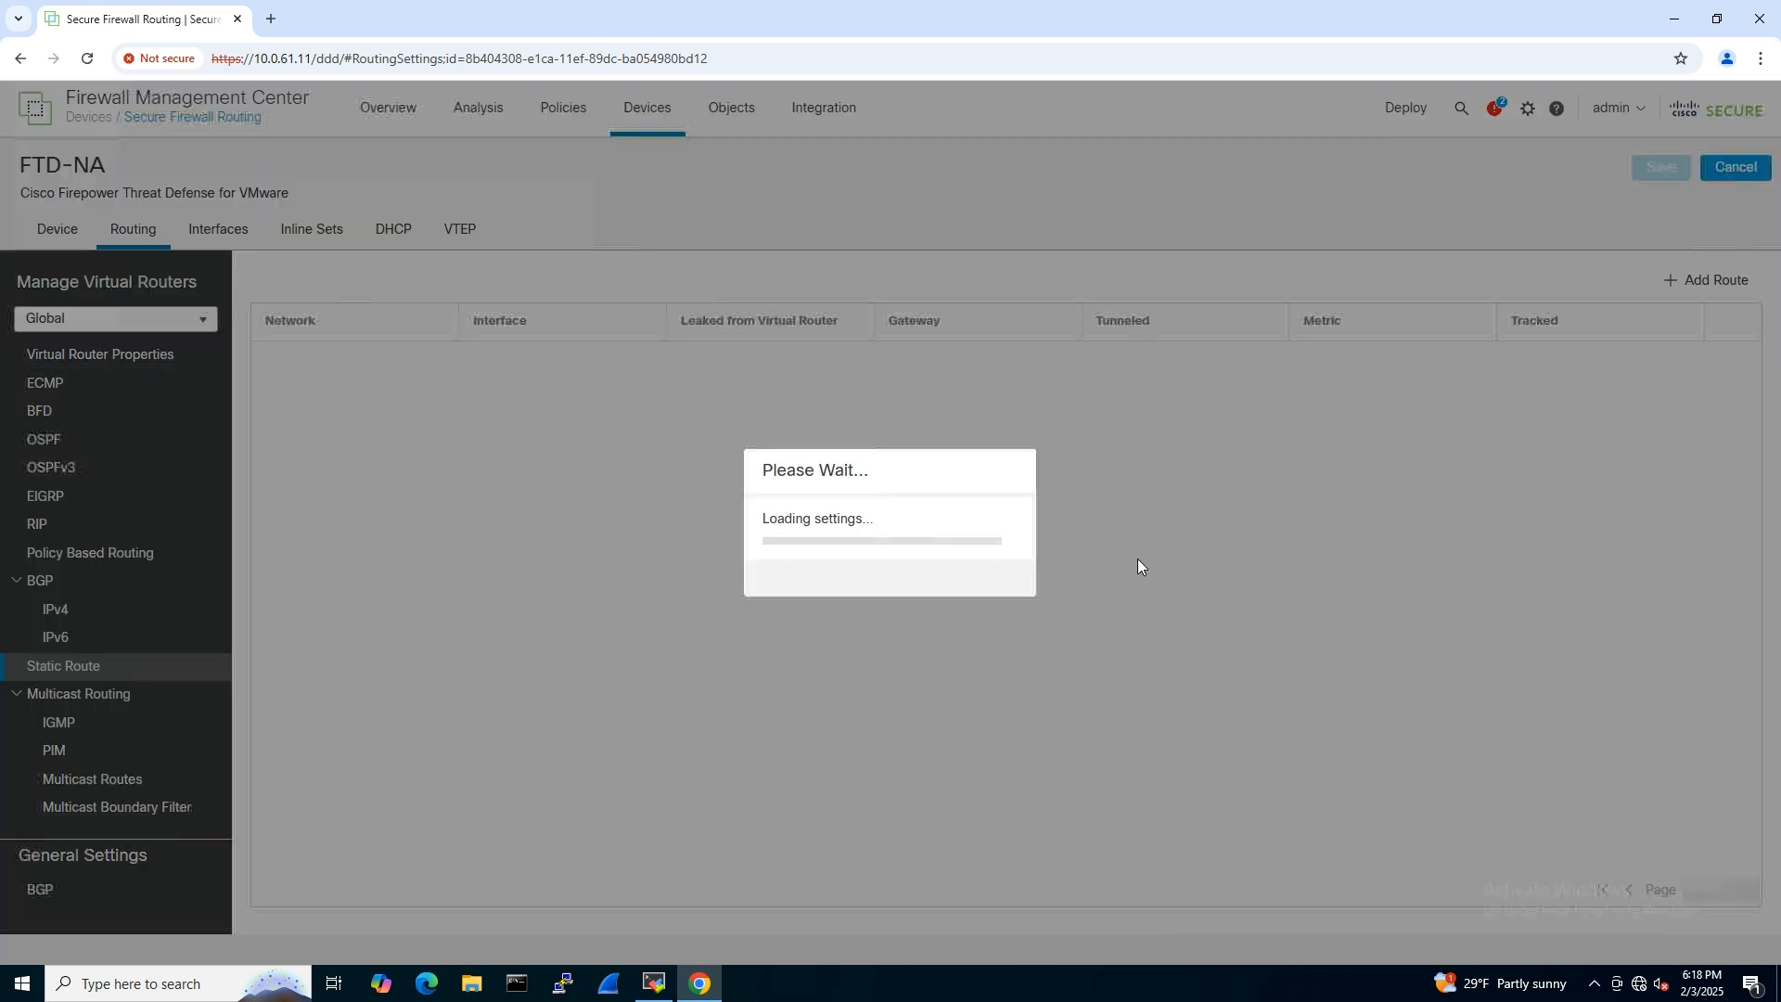
- Start a new IPv4 static route on FTD-NA using interface outside1_EU_vti_1 and destination network N-10.0.62.0
click(1718, 286)
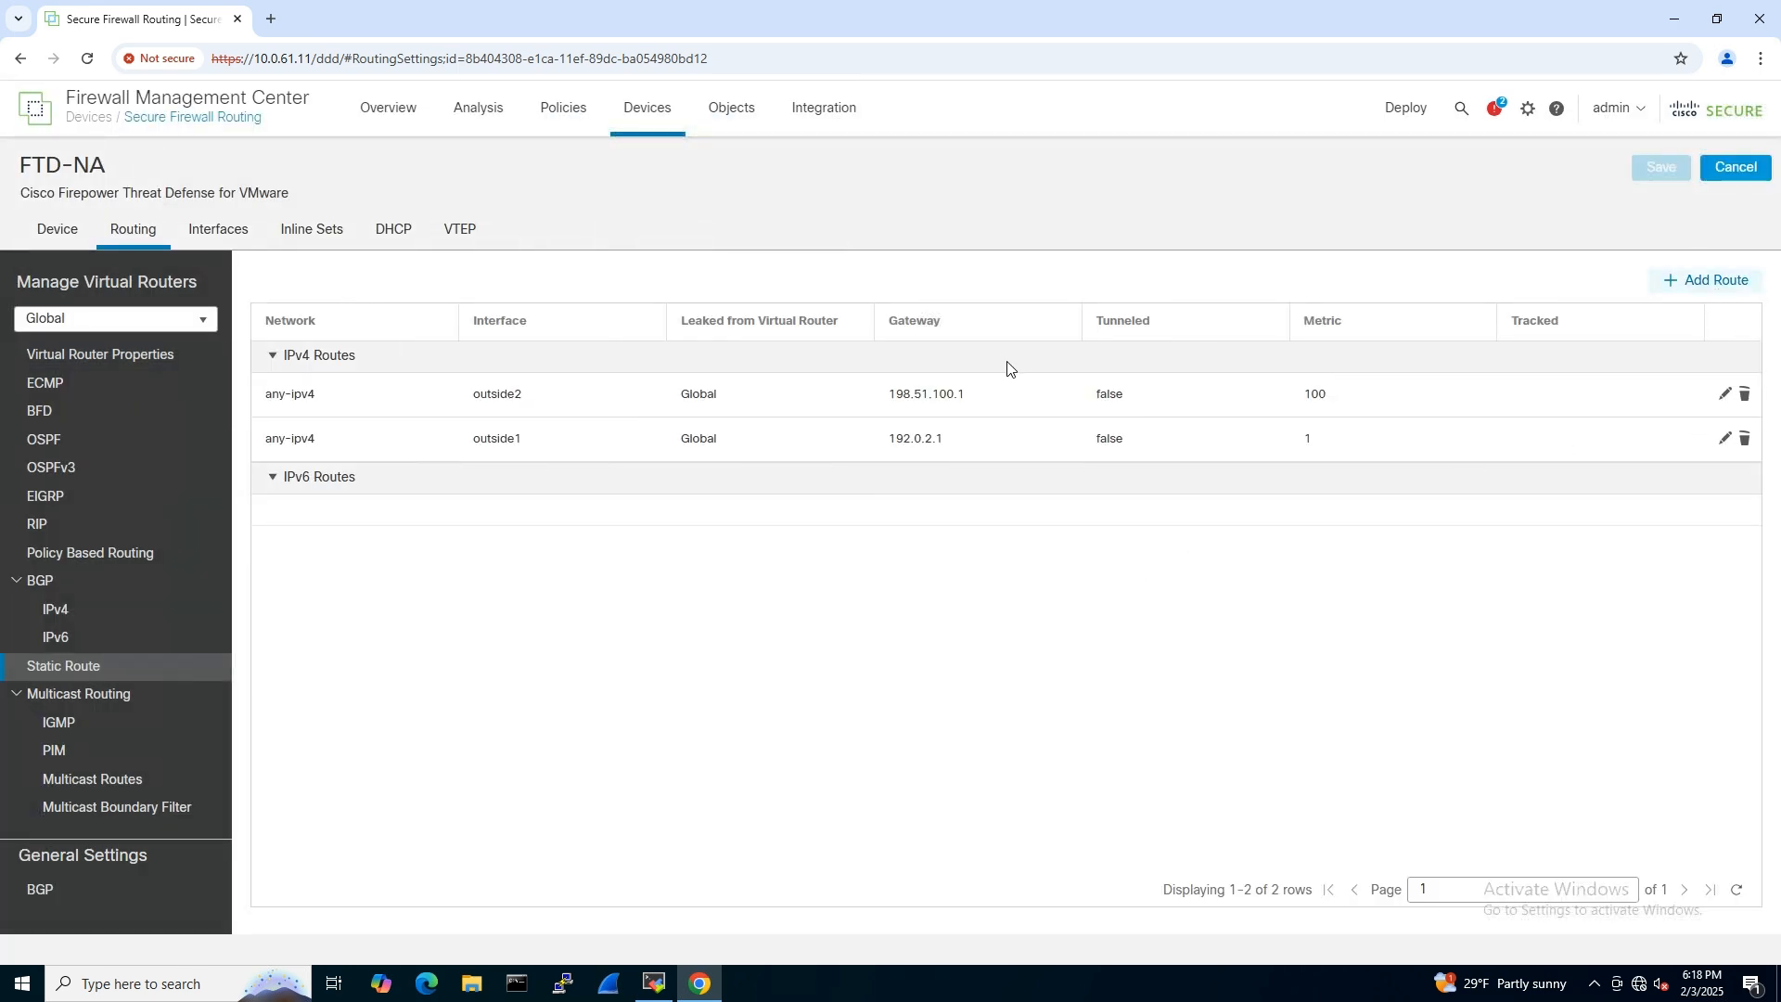
click(827, 295)
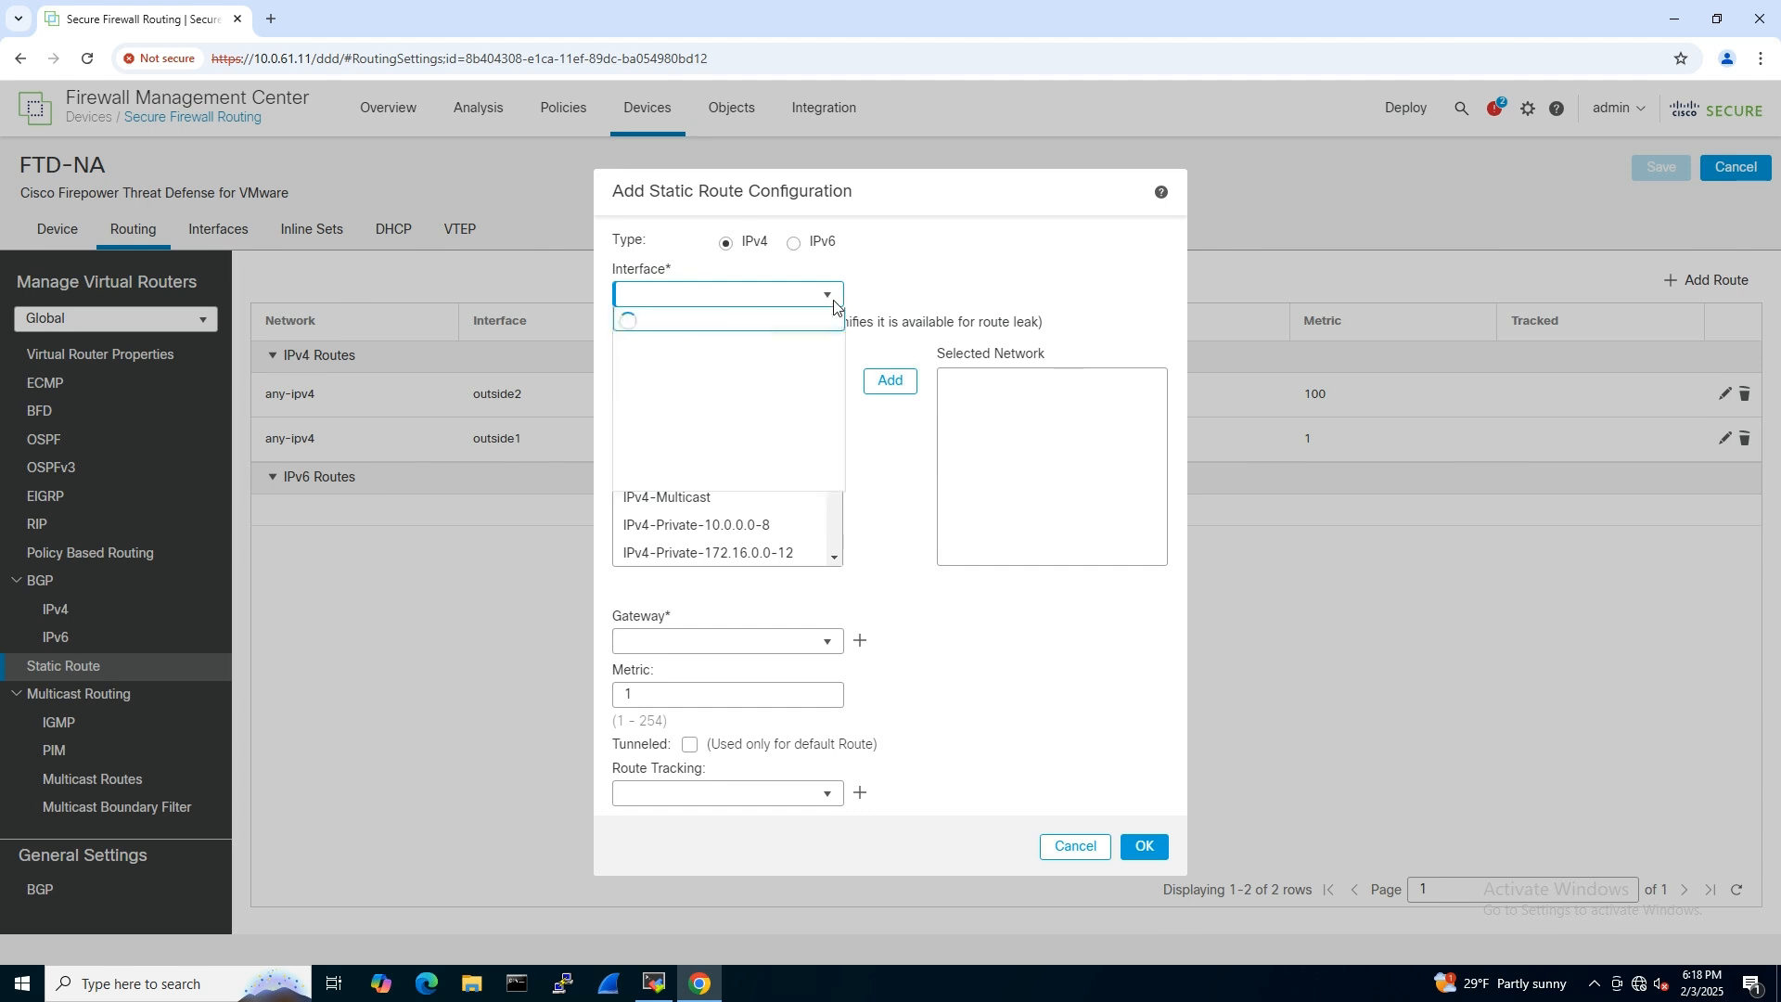
click(705, 377)
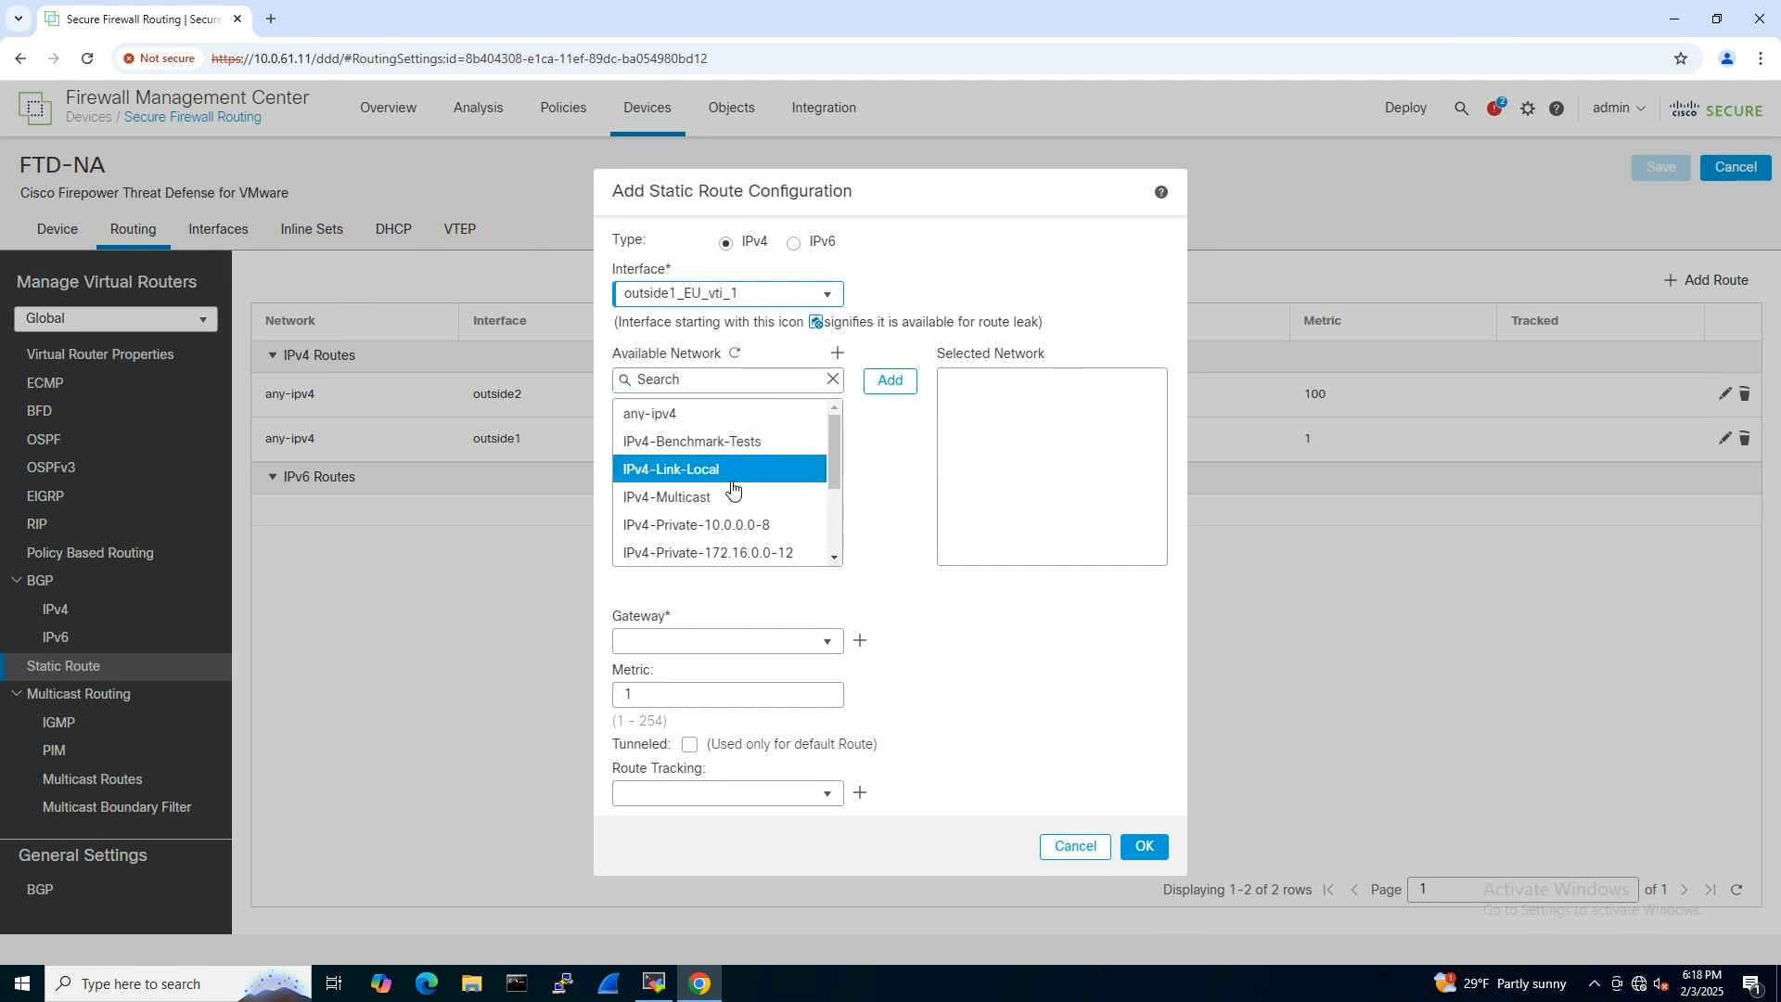
click(683, 381)
text(10.0.)
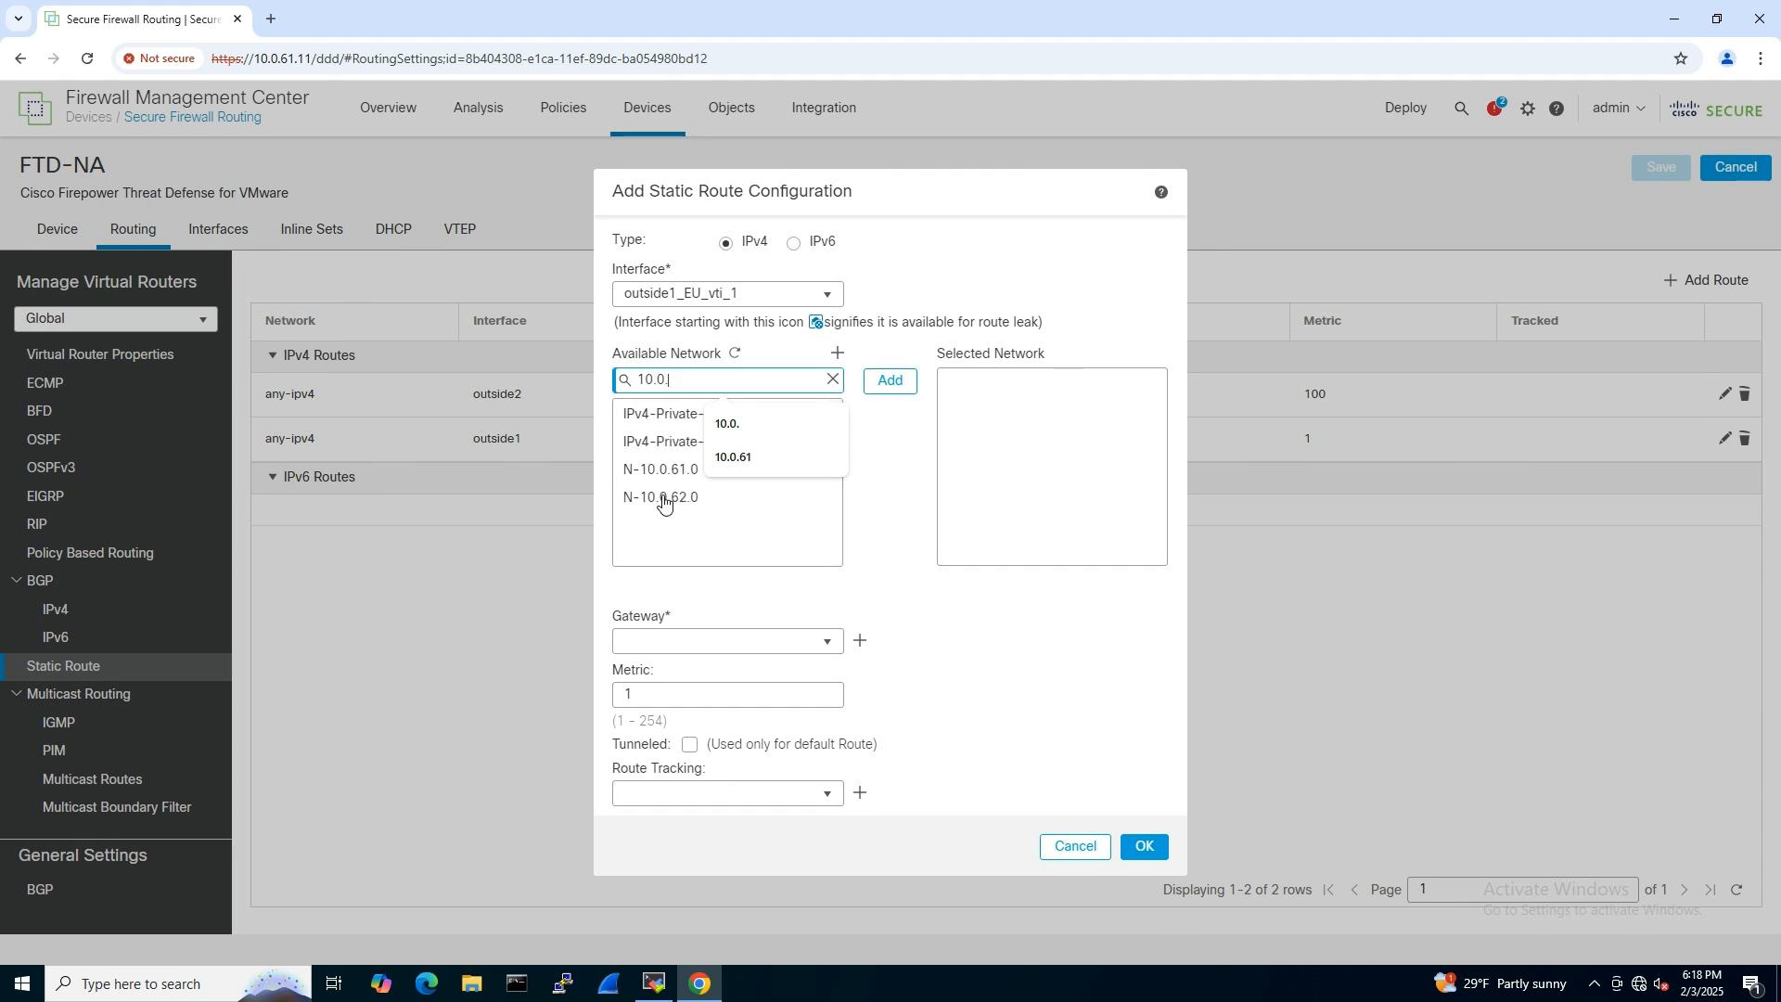
click(811, 494)
click(899, 386)
- Set the outside1_EU_vti_1 route's gateway to 169.254.2.2 and add the route
click(689, 641)
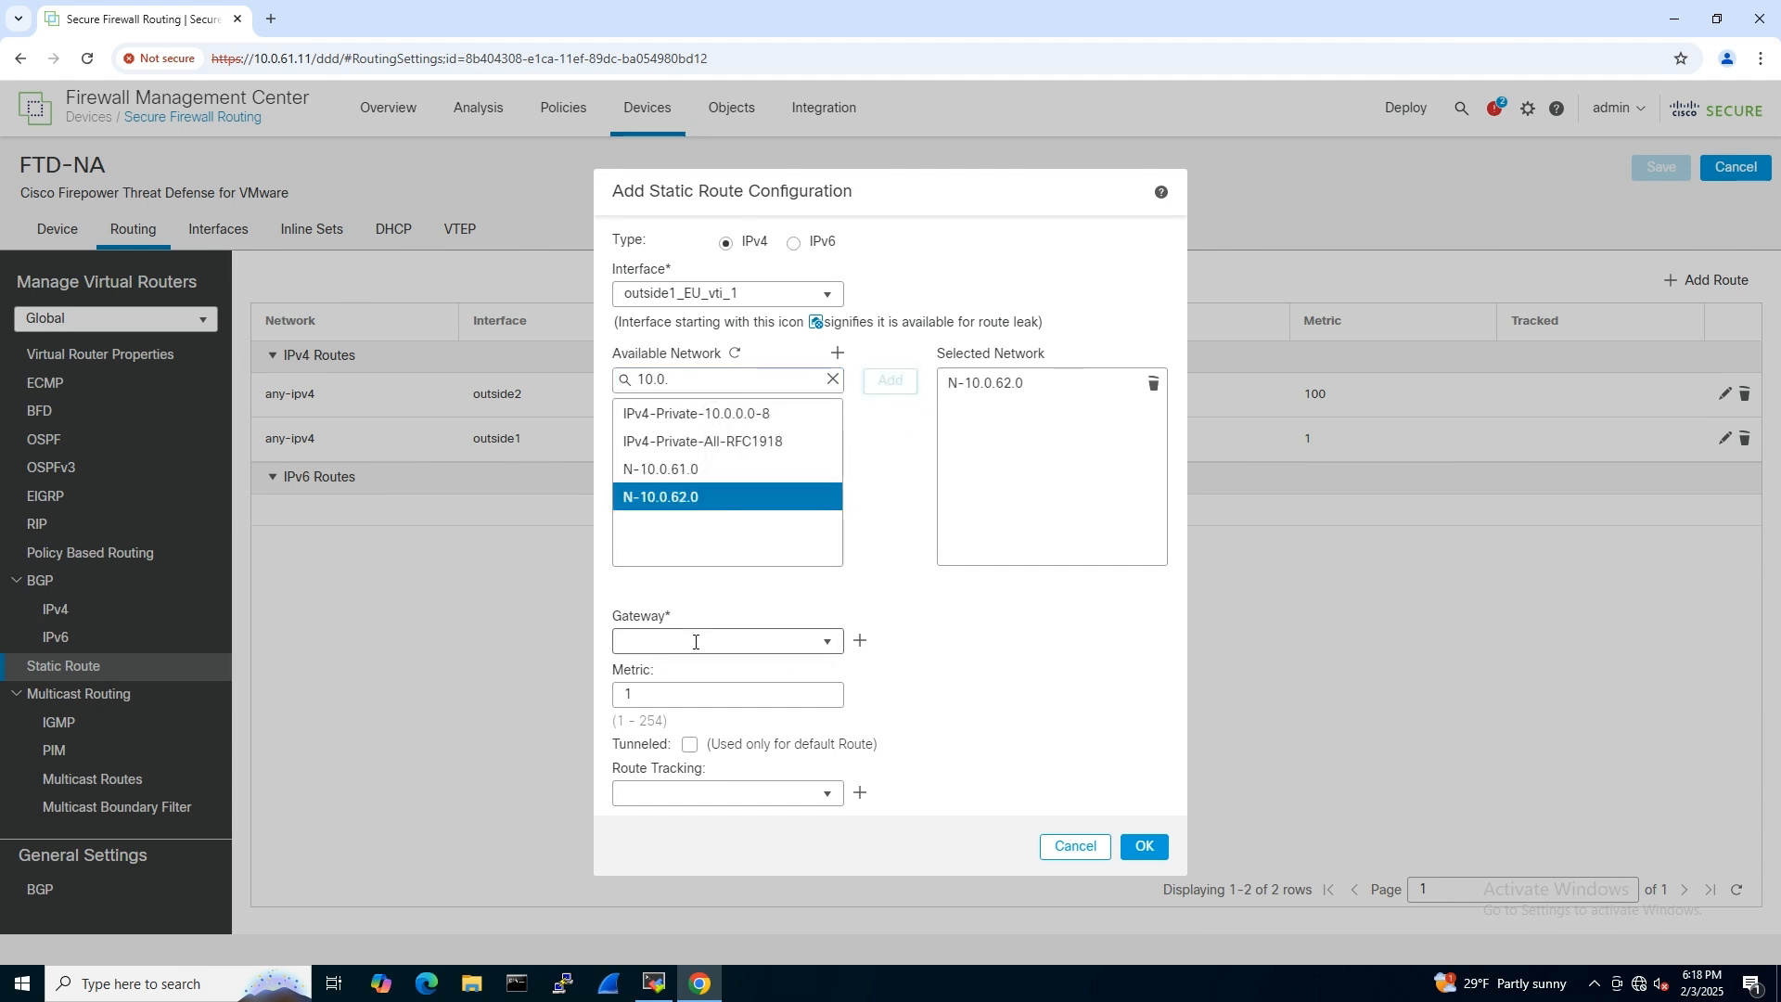
text(169.254.2.2)
click(1144, 847)
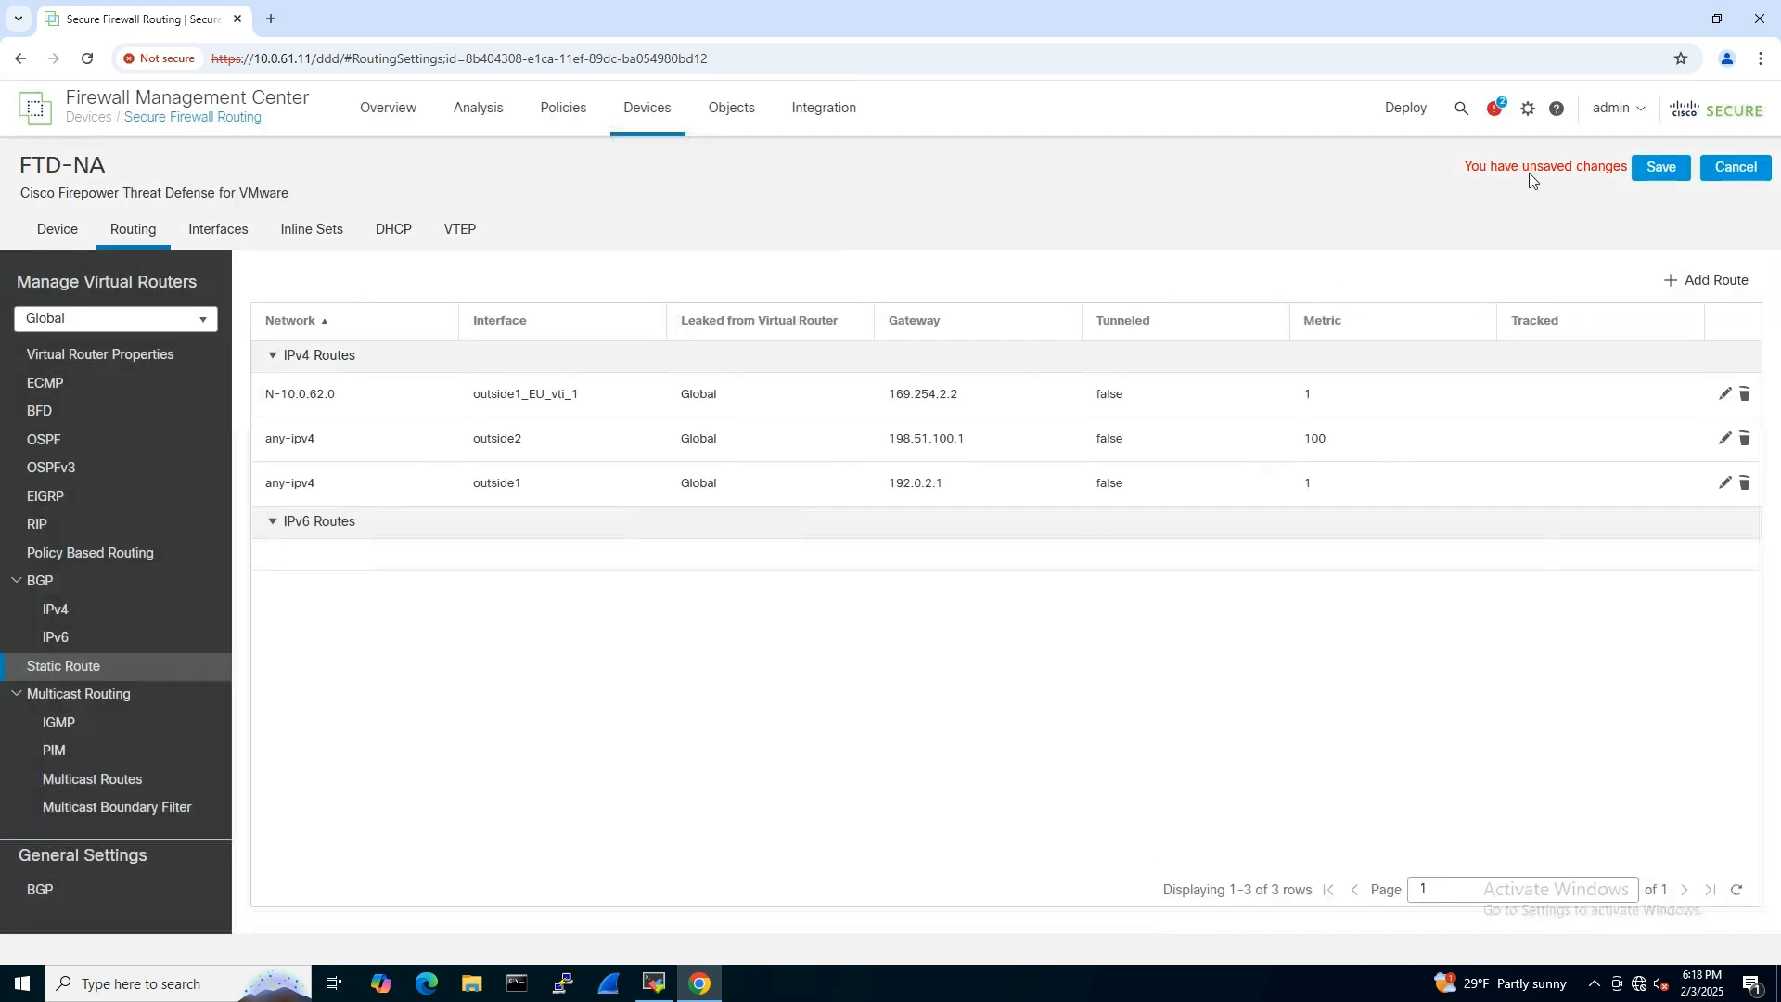
- Start a second FTD-NA static route using interface outside2_EU_vti_2 and destination network N-10.0.62.0
click(1705, 284)
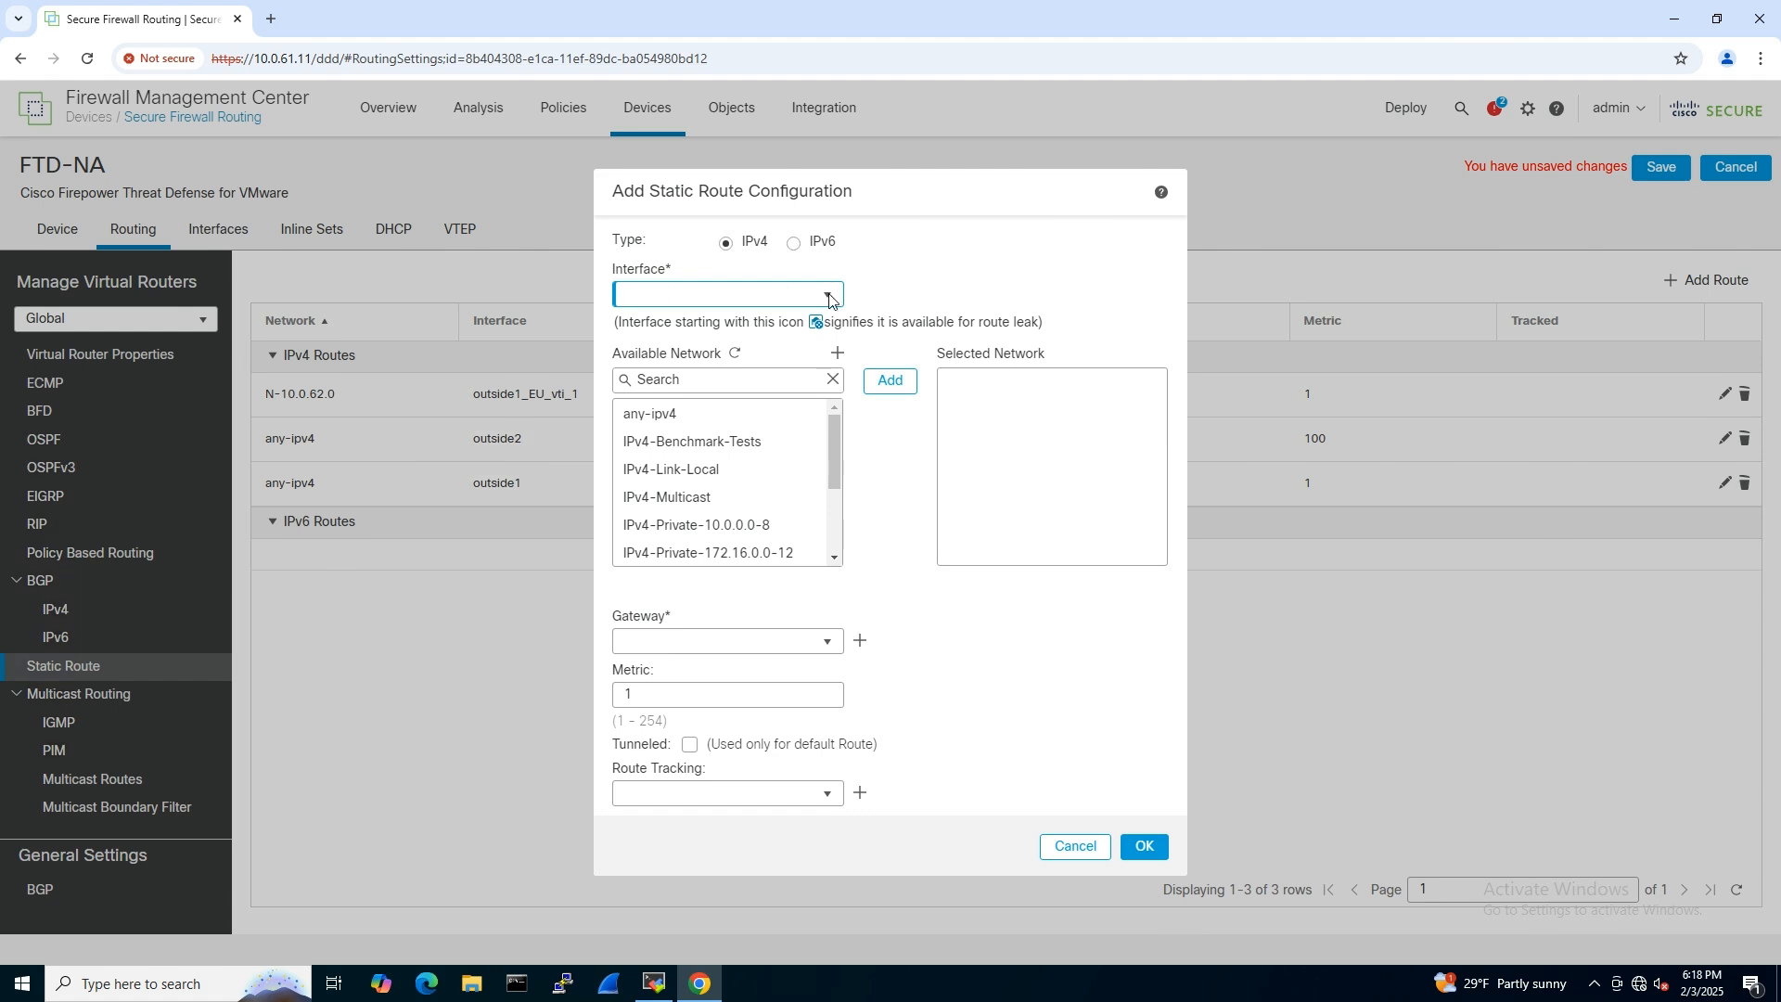
click(826, 294)
click(727, 415)
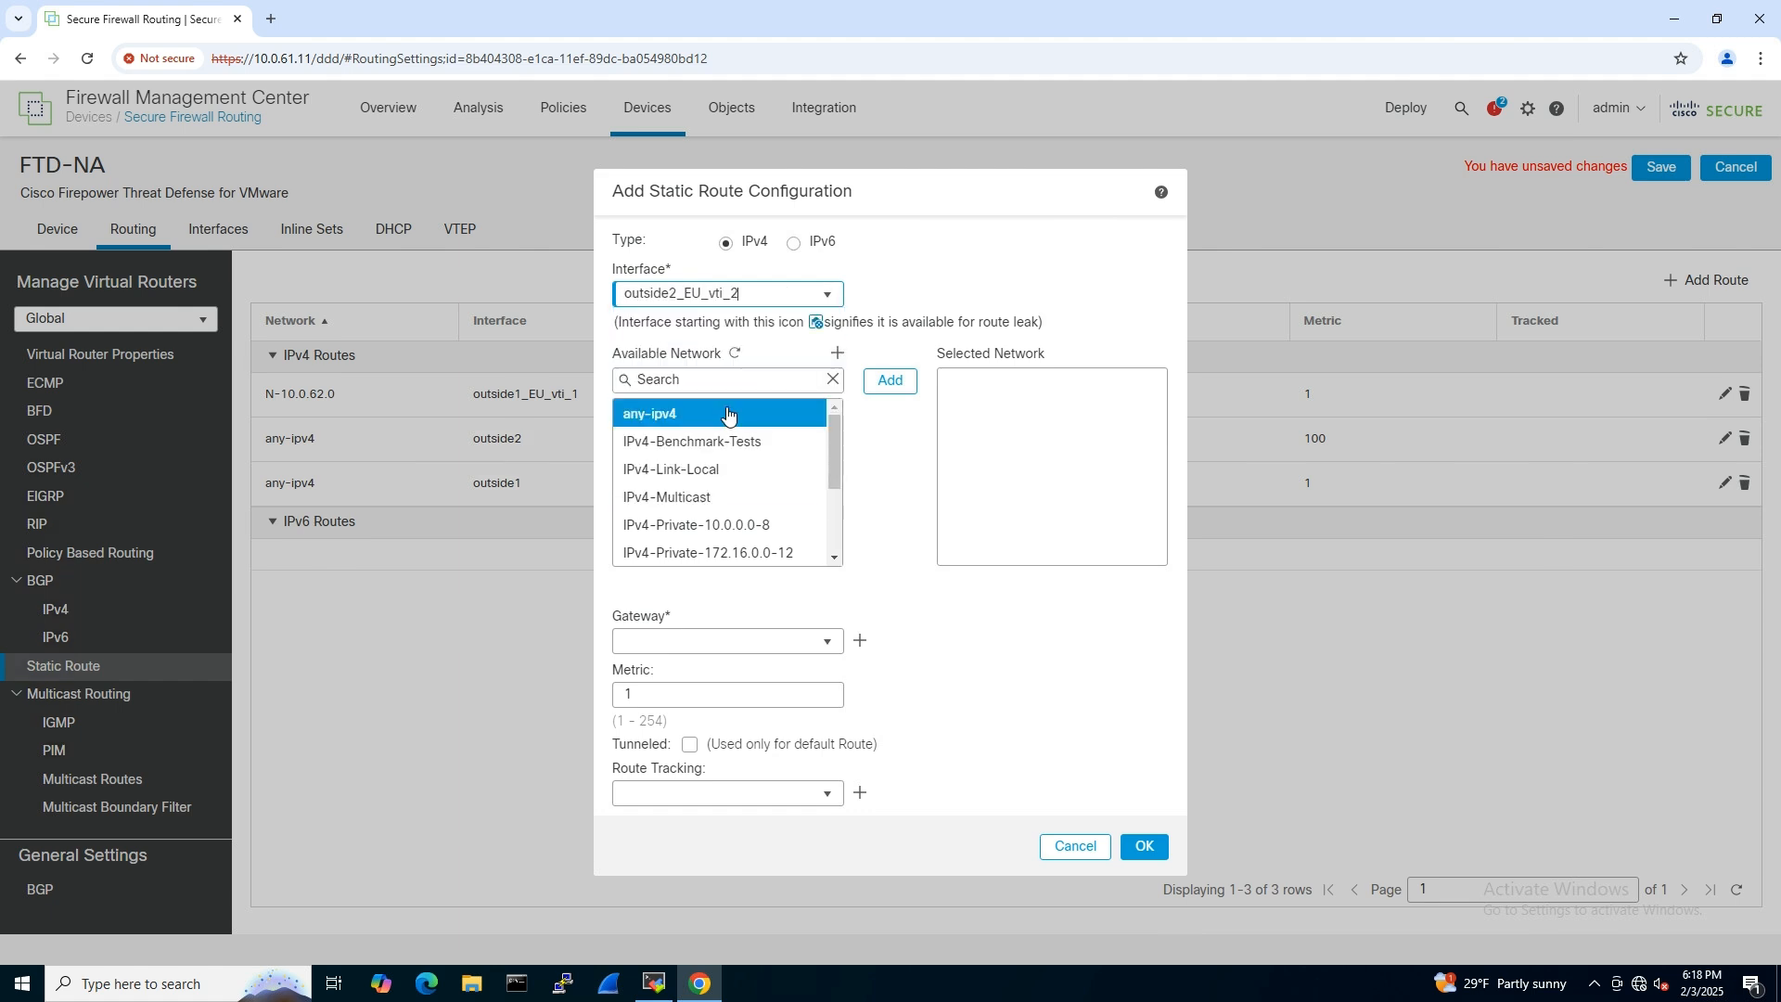
click(722, 372)
text(10.0.)
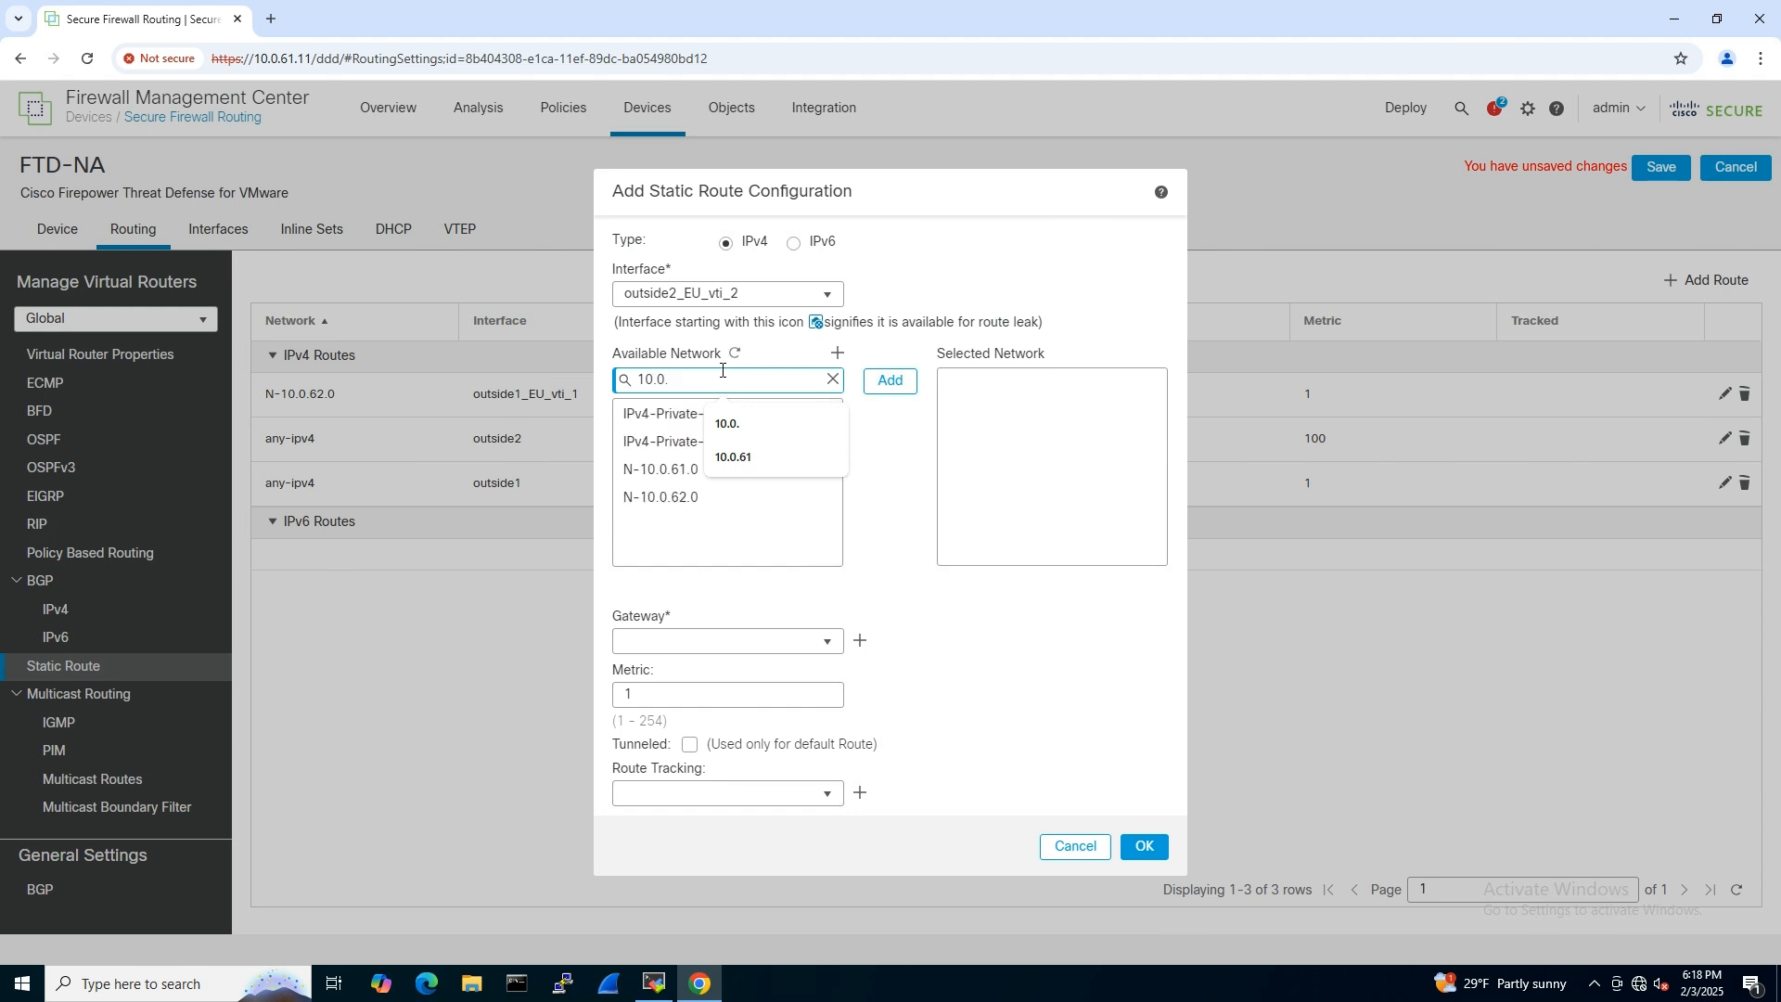
click(676, 498)
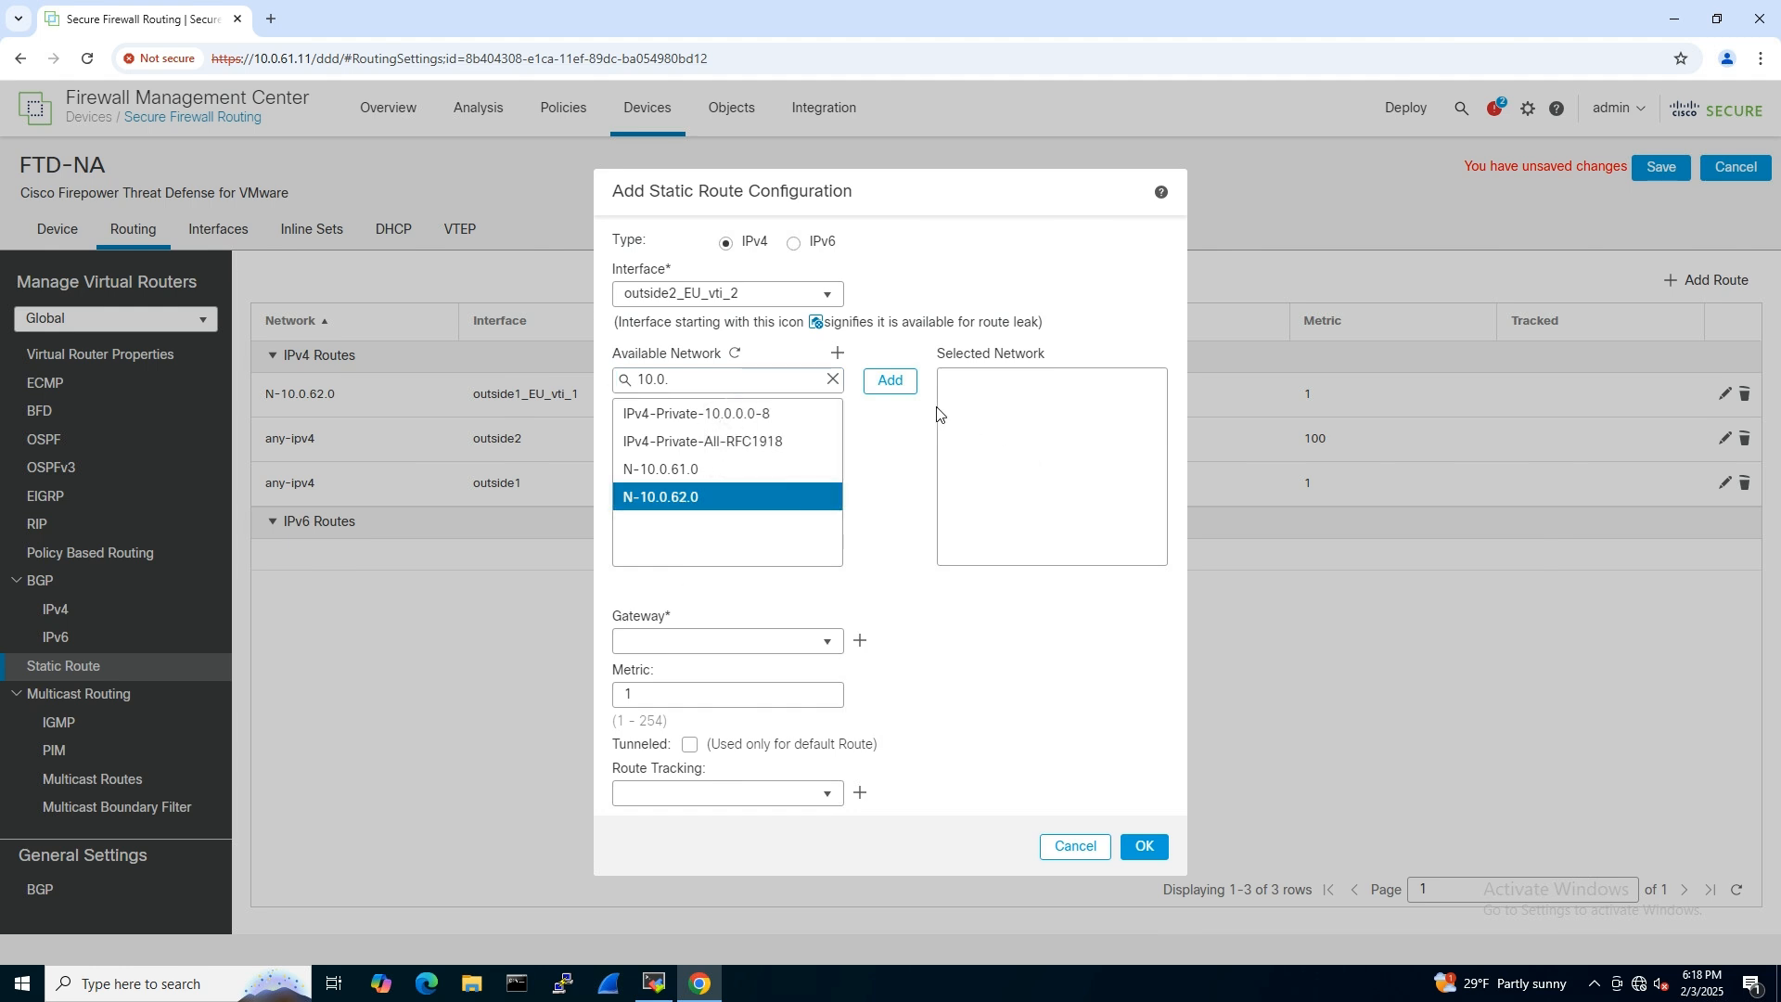
click(892, 384)
- Set the gateway of the outside2_EU_vti_2 static route to 169.254.2.6
click(719, 637)
text(169)
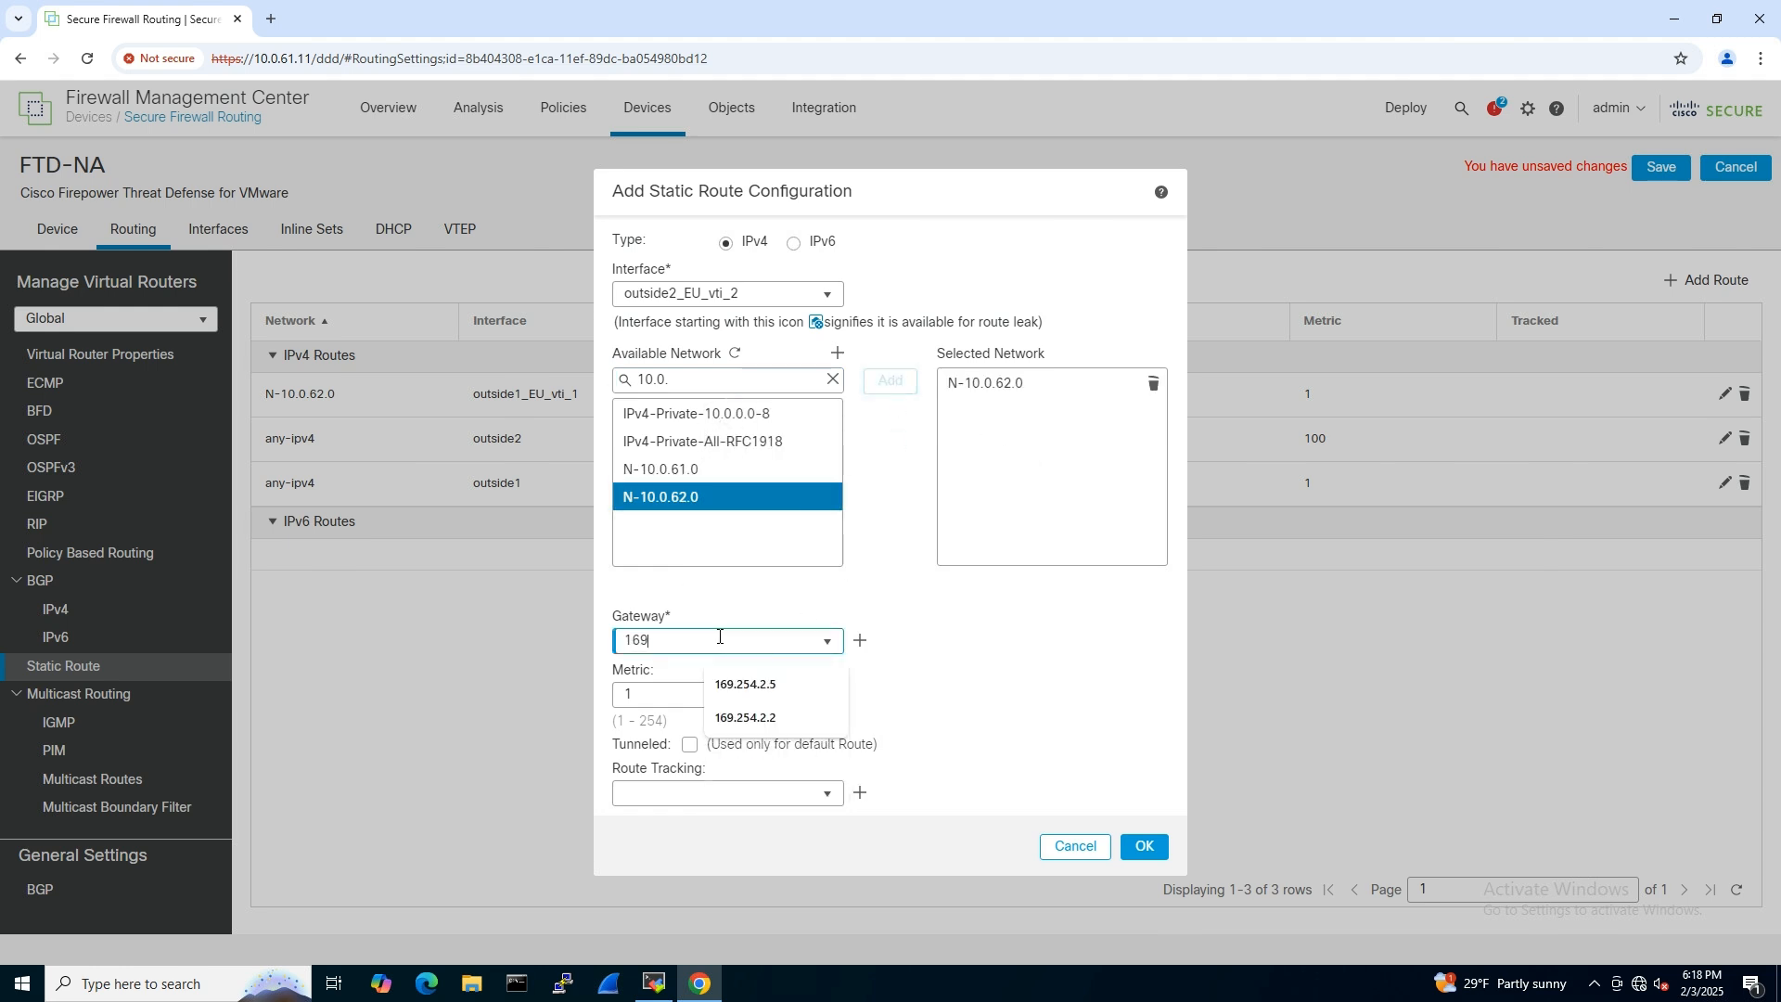
text(.254.2.6)
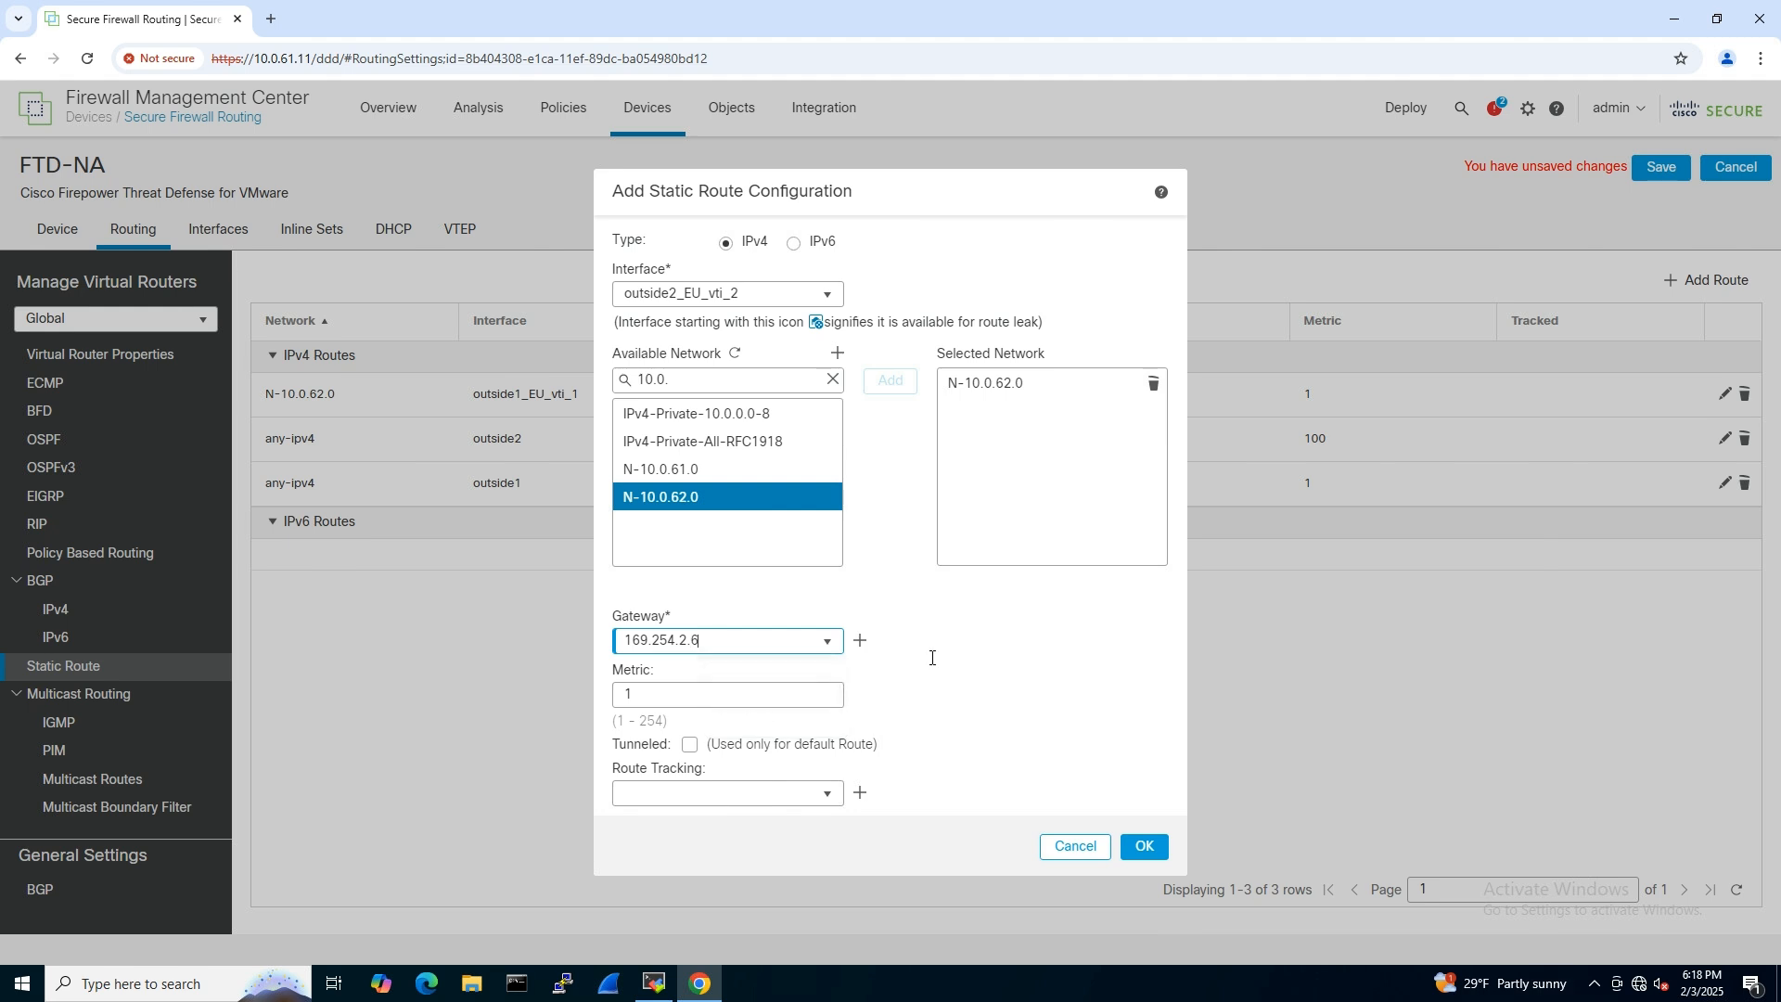
- Add the outside2_EU_vti_2 route with metric 100 and save the FTD-NA routing changes
click(693, 698)
text(00)
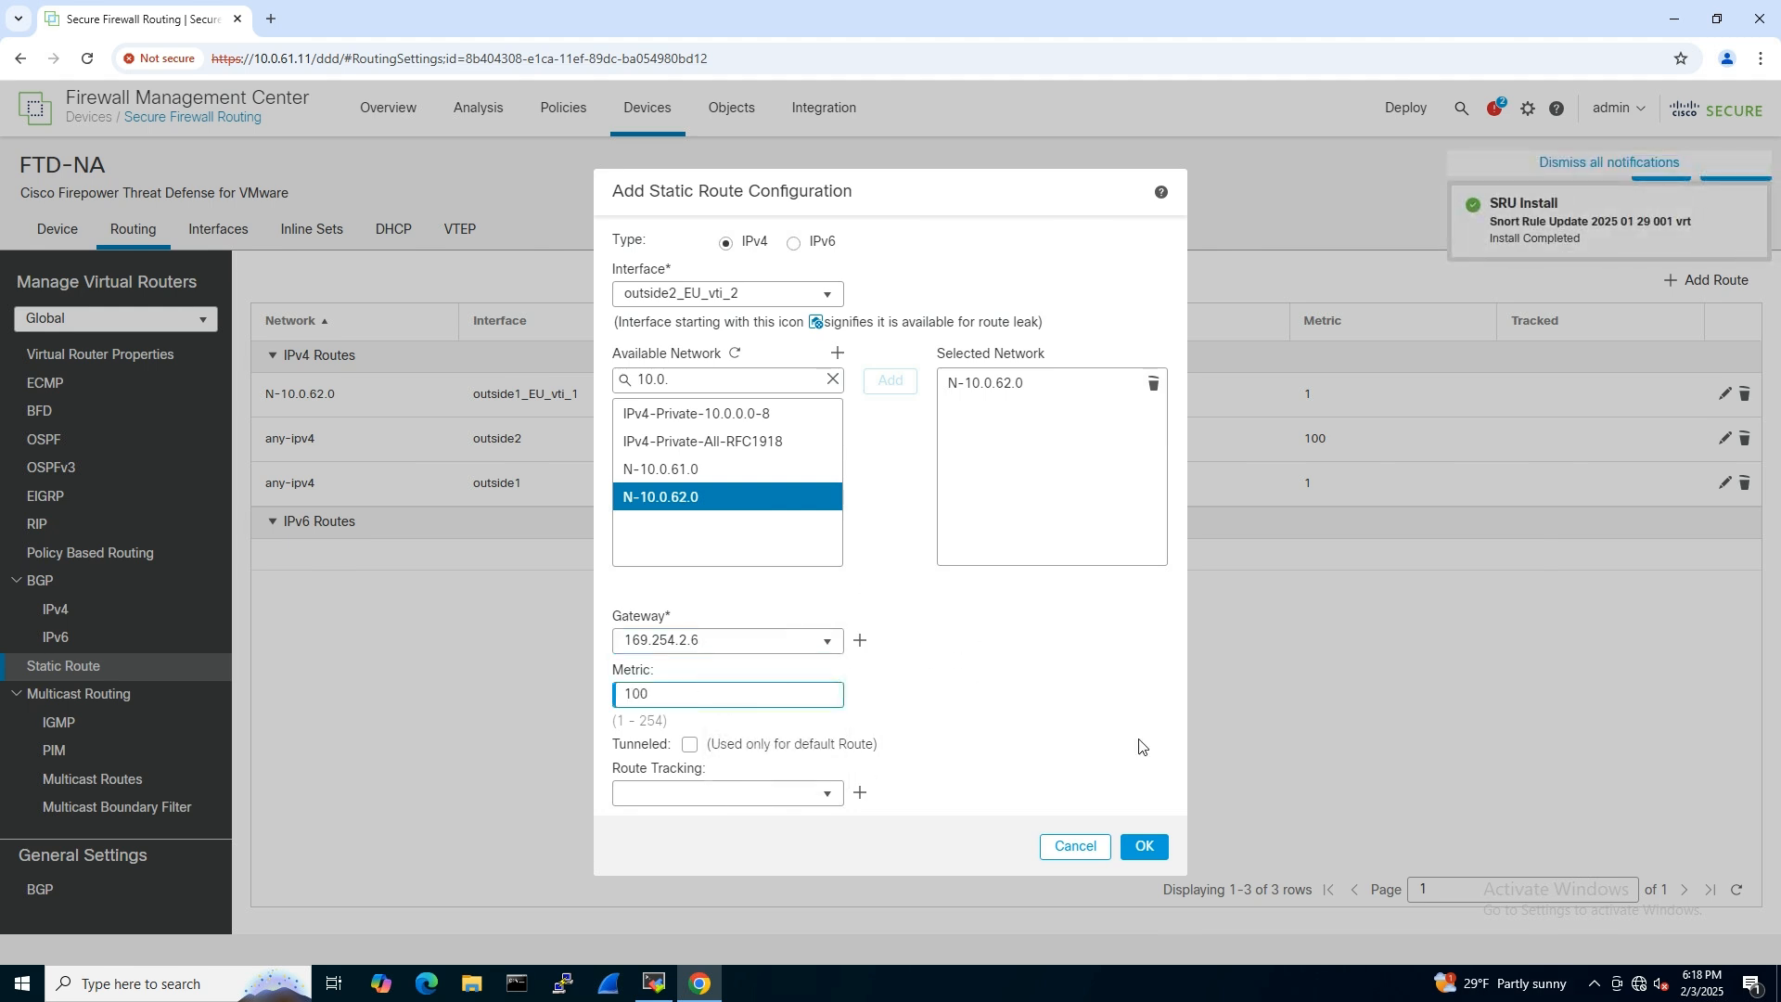
click(1144, 850)
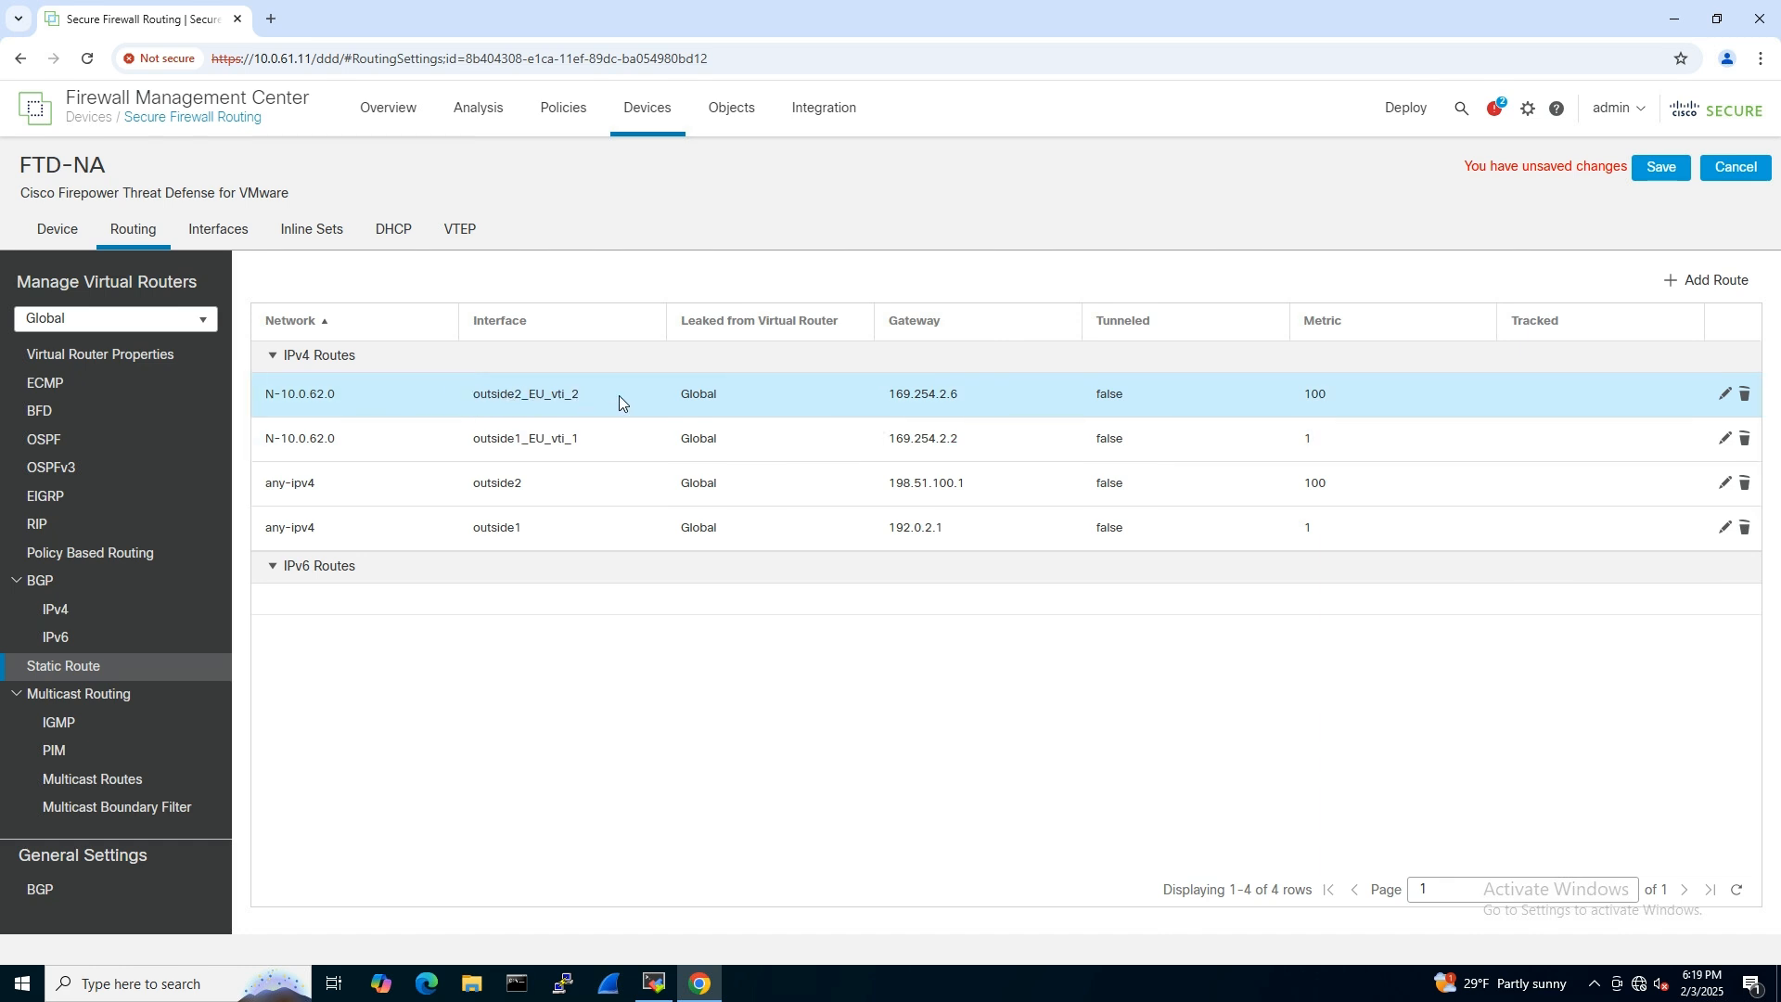
click(1662, 169)
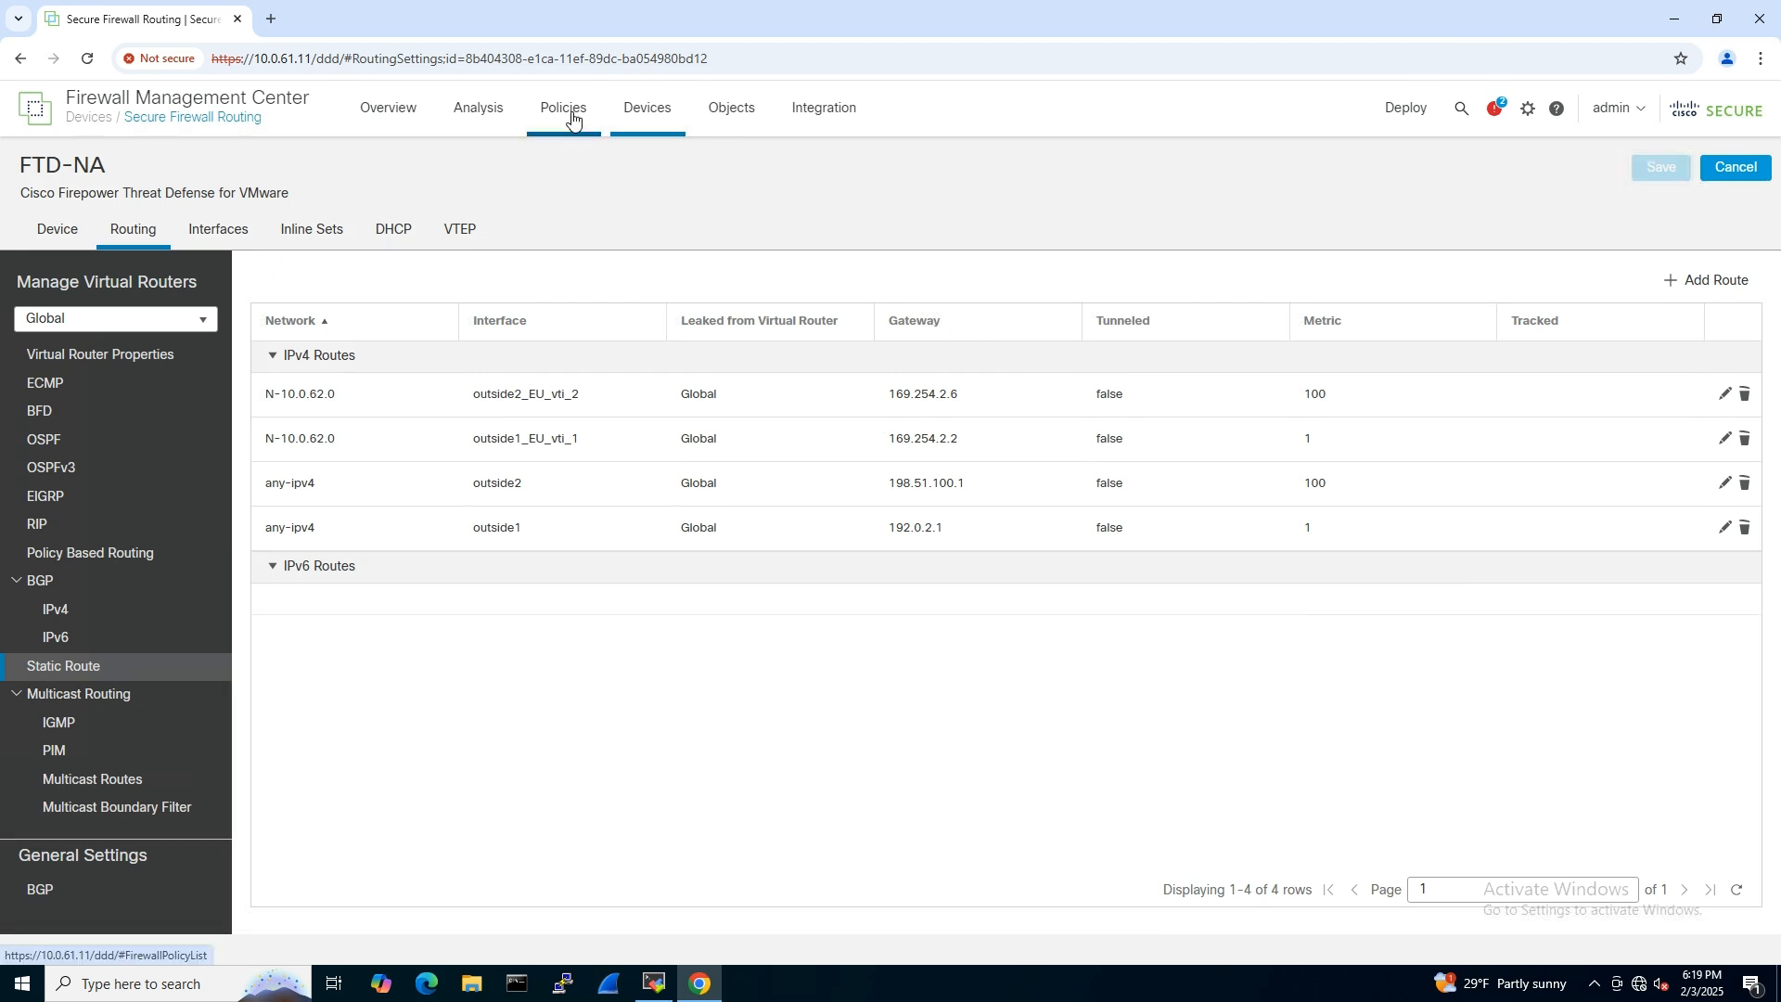
- Open the FTD-EU-ACP access control policy and review the zones and networks of its NA-vpn-EU and EU-vpn-NA rules
mouse_move(573, 131)
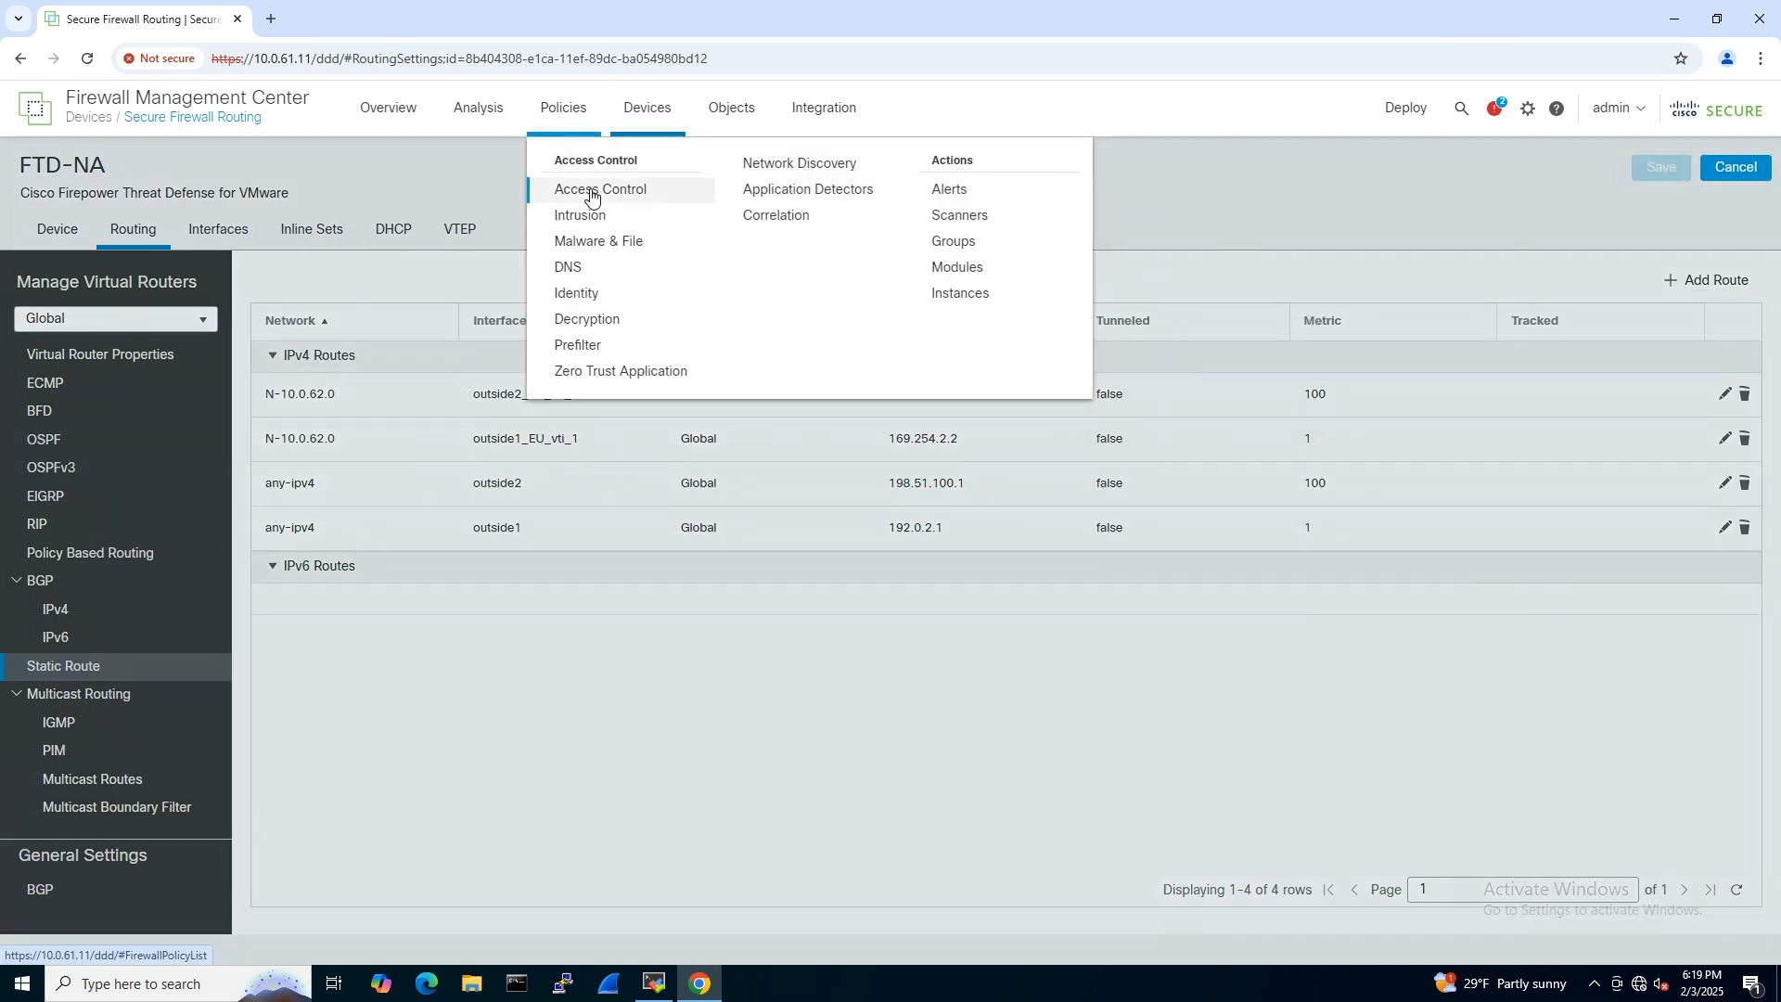
click(591, 192)
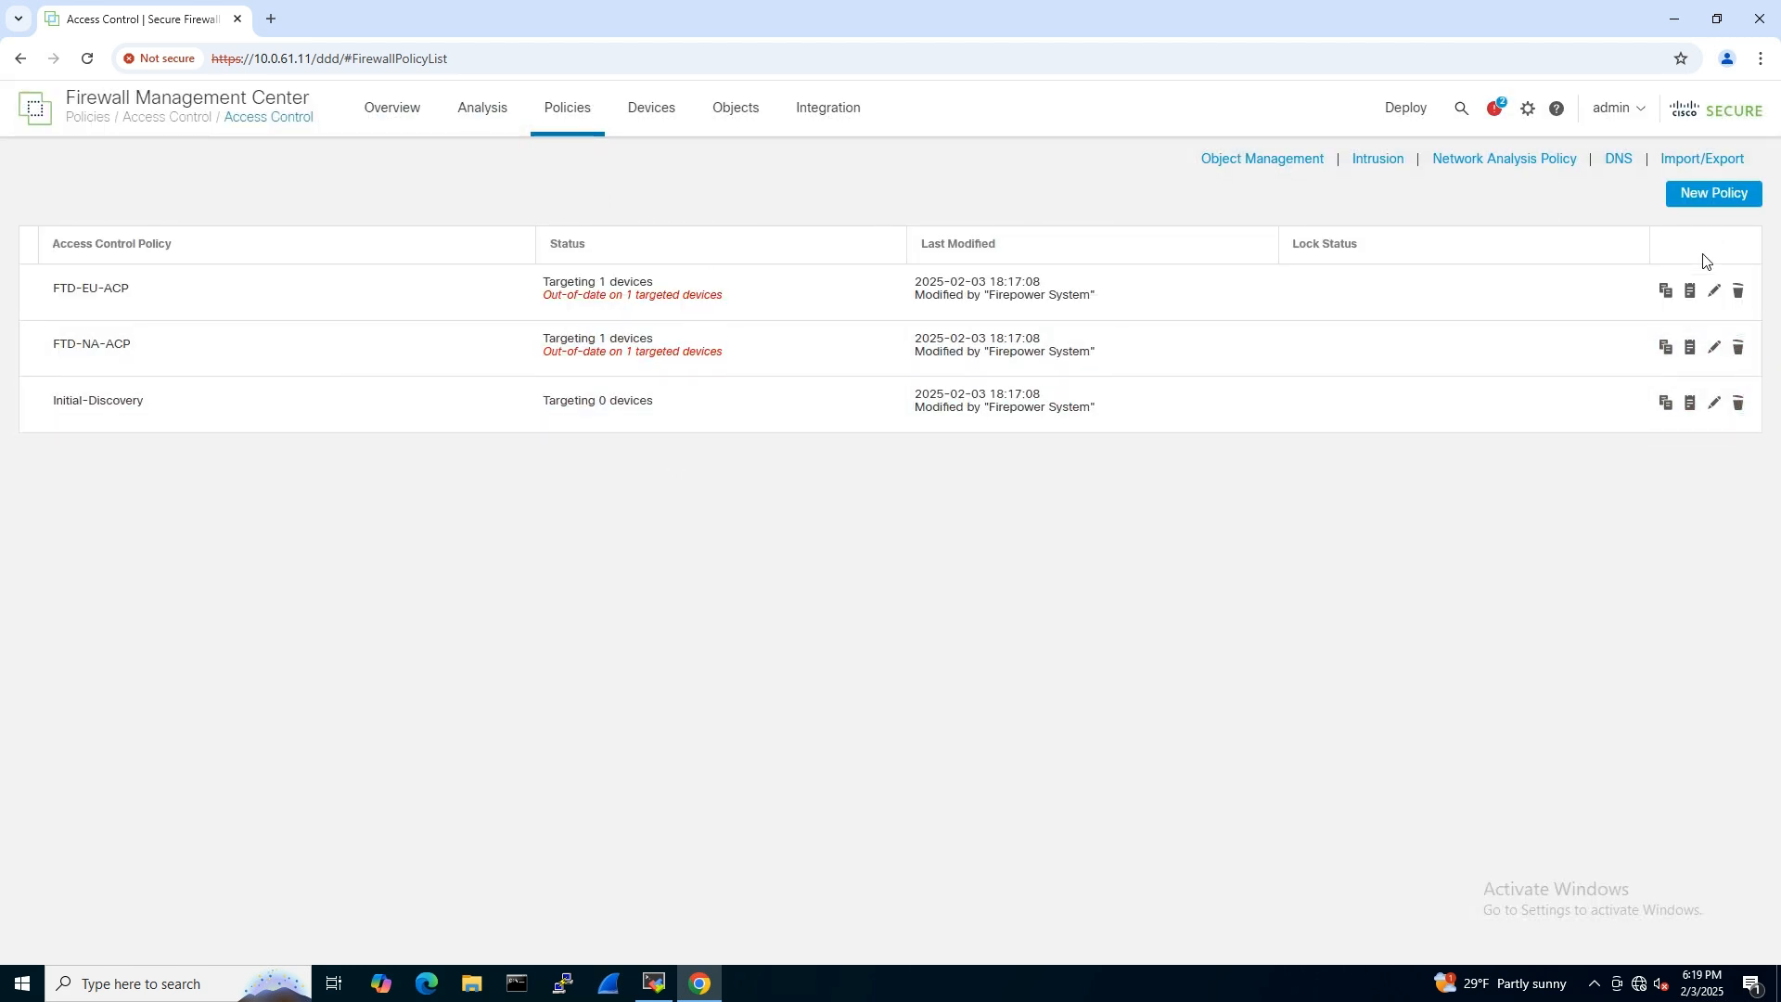
click(1713, 293)
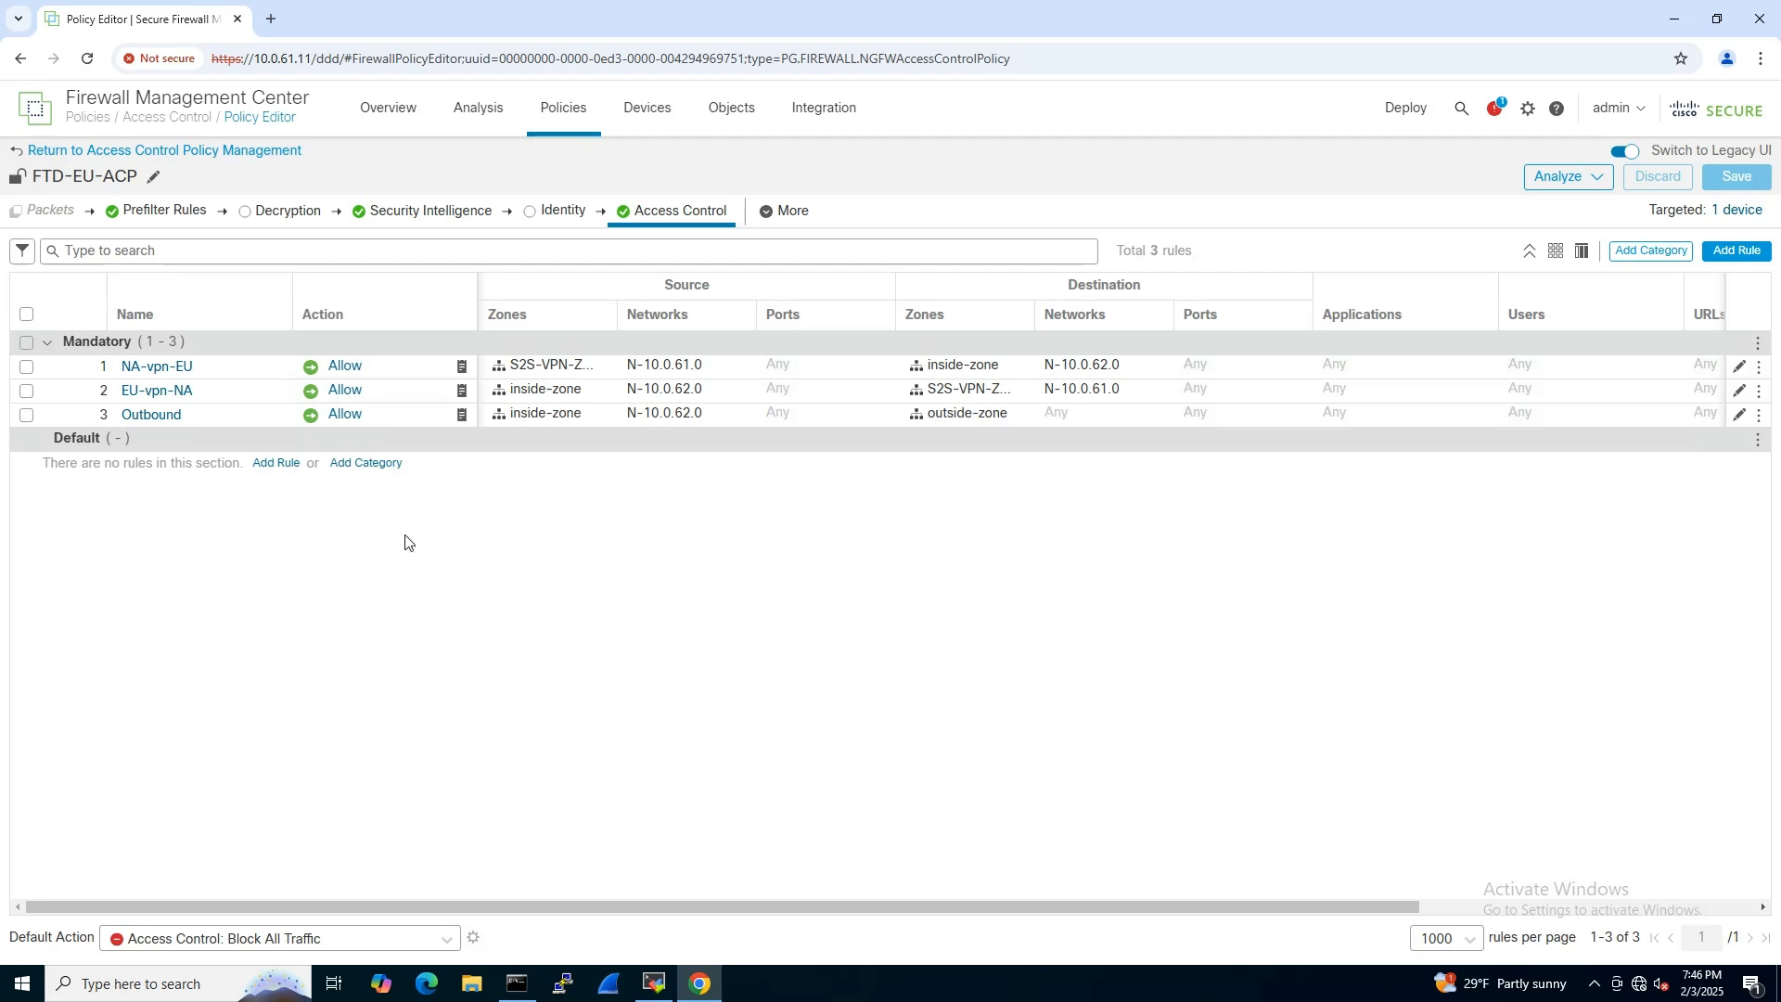
click(188, 371)
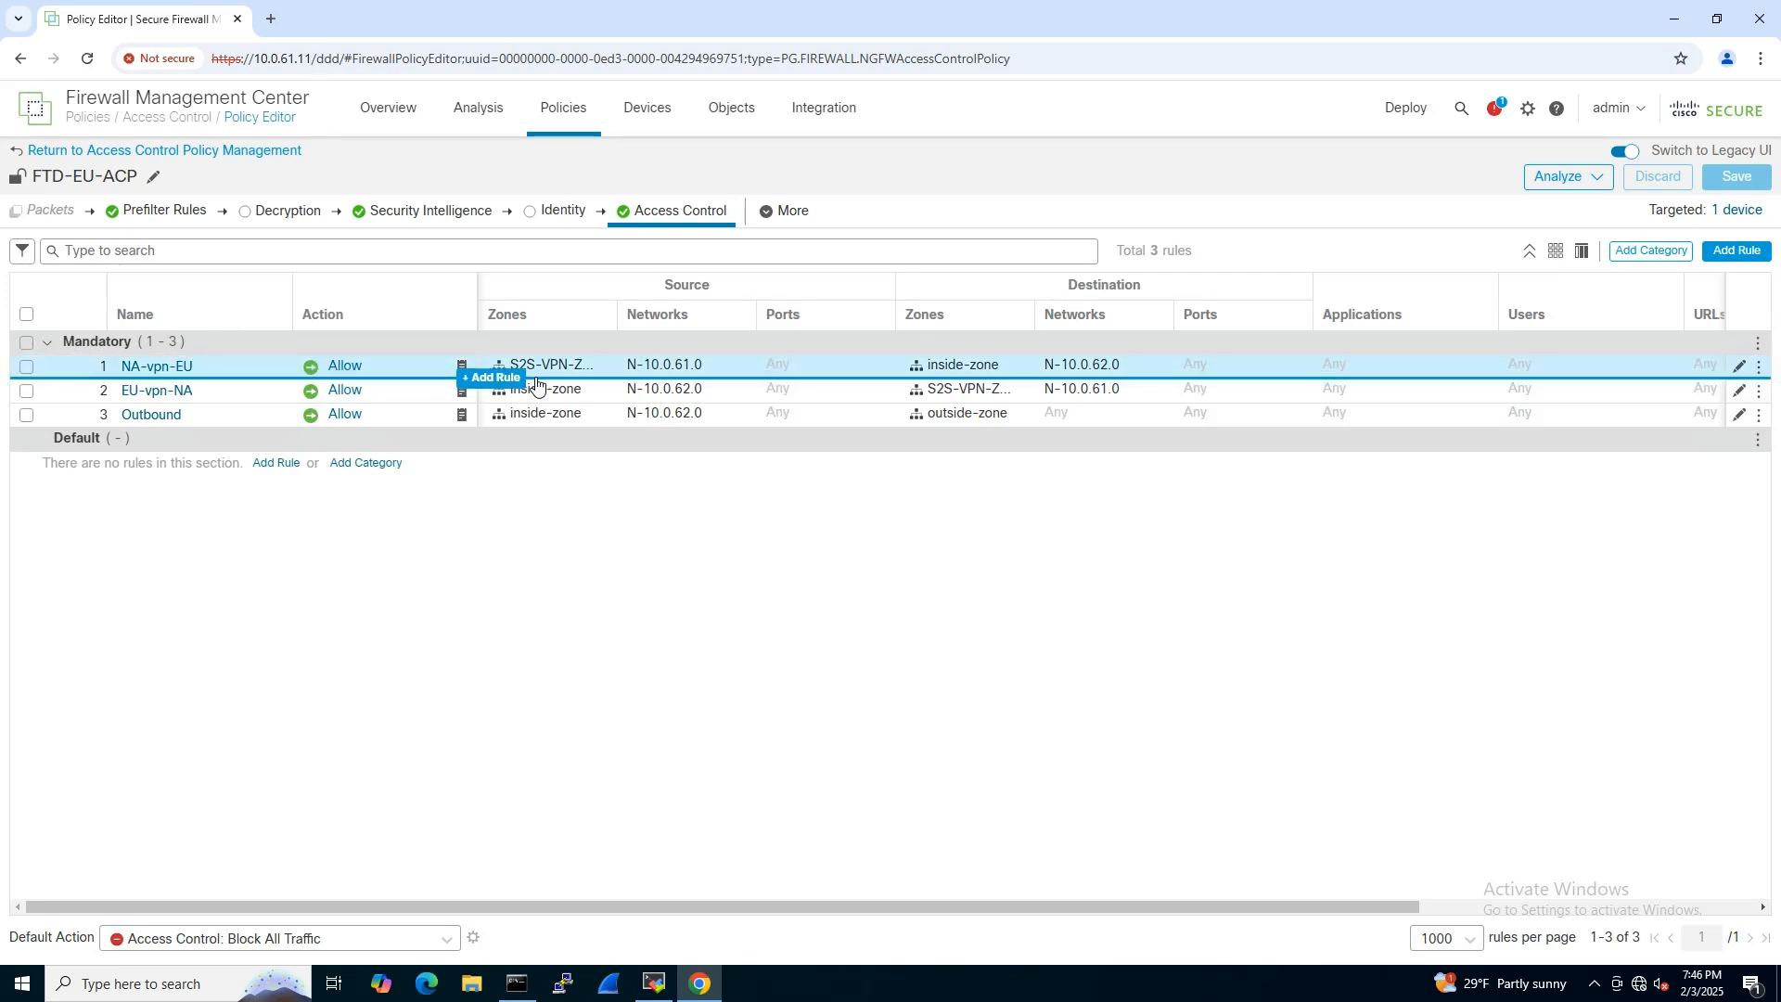
click(1020, 395)
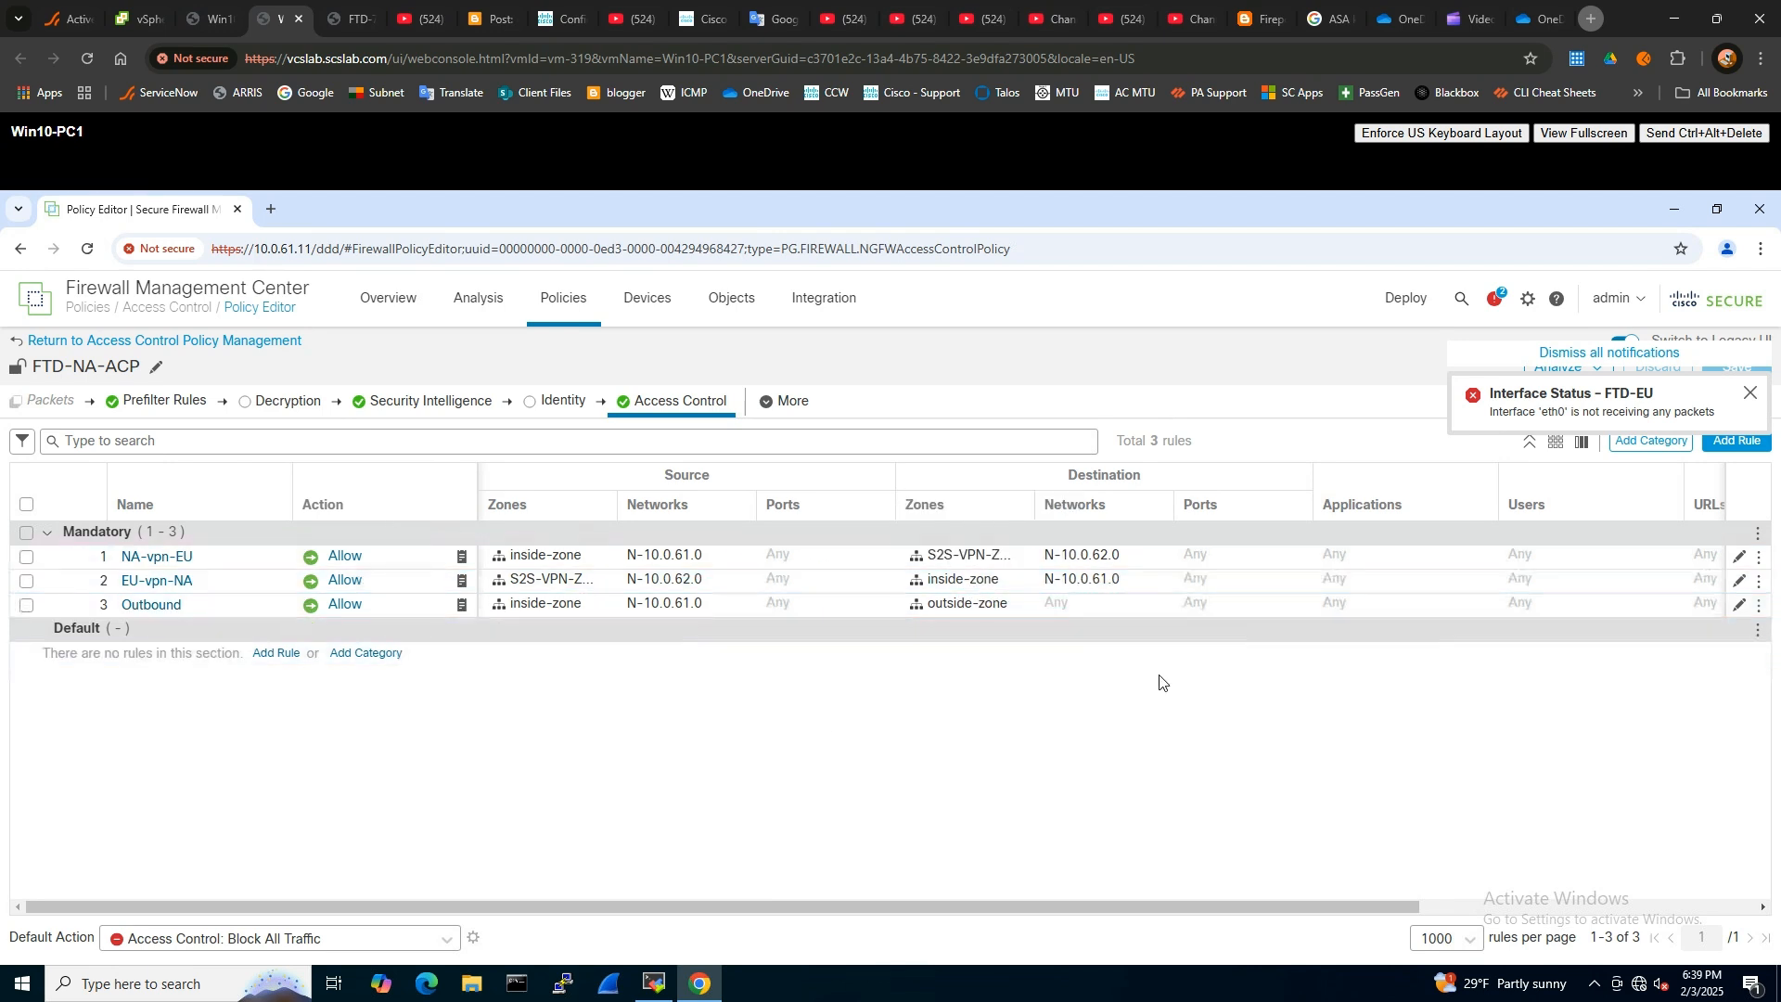
- Switch to Command Prompt and ping 10.0.62.99 to test connectivity across the VPN
click(517, 983)
click(653, 621)
key(Escape)
text(ping )
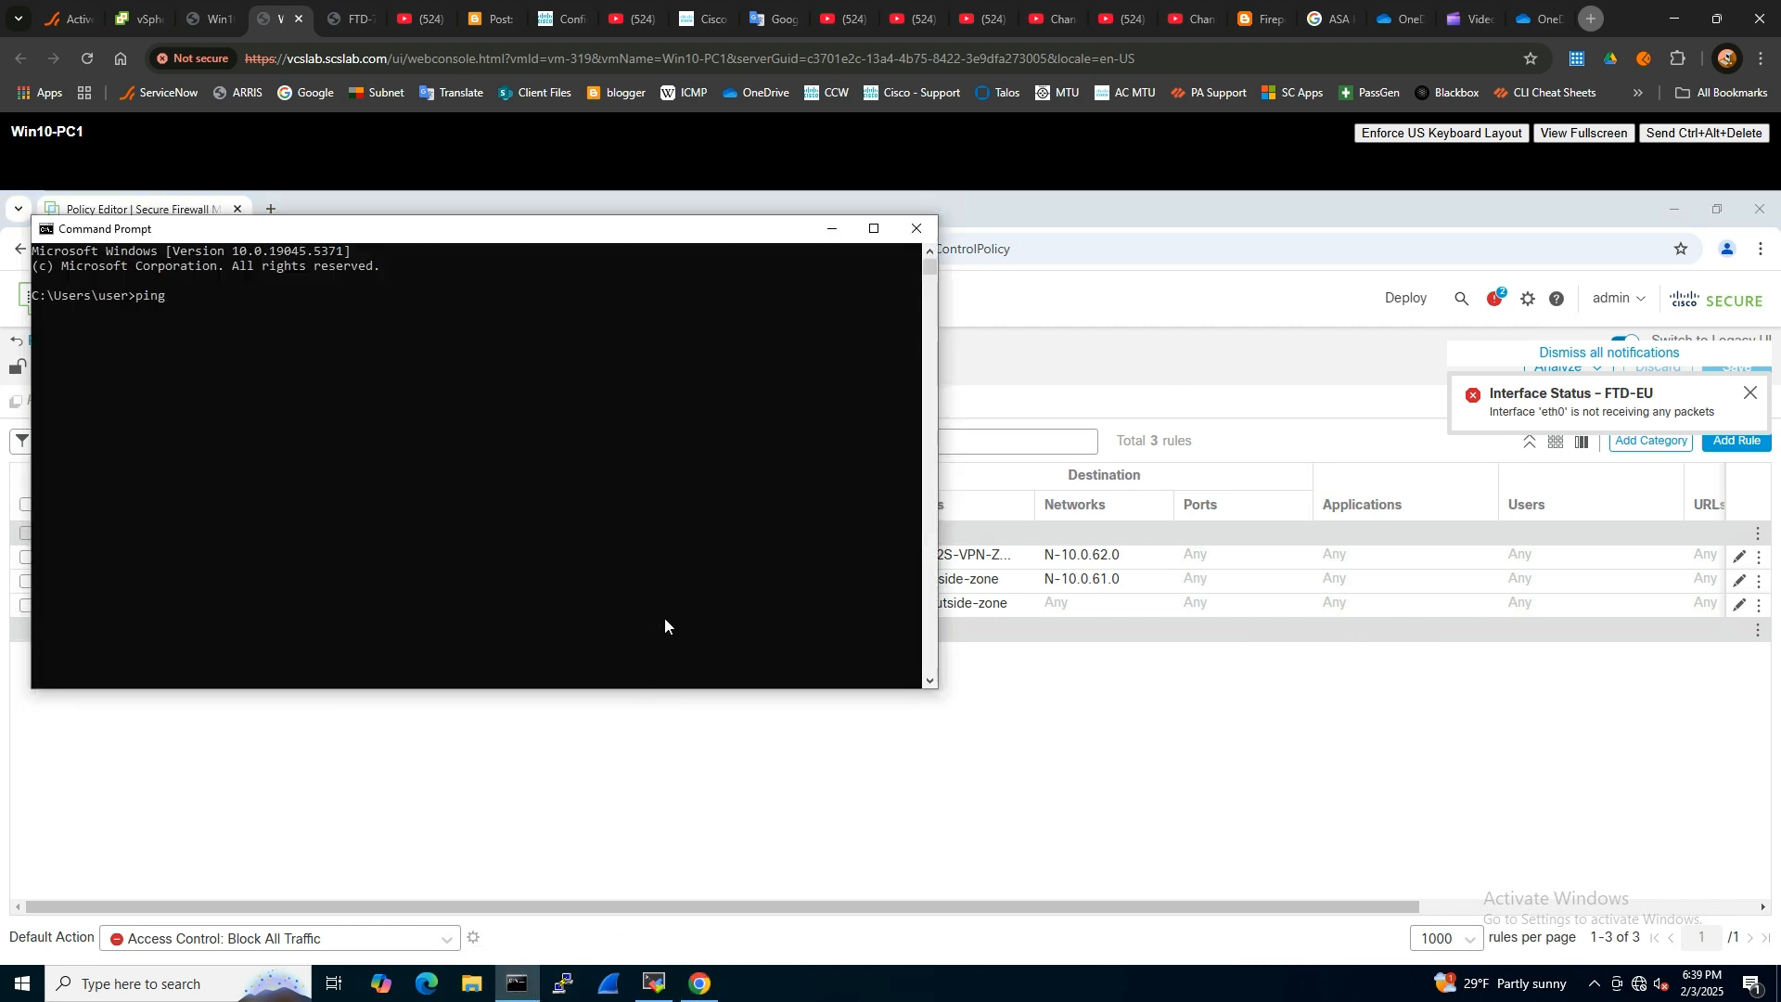
text(10.0.62)
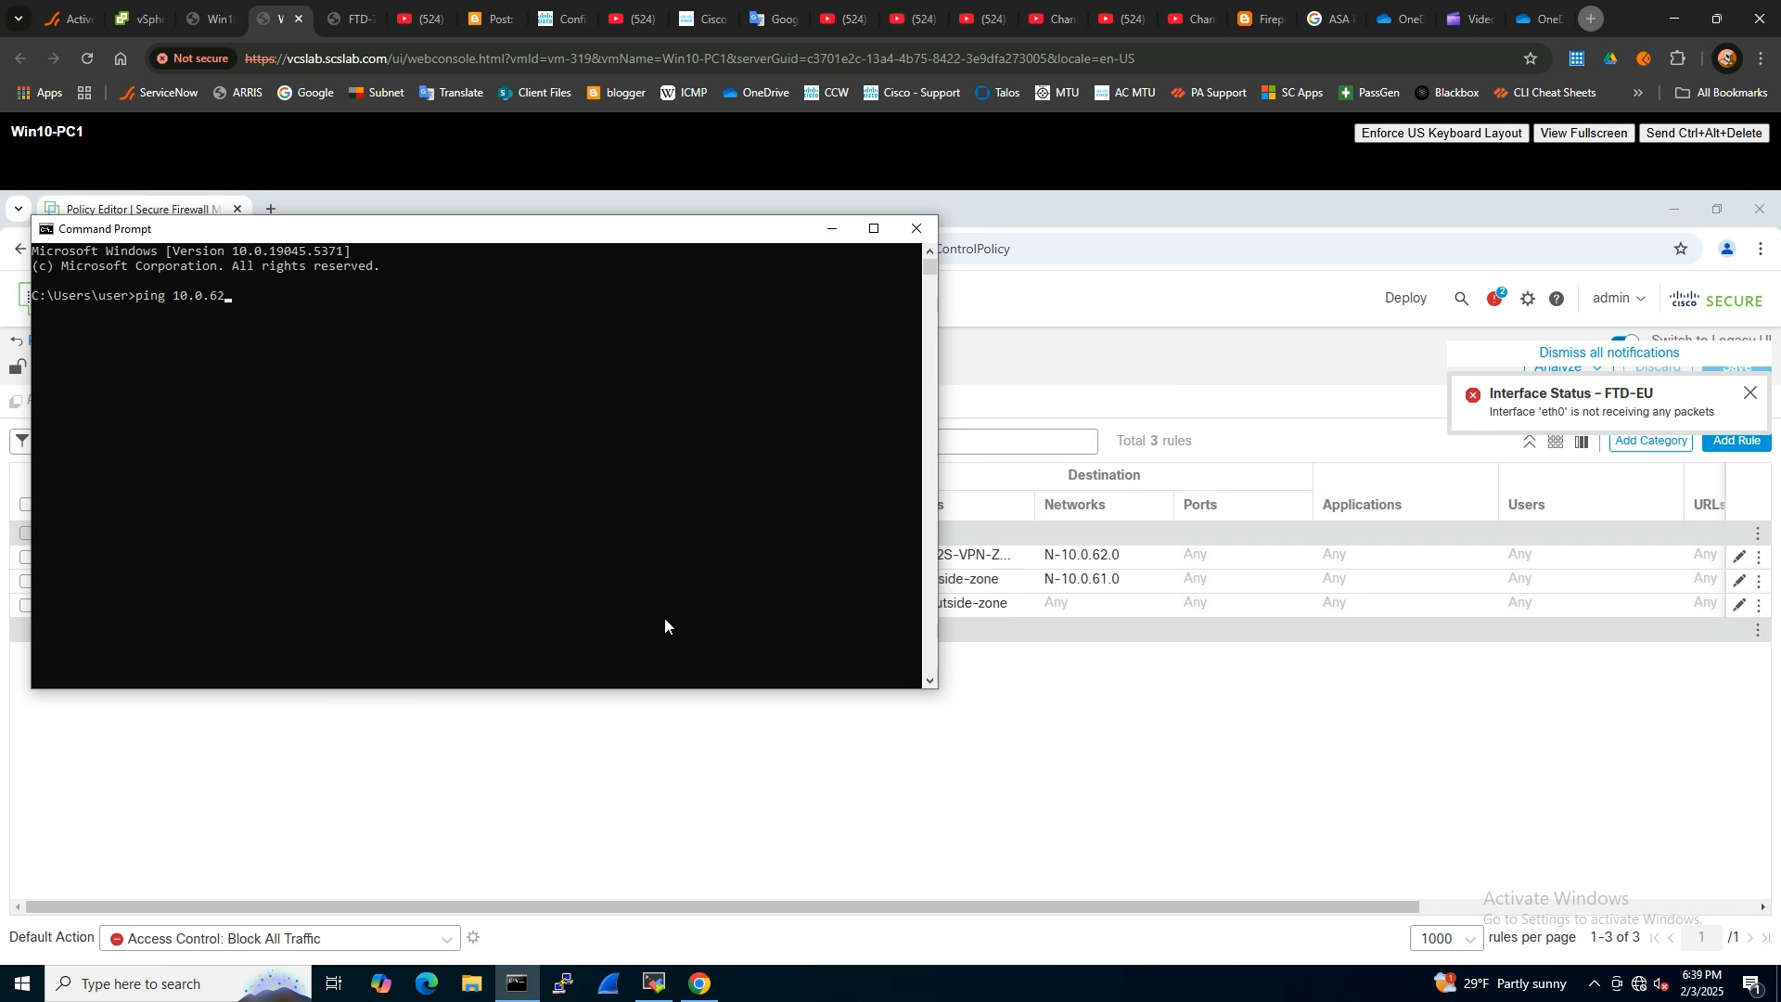
text(.99)
key(Return)
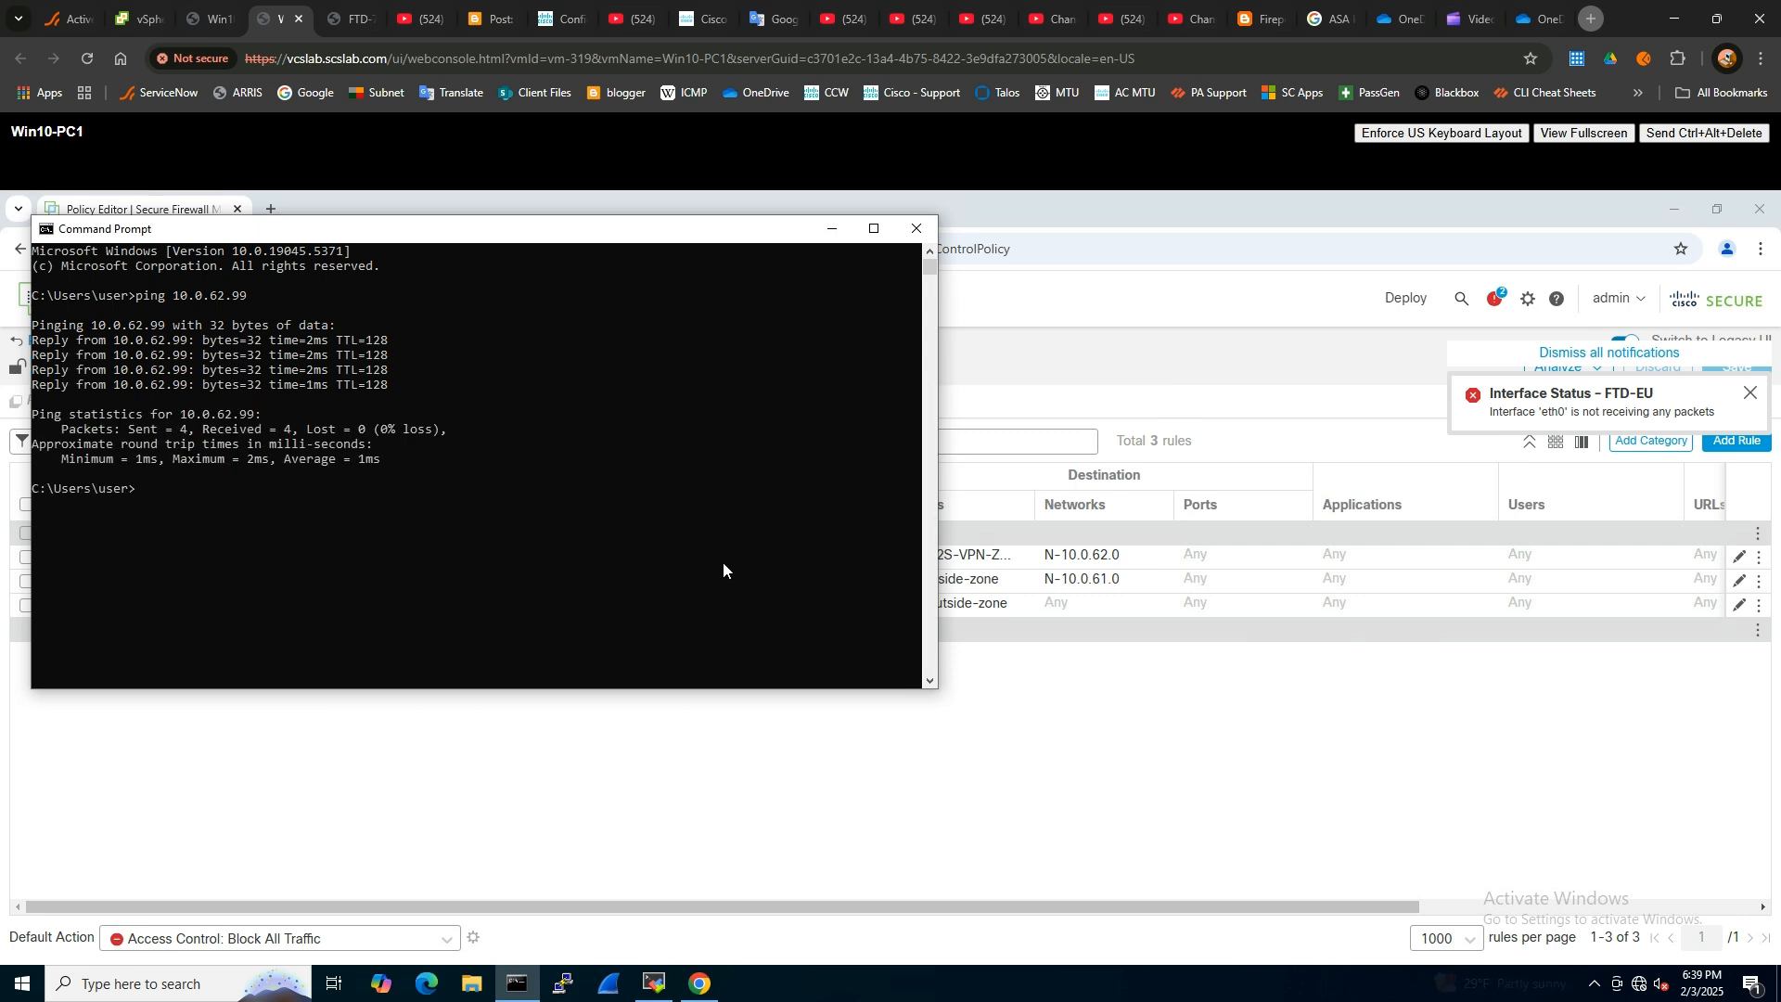
- Return to Firewall Management Center and view the CLI details of the 192.0.2.22–192.0.2.11 tunnel in the Site to Site VPN dashboard
click(423, 783)
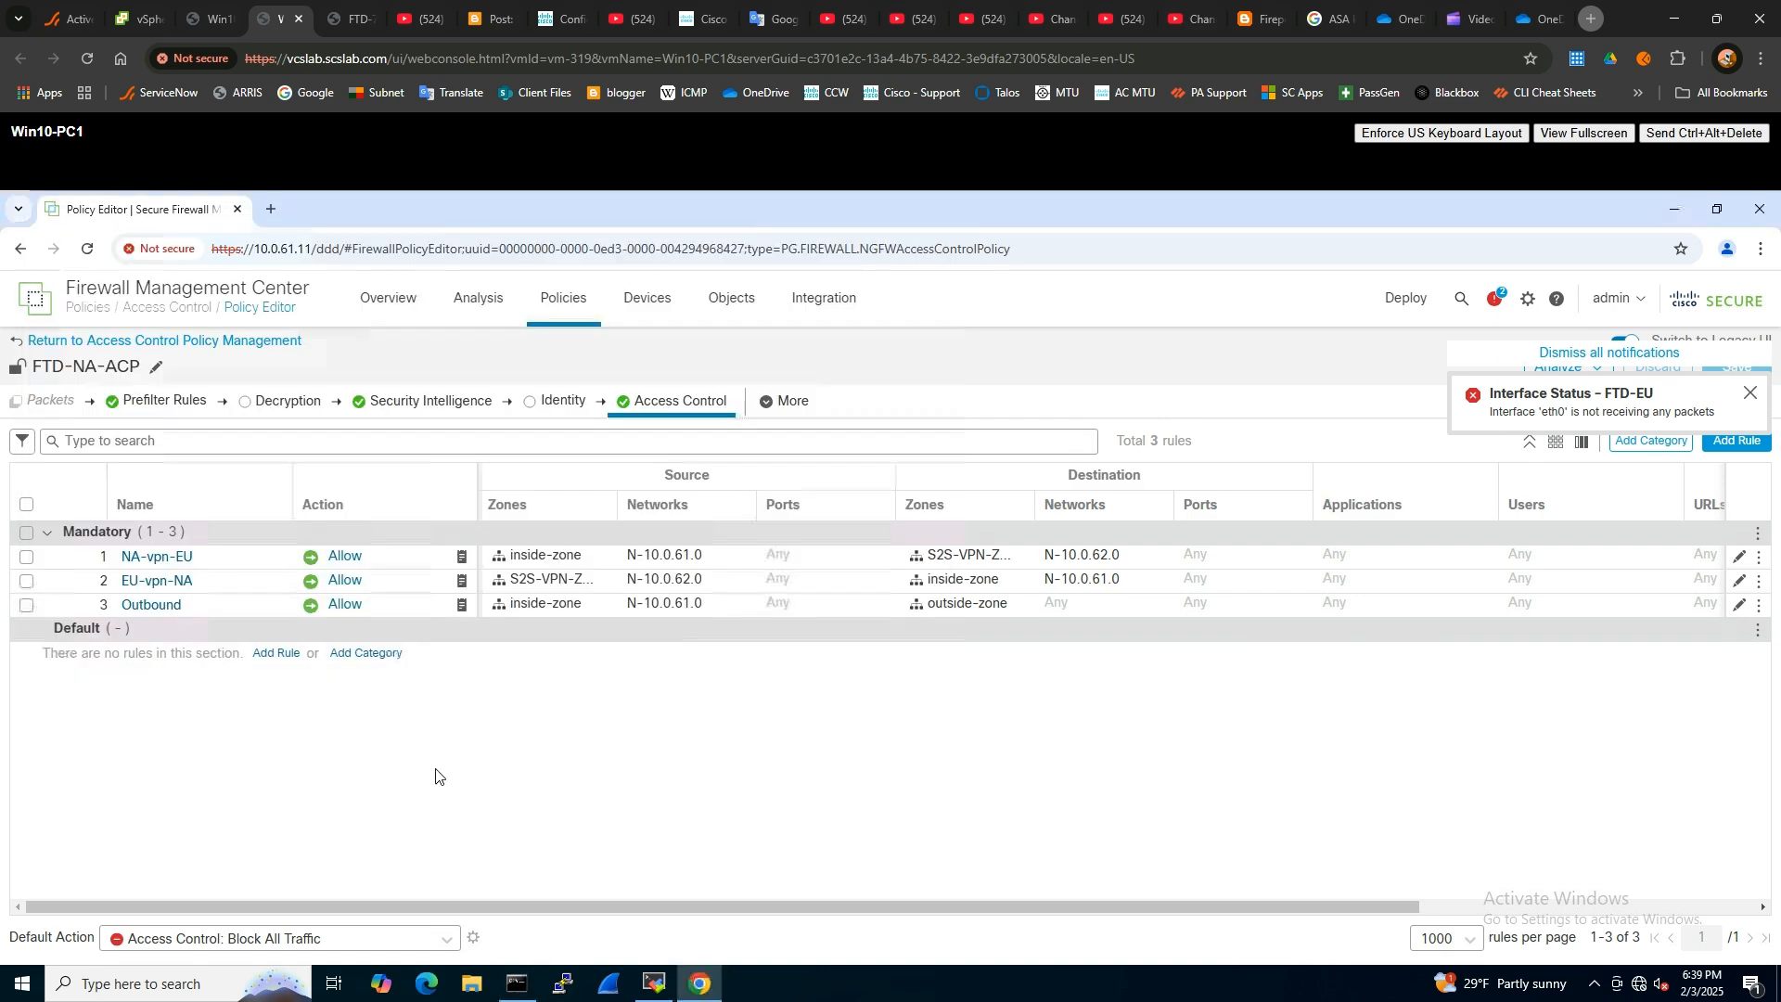
click(389, 303)
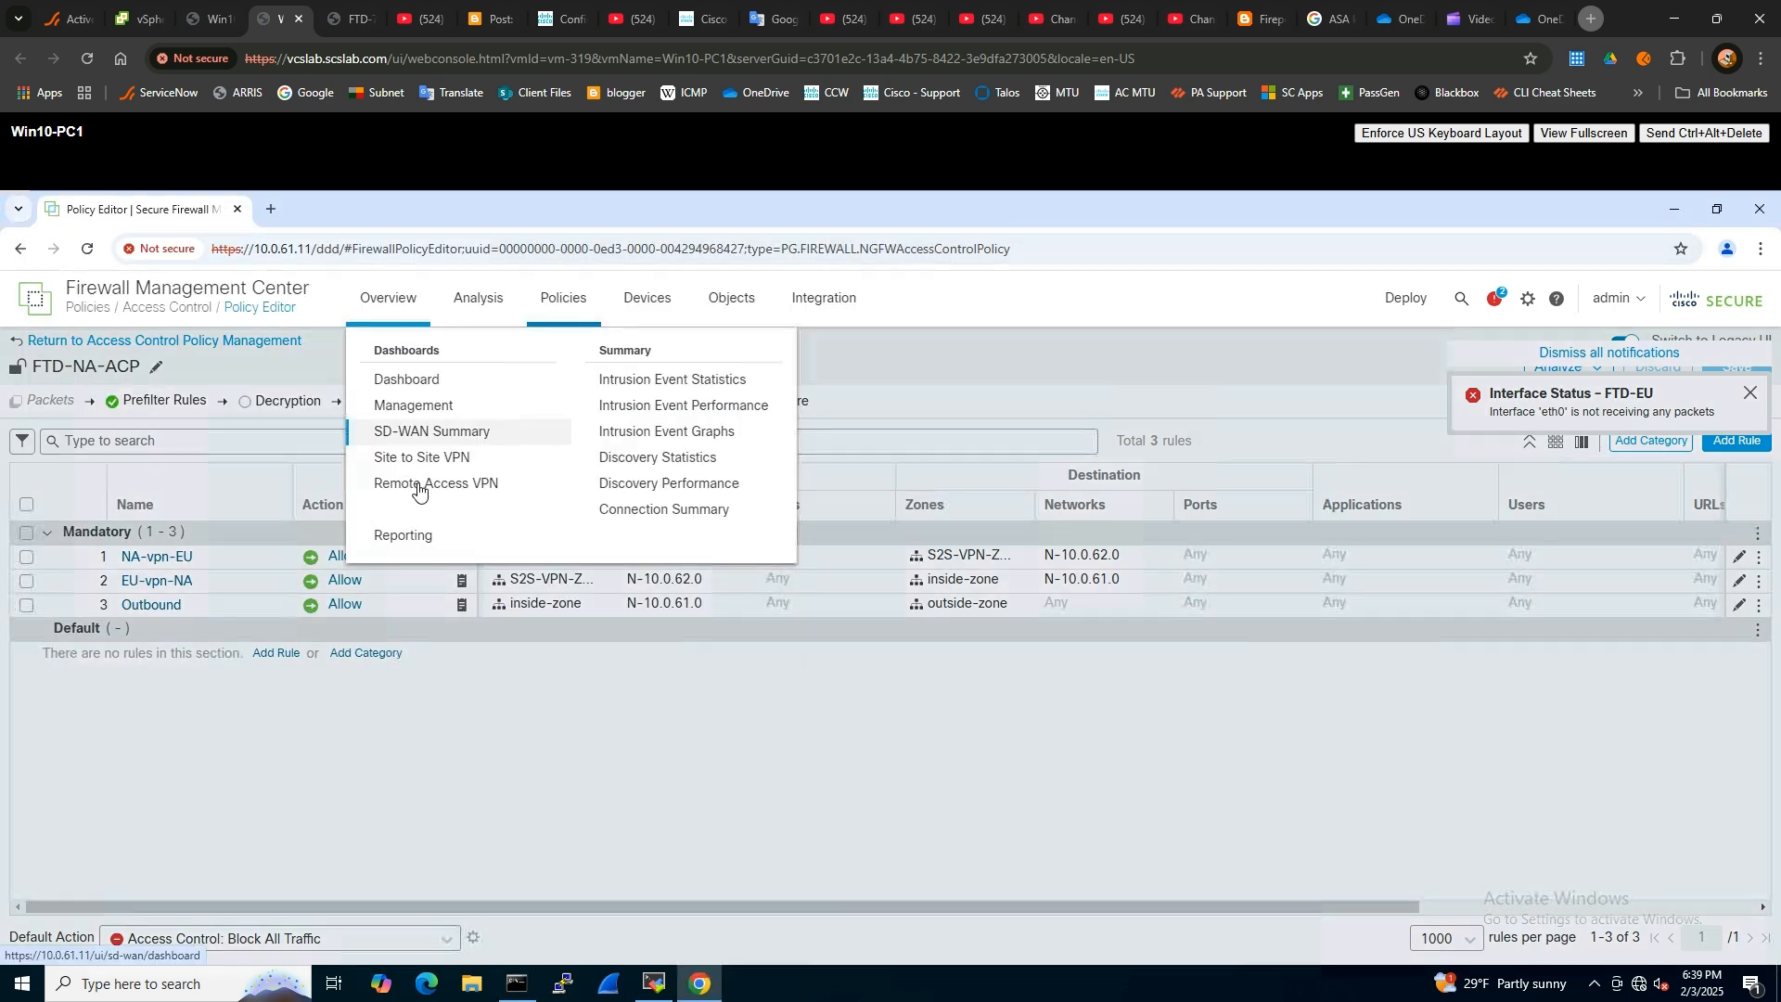
click(428, 458)
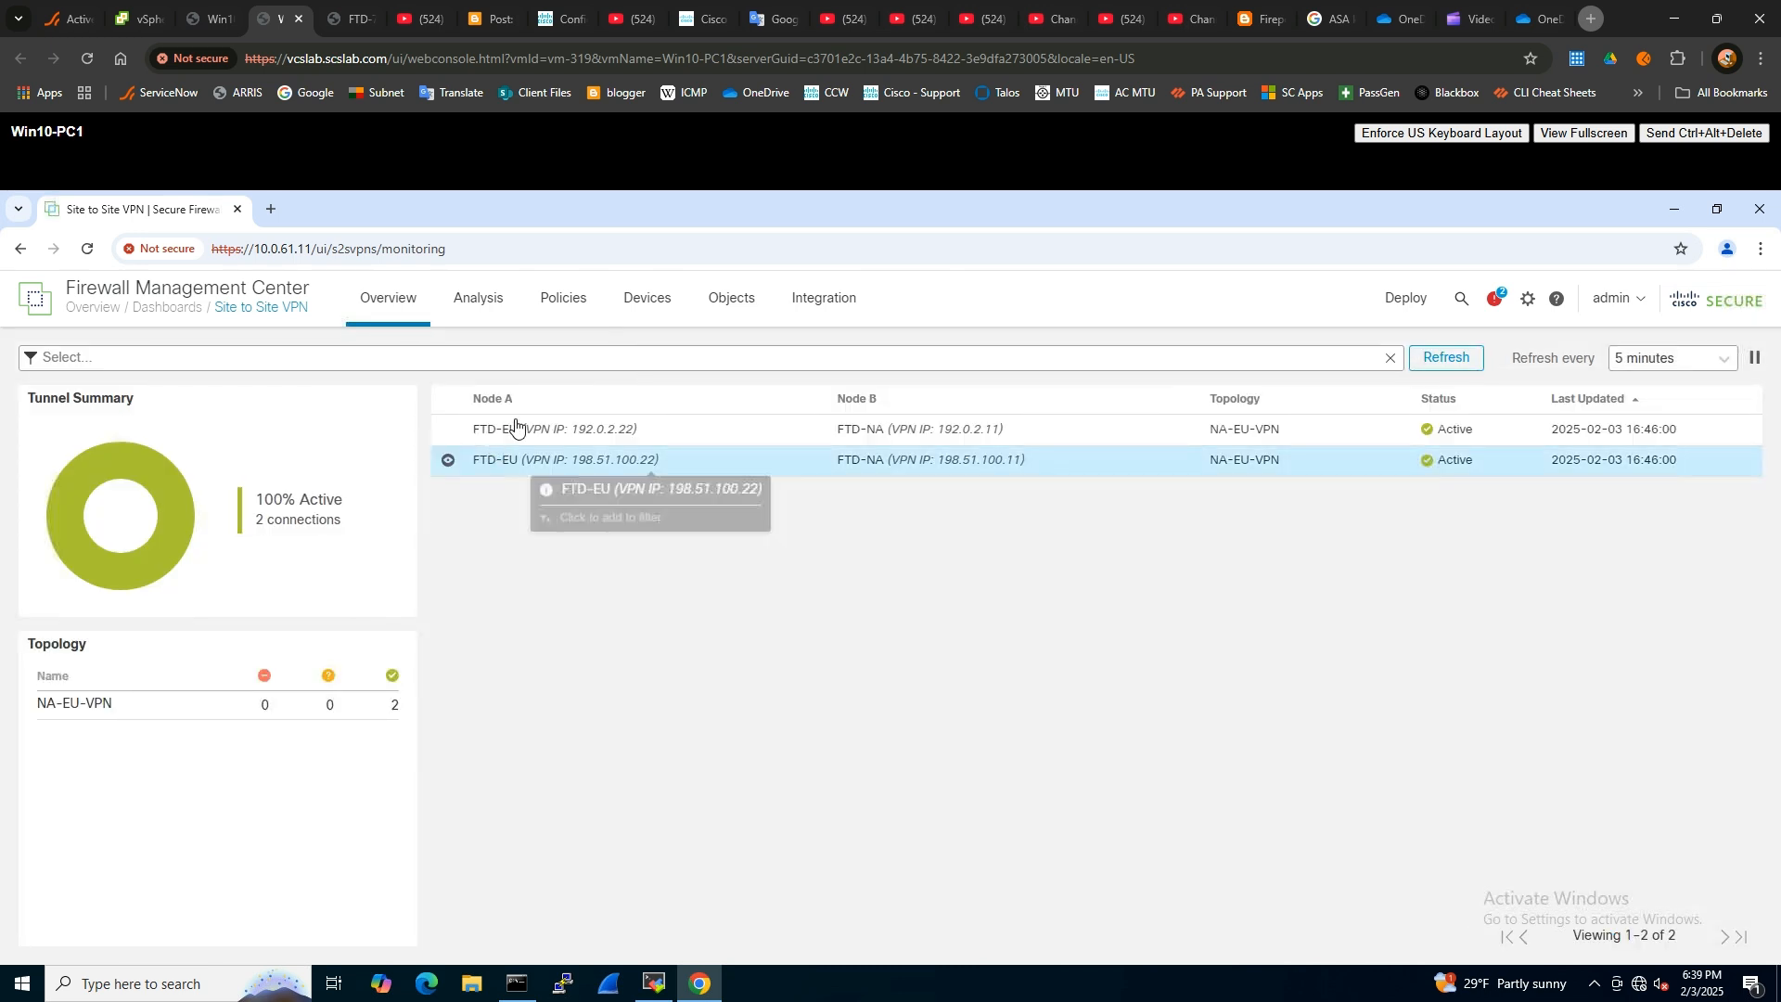
click(448, 428)
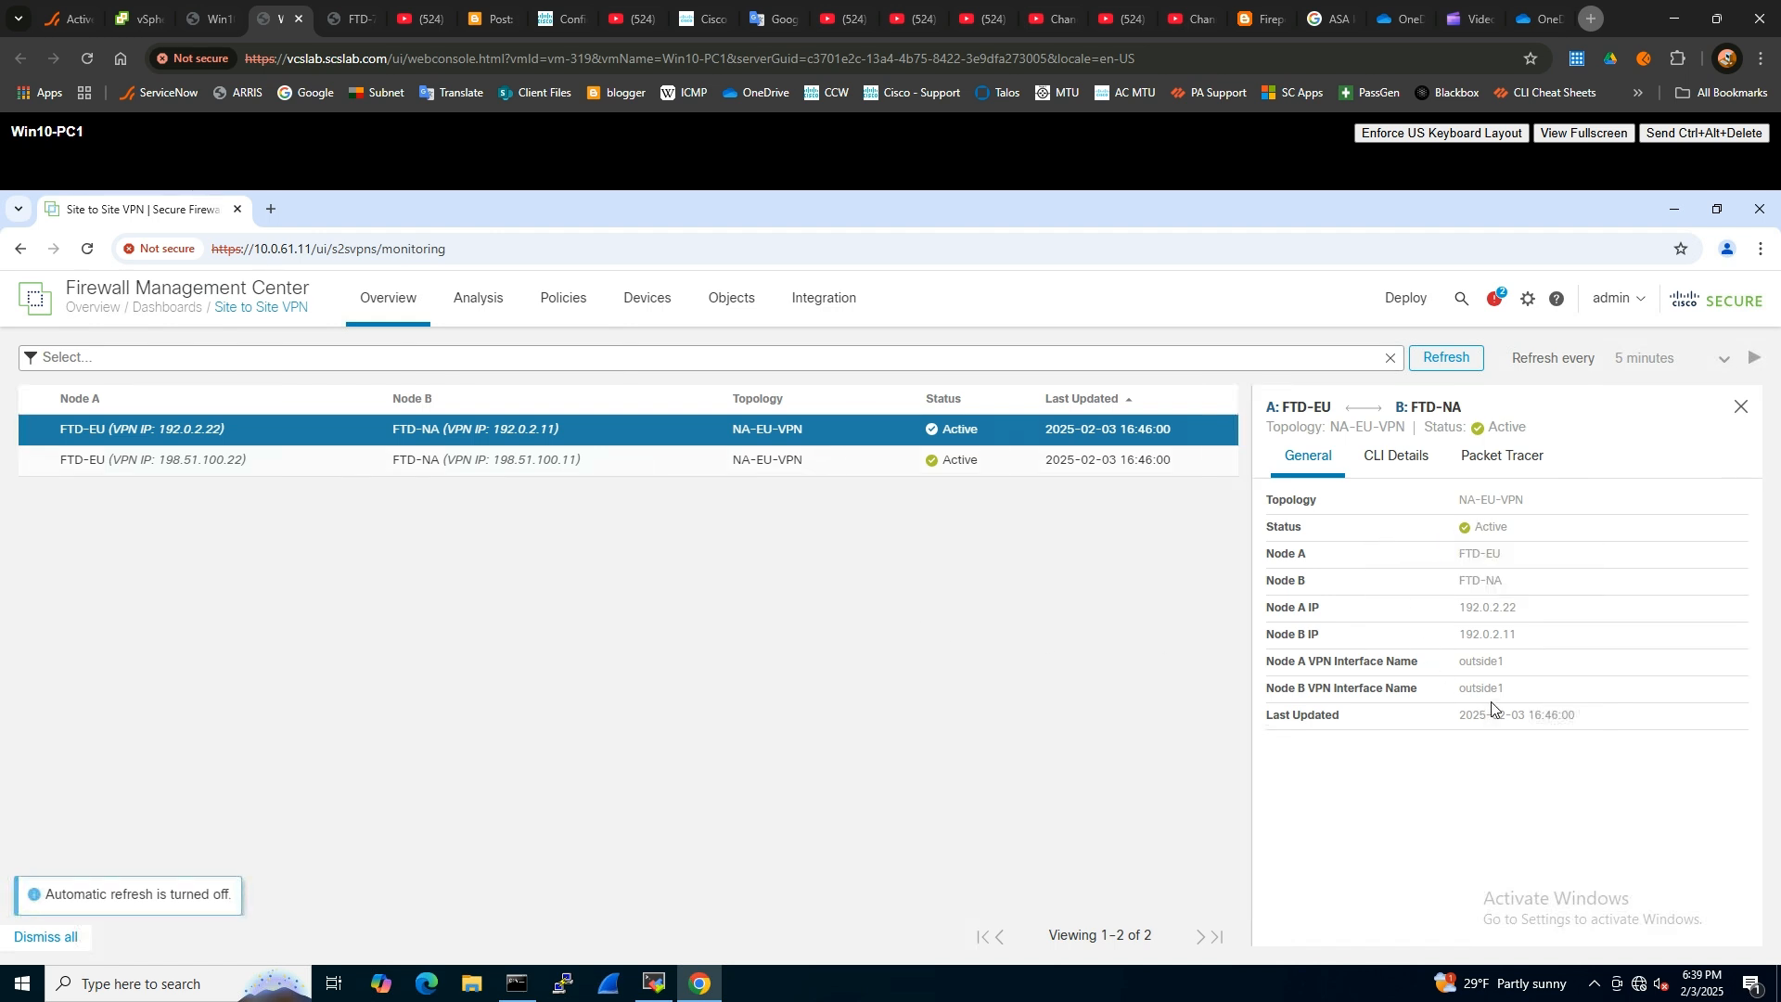
click(1388, 471)
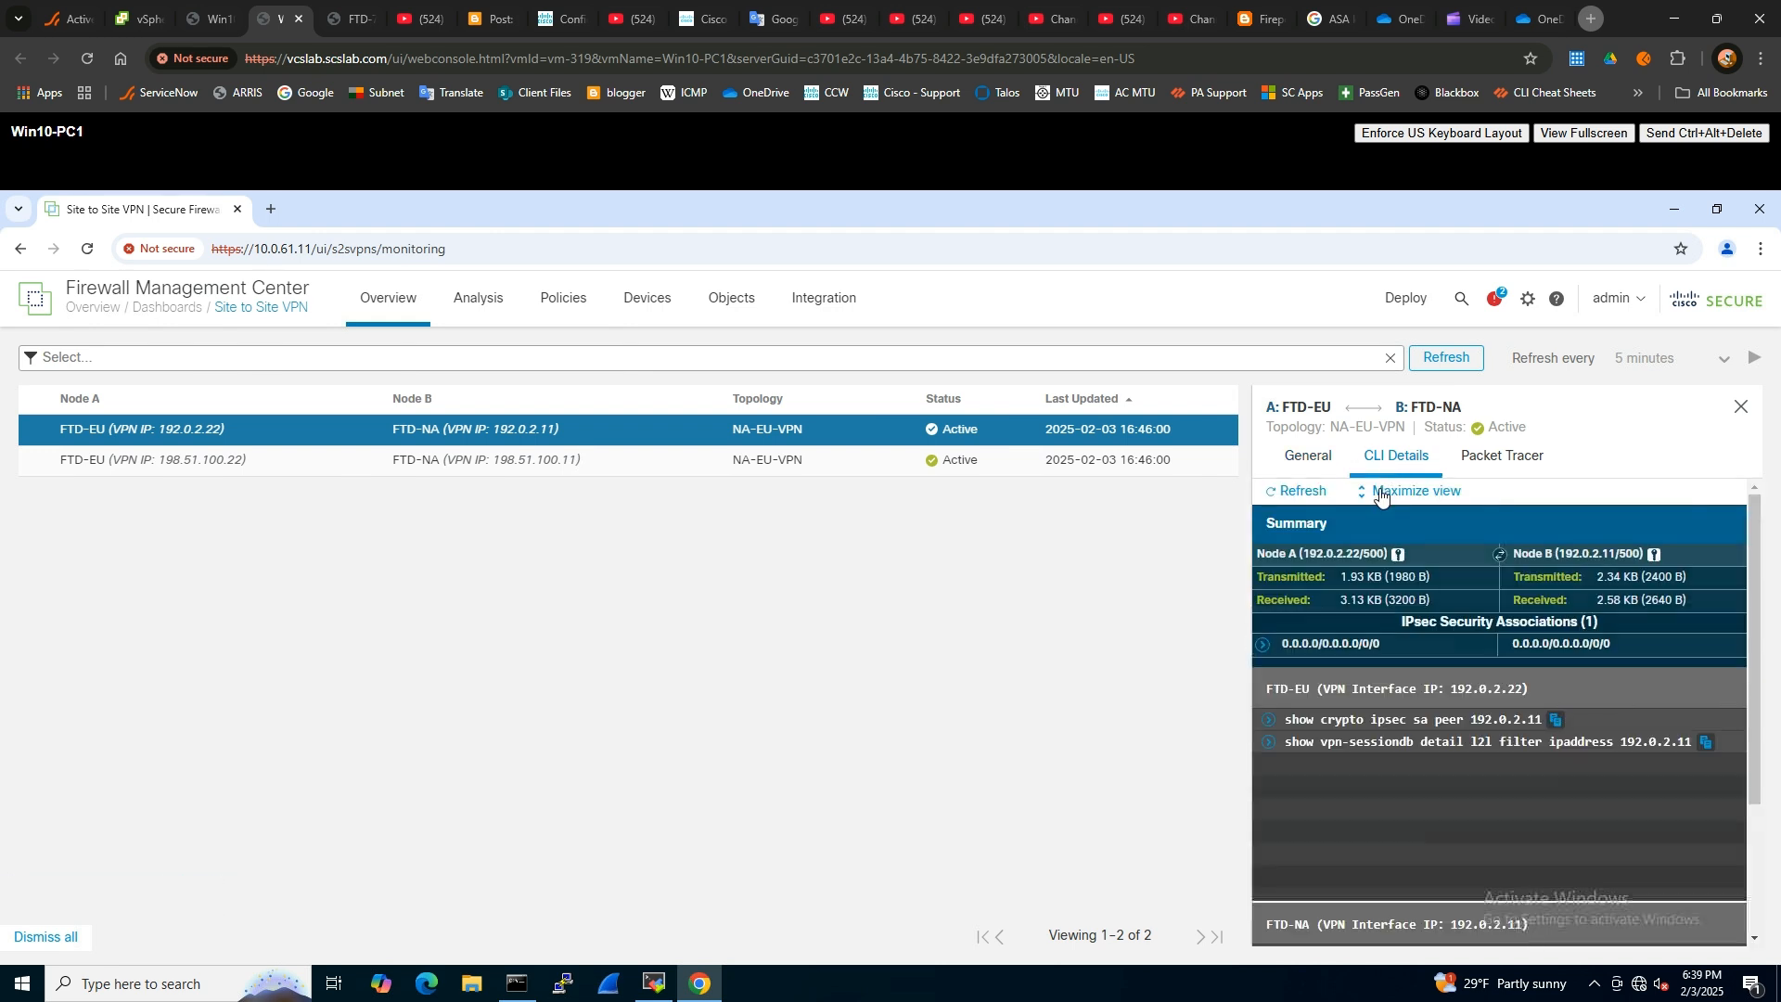